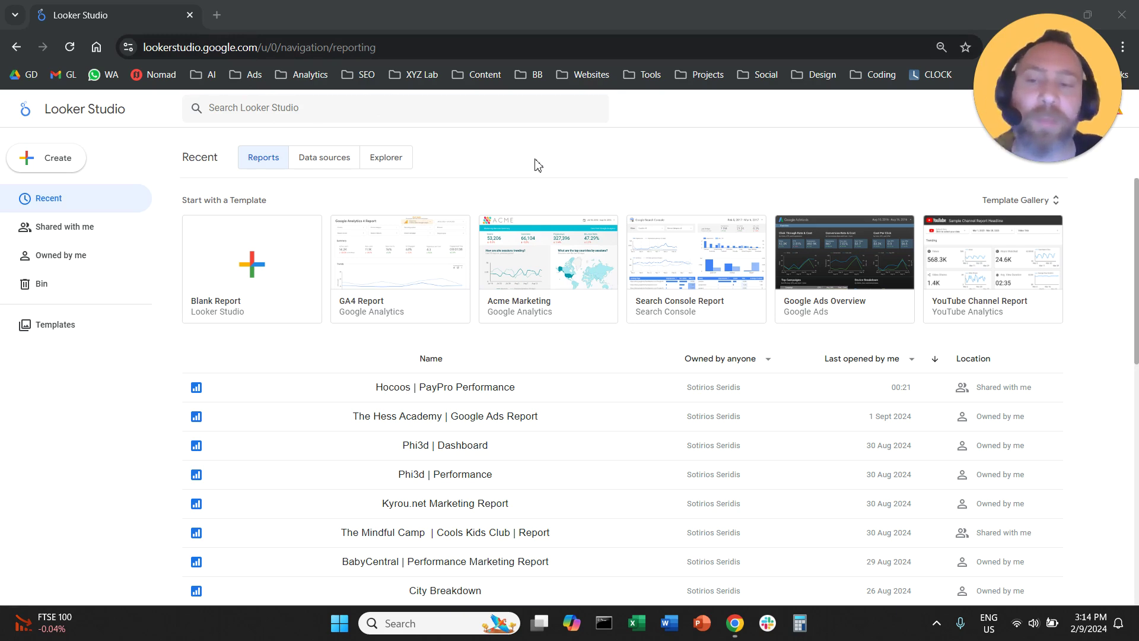
Create a blank report and find the Google Search console connector by searching the data connectors for "search".
click(257, 271)
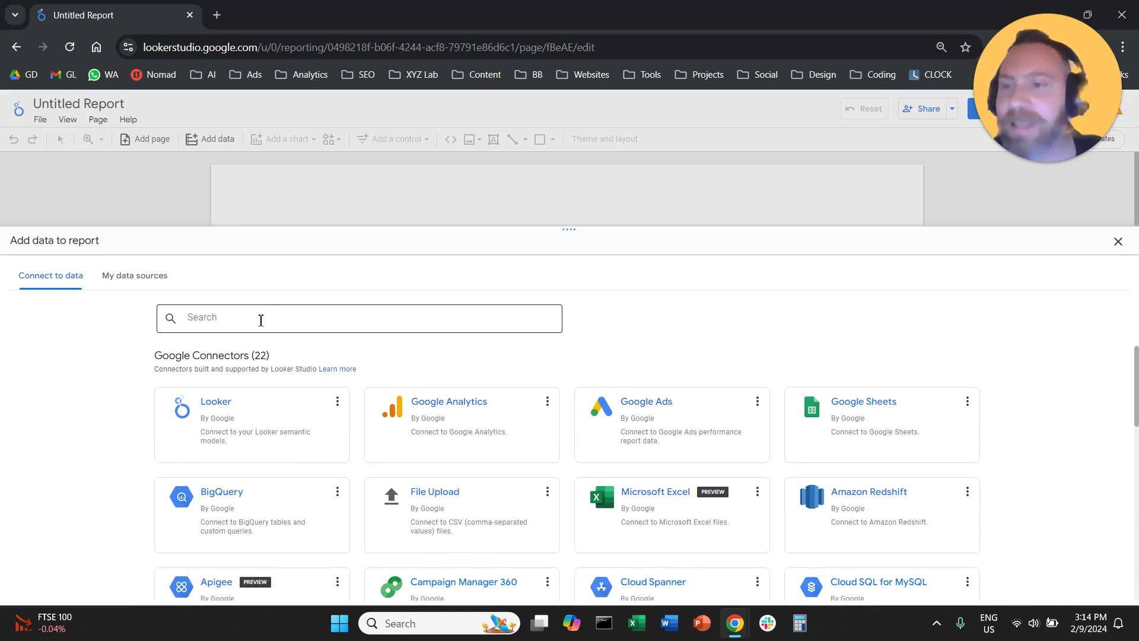
drag(577, 231, 584, 197)
scroll(475, 437, down, 3)
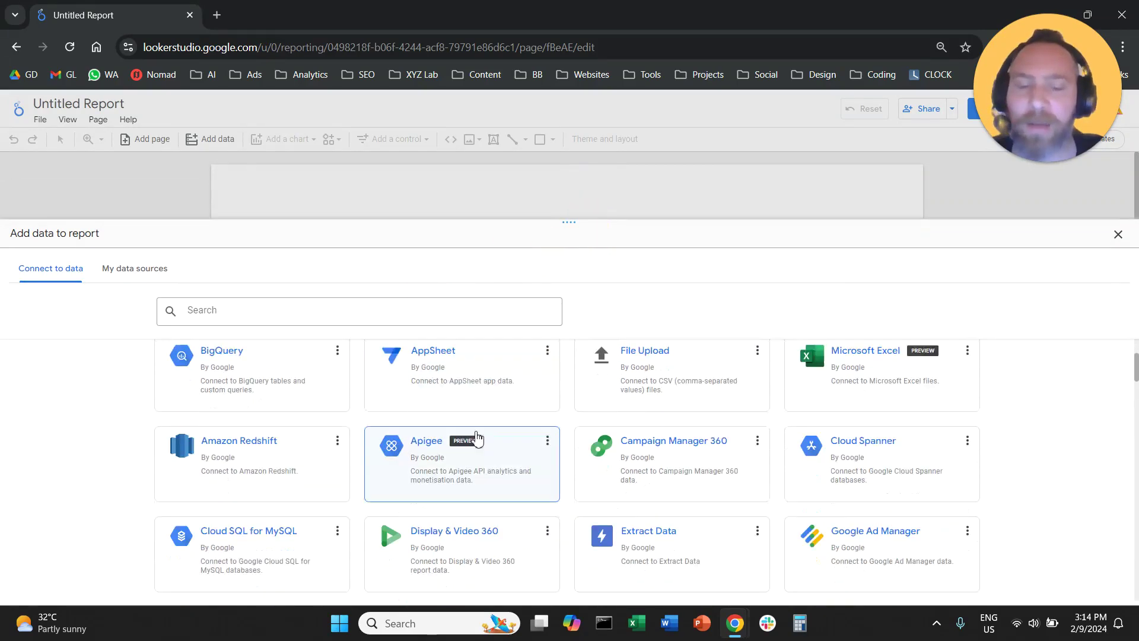
scroll(415, 392, up, 3)
click(361, 312)
text(search)
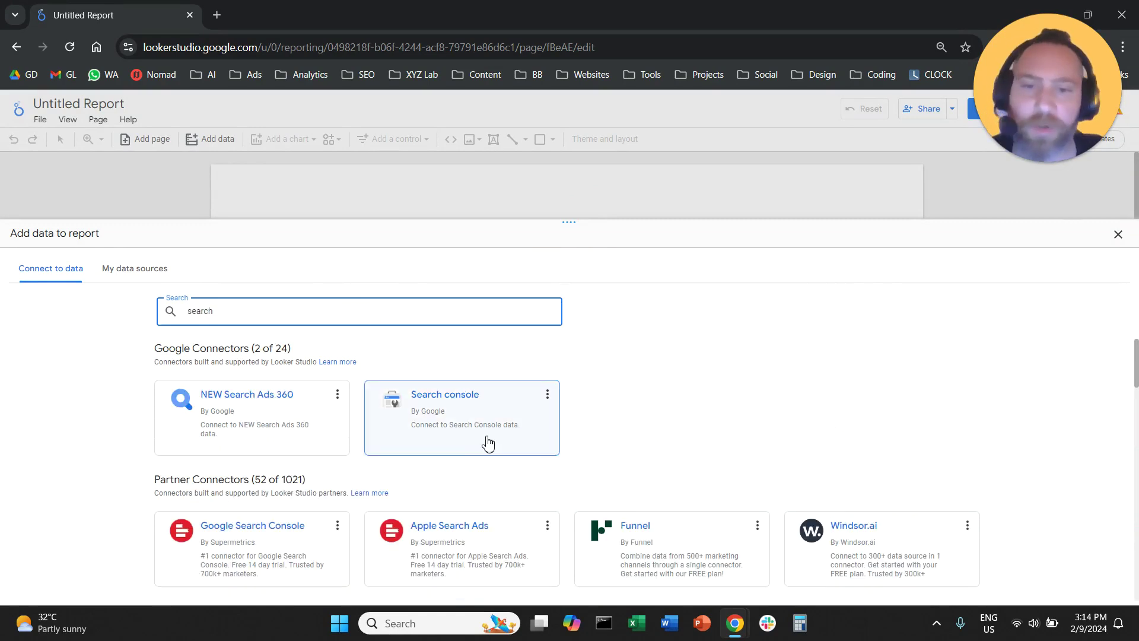
click(467, 402)
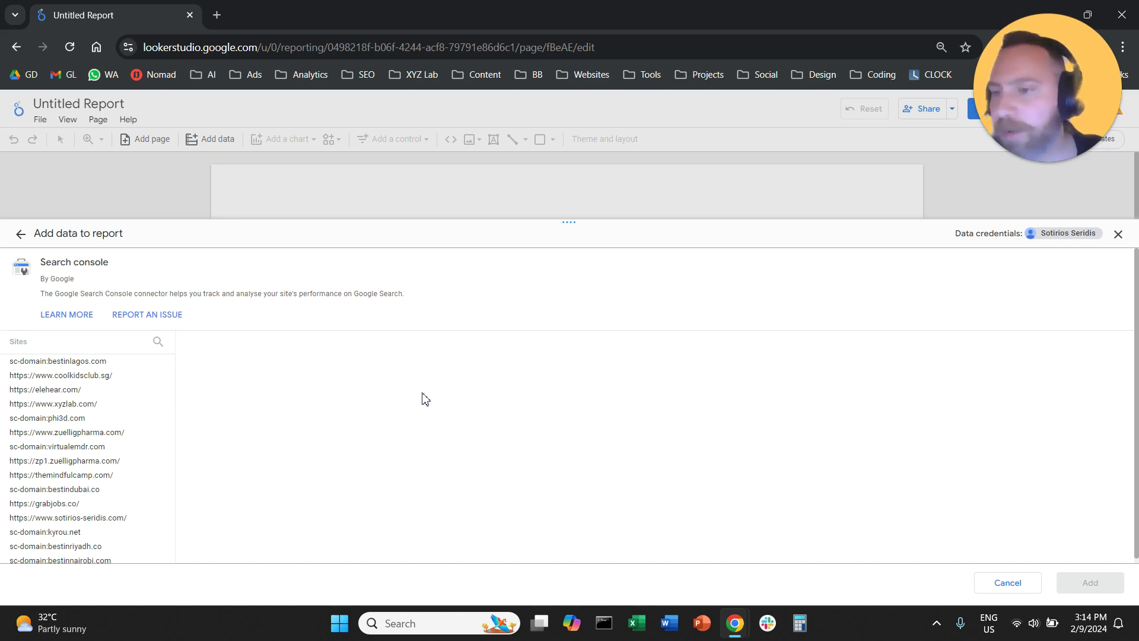
Add the Search console data for sc-domain:bestinlagos.com to the report, using the Site Impression table and the web search type.
click(134, 367)
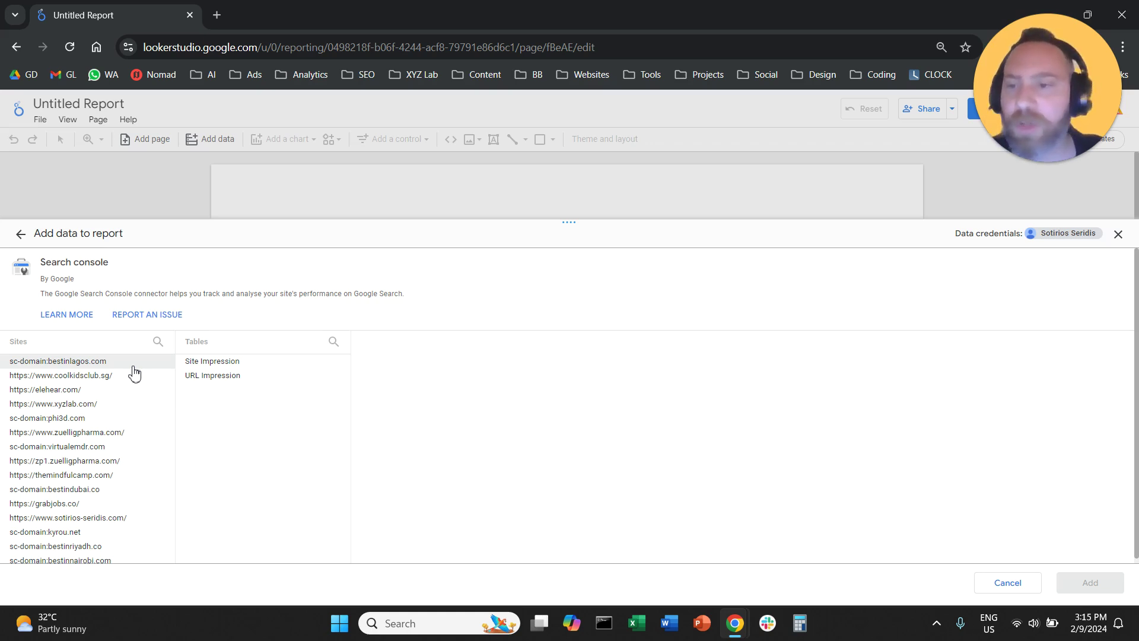
click(207, 367)
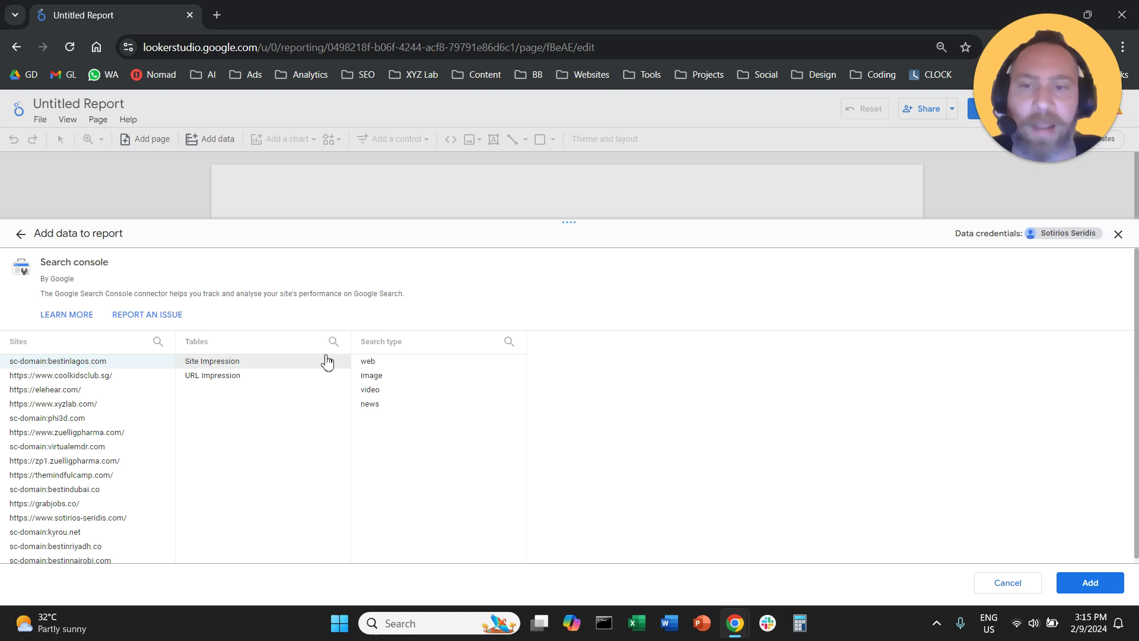
click(371, 365)
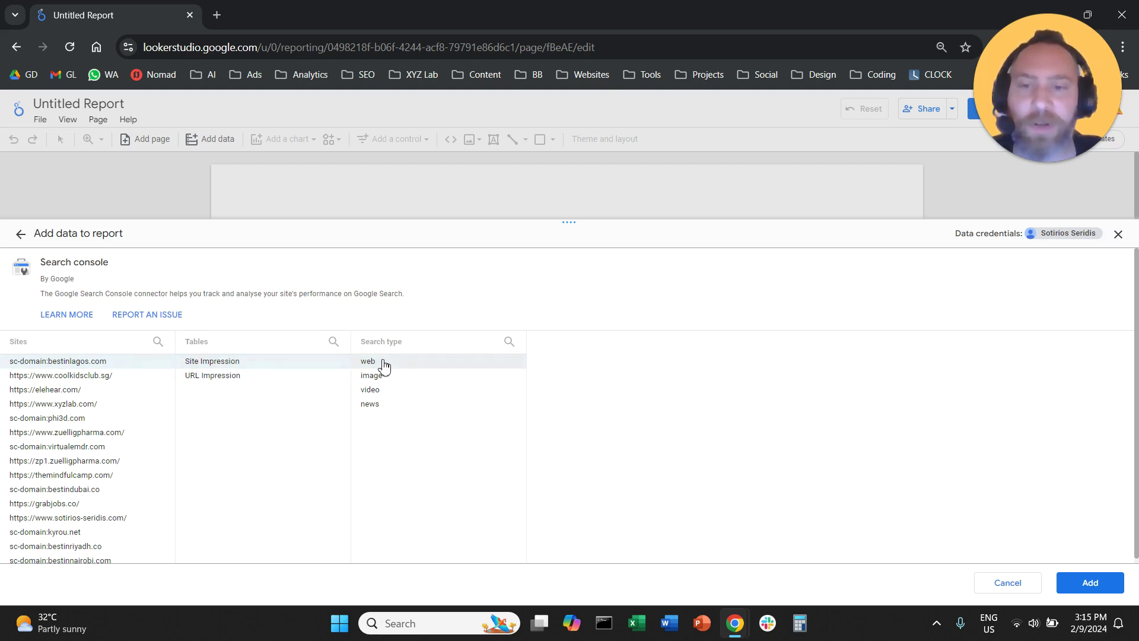
click(1091, 583)
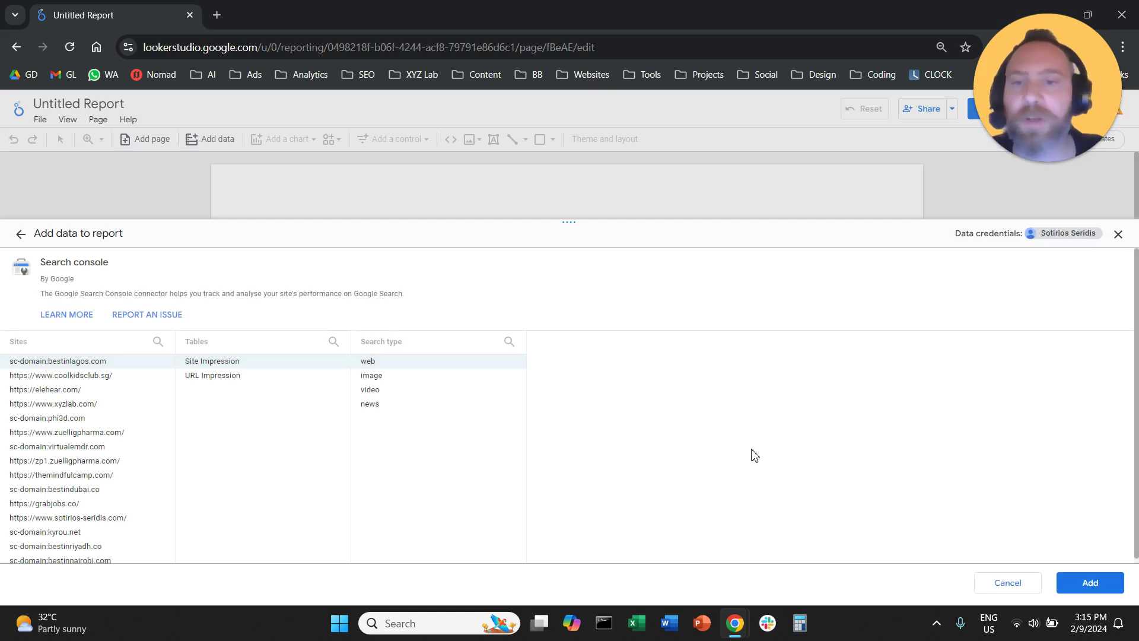
click(1093, 582)
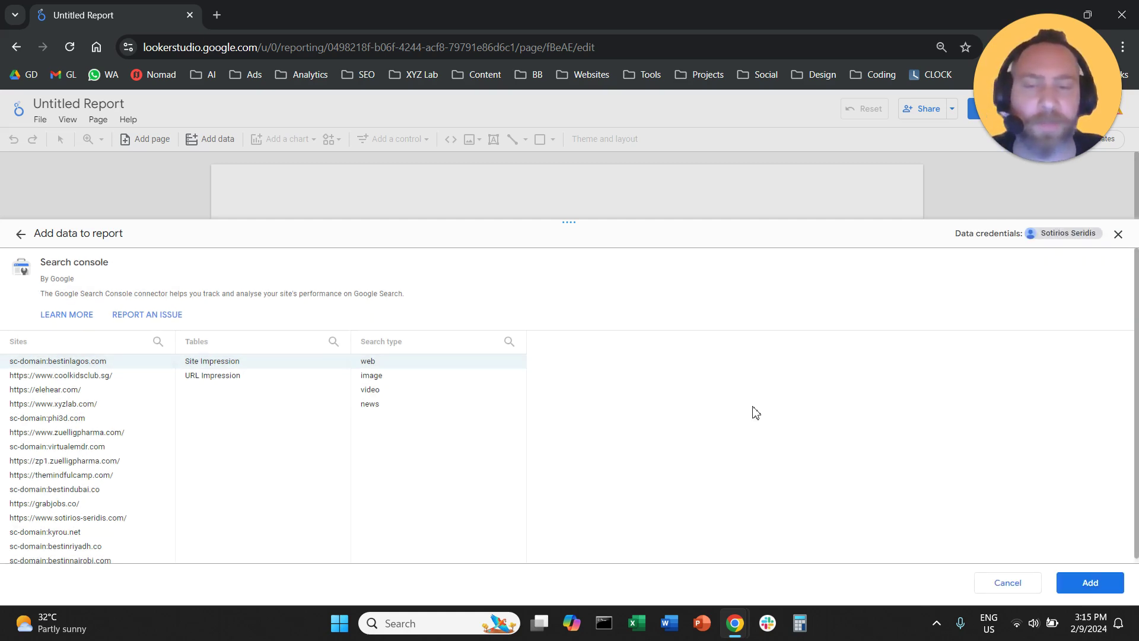
click(731, 448)
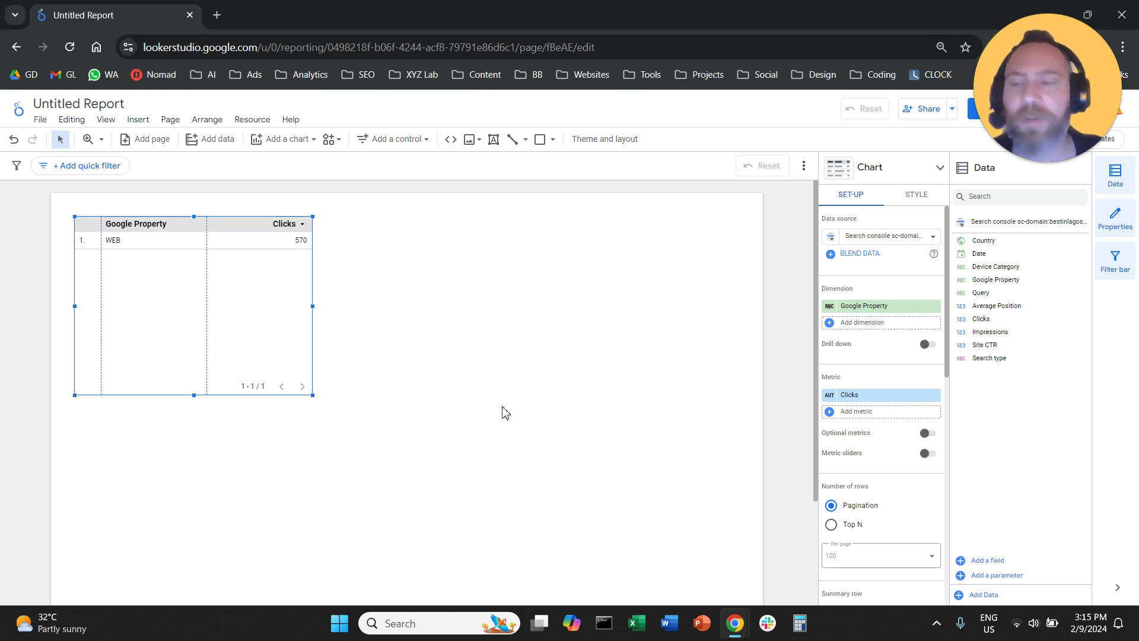
Delete the default table from the page and rename the report "Test SEO Report".
drag(232, 263, 254, 271)
key(Delete)
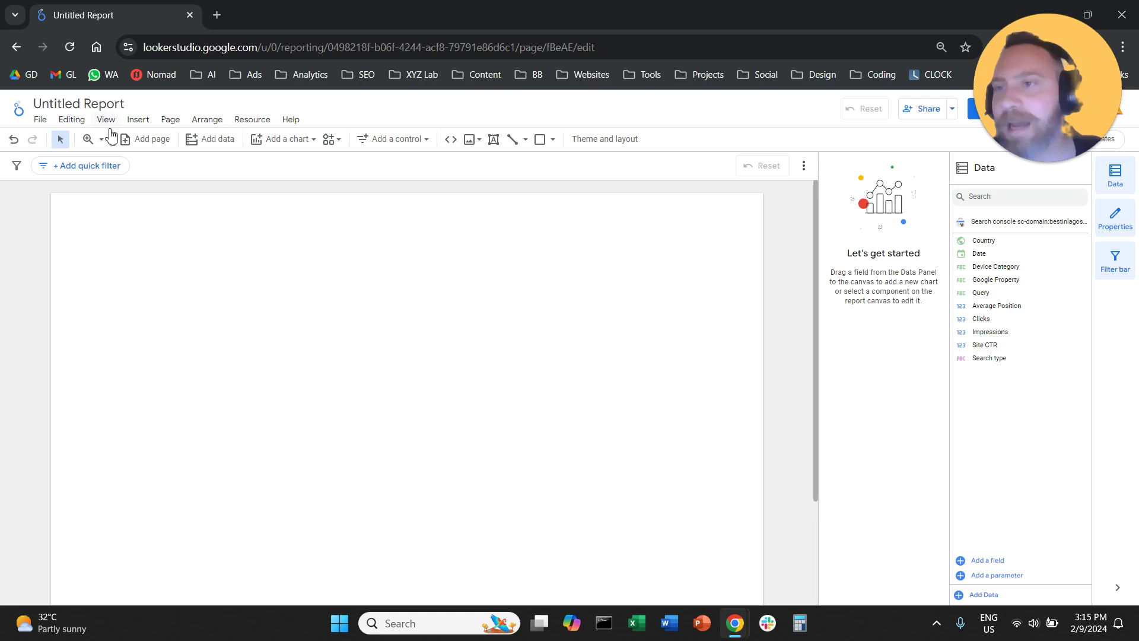
triple_click(109, 103)
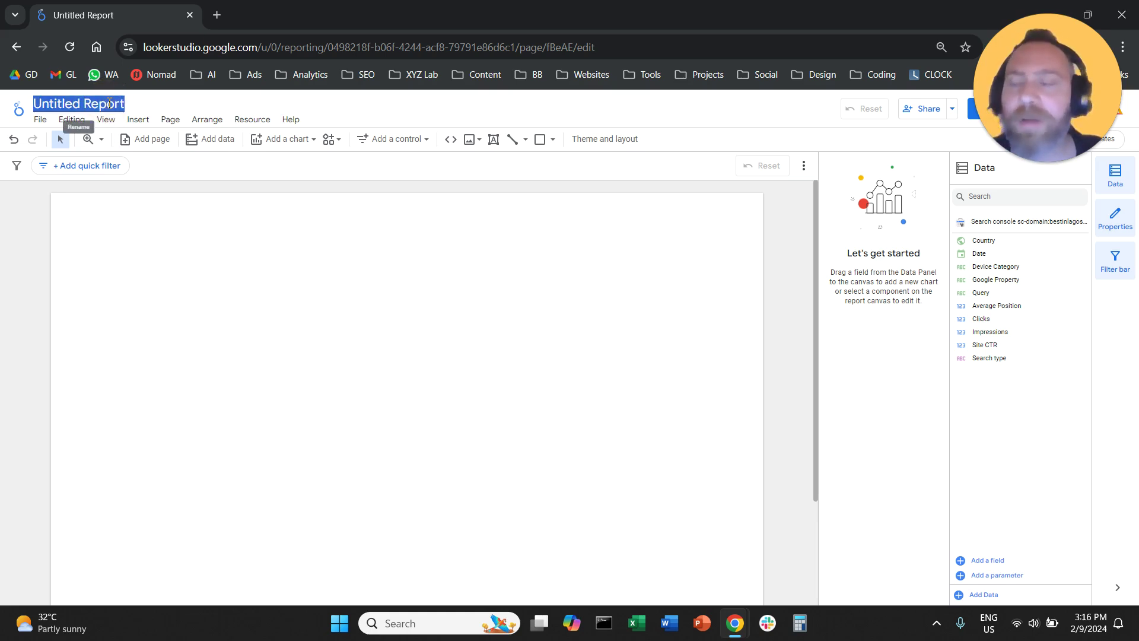
text(Te)
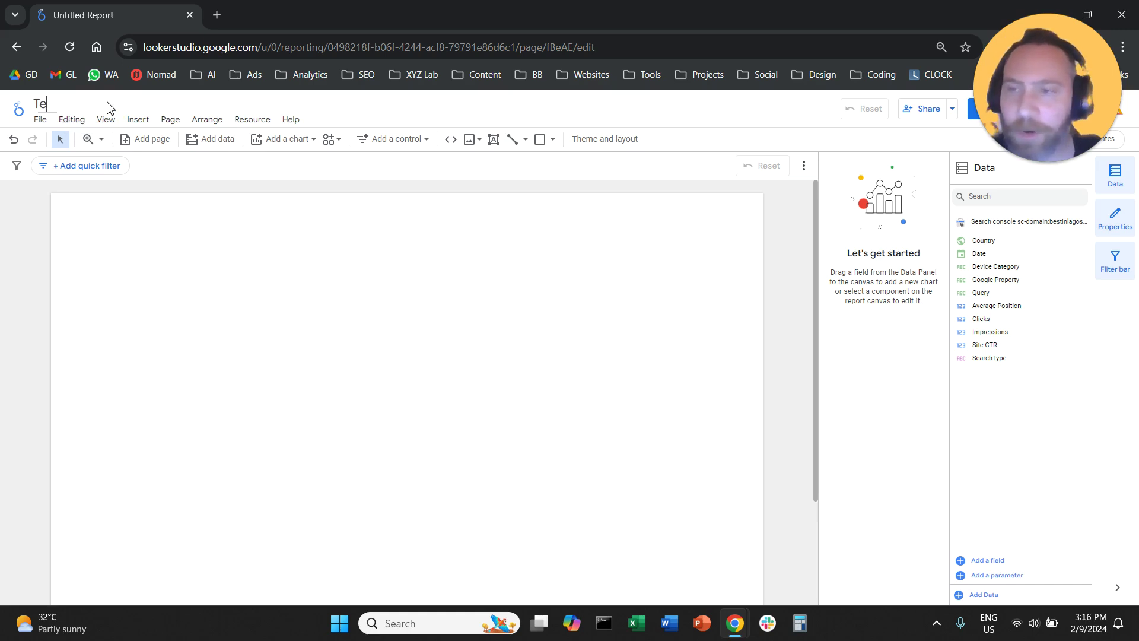
text(st SEO Report)
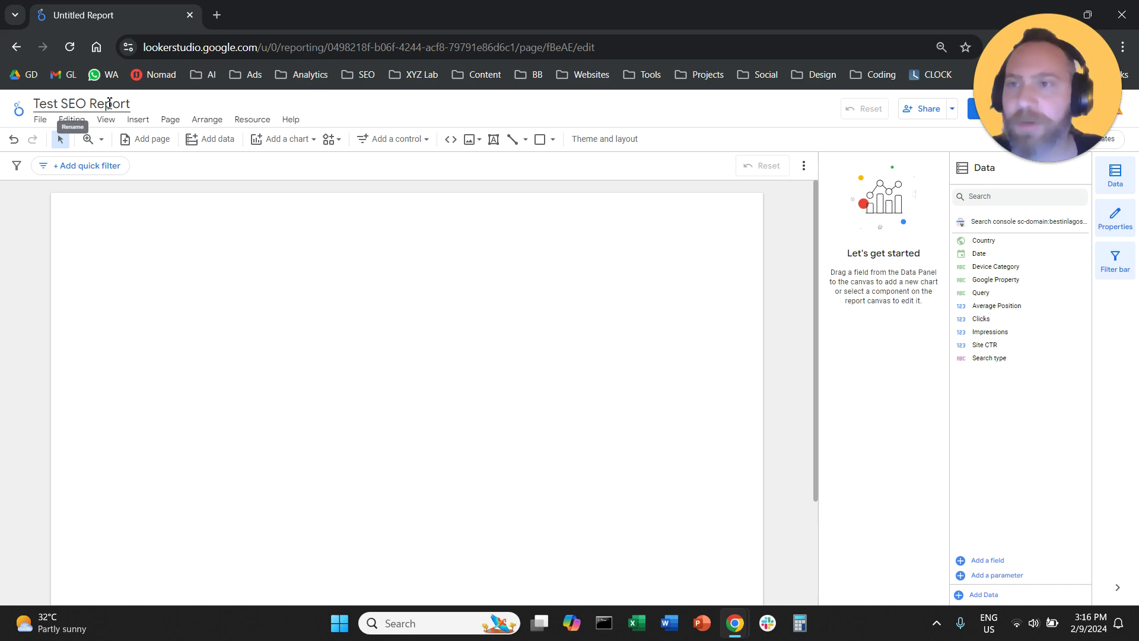
Draw a rectangle as a full-width header banner along the page's upper edge and fill it with dark indigo blue.
click(139, 120)
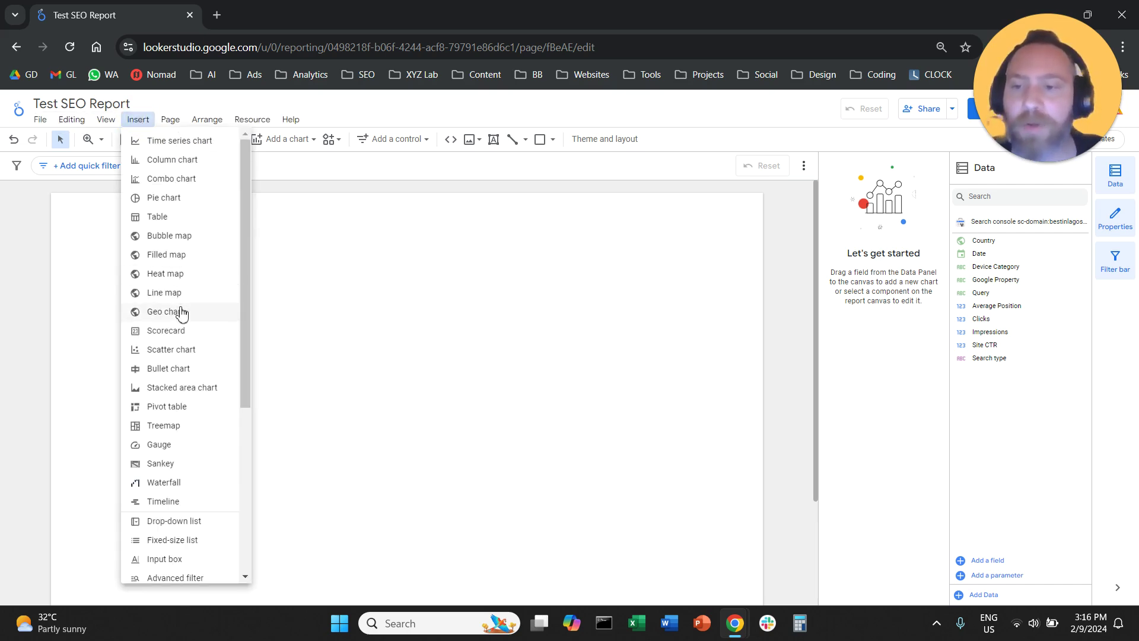
scroll(181, 320, down, 5)
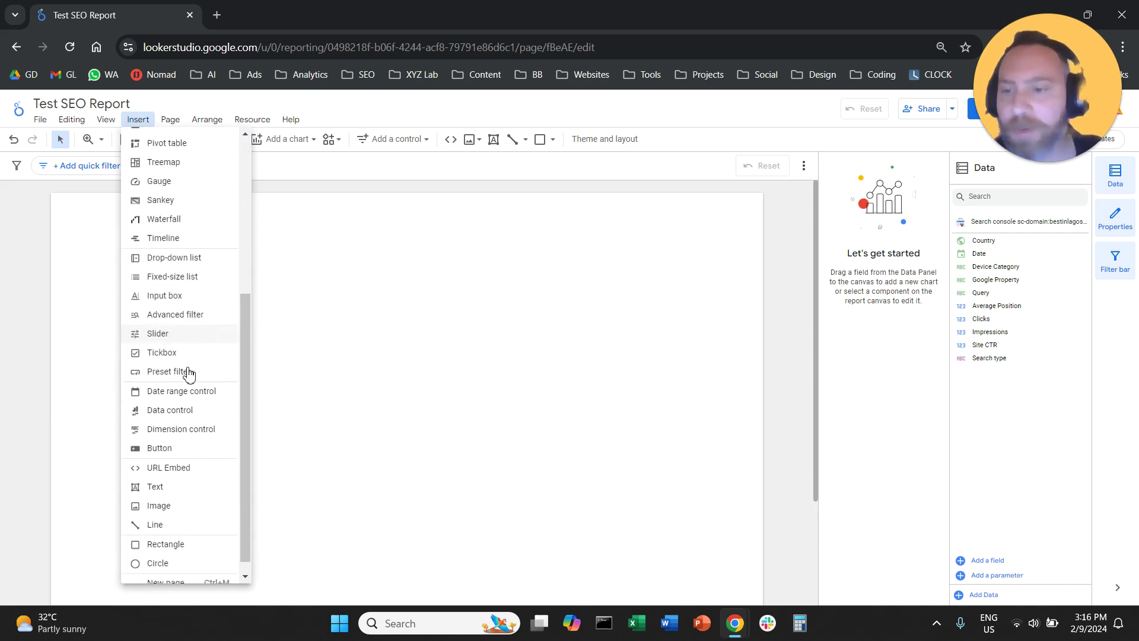
click(178, 530)
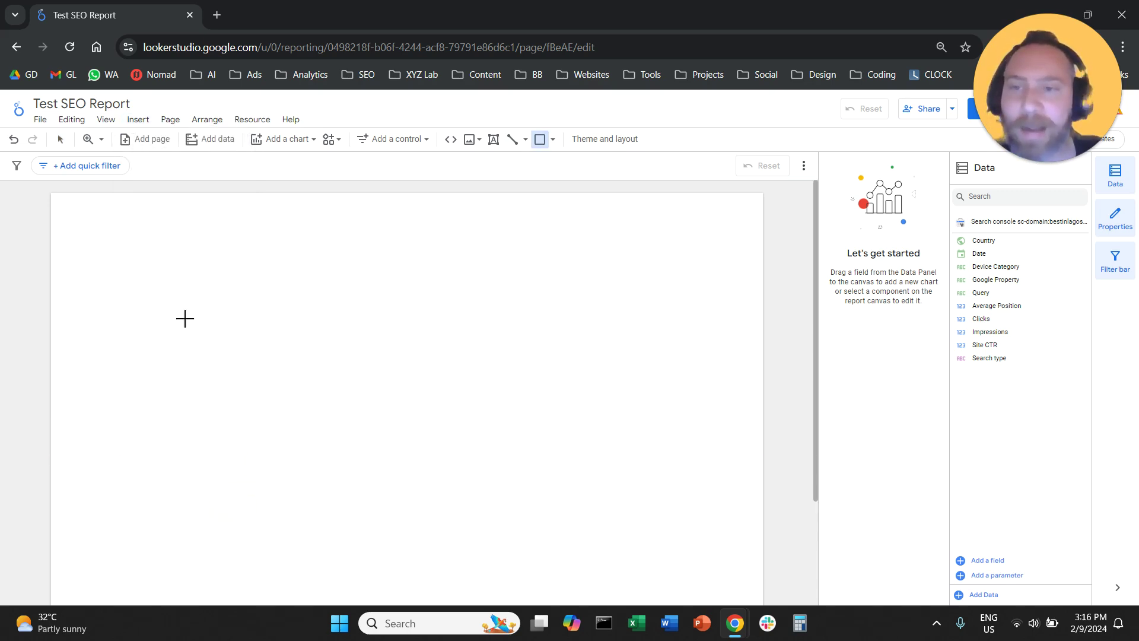
drag(129, 214, 604, 333)
drag(320, 244, 244, 224)
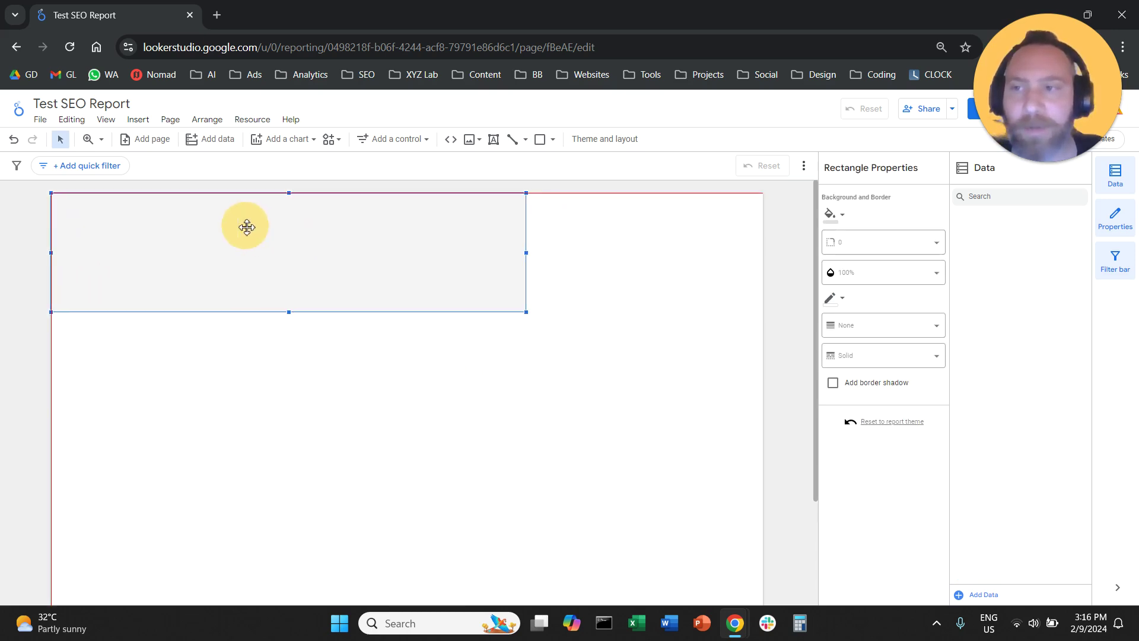
drag(526, 253, 764, 253)
drag(406, 312, 409, 281)
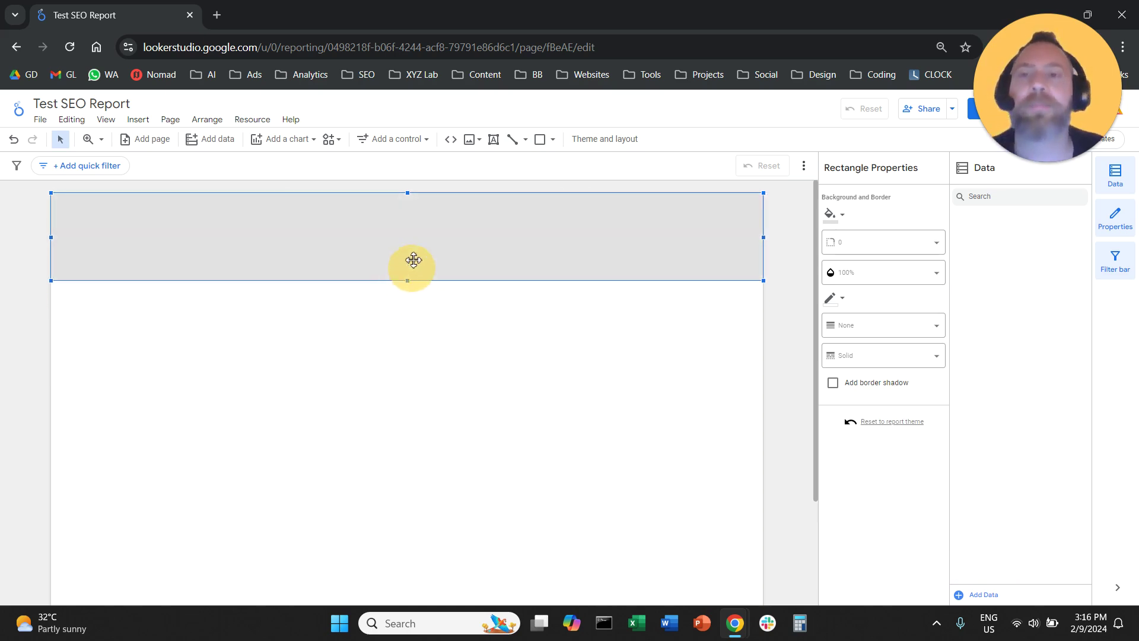
click(843, 216)
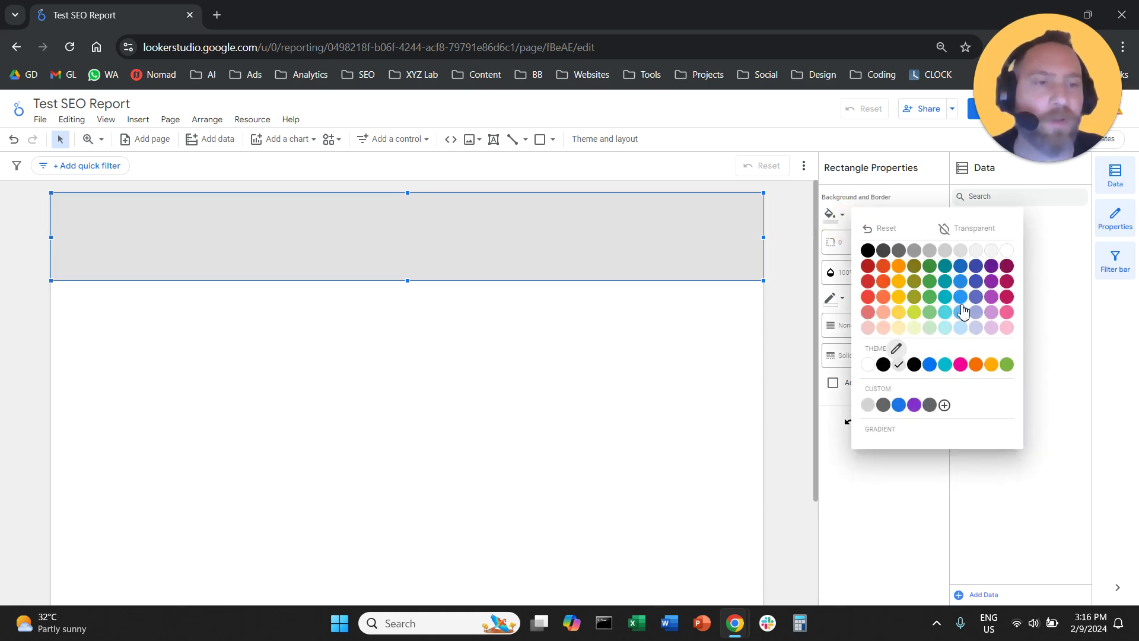
click(977, 273)
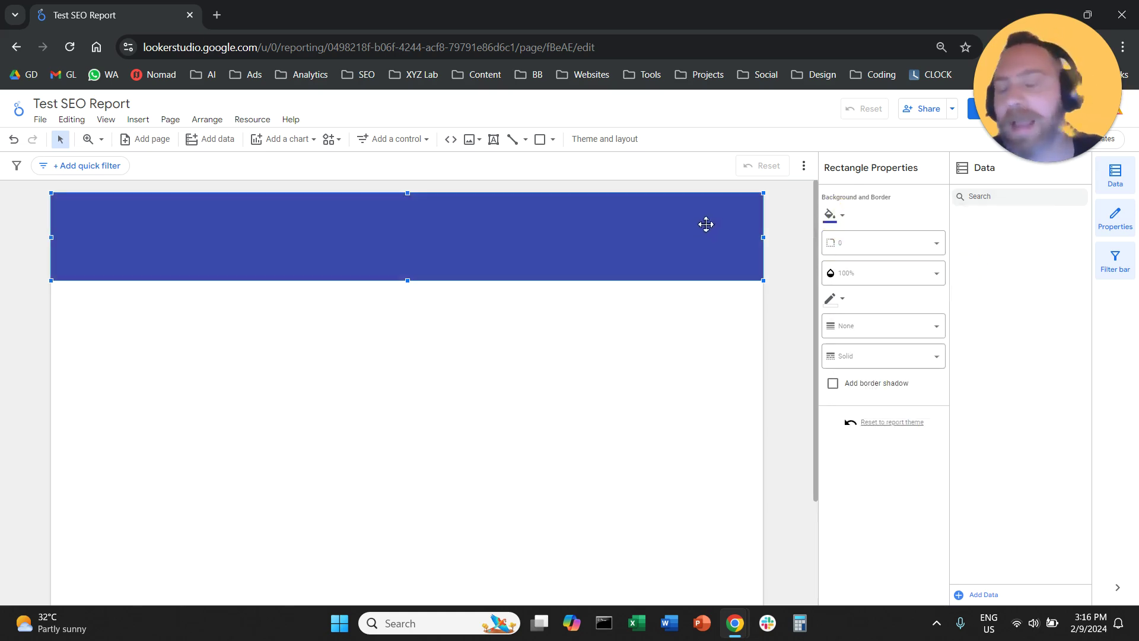
Insert a text box inside the blue header banner with the title "Test SEO Report".
click(138, 119)
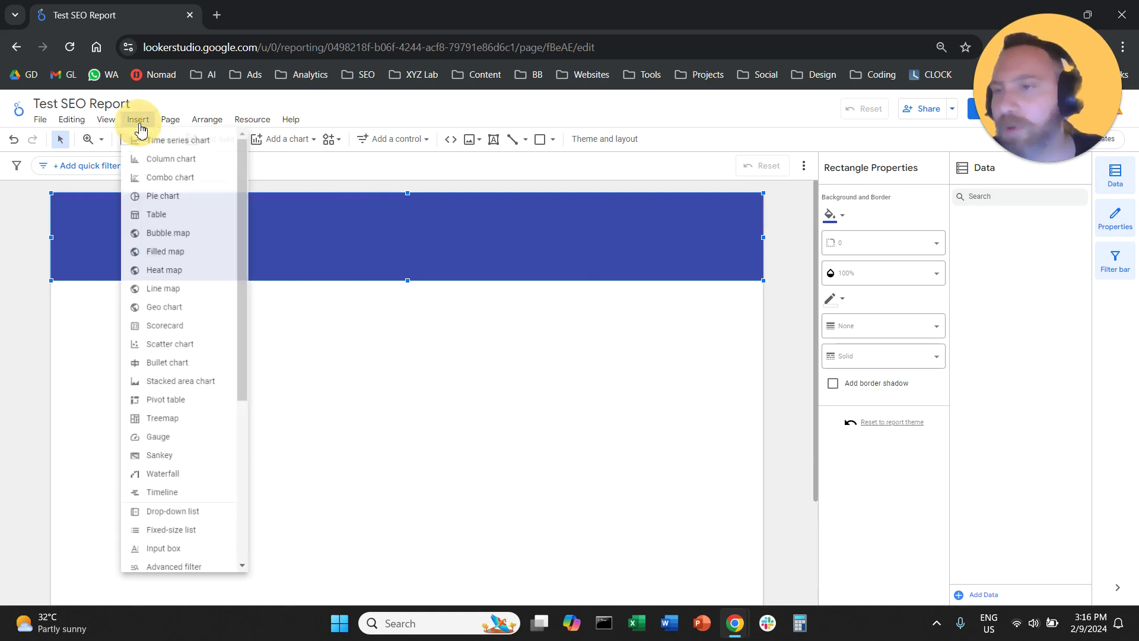
scroll(203, 289, down, 5)
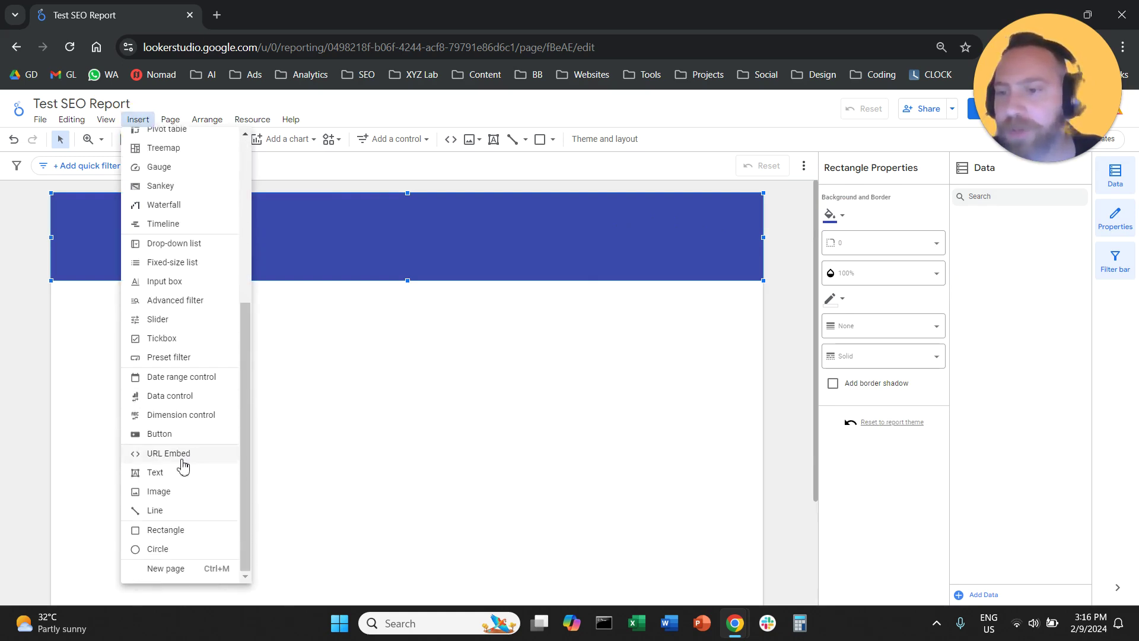
click(180, 472)
drag(336, 208, 549, 259)
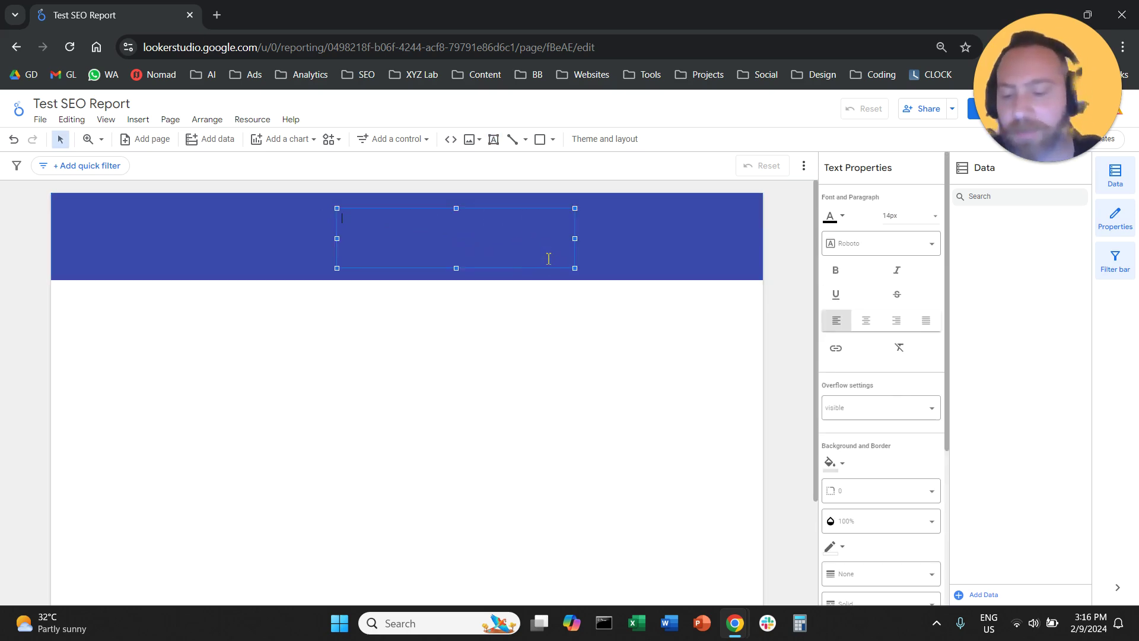
text(Te)
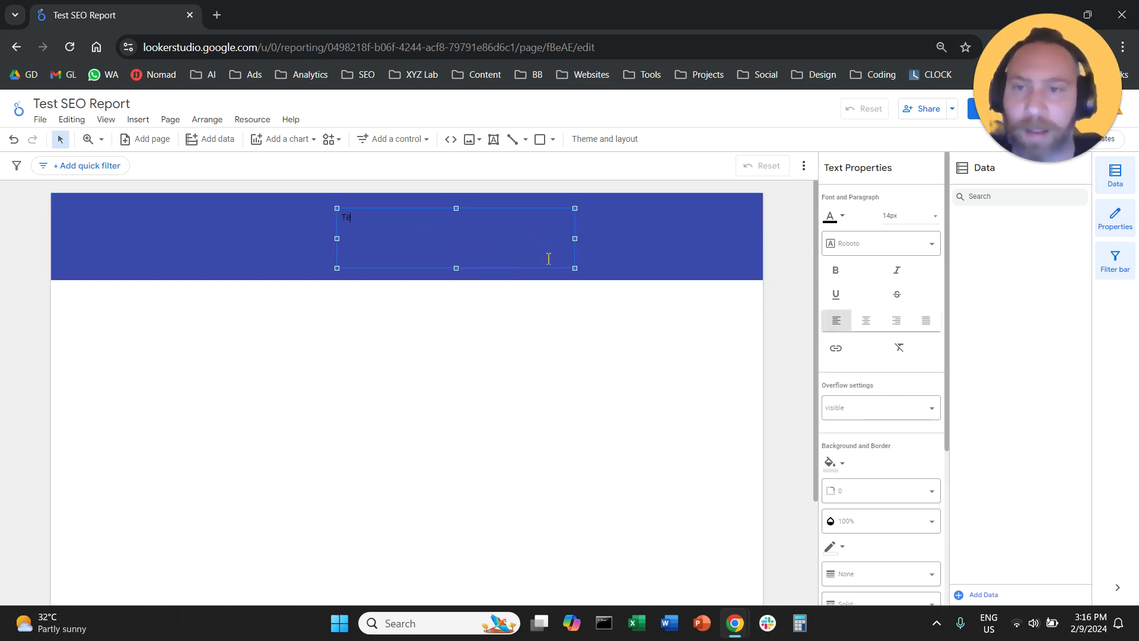
text(st SEO Report)
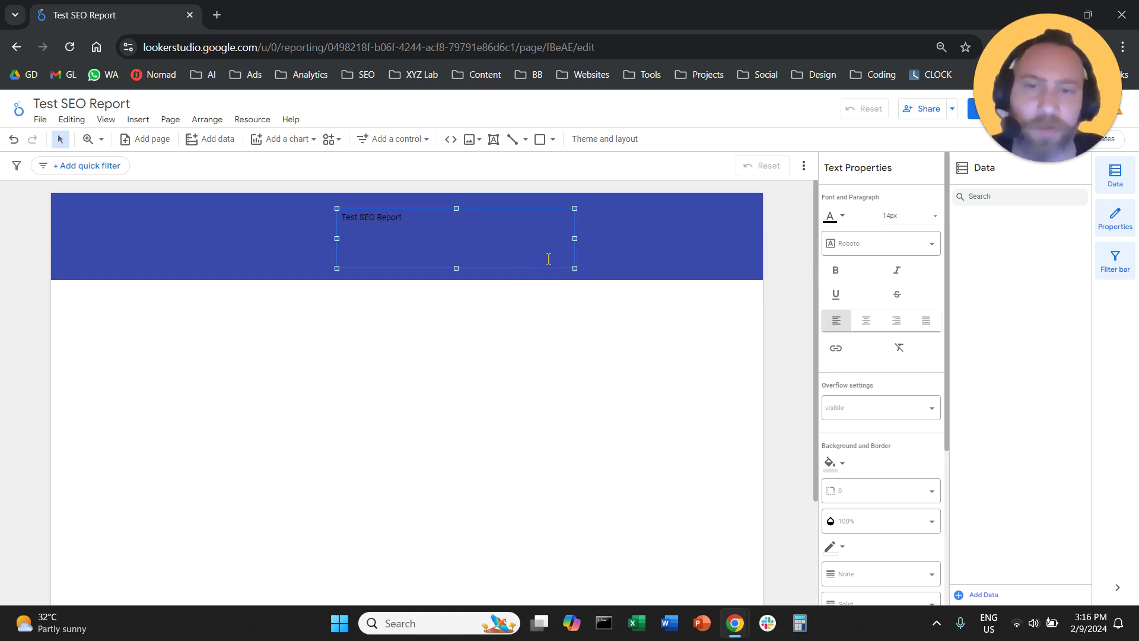
Format the header title as white, 28px, centre-aligned and bold text.
triple_click(409, 222)
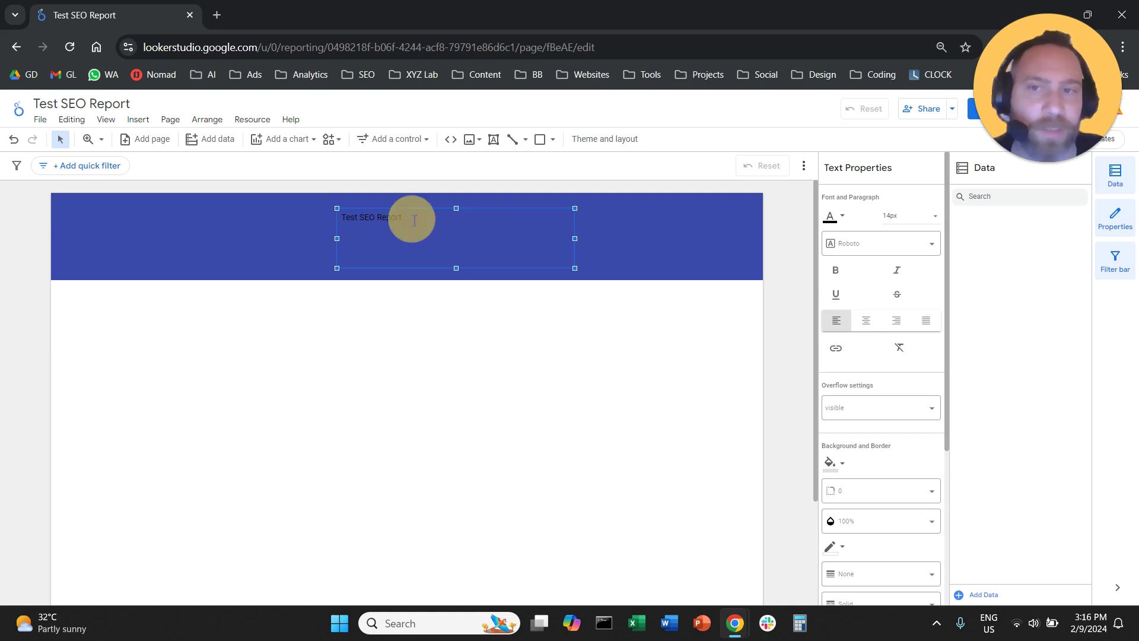
click(843, 228)
click(1007, 224)
click(902, 216)
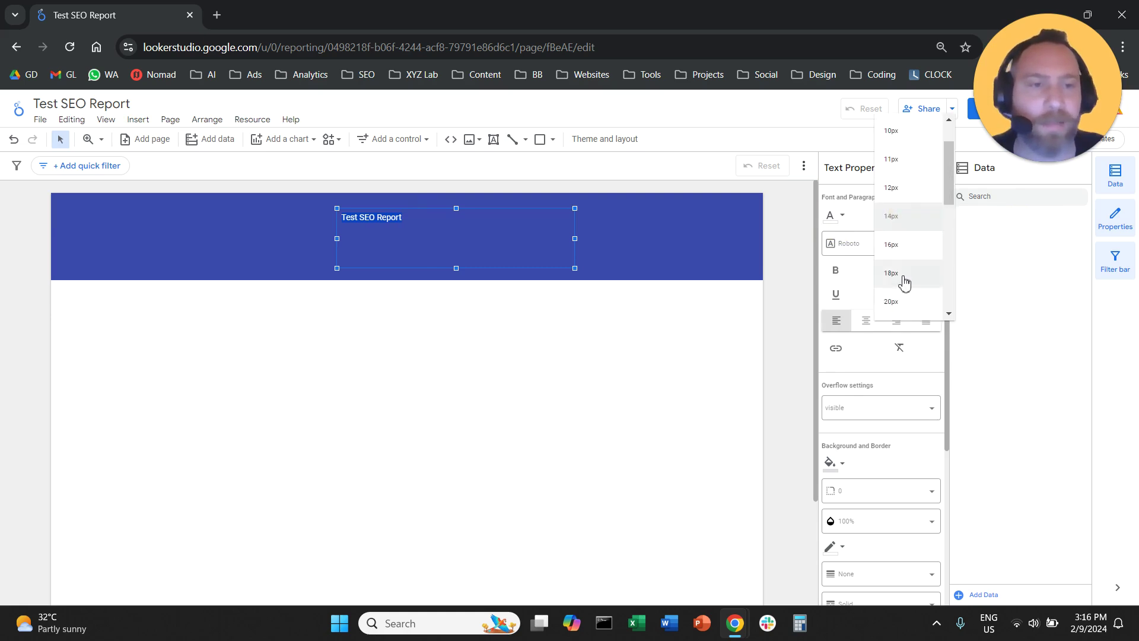
click(901, 289)
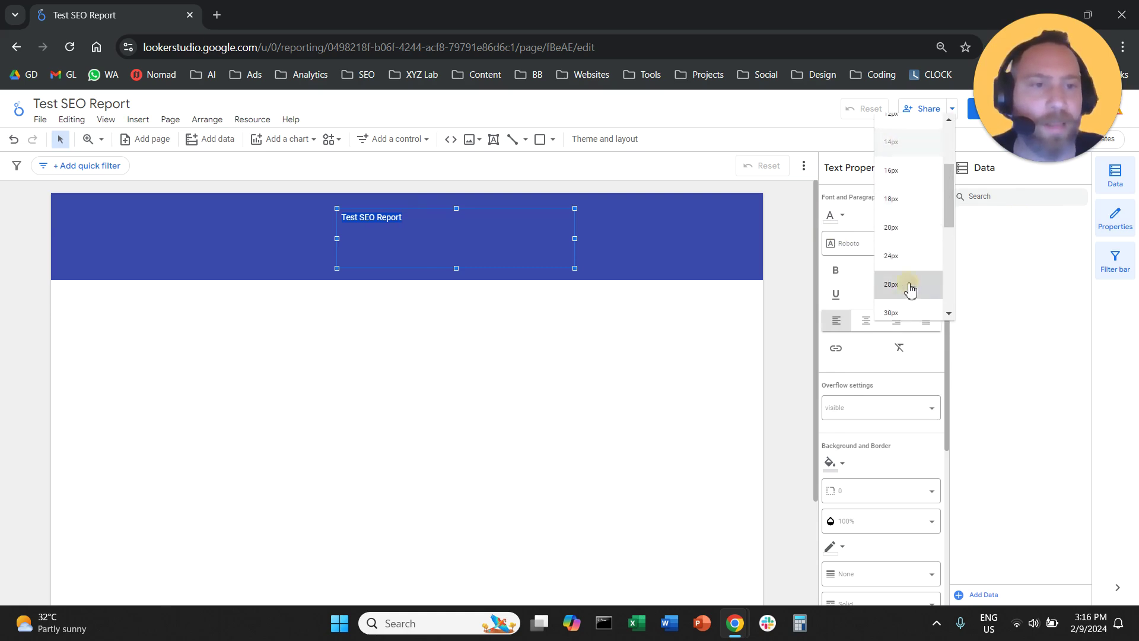
click(865, 324)
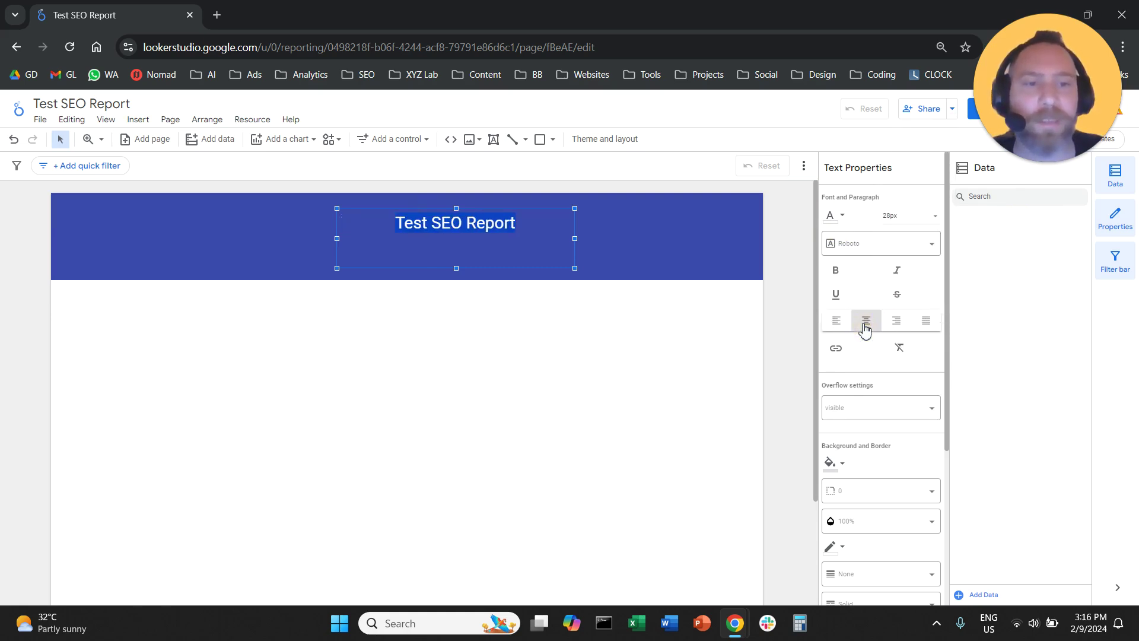
click(846, 276)
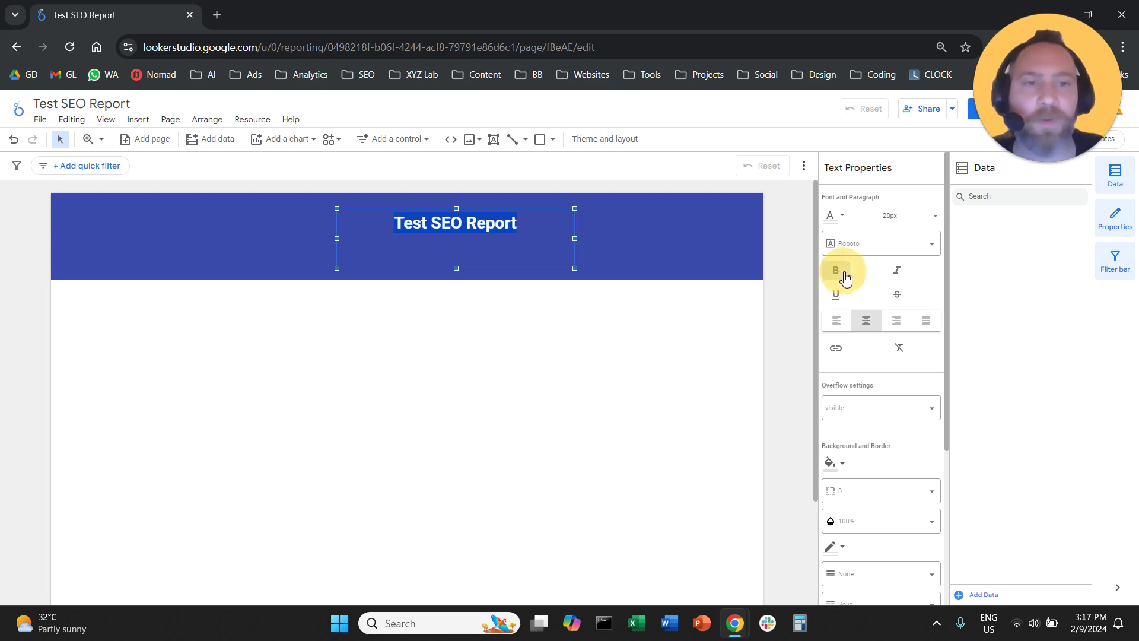
Reduce the title text box's height and centre it within the blue header banner.
click(454, 268)
drag(455, 268, 421, 225)
click(382, 383)
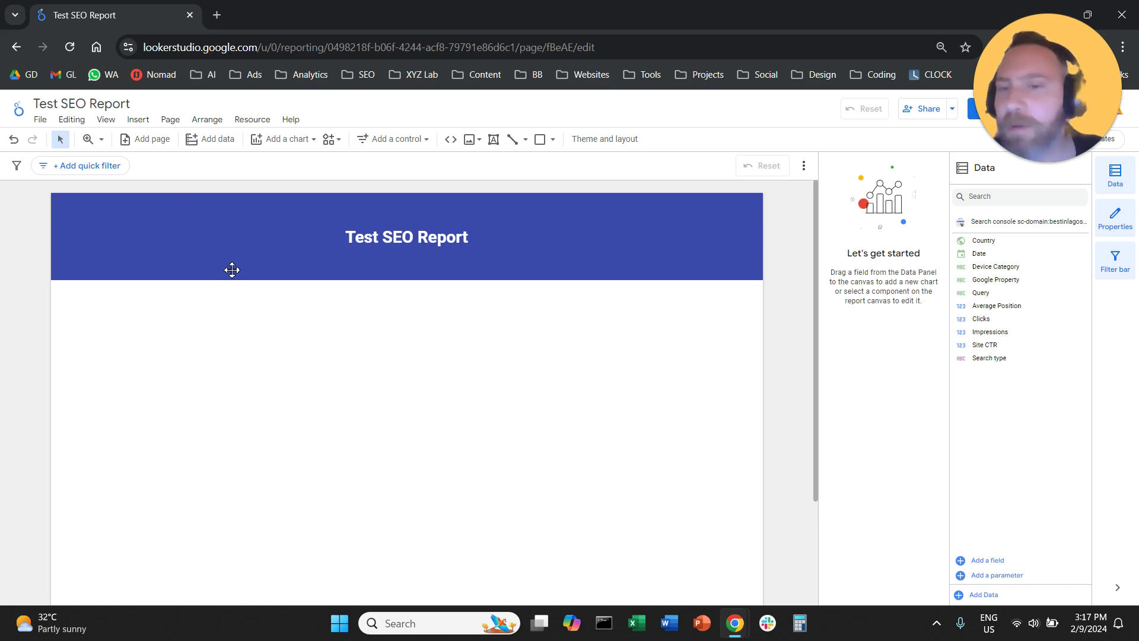
Insert the xyzlabltd_logo image at the left end of the blue header banner.
click(139, 120)
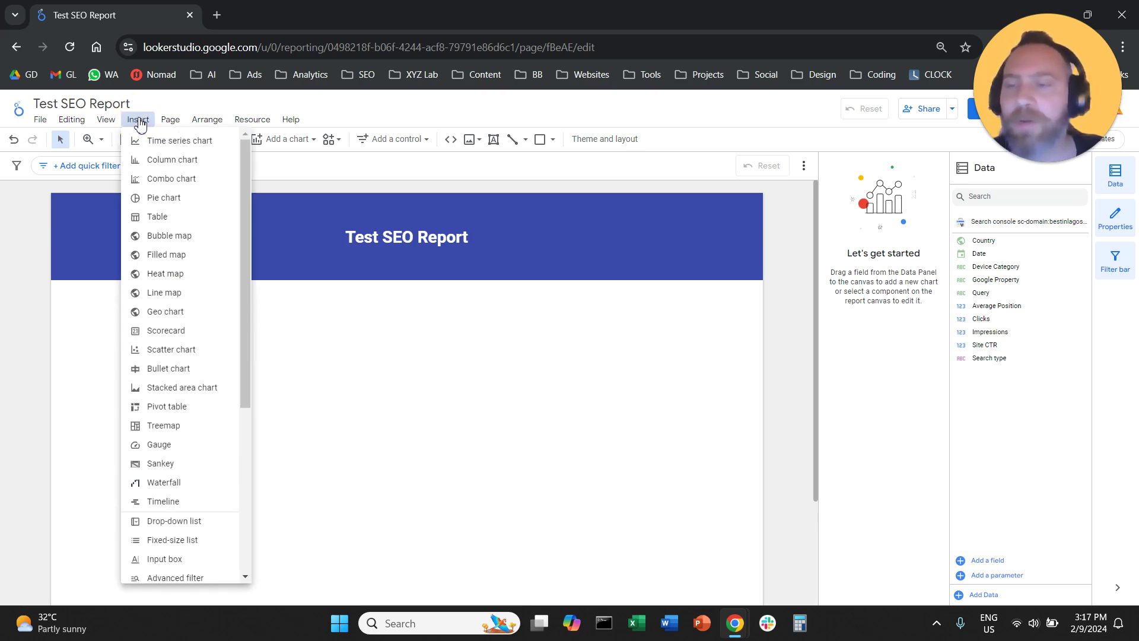
scroll(202, 309, down, 3)
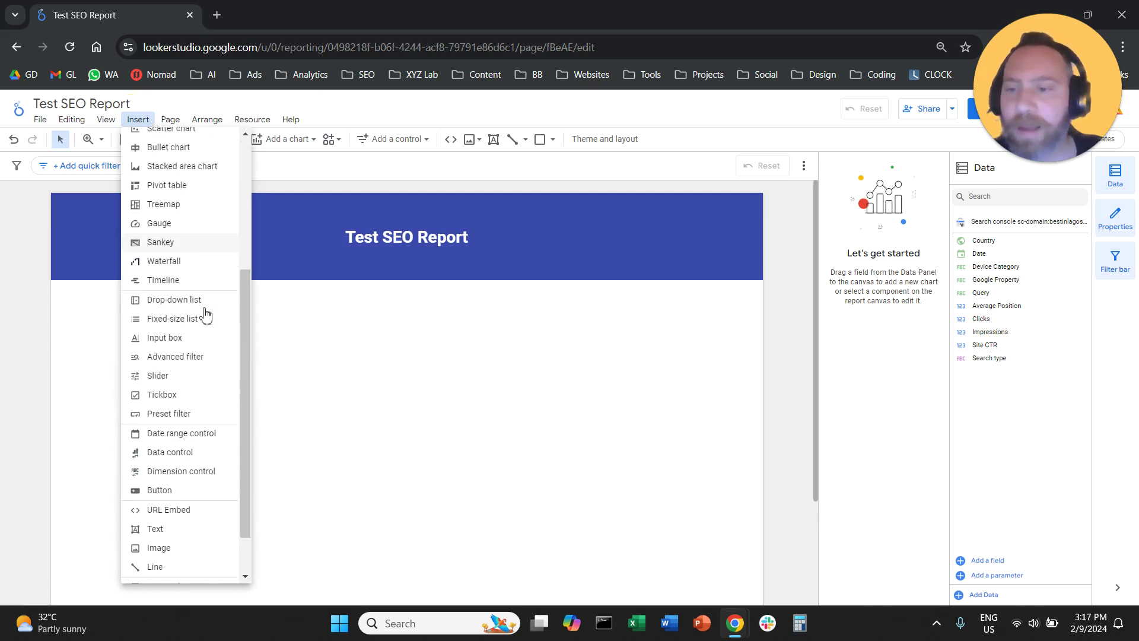
scroll(190, 386, down, 1)
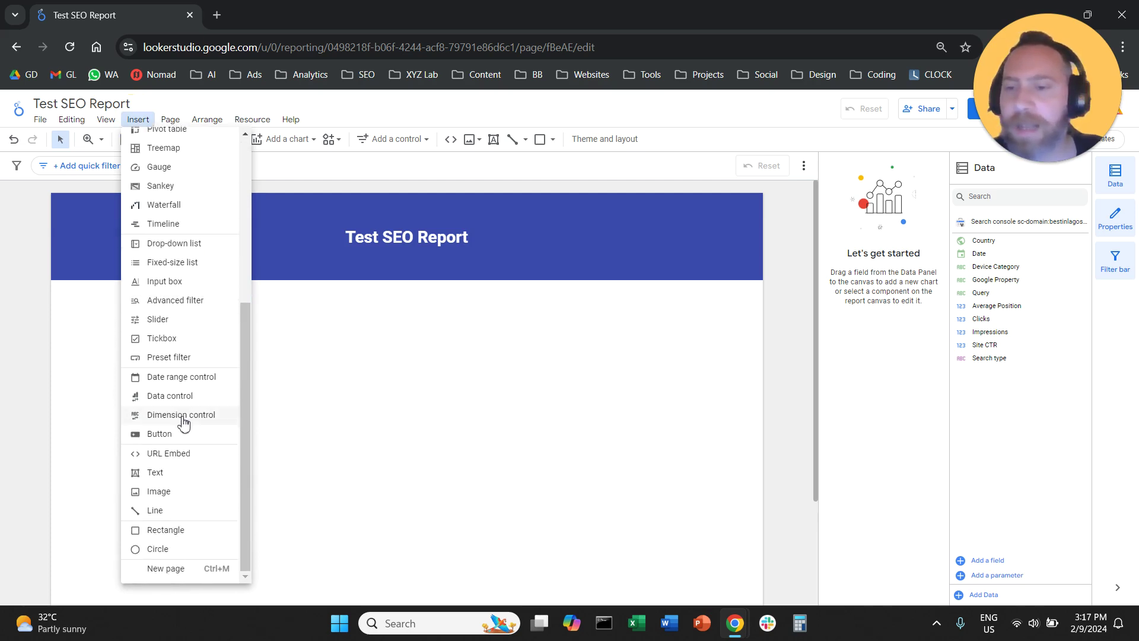
click(172, 494)
drag(89, 214, 138, 227)
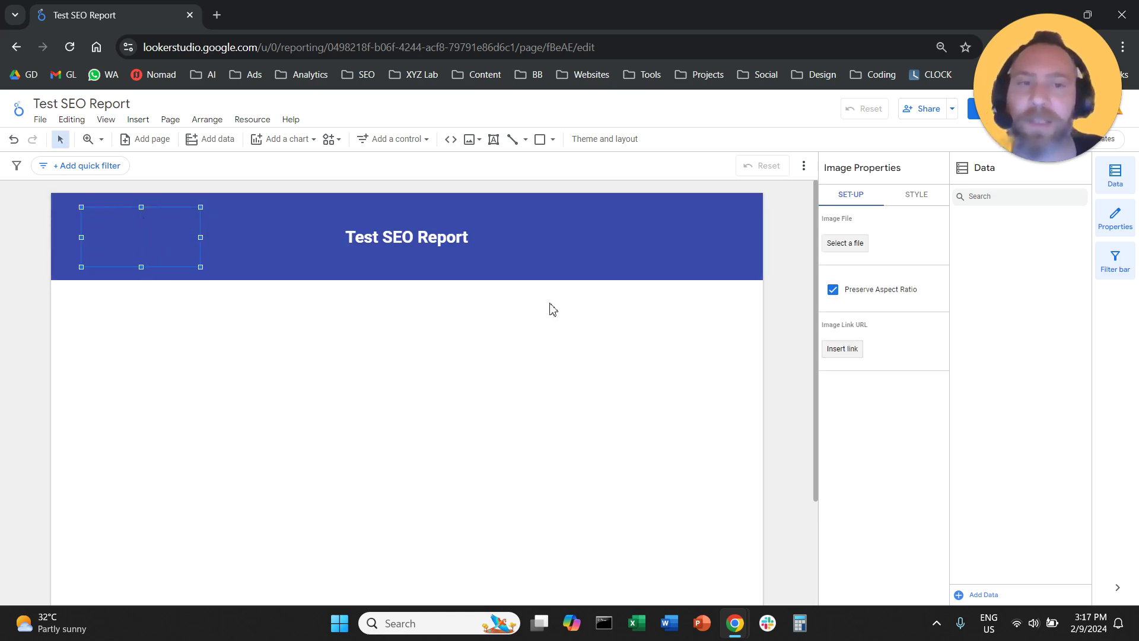
click(859, 248)
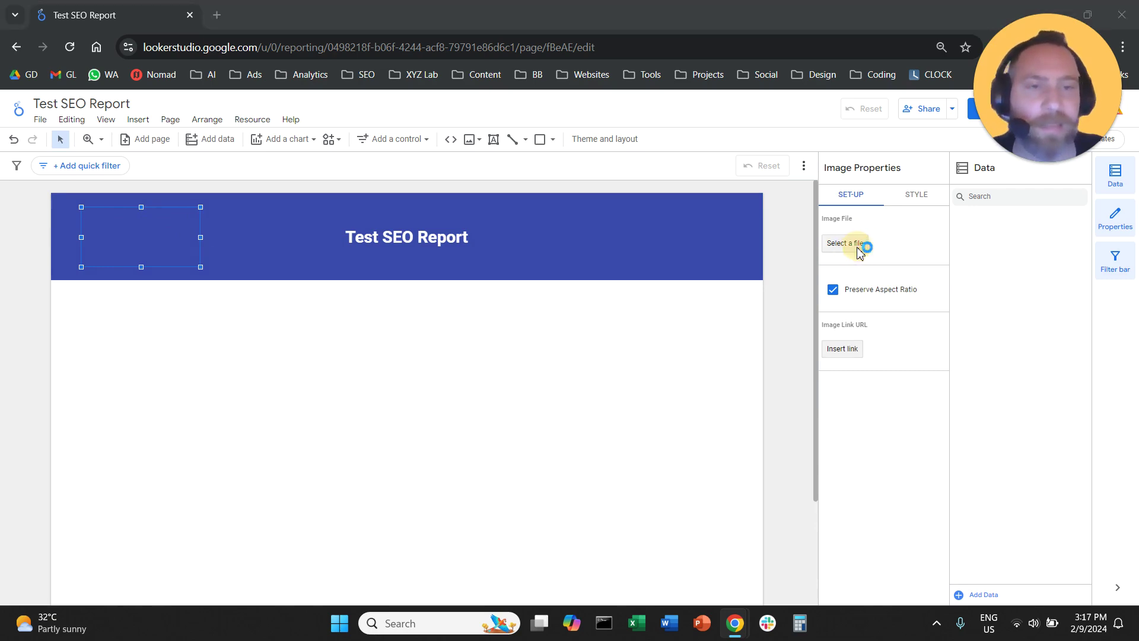
click(290, 127)
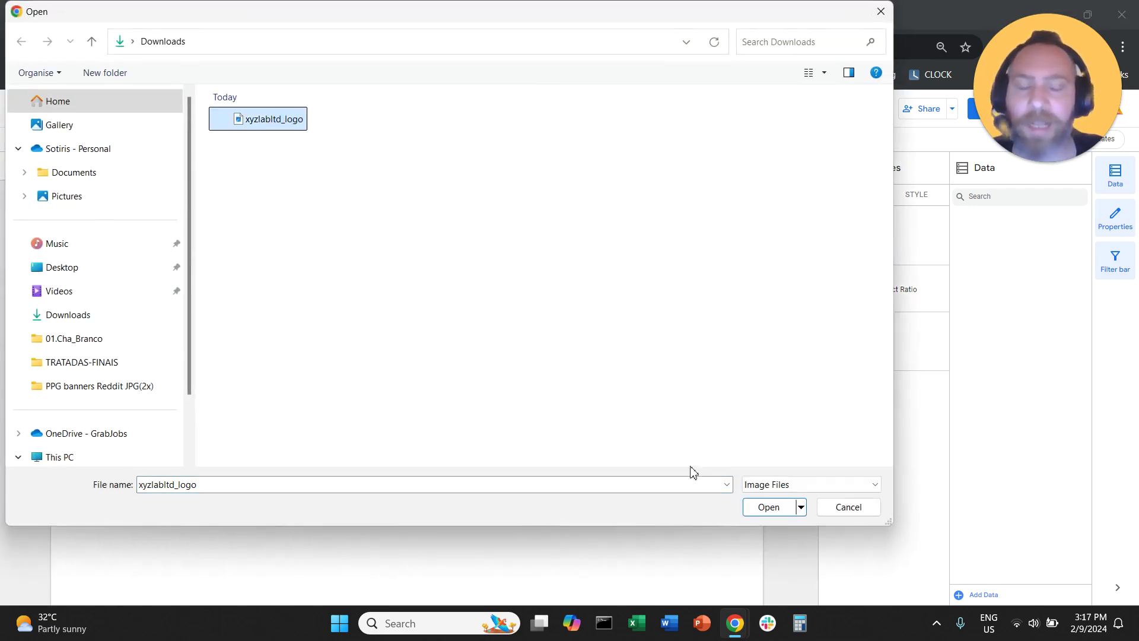
click(782, 509)
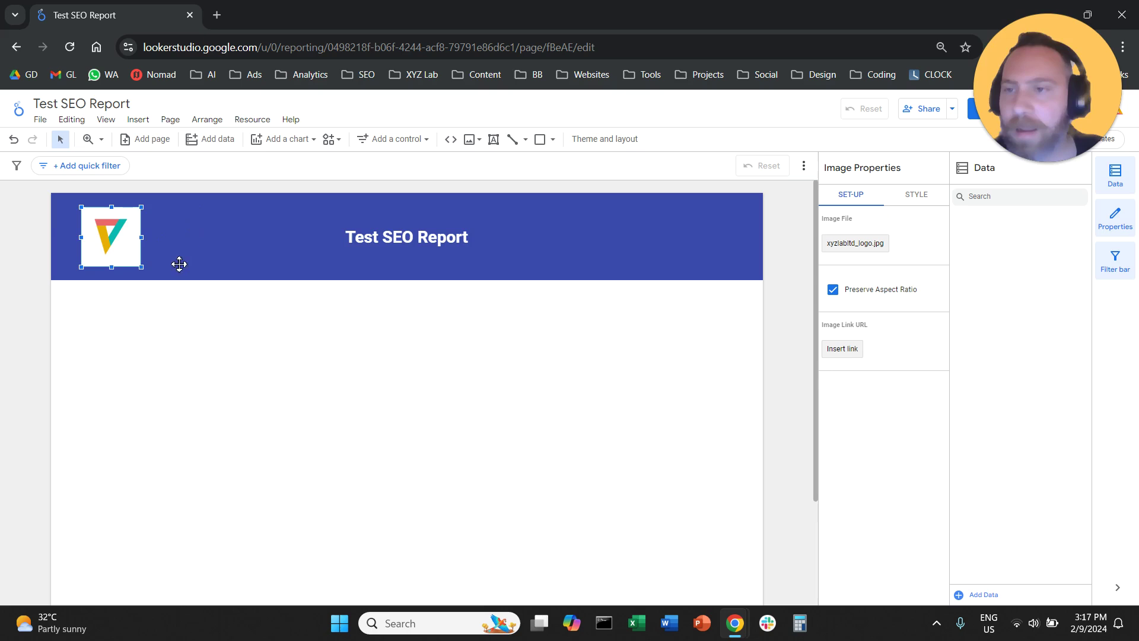
drag(124, 236, 118, 235)
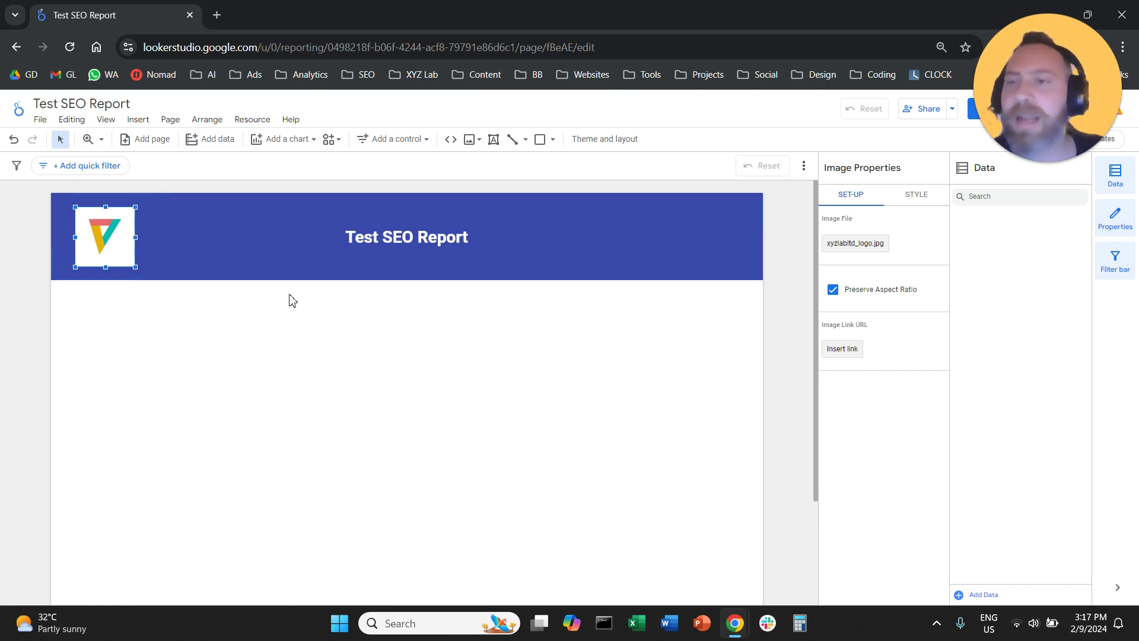
Add a date range control to the header banner, on the right of the report title.
click(146, 123)
scroll(184, 439, down, 5)
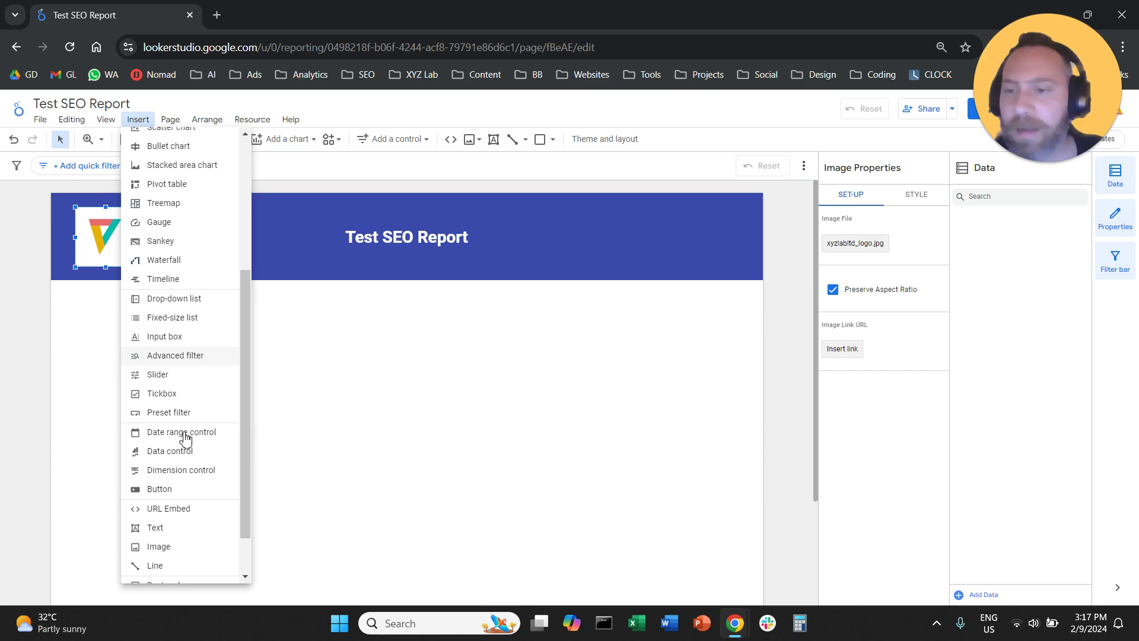
click(176, 440)
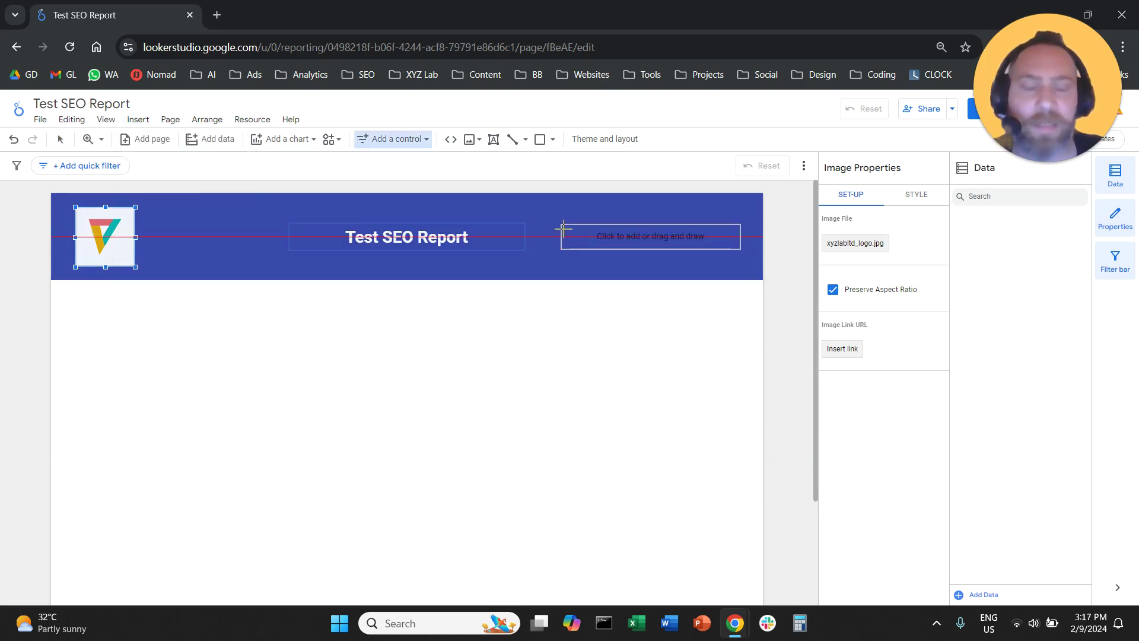
click(563, 230)
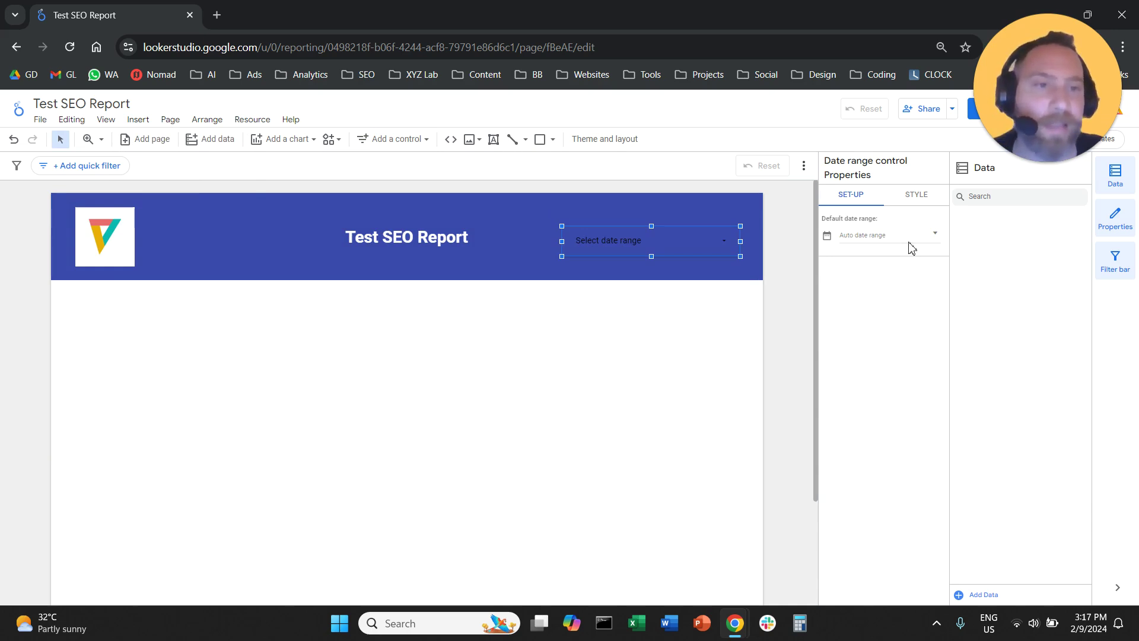
Style the date range control with white 24px text and align it vertically with the report title.
click(917, 196)
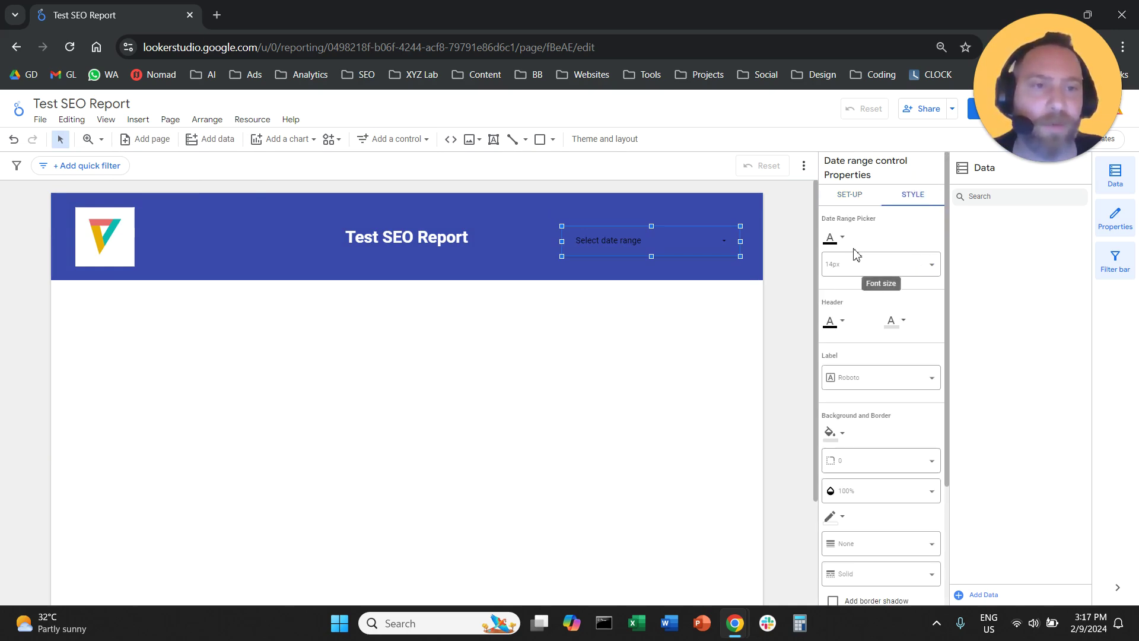
click(831, 239)
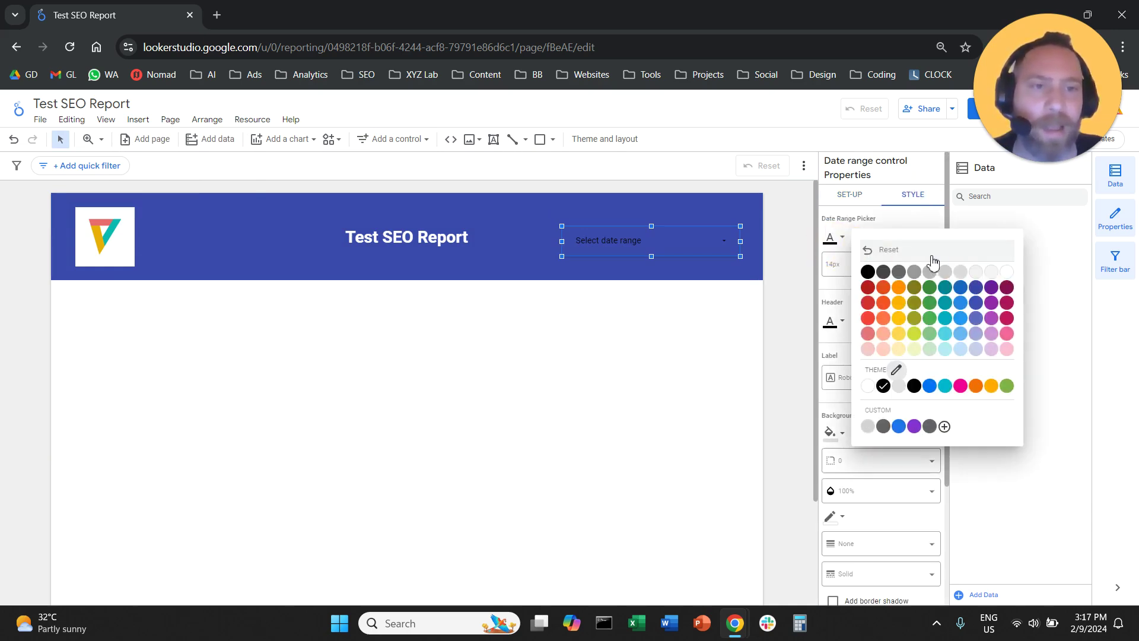
click(1007, 272)
click(897, 272)
scroll(842, 401, down, 2)
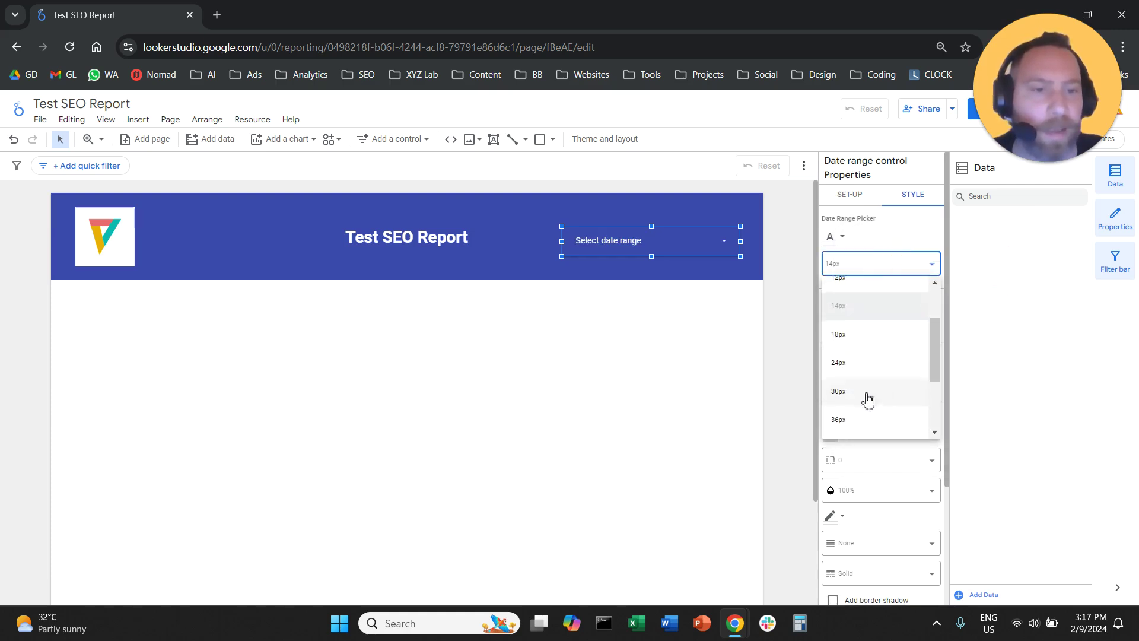
click(887, 374)
drag(626, 247, 627, 244)
click(628, 244)
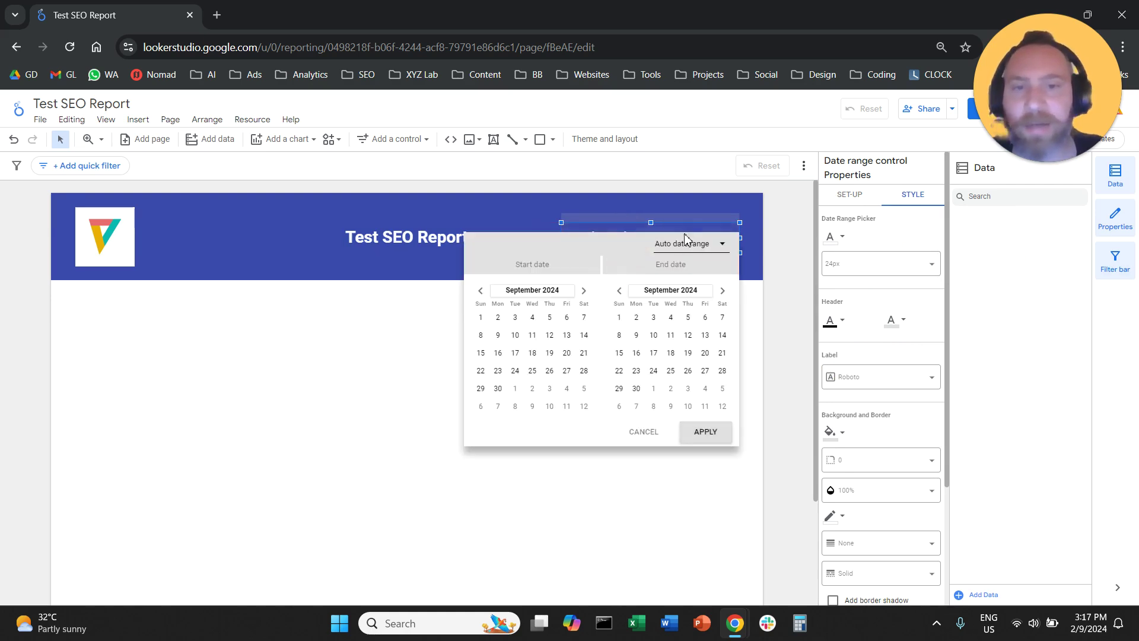
click(346, 428)
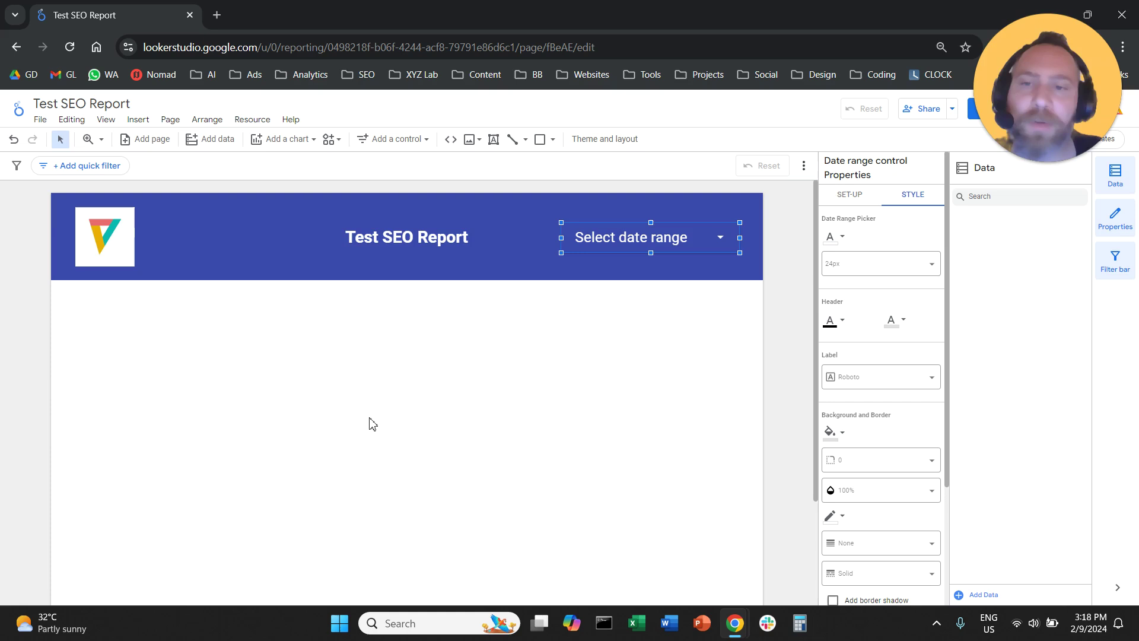
Insert a scorecard on the page just below the logo in the header banner.
click(149, 126)
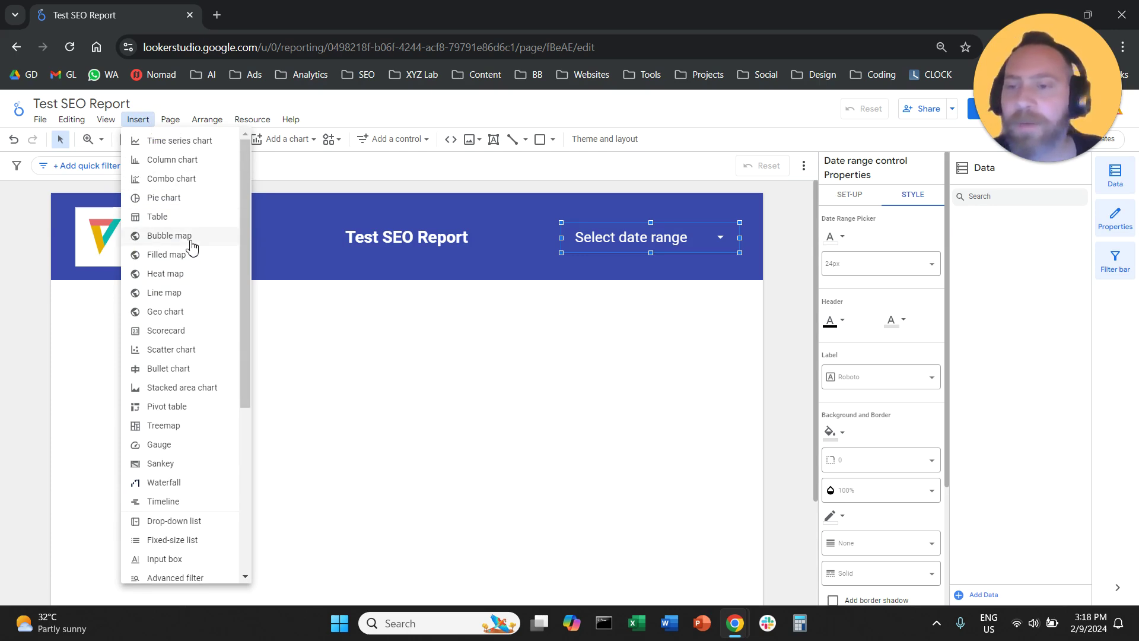
click(177, 330)
click(119, 322)
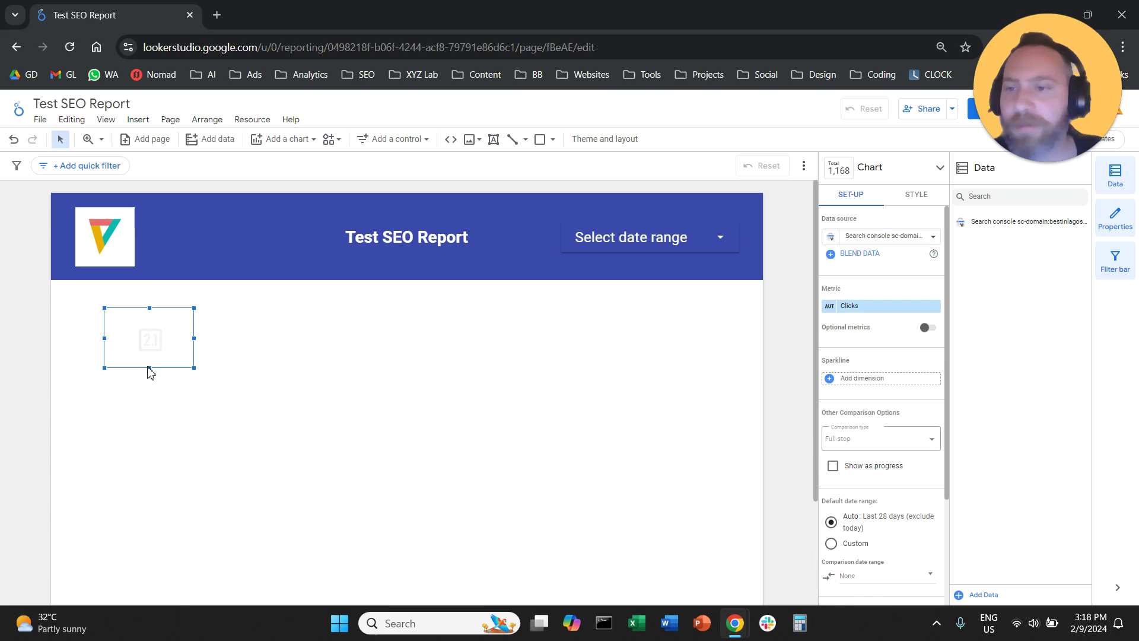
drag(148, 336, 144, 347)
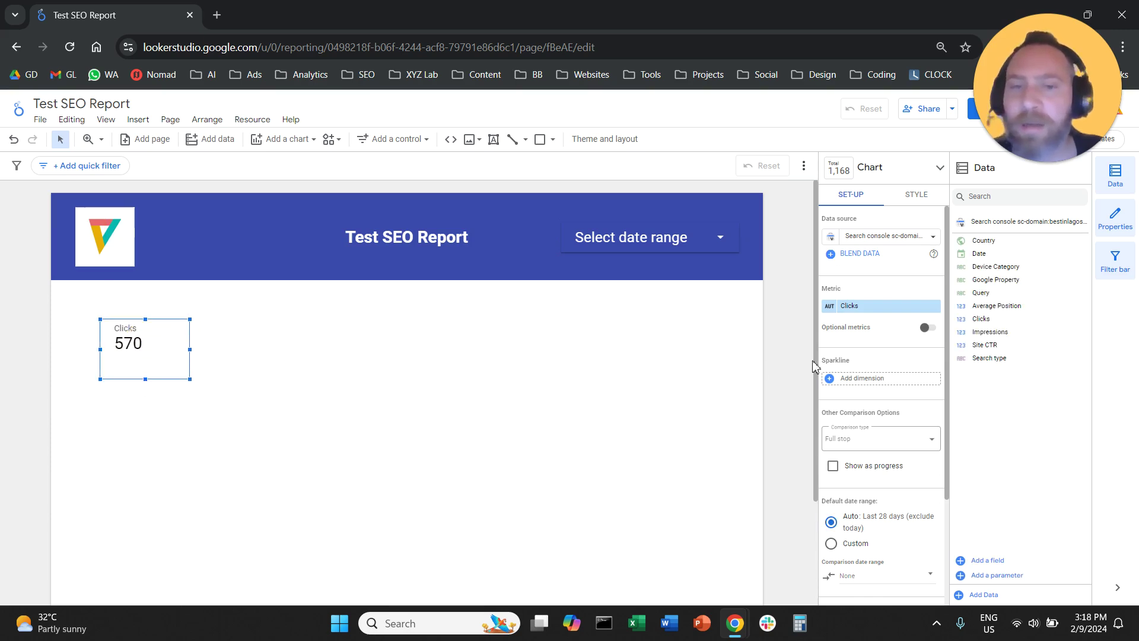
Set the new scorecard's metric to Impressions.
click(894, 306)
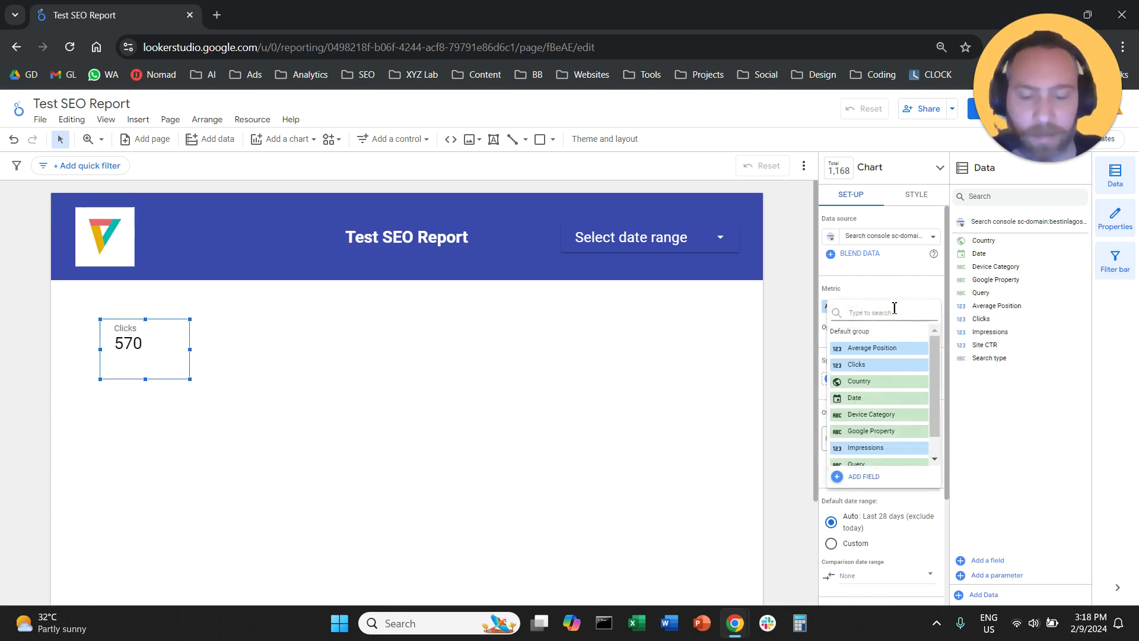
text(impress)
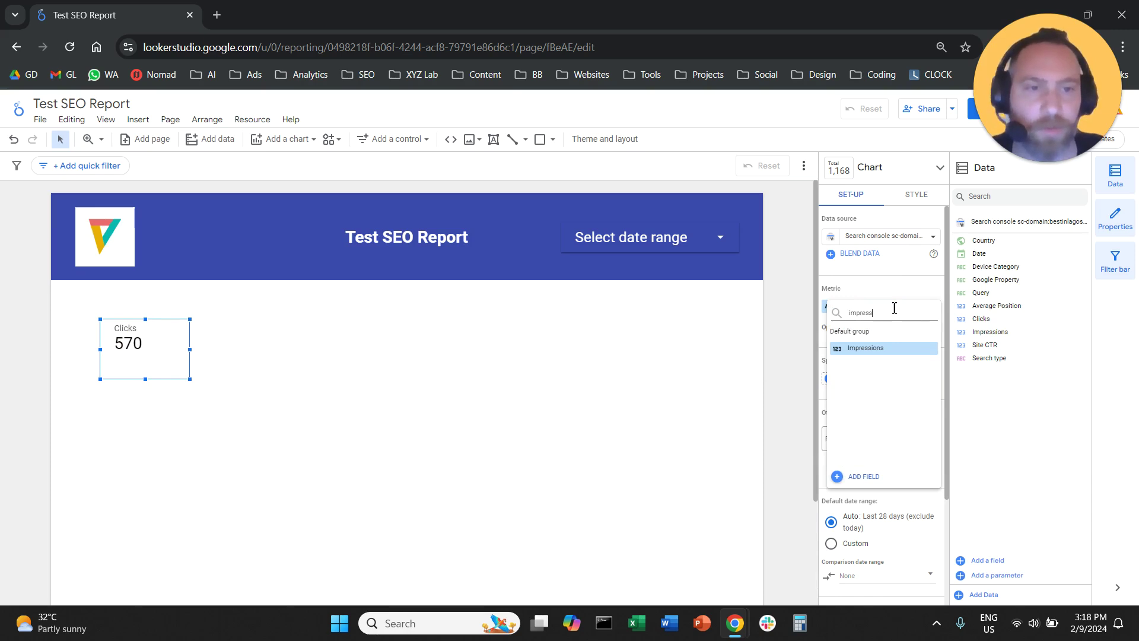
click(877, 349)
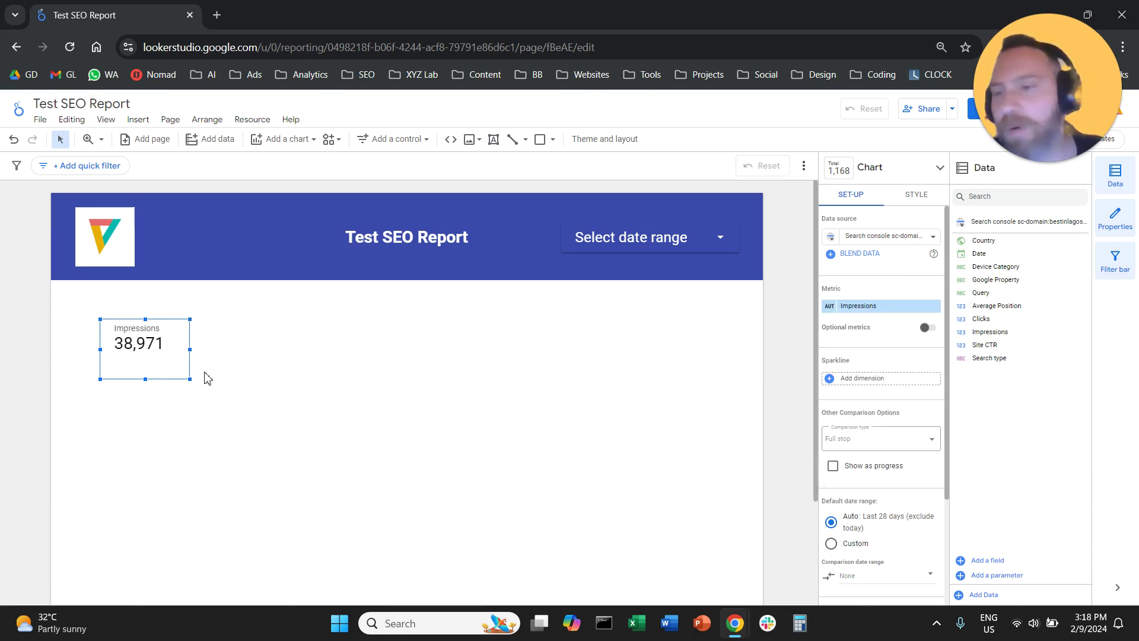
Make three copies of the Impressions scorecard and line them up beside the original in a row of four.
drag(157, 362, 267, 358)
right_click(273, 312)
click(320, 407)
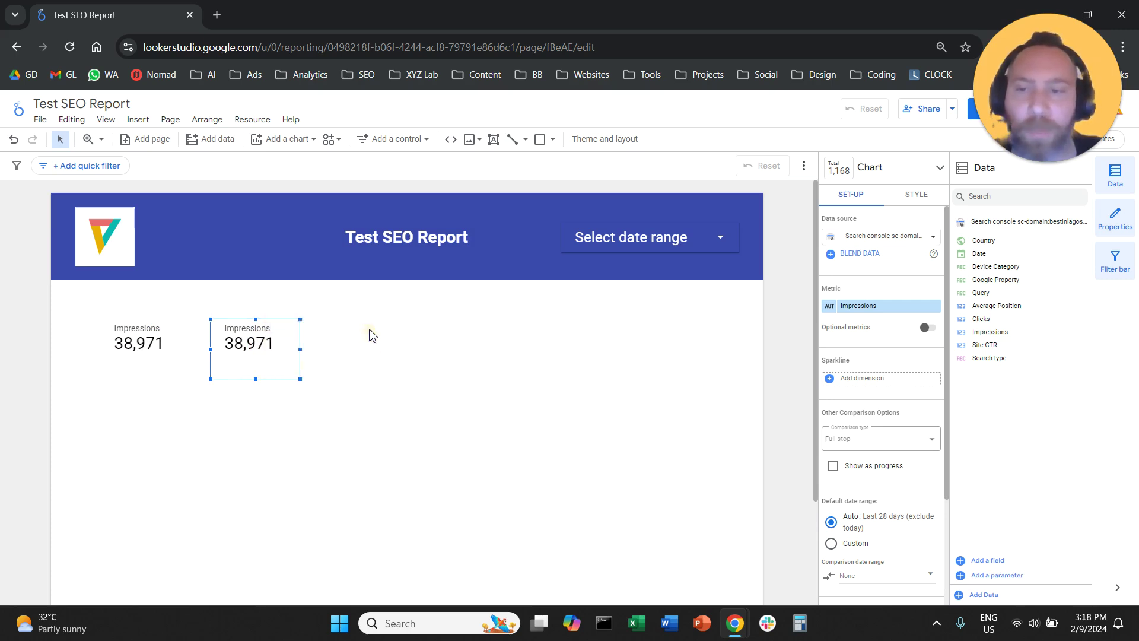
right_click(369, 336)
click(422, 442)
drag(282, 362, 373, 349)
right_click(376, 350)
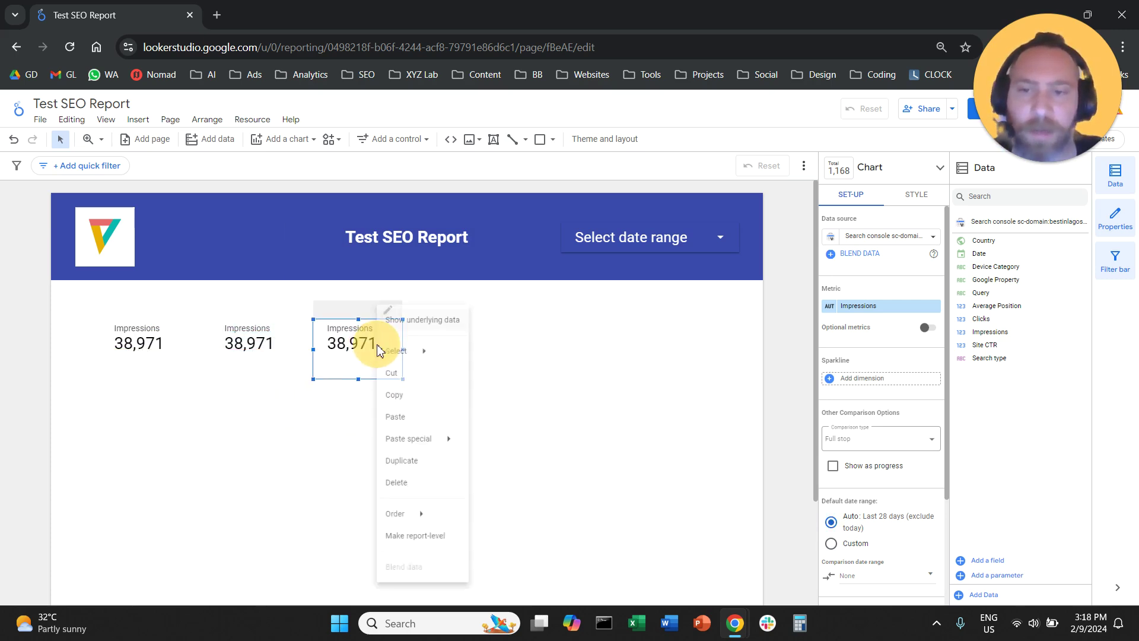
click(447, 400)
right_click(490, 334)
click(442, 445)
key(ctrl+v)
mouse_move(374, 354)
mouse_down()
mouse_move(471, 351)
mouse_move(476, 336)
mouse_up()
Stretch the four scorecards together across the page width and centre the row beneath the header banner.
mouse_move(628, 335)
mouse_down()
mouse_move(97, 358)
mouse_move(95, 371)
mouse_up()
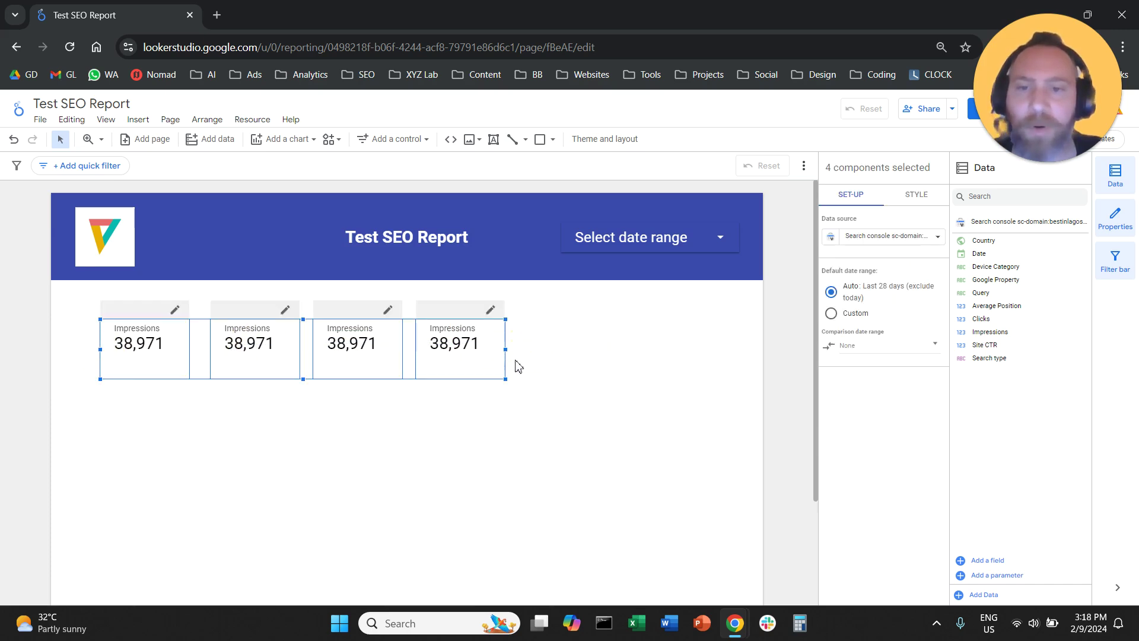
drag(509, 350, 745, 350)
mouse_move(651, 363)
mouse_down()
mouse_move(624, 350)
mouse_move(633, 353)
mouse_up()
click(524, 433)
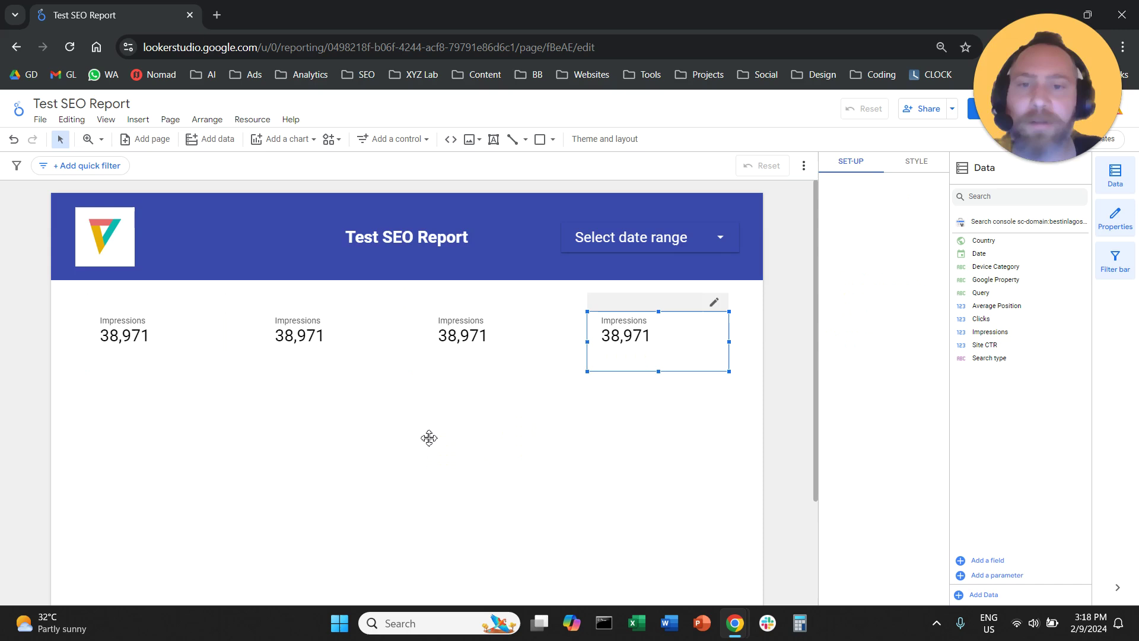
Change the second scorecard's metric to Clicks.
click(152, 336)
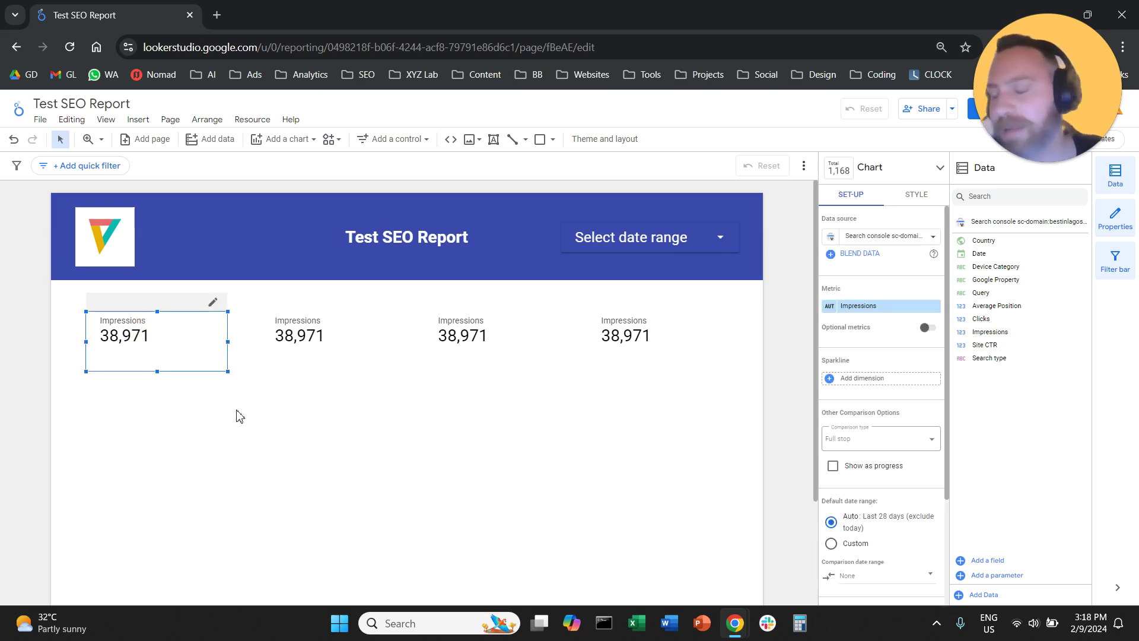
click(323, 339)
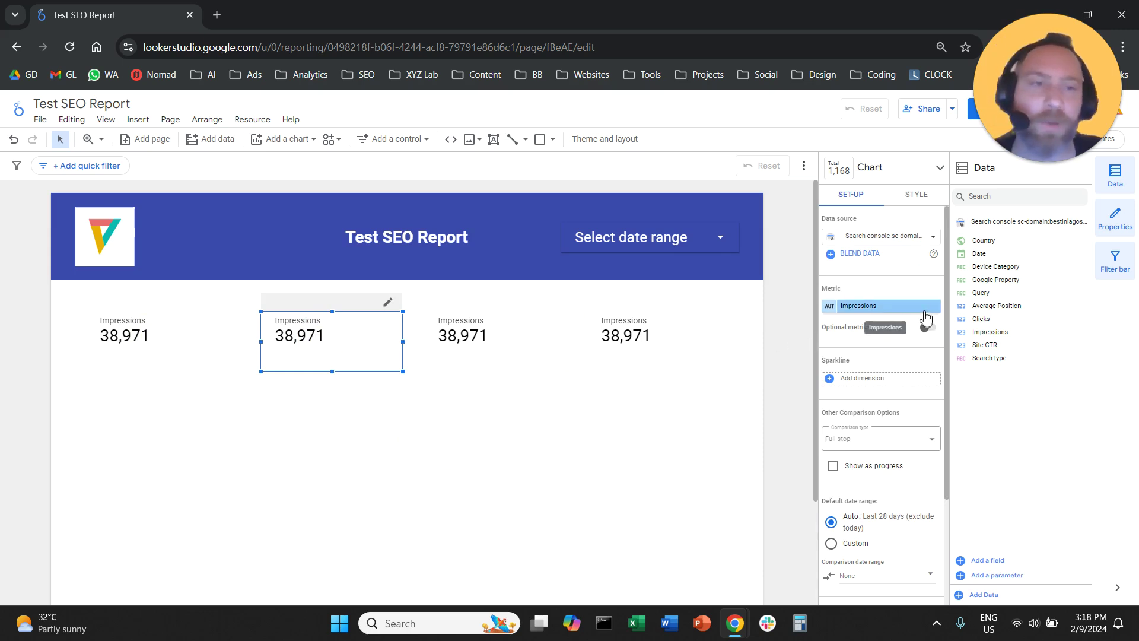
click(922, 308)
text(clikc)
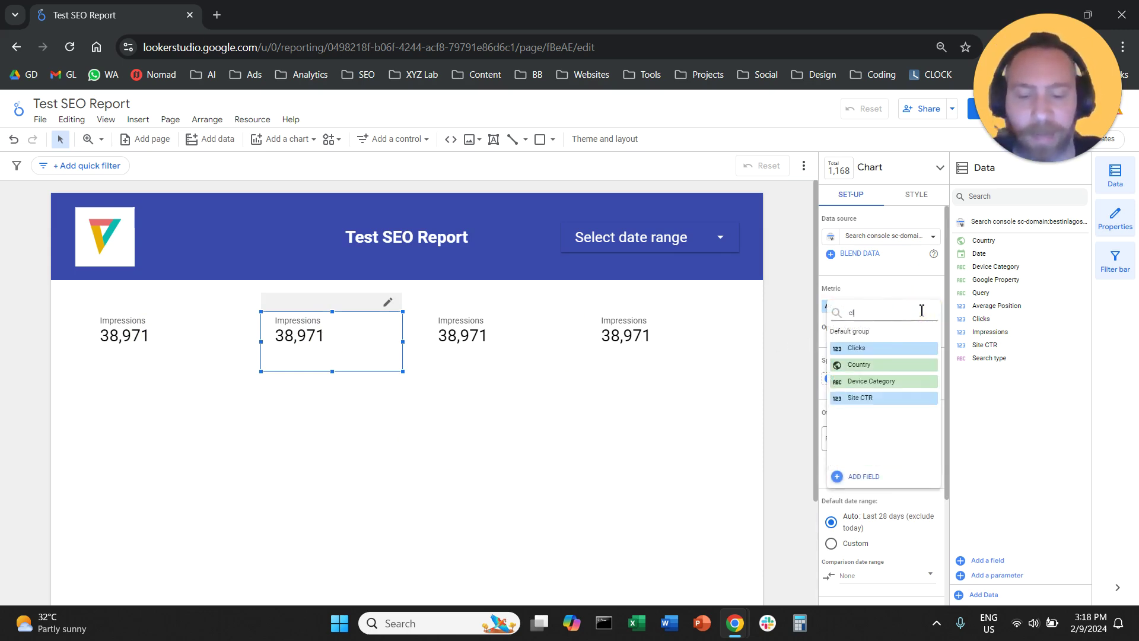
key(BackSpace)
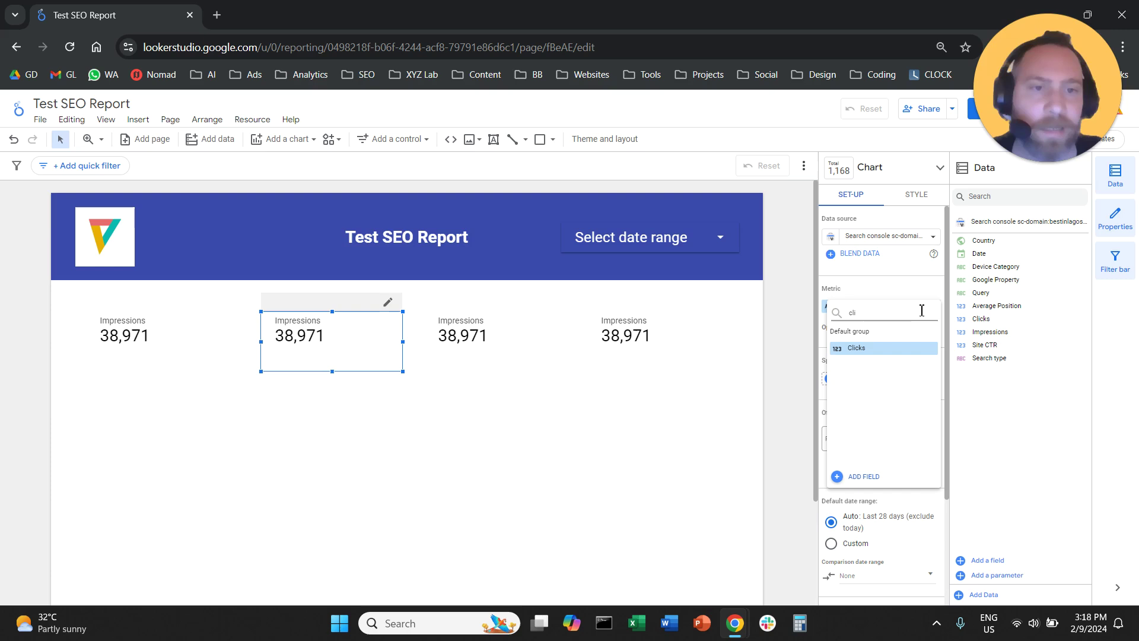
click(872, 349)
Change the third scorecard's metric to Site CTR.
click(463, 335)
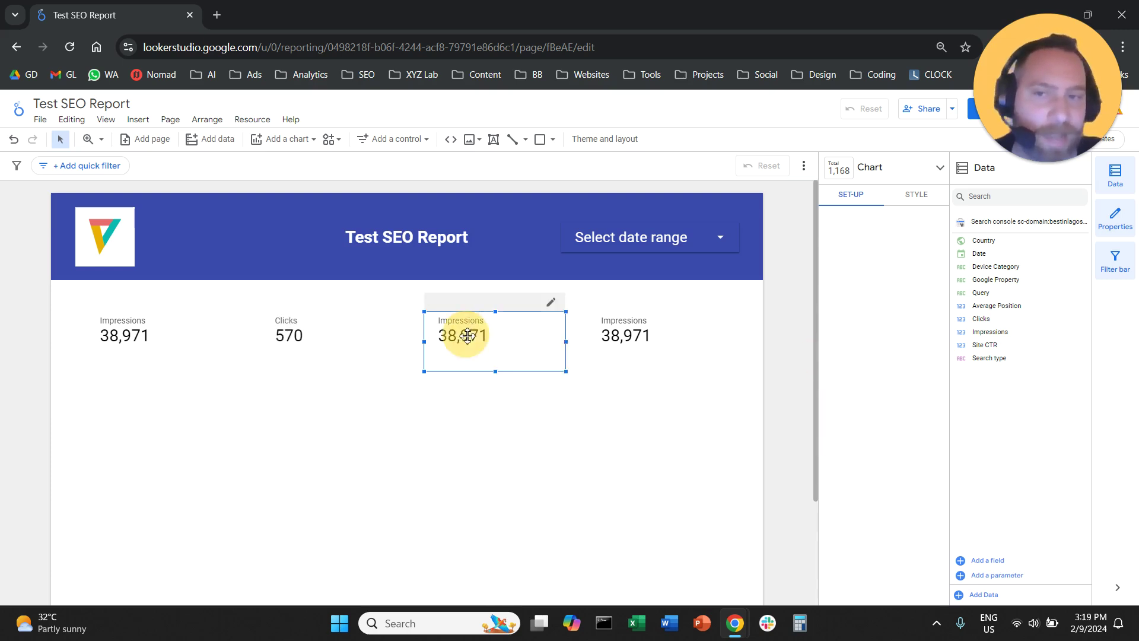
click(903, 307)
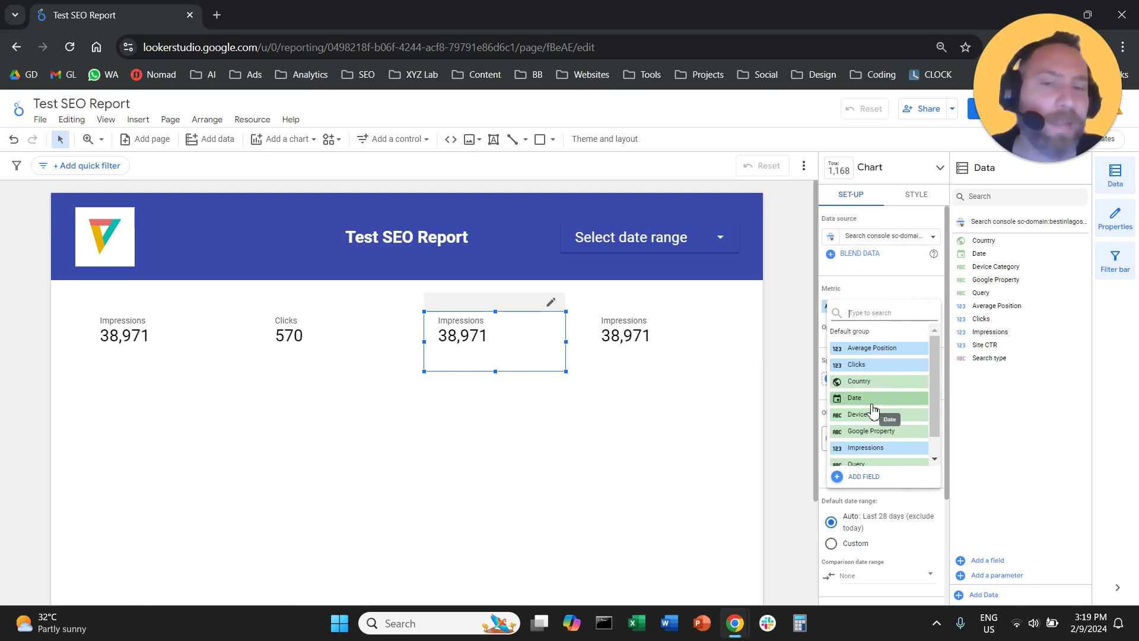
scroll(872, 408, down, 1)
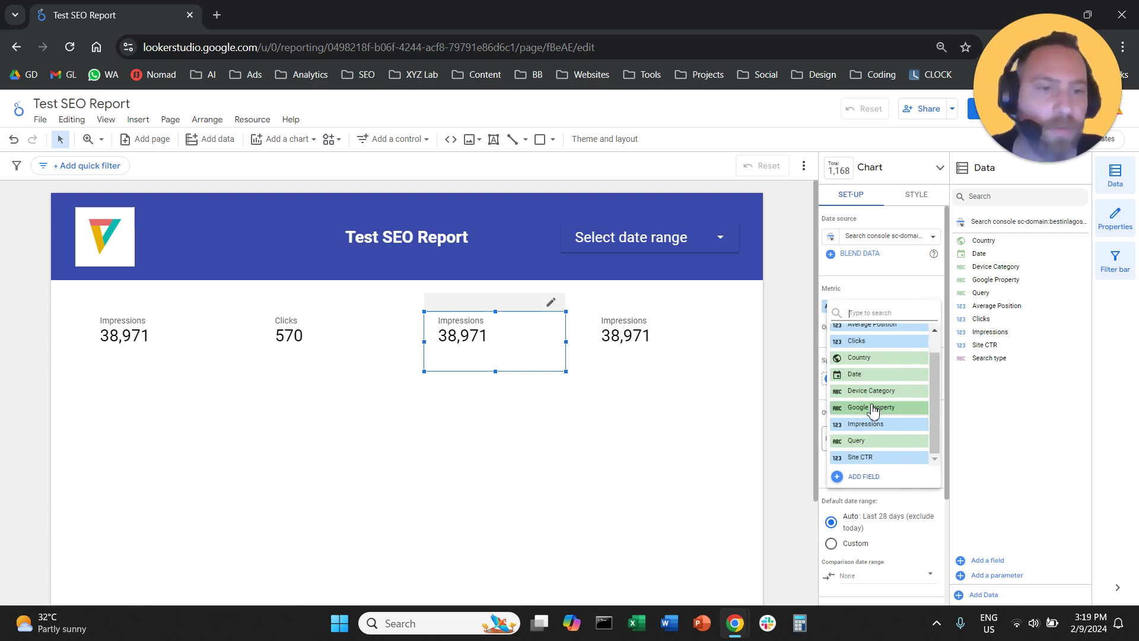
scroll(873, 409, up, 1)
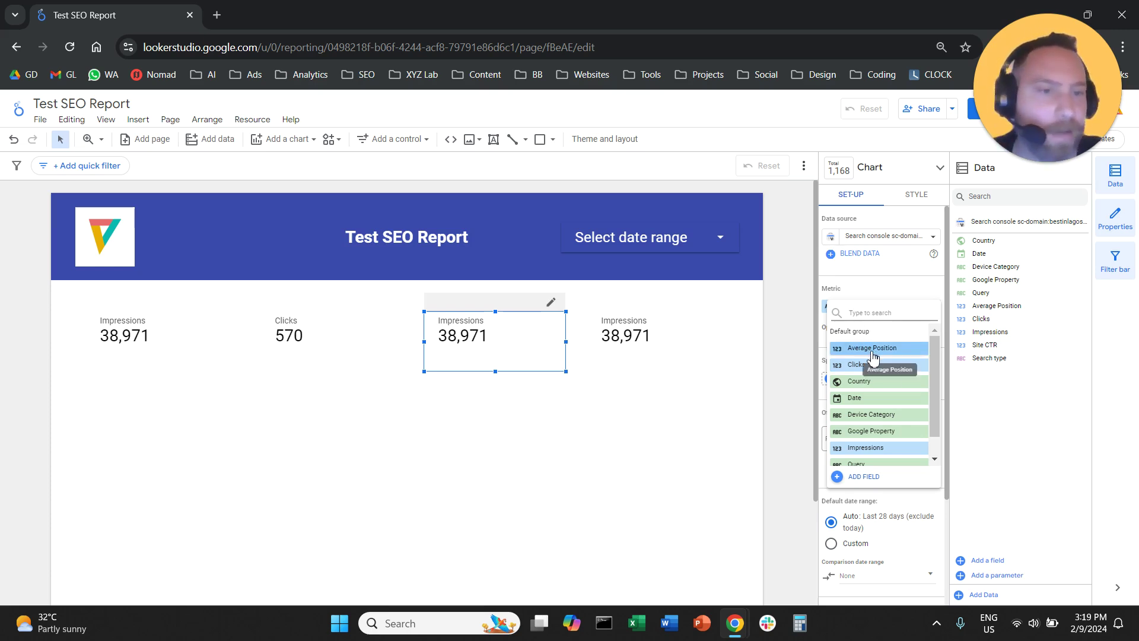
scroll(874, 362, down, 1)
click(877, 463)
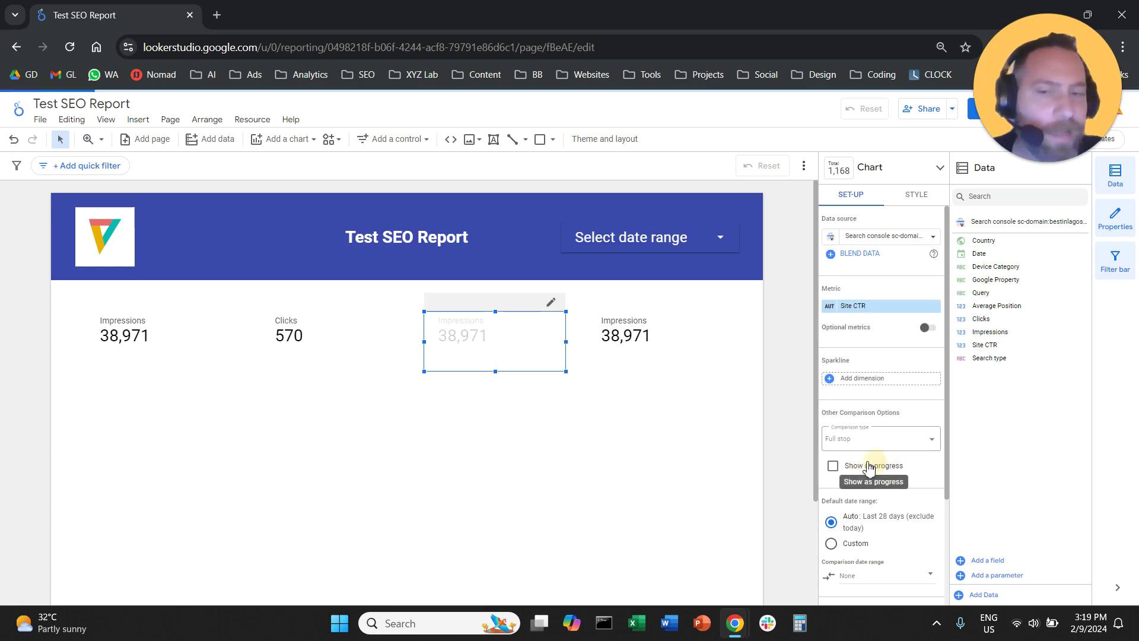
Change the fourth scorecard's metric to Average Position.
click(659, 351)
click(881, 305)
click(886, 354)
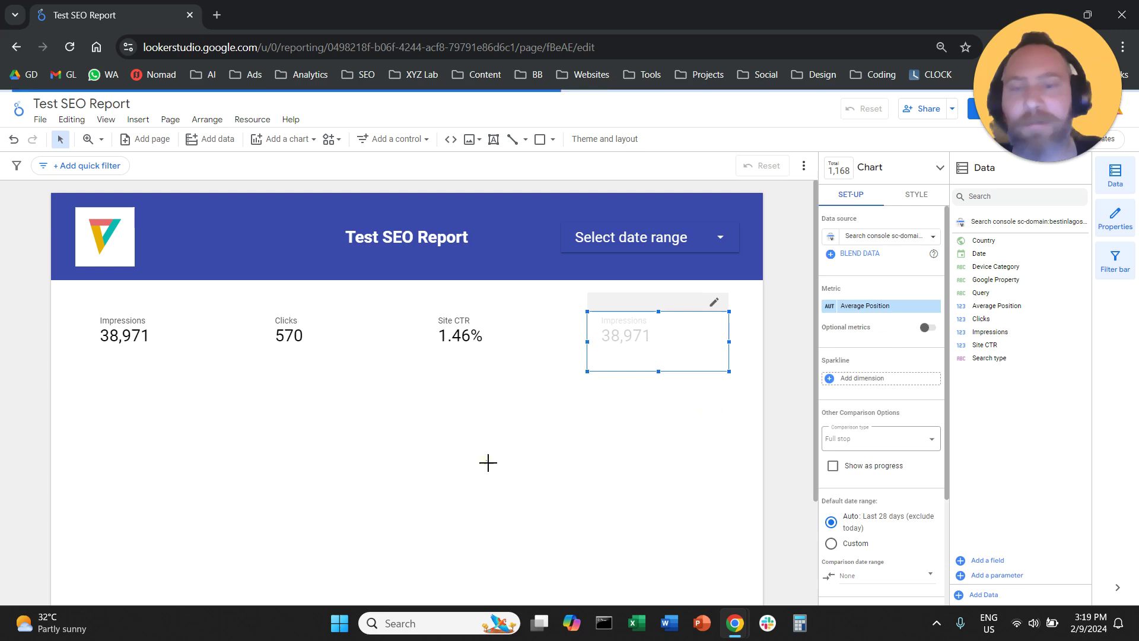
click(488, 463)
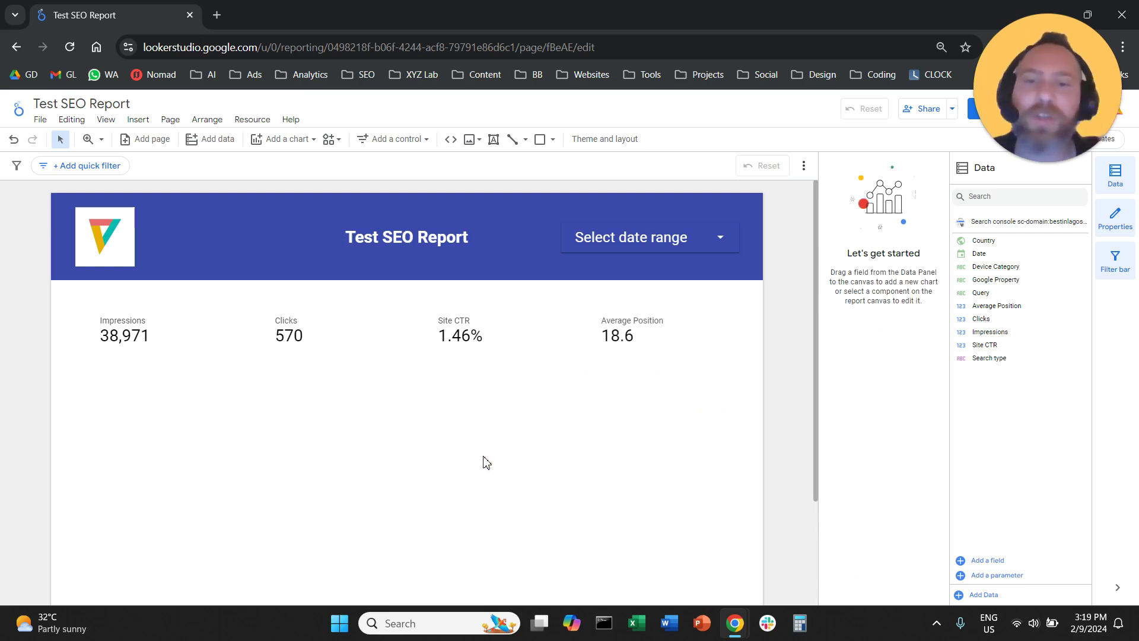
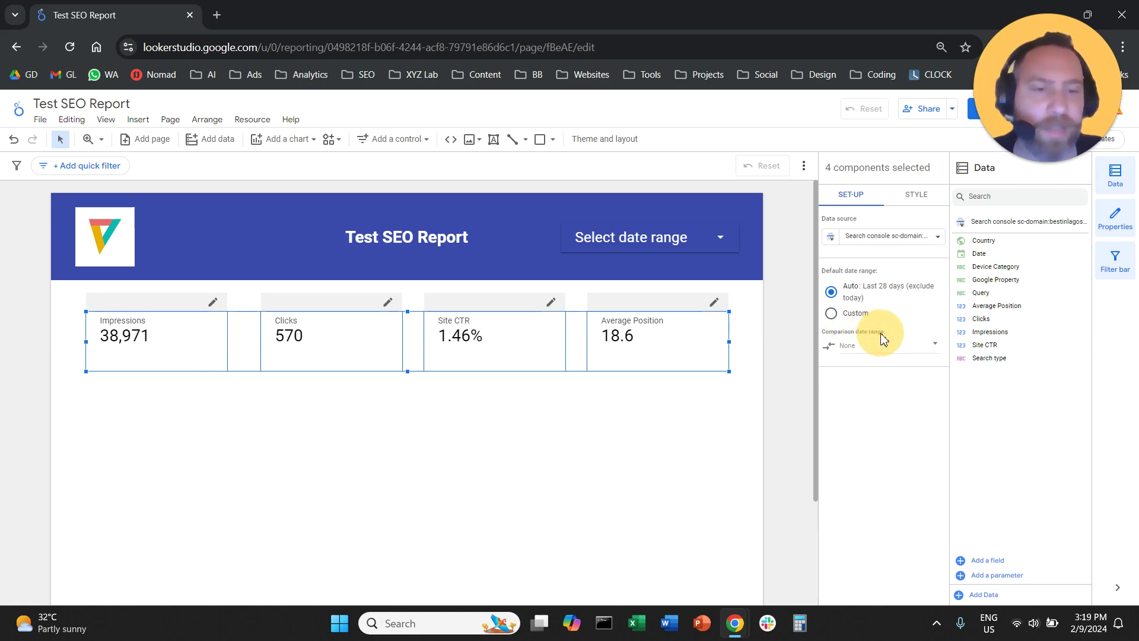
Set the comparison date range of all four scorecards to Previous period.
click(936, 349)
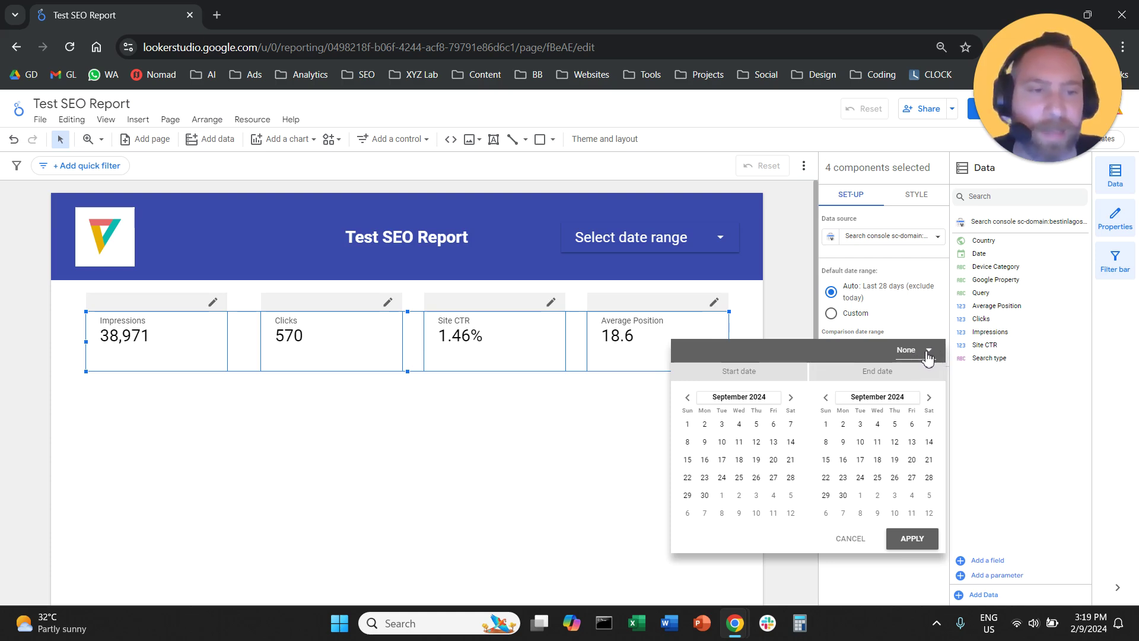
click(929, 355)
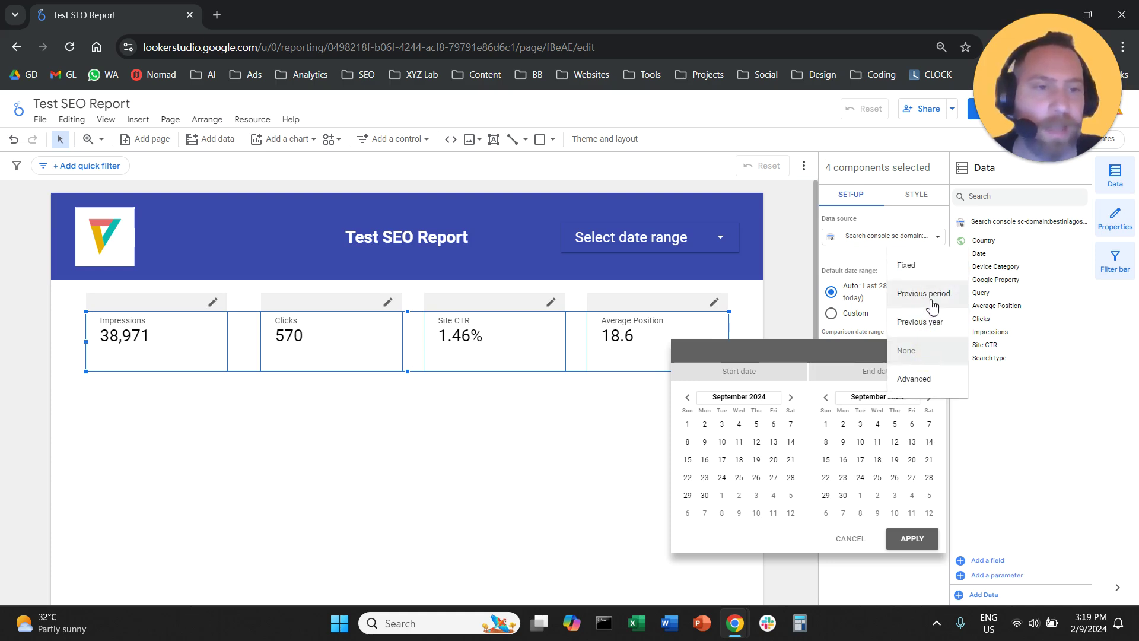
click(930, 297)
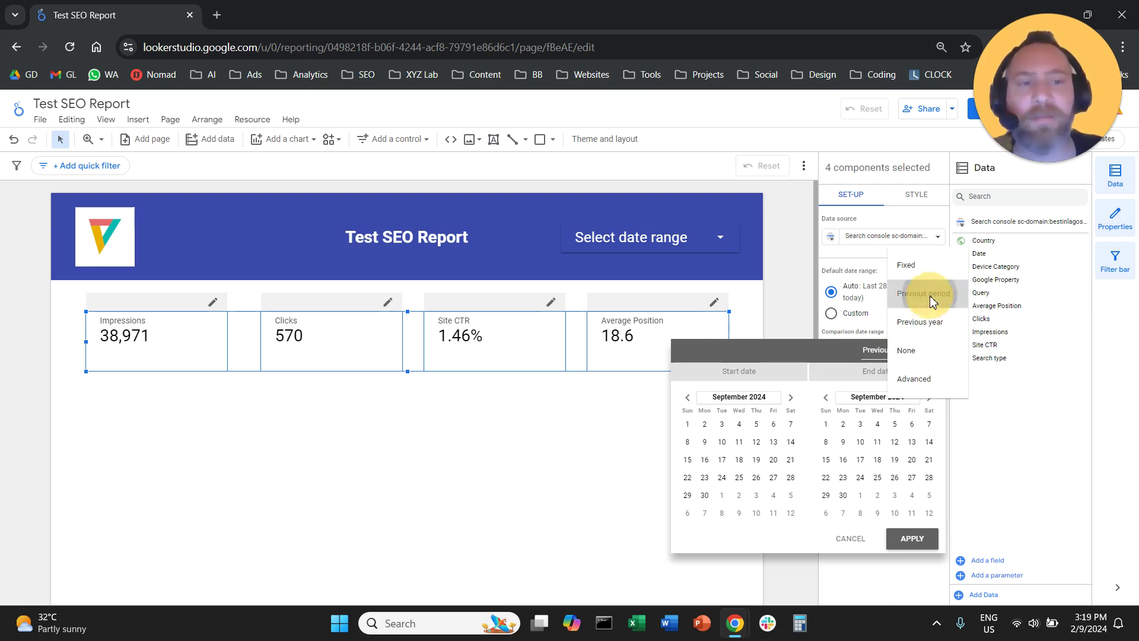
click(912, 539)
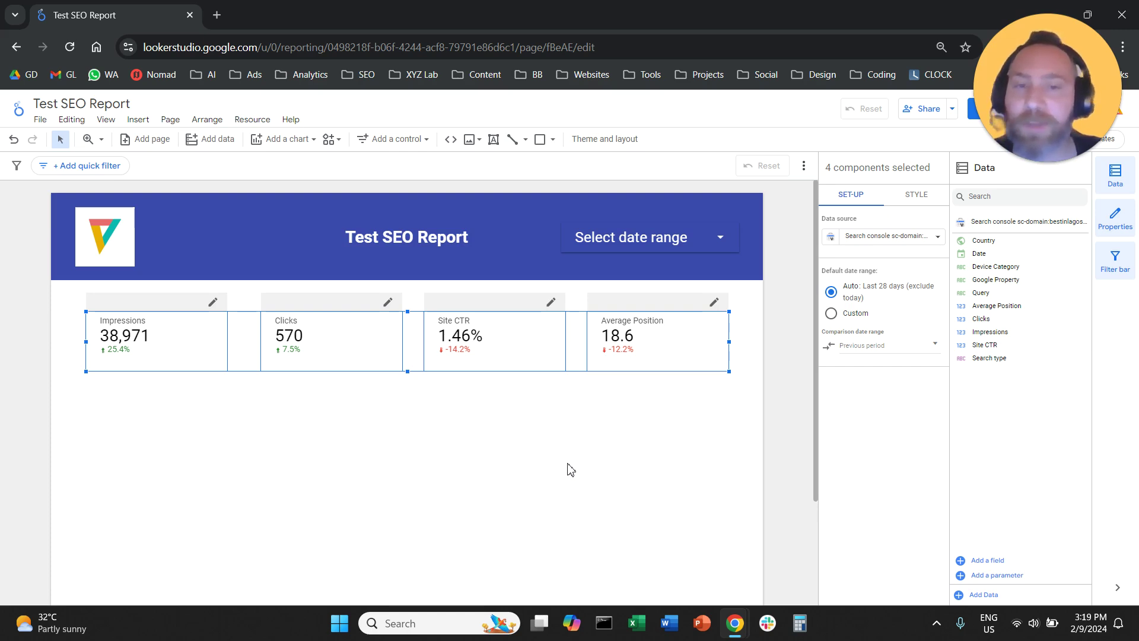
Set the header's date range control to Last quarter.
click(686, 247)
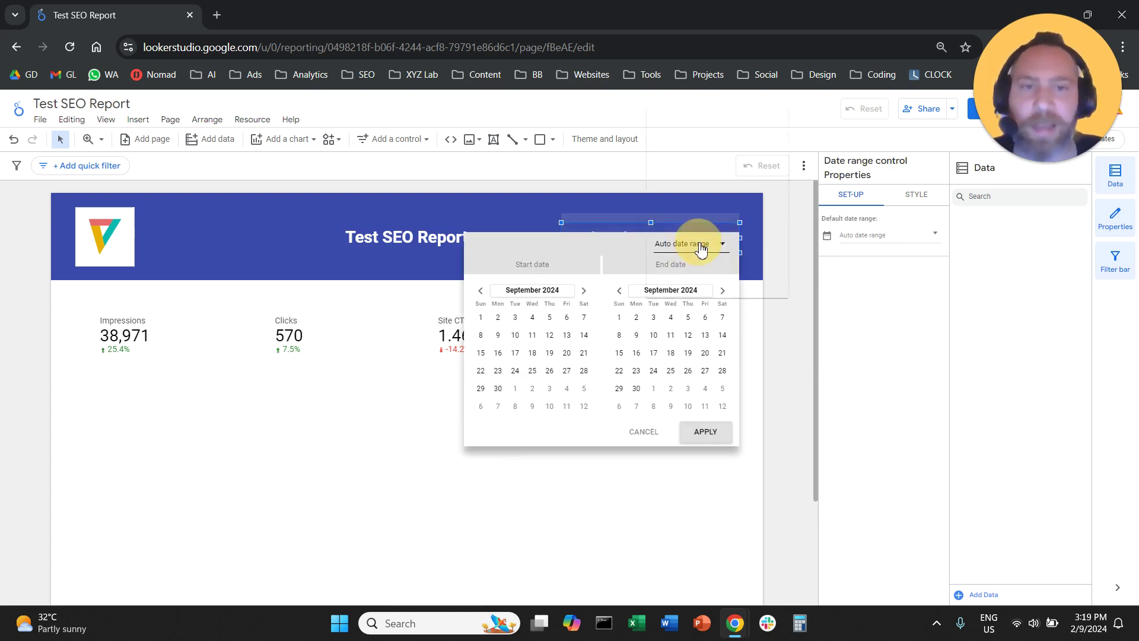
click(701, 249)
click(692, 144)
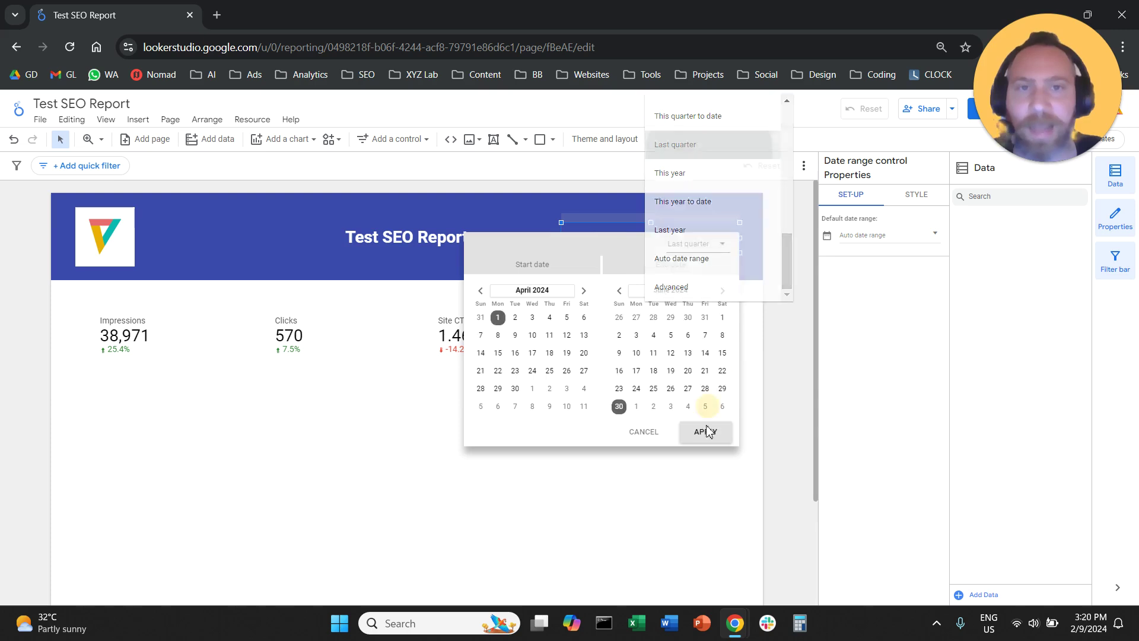
click(714, 440)
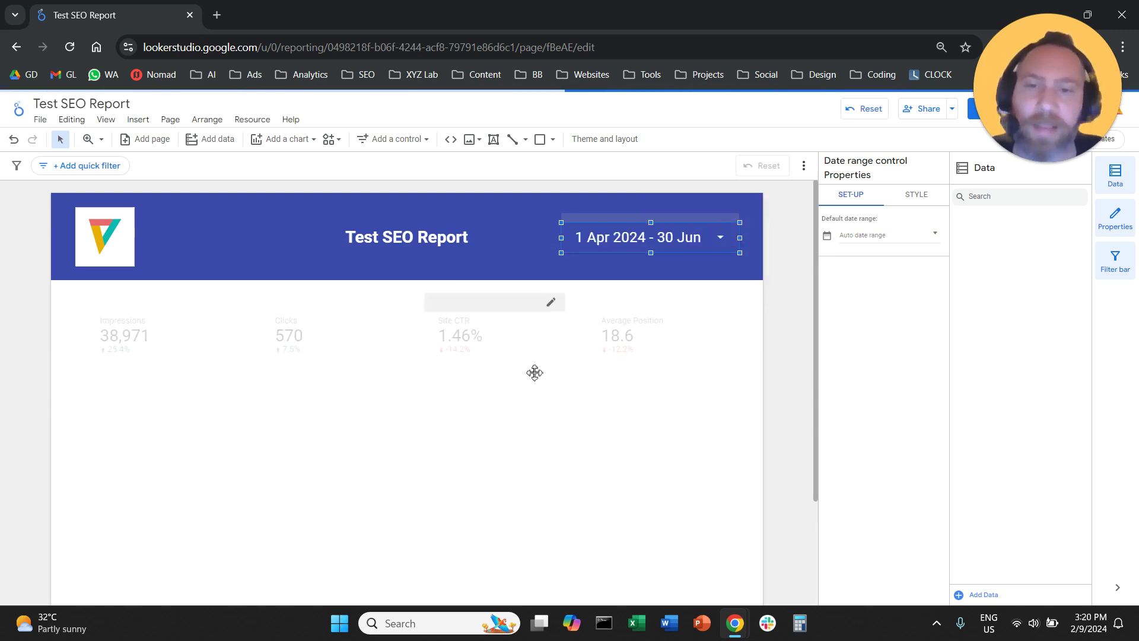
Switch the header's date range control to Last month.
click(710, 248)
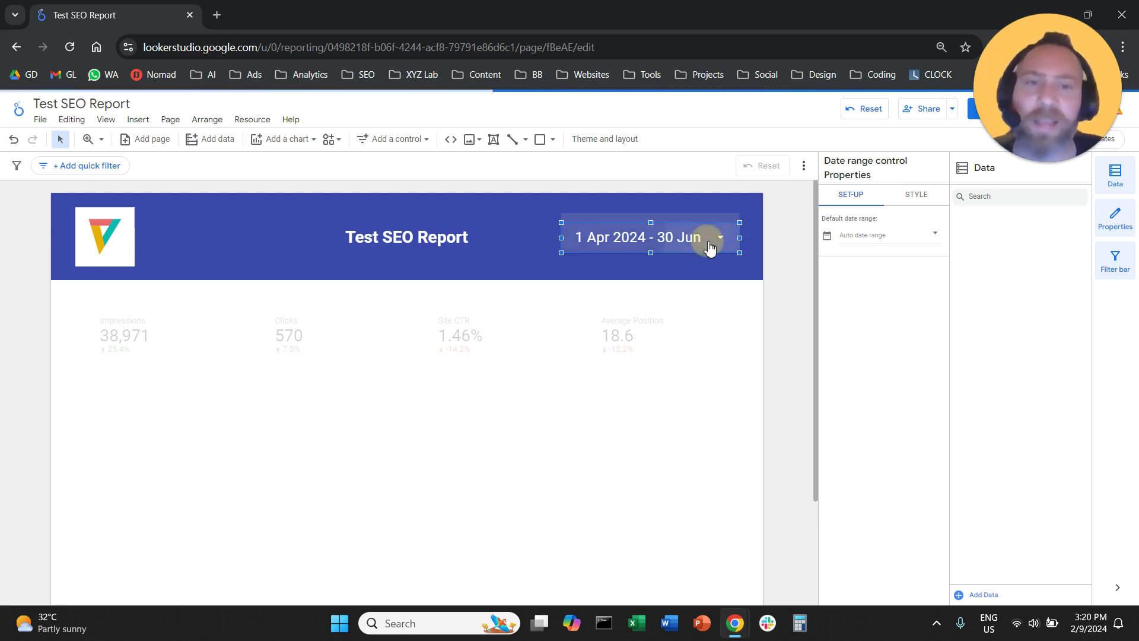
click(706, 246)
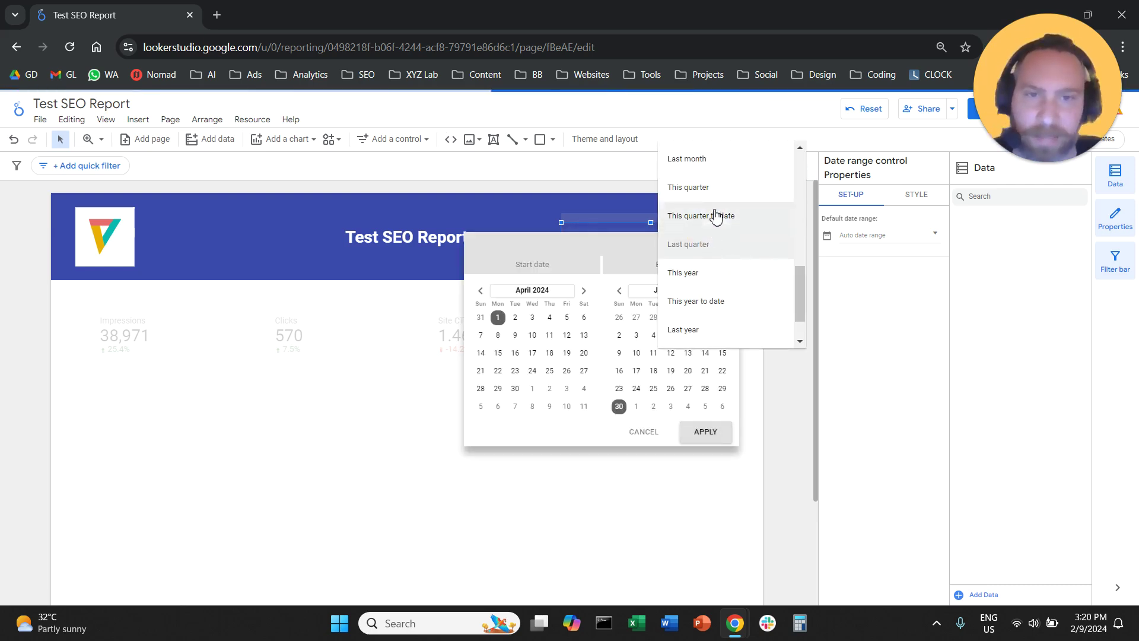
click(715, 164)
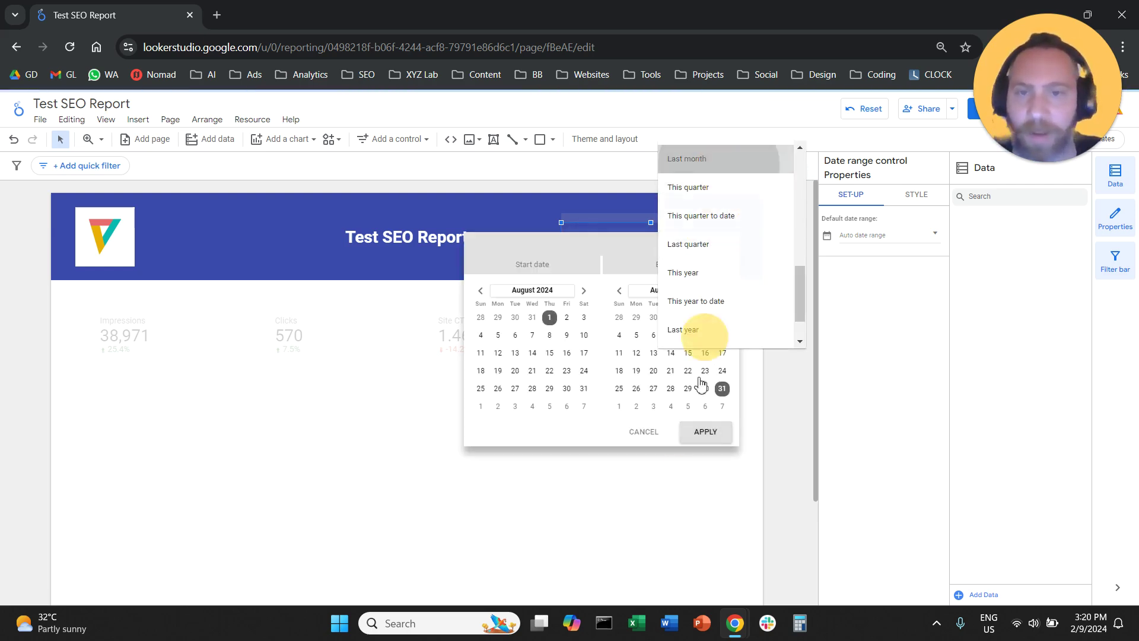
click(704, 434)
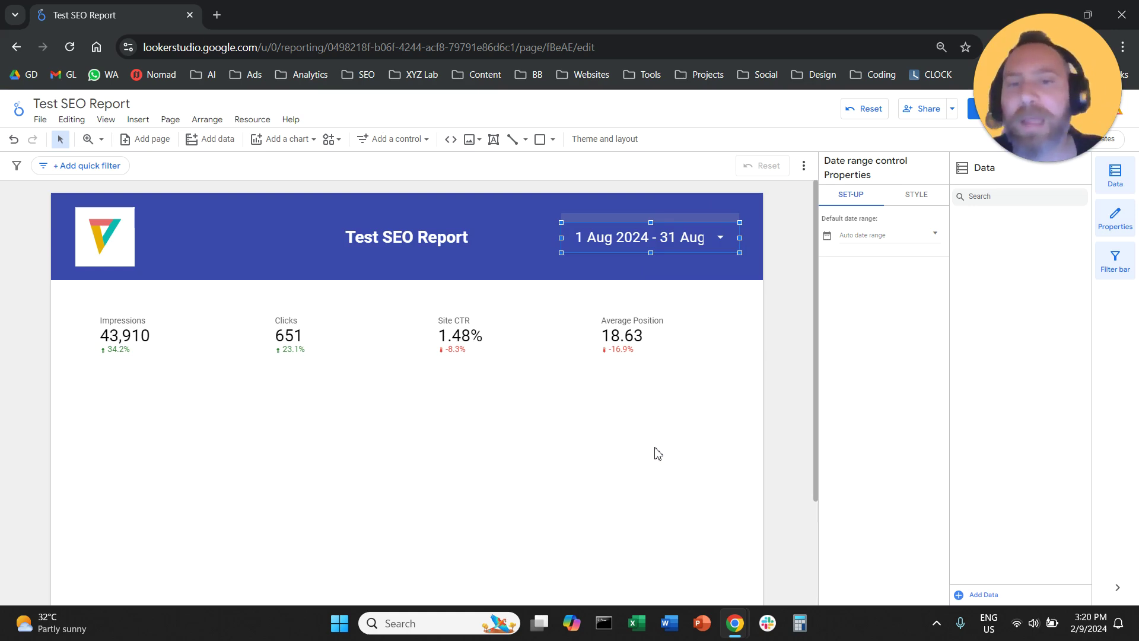
Review the comparison date range setting of the Impressions scorecard.
click(151, 338)
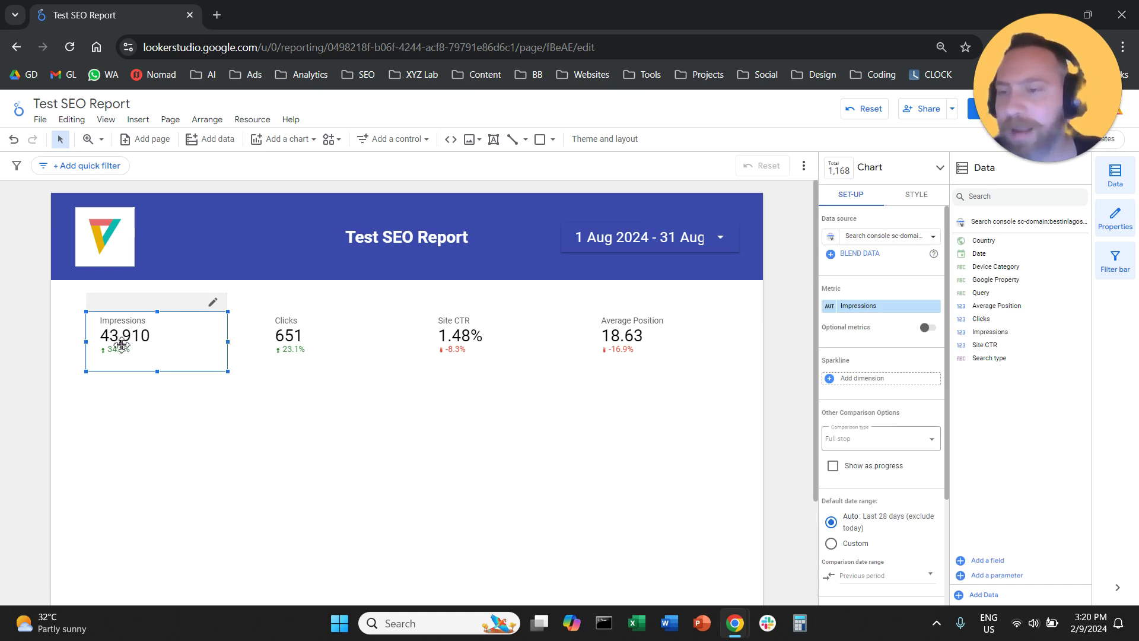
scroll(895, 380, down, 3)
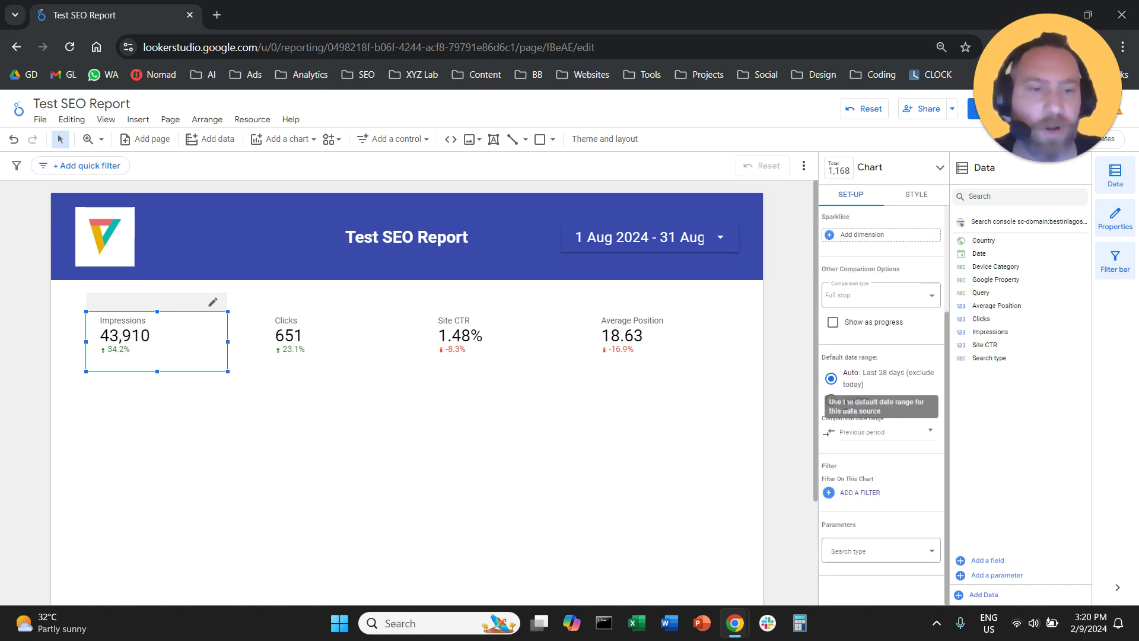
click(836, 425)
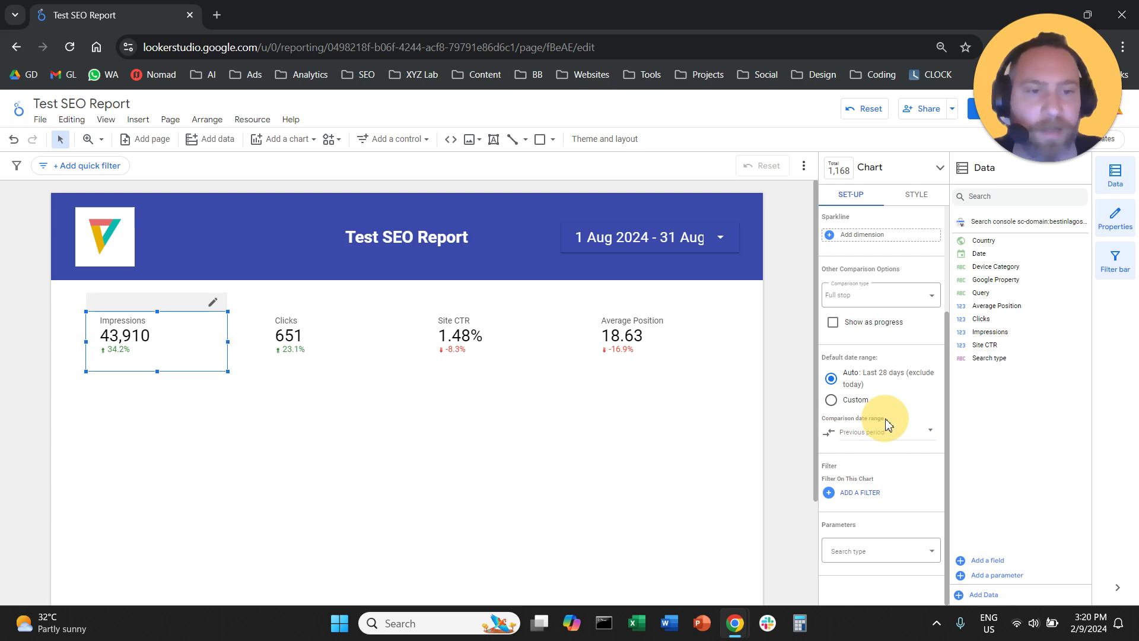
click(927, 432)
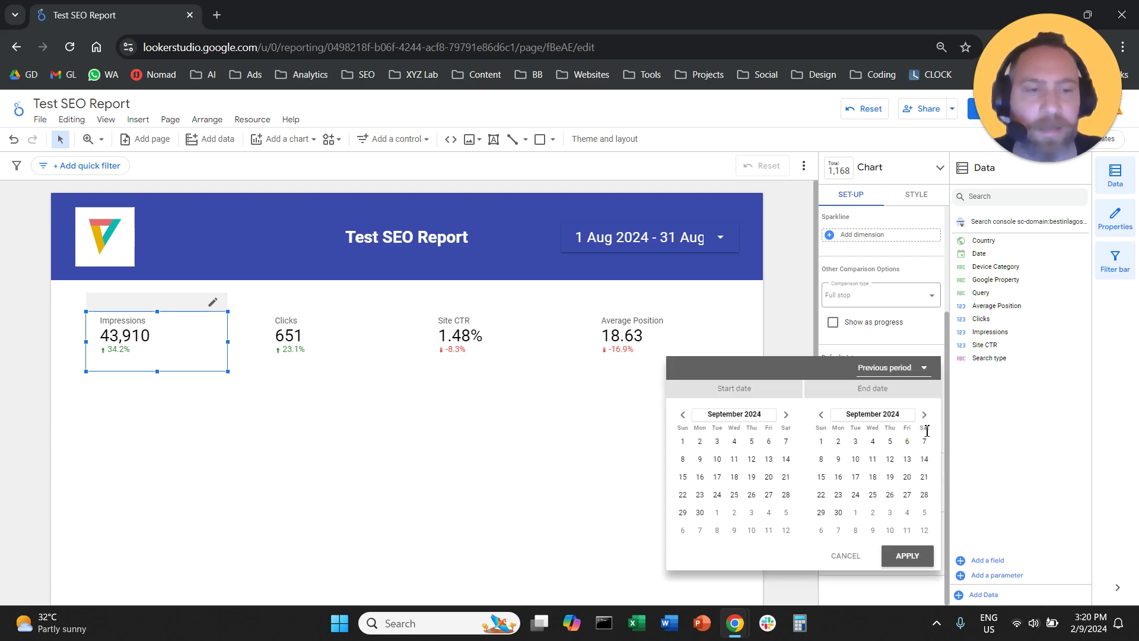
click(927, 368)
click(782, 339)
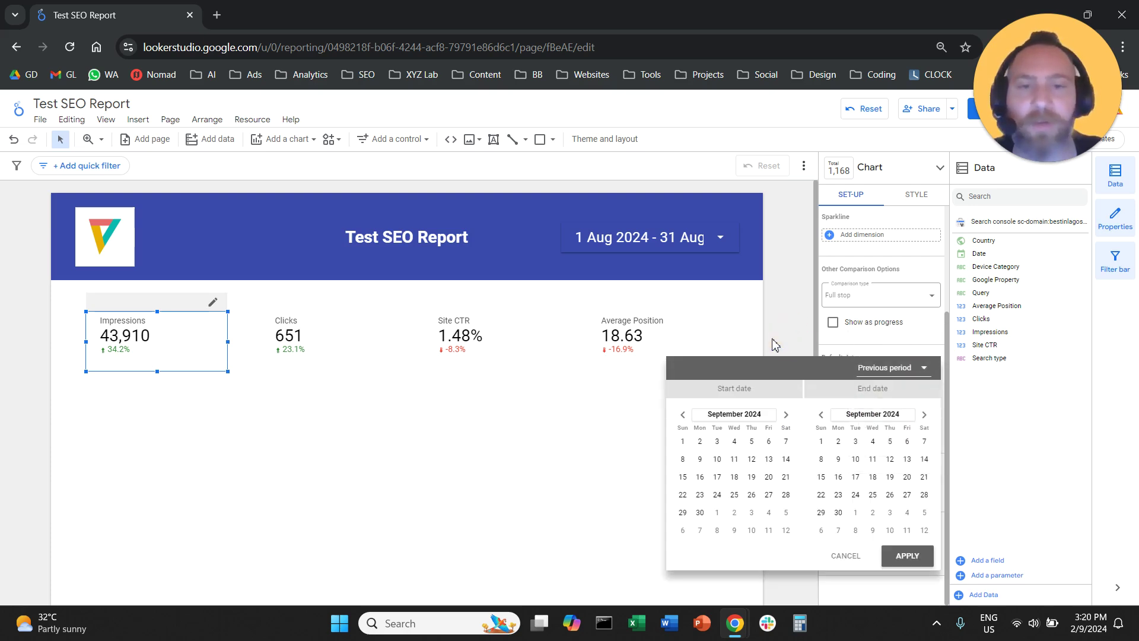
click(907, 557)
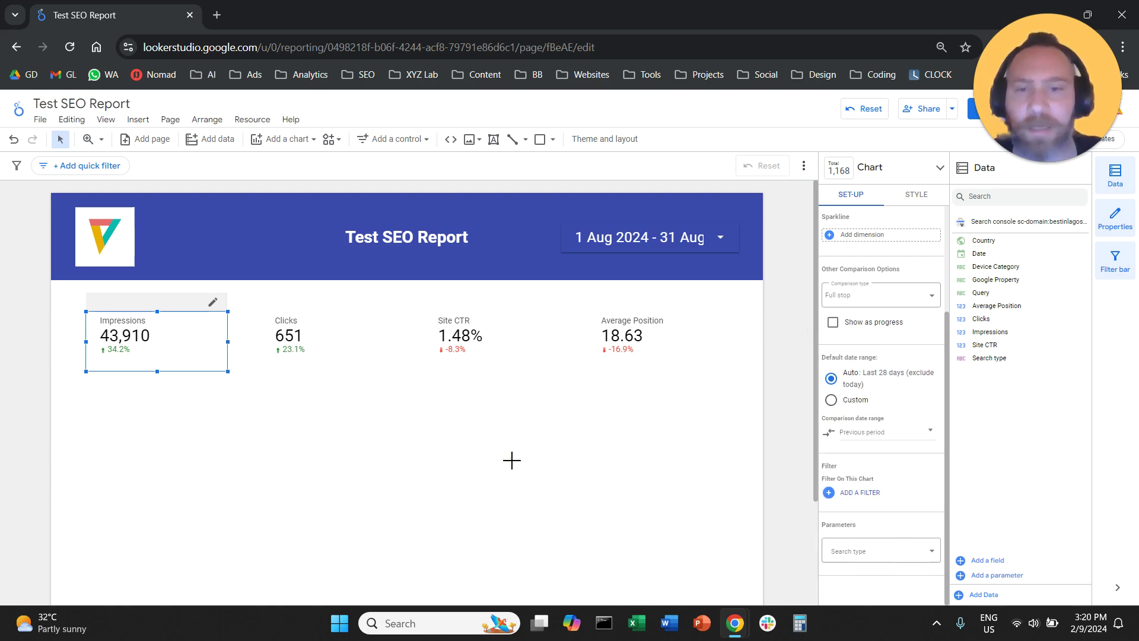
click(501, 471)
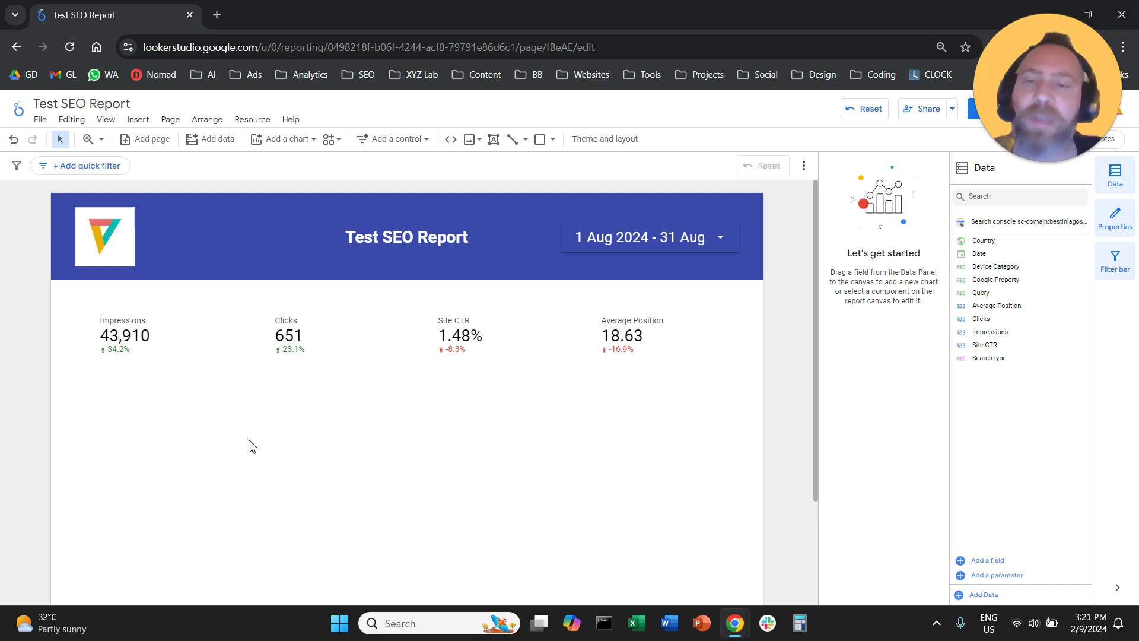
Insert a combo chart beneath the Impressions scorecard, aligned with the scorecard's left edge.
click(146, 119)
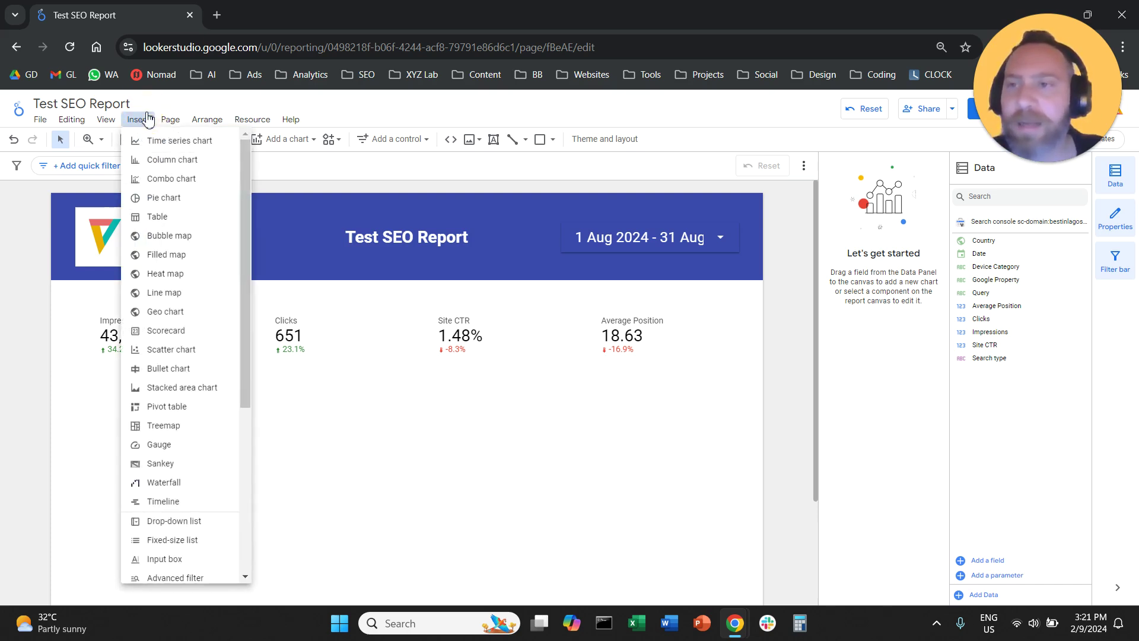
click(171, 181)
click(90, 389)
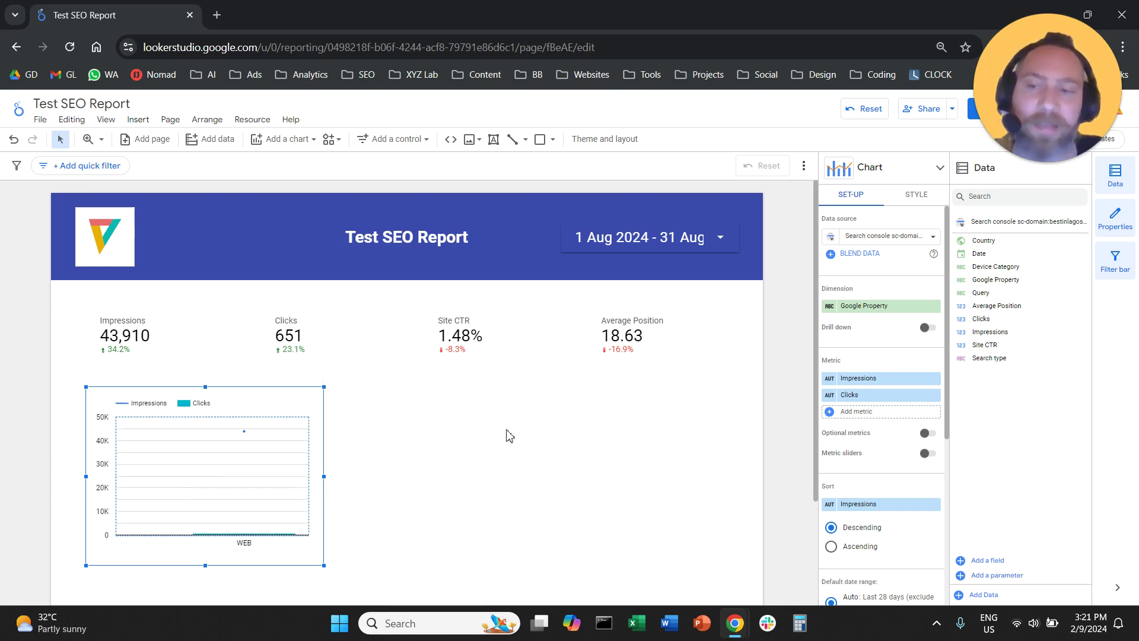
Set the combo chart's metrics to Clicks and Average Position and its dimension to Date.
click(871, 379)
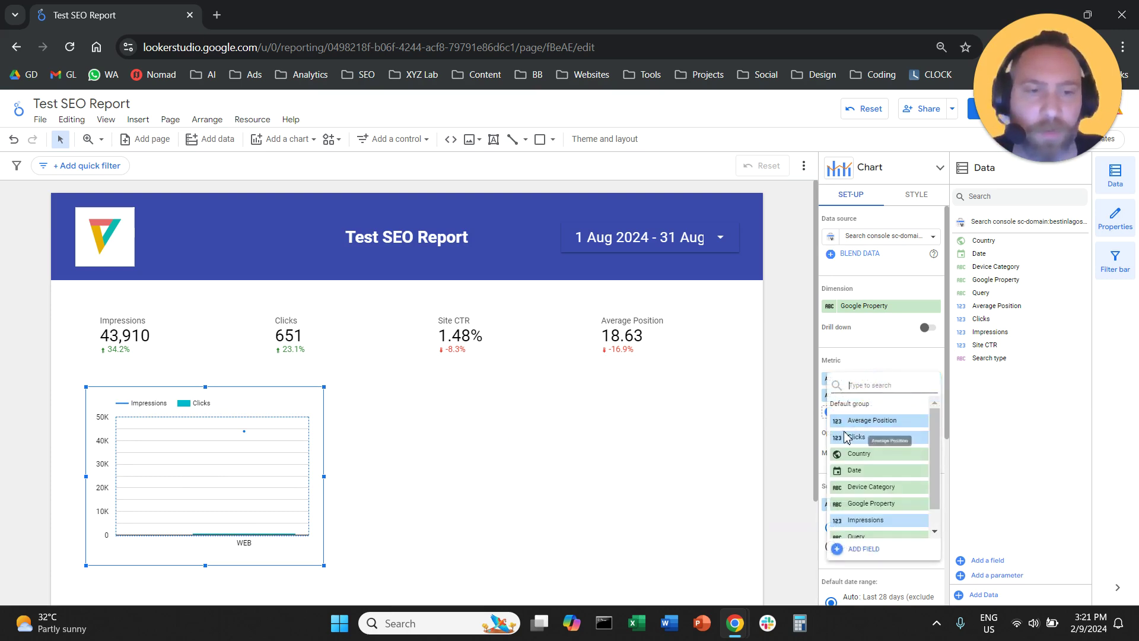
click(861, 438)
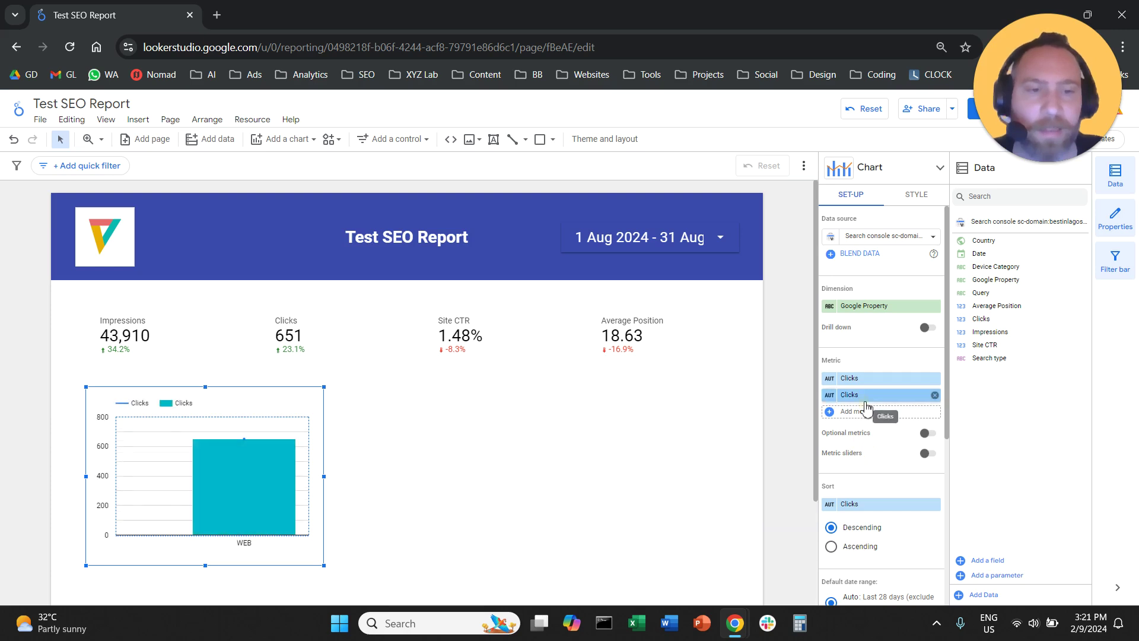
click(865, 409)
click(867, 437)
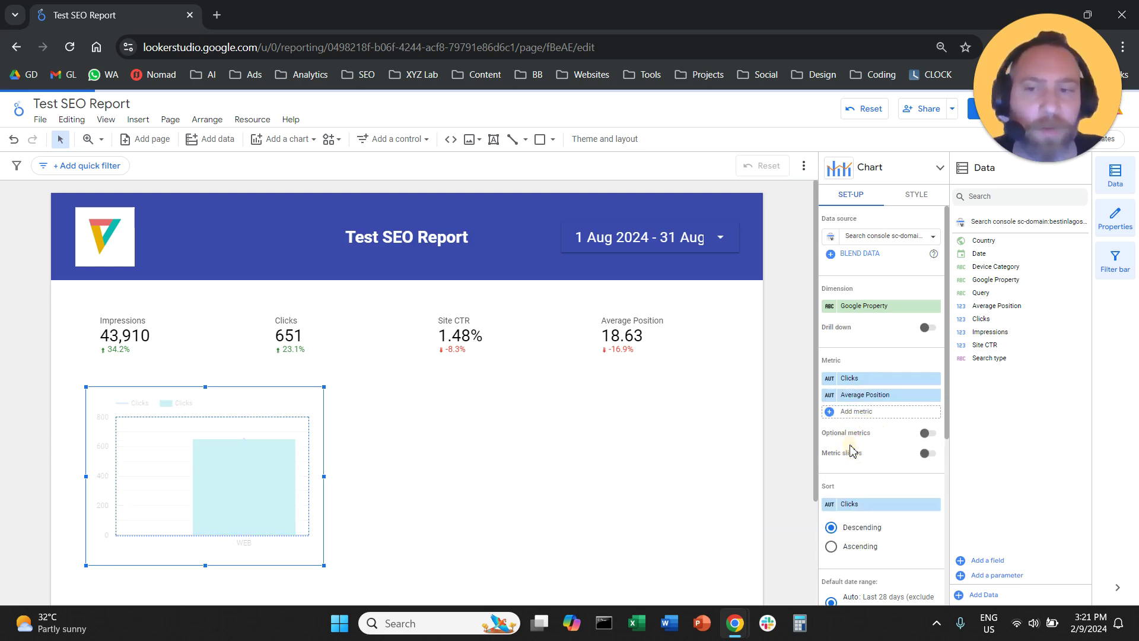
click(885, 306)
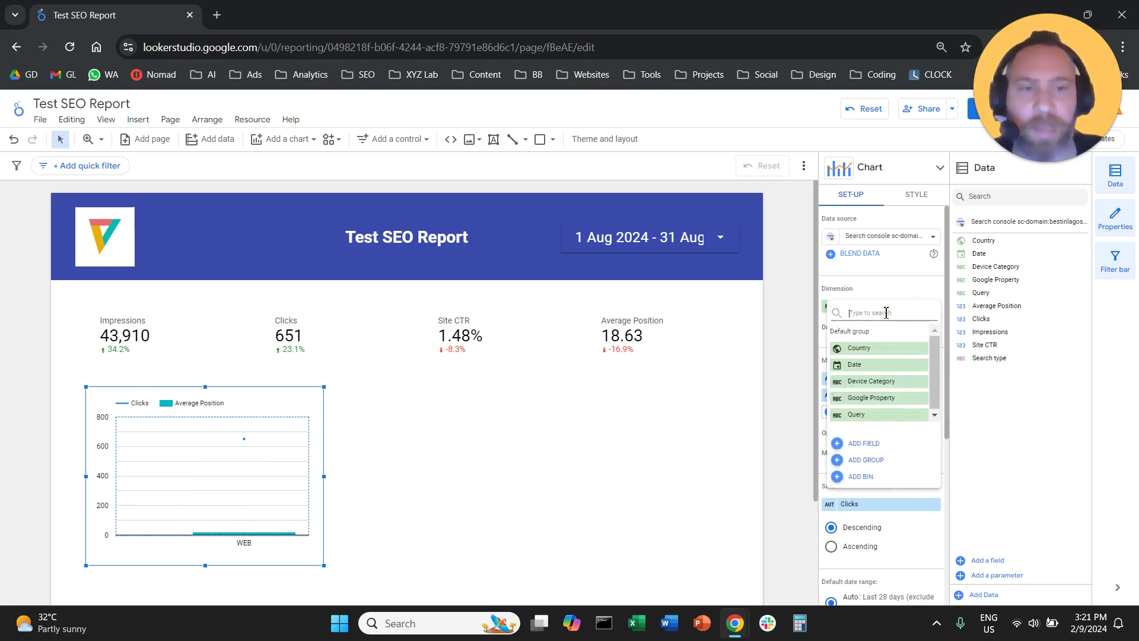
click(866, 365)
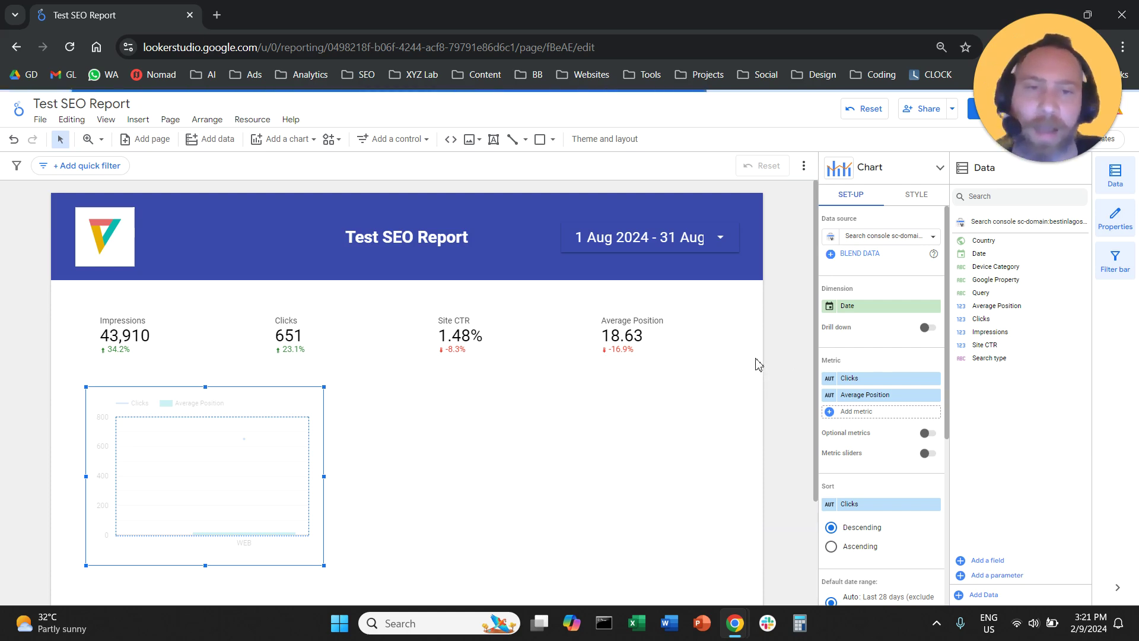
Set the header's date range control to This year to date and select the combo chart.
click(708, 231)
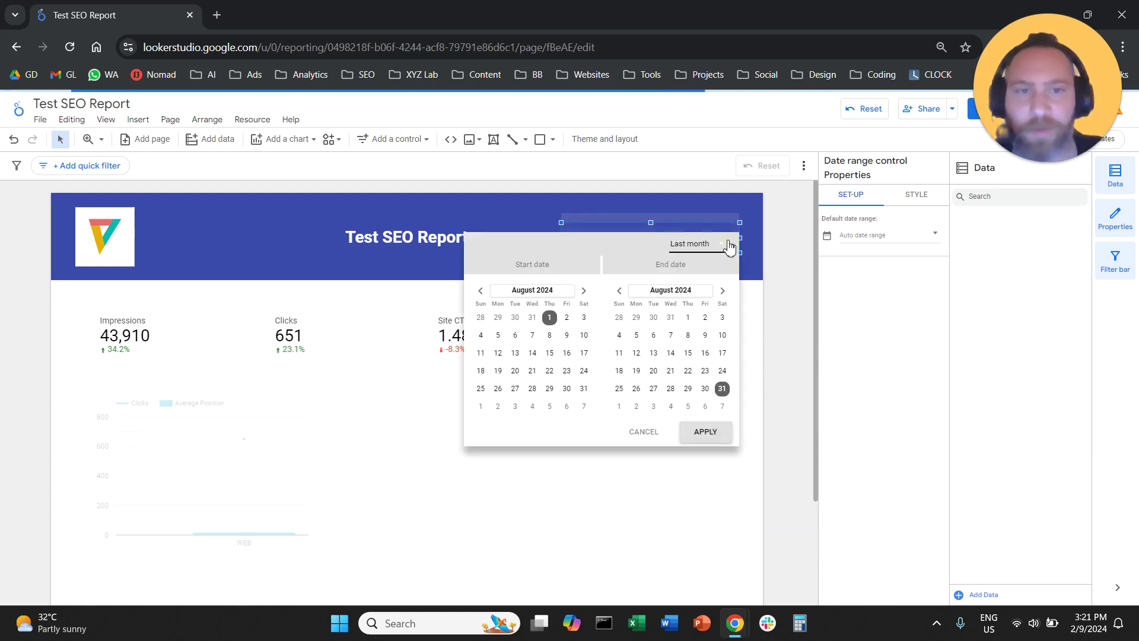
click(726, 244)
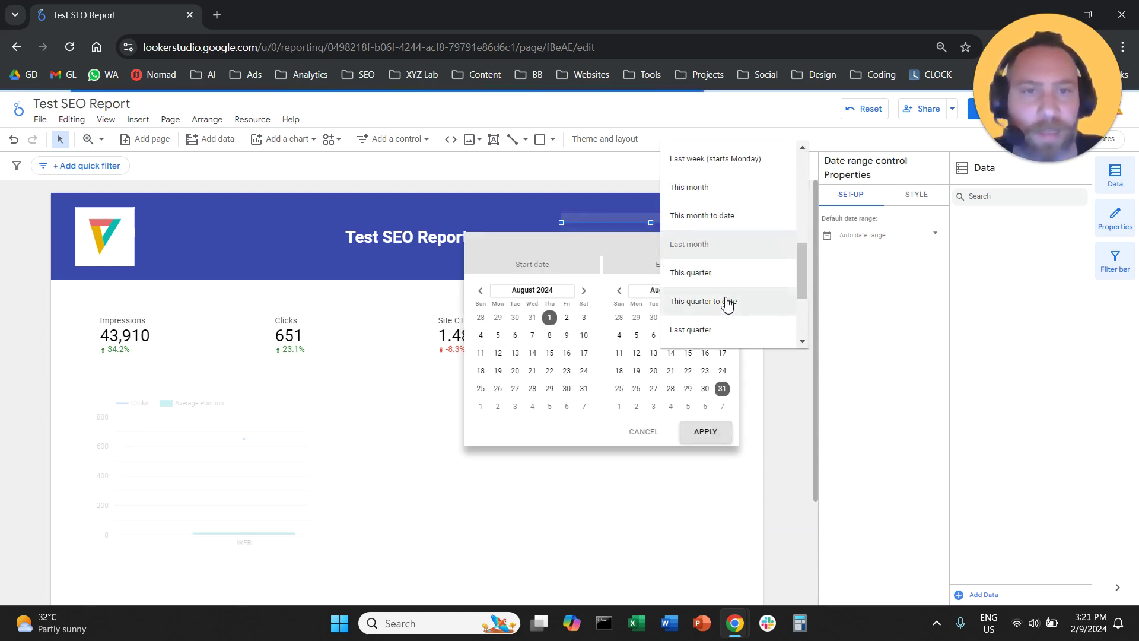
scroll(725, 279, up, 1)
scroll(725, 279, up, 3)
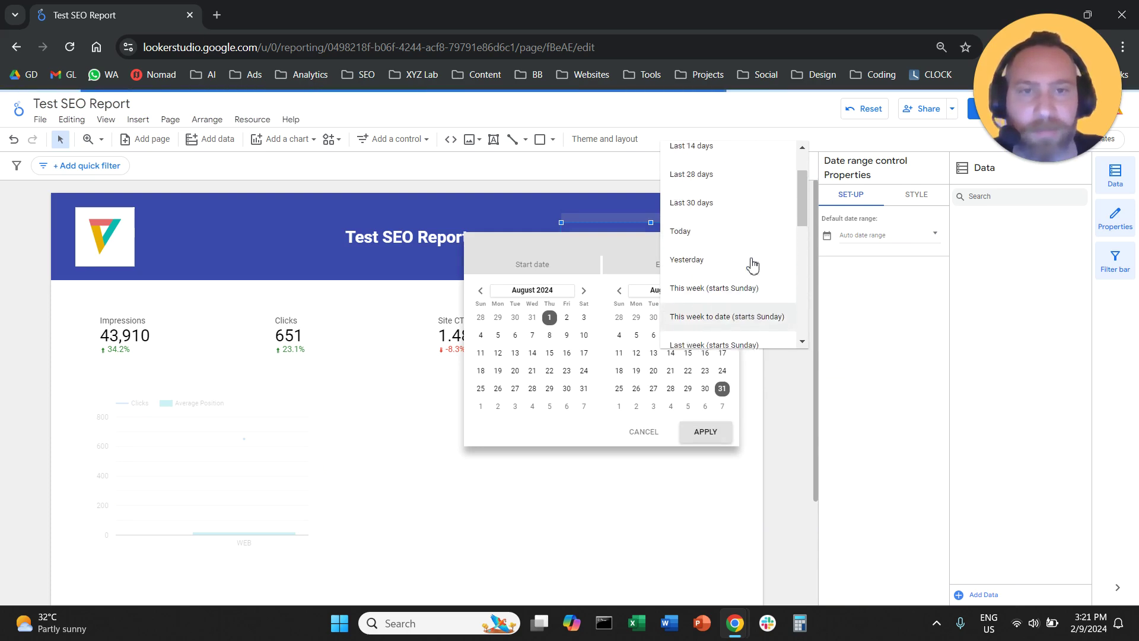
scroll(747, 265, down, 6)
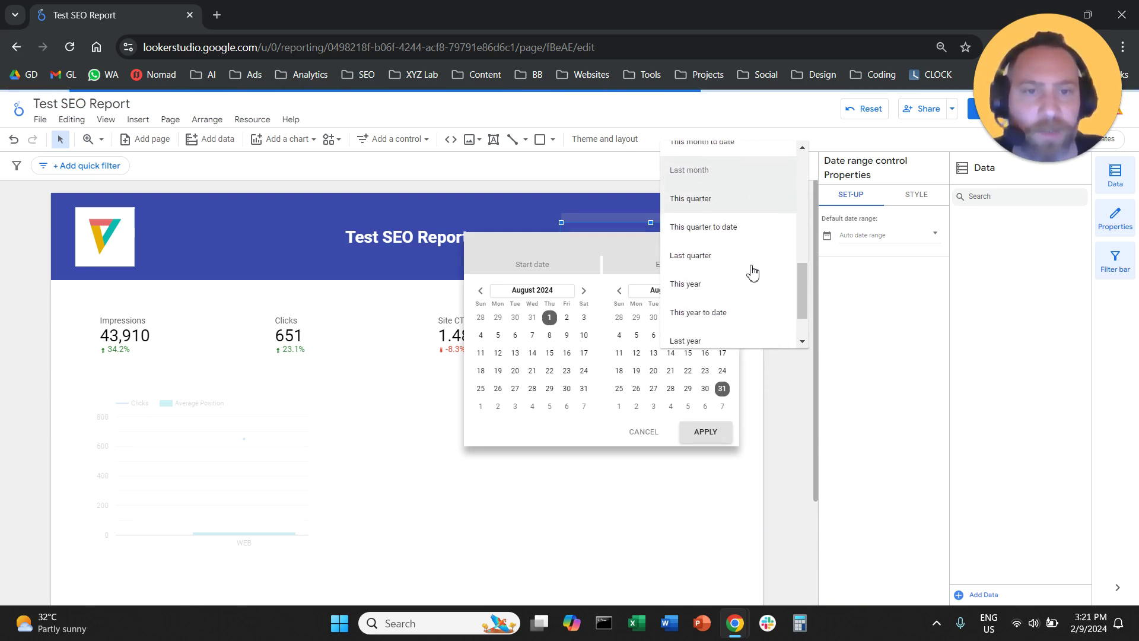
click(737, 250)
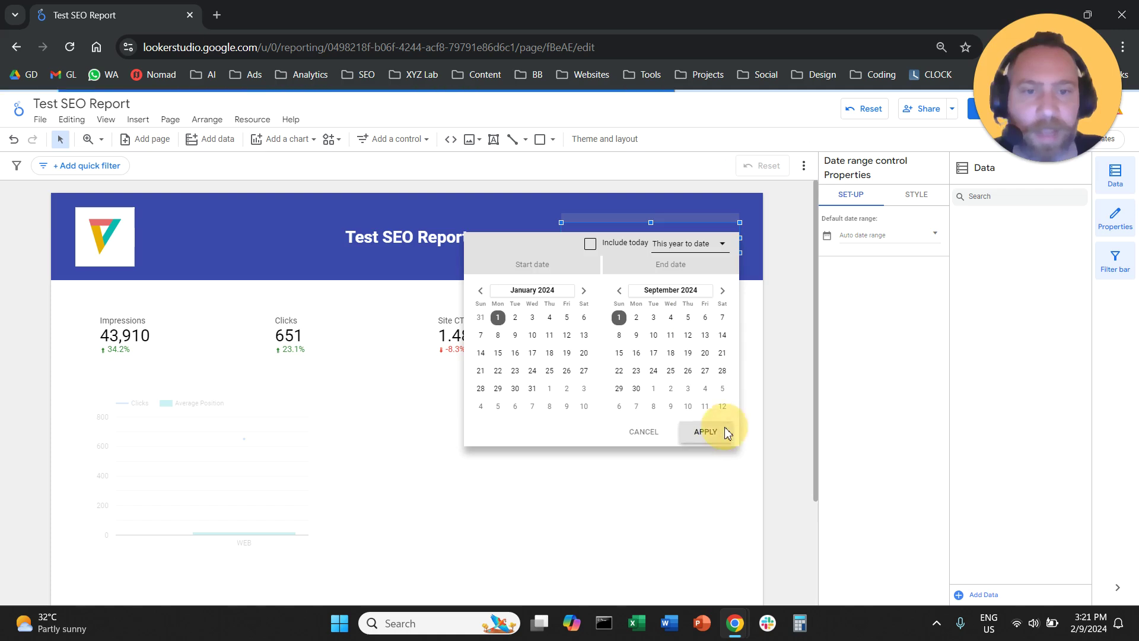
click(718, 430)
click(485, 473)
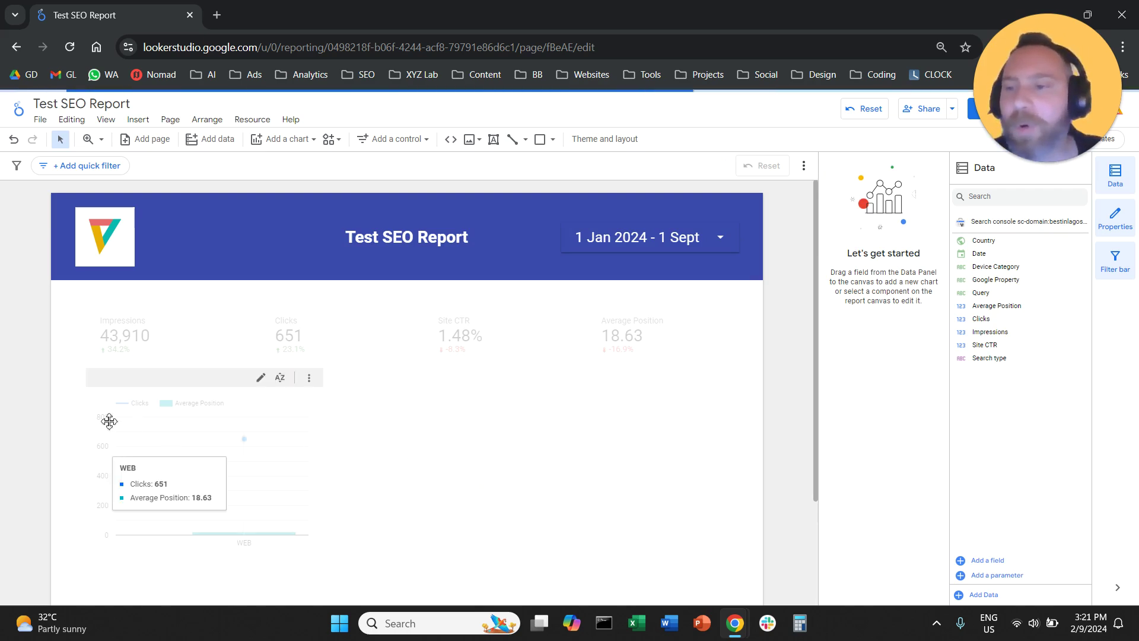
click(212, 416)
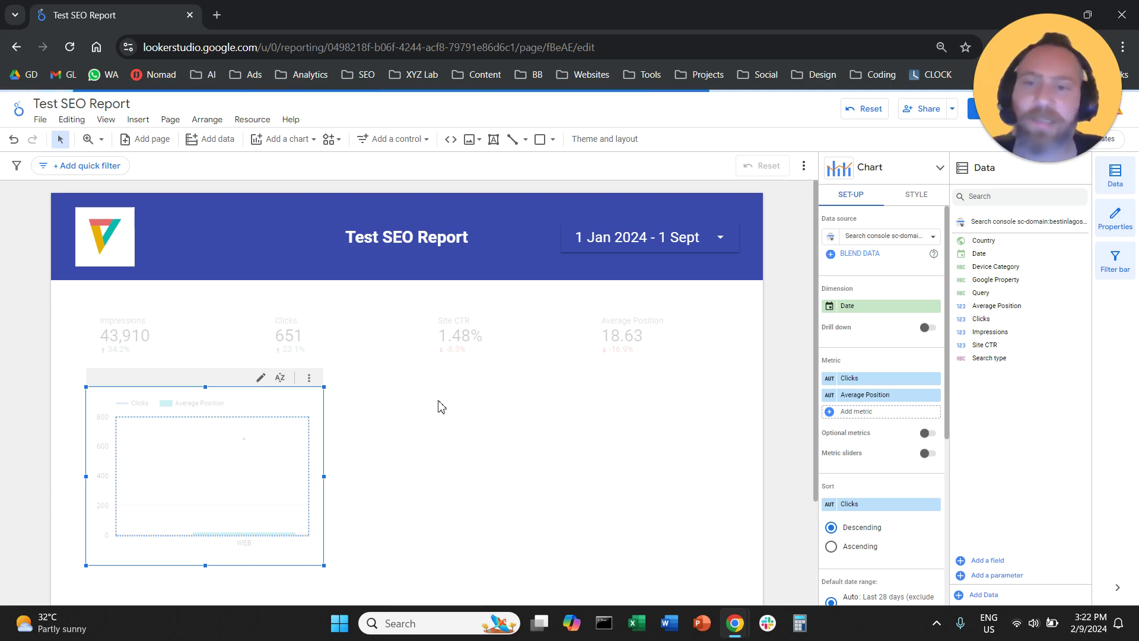
Sort the combo chart by Date in ascending order.
scroll(425, 412, down, 2)
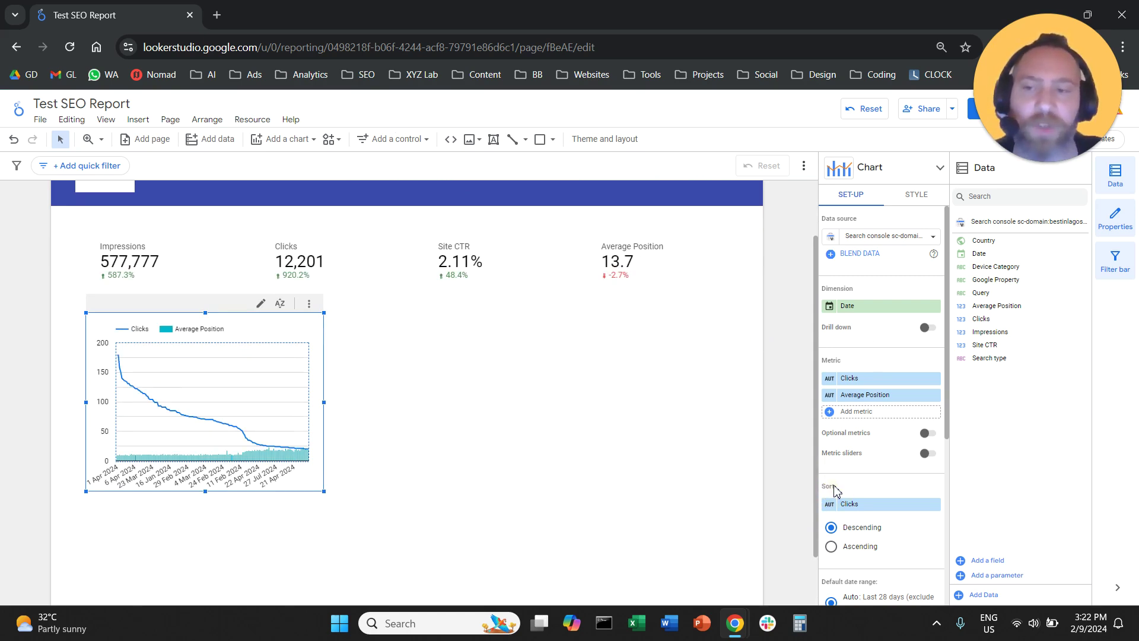
click(865, 507)
click(870, 464)
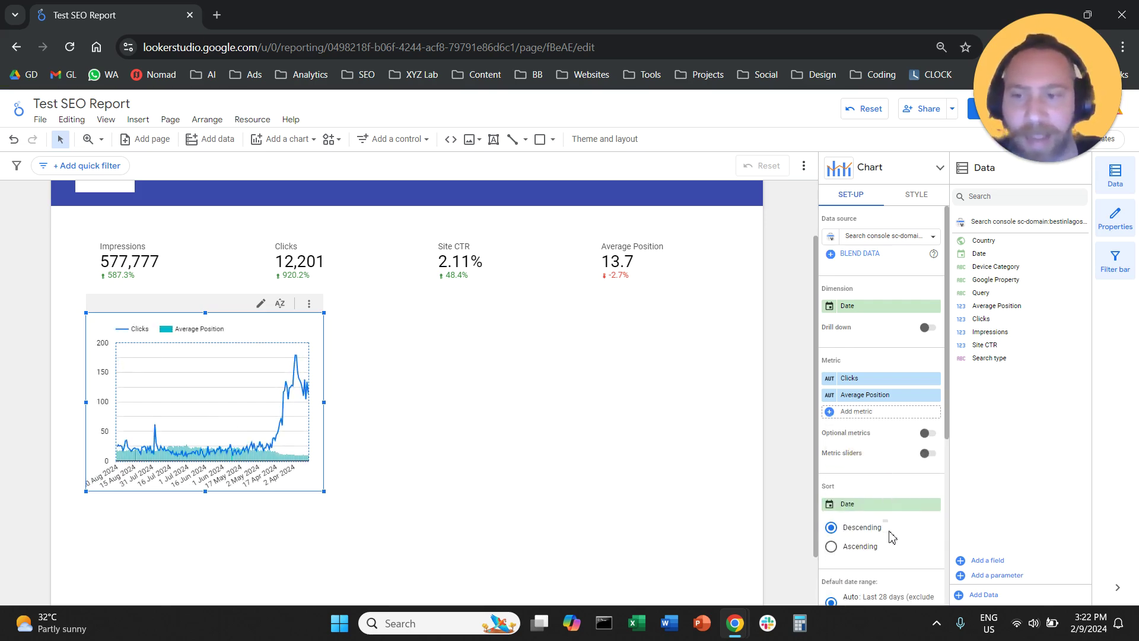
click(867, 550)
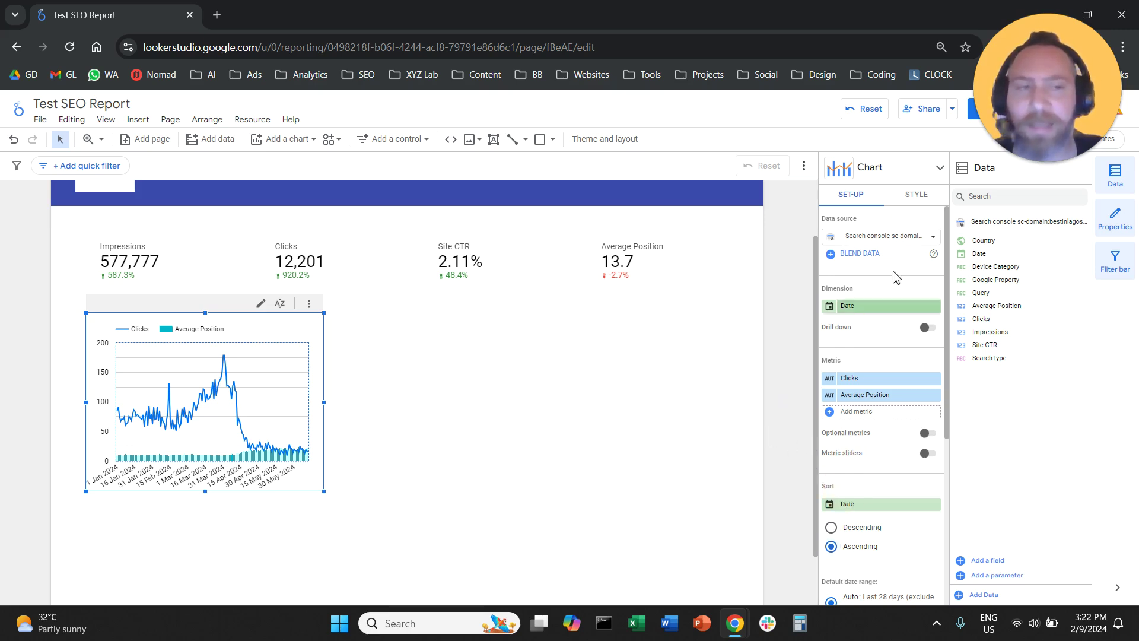
Style the combo chart's Clicks series as bars plotted on the left axis.
click(917, 197)
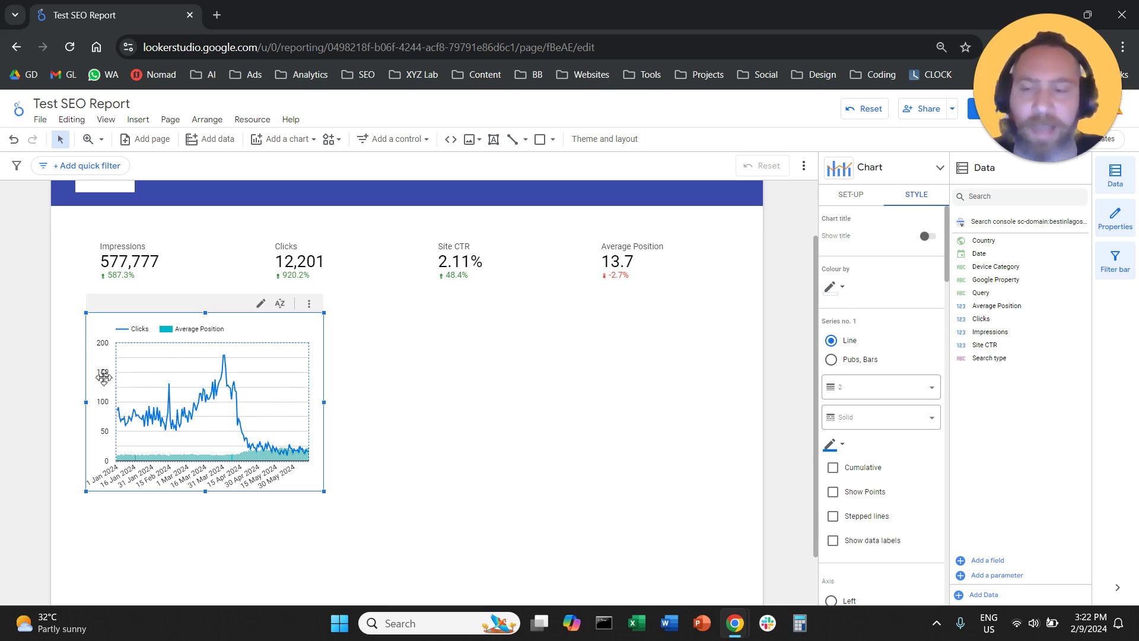
click(831, 359)
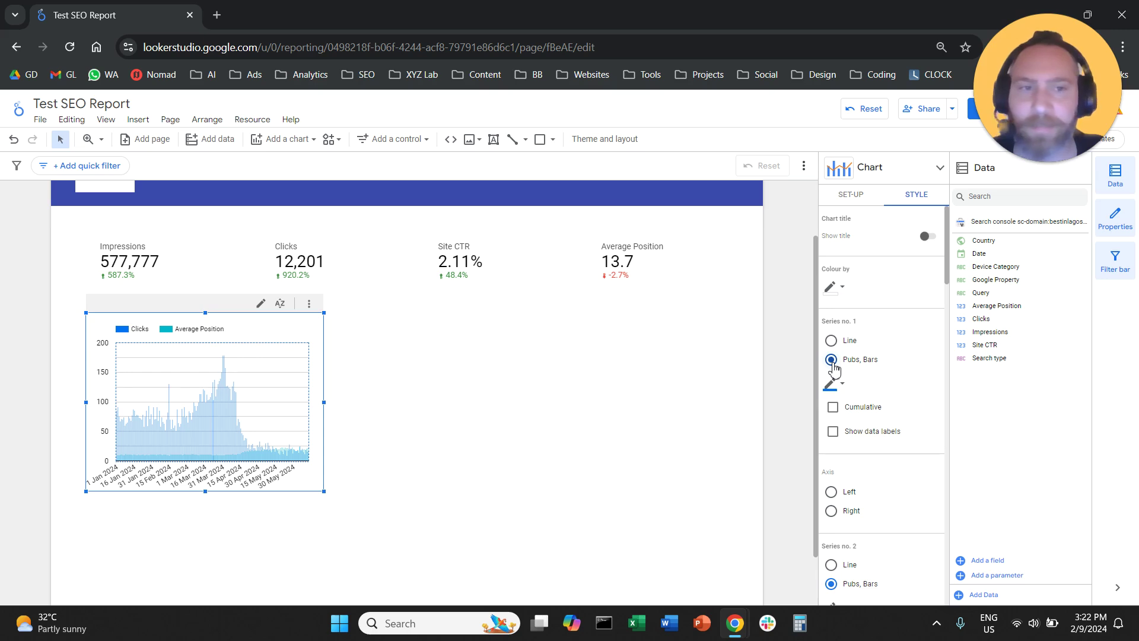
click(833, 494)
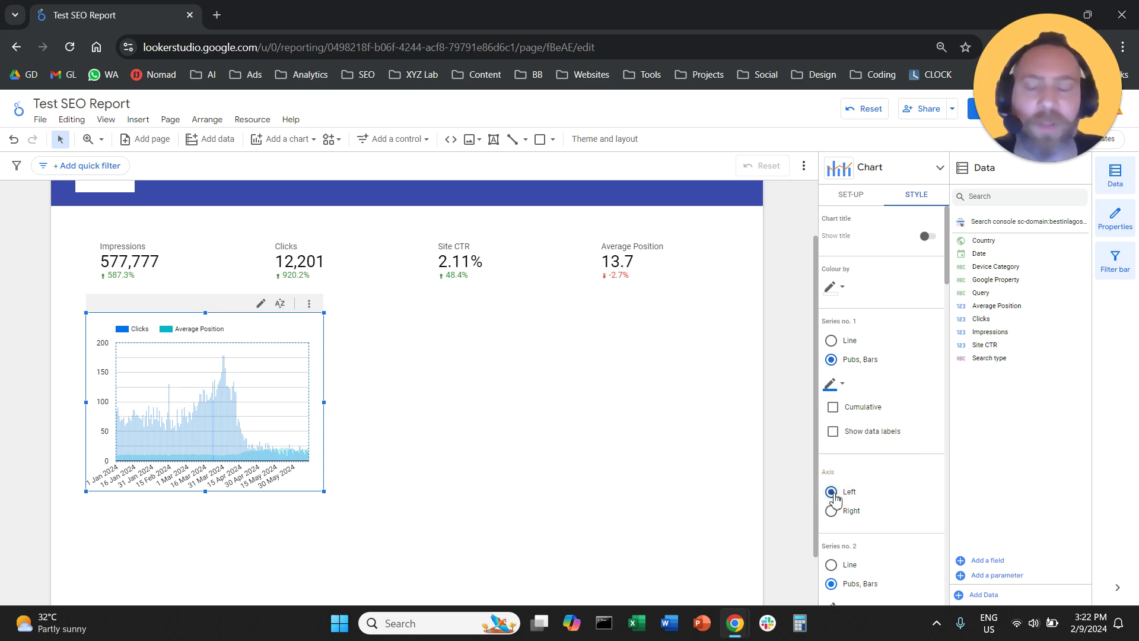
Style the combo chart's Average Position series as a line plotted on the right axis.
scroll(860, 477, down, 4)
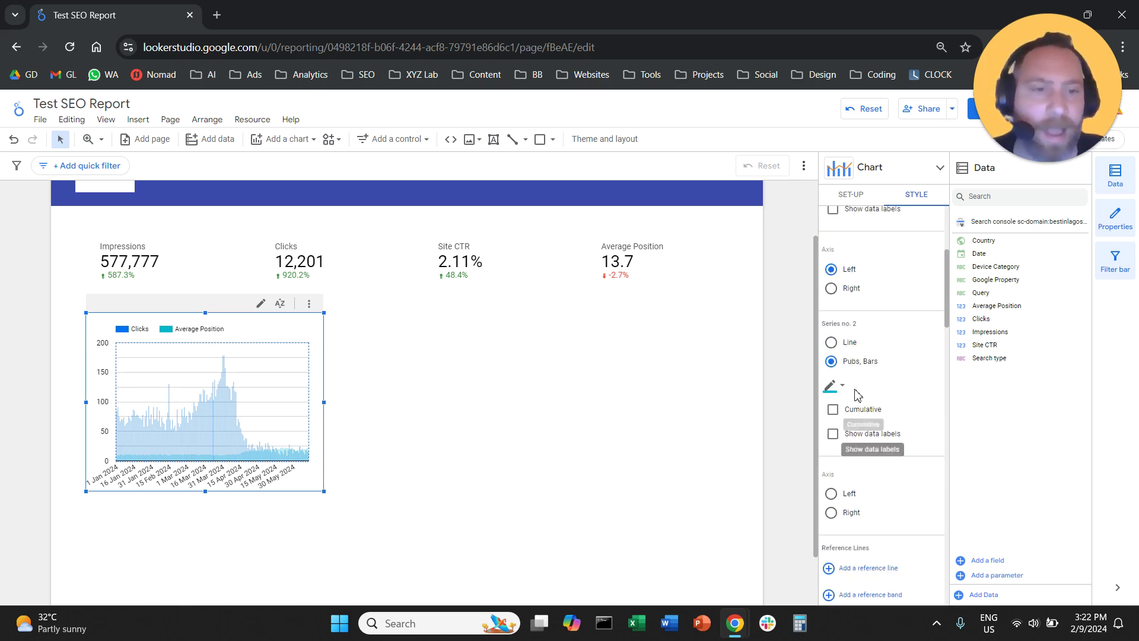
click(848, 326)
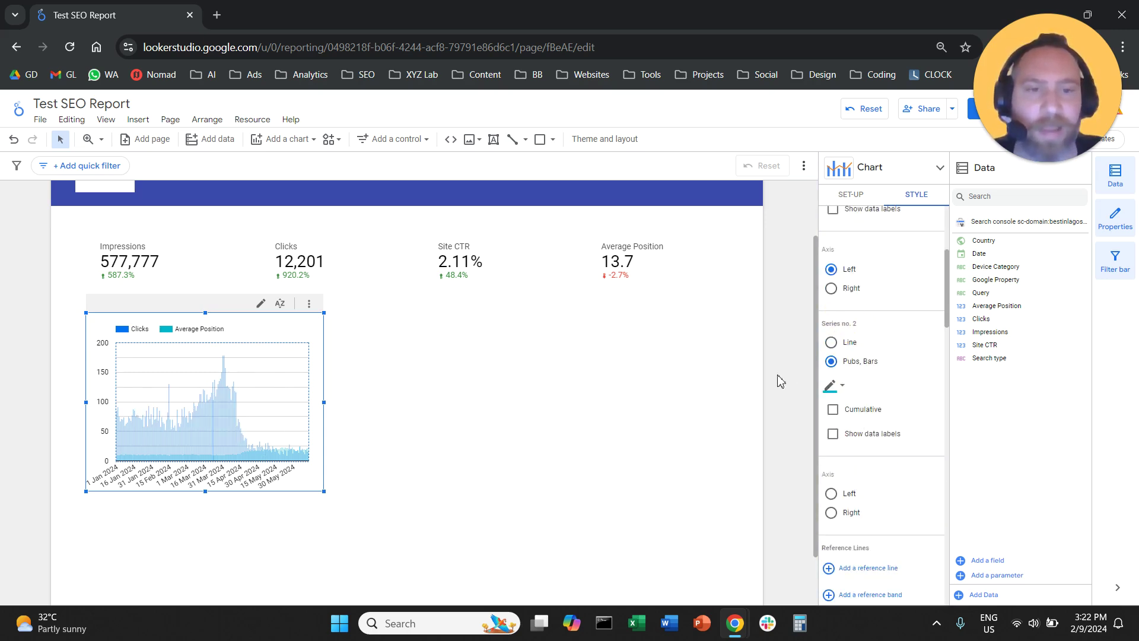
click(832, 343)
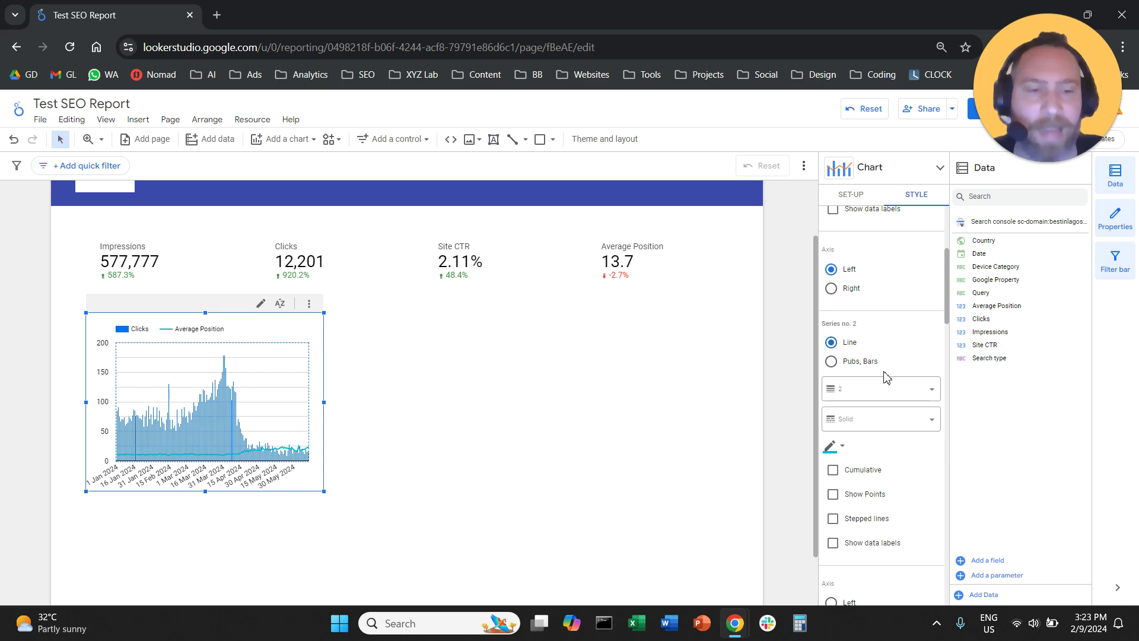
scroll(887, 377, down, 4)
click(832, 399)
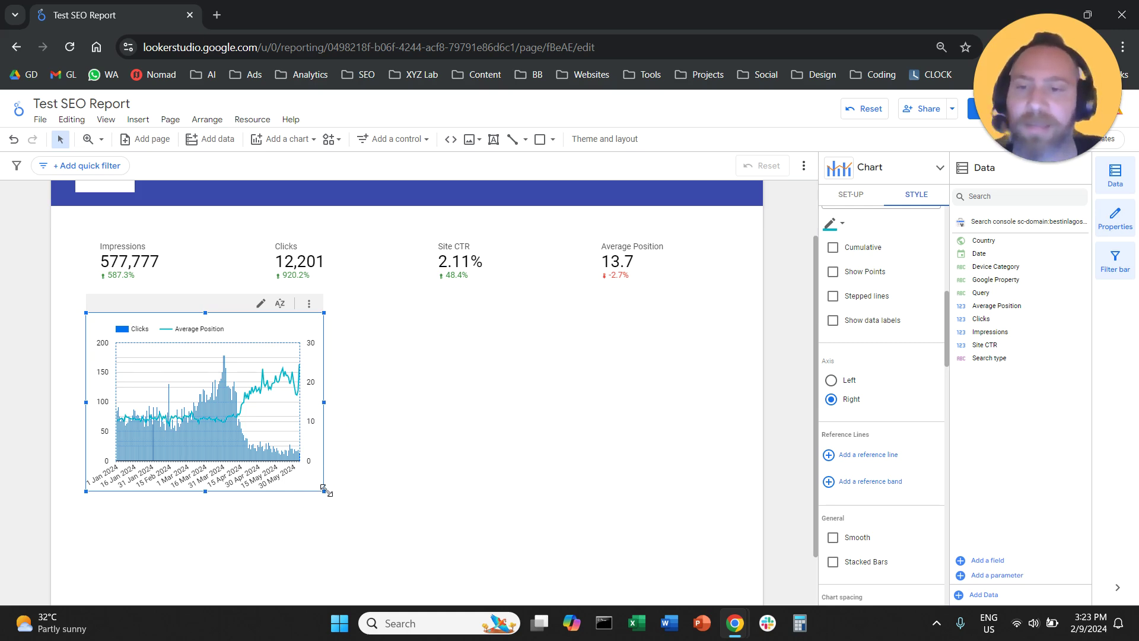
Enlarge the combo chart, keeping it near the page's left margin, and make its gridlines transparent.
drag(324, 490, 413, 532)
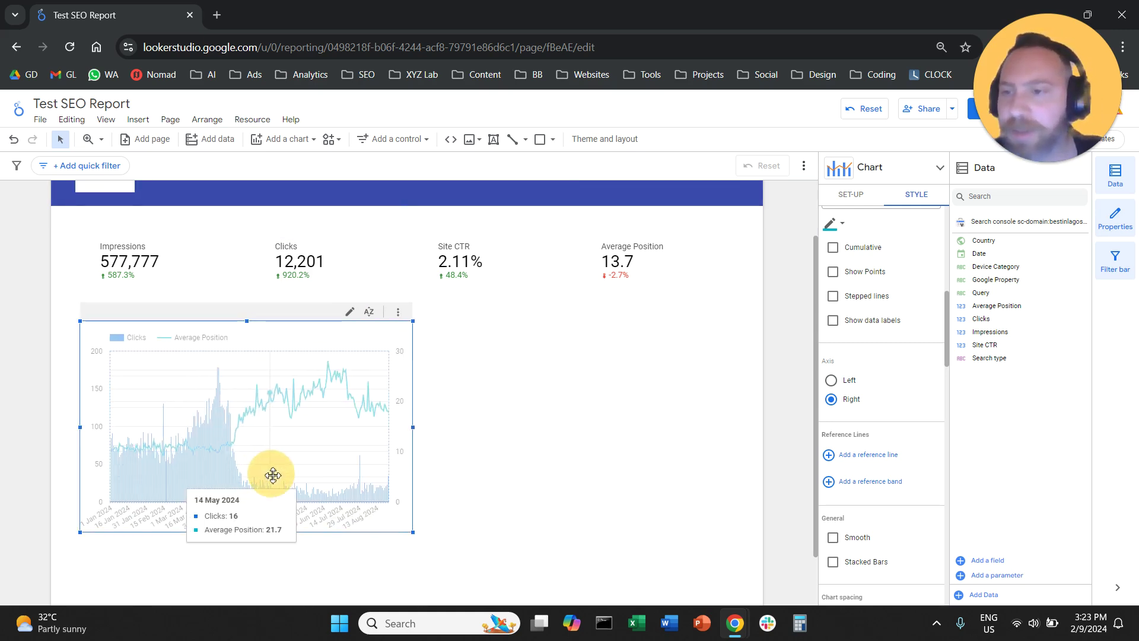
drag(273, 475, 279, 473)
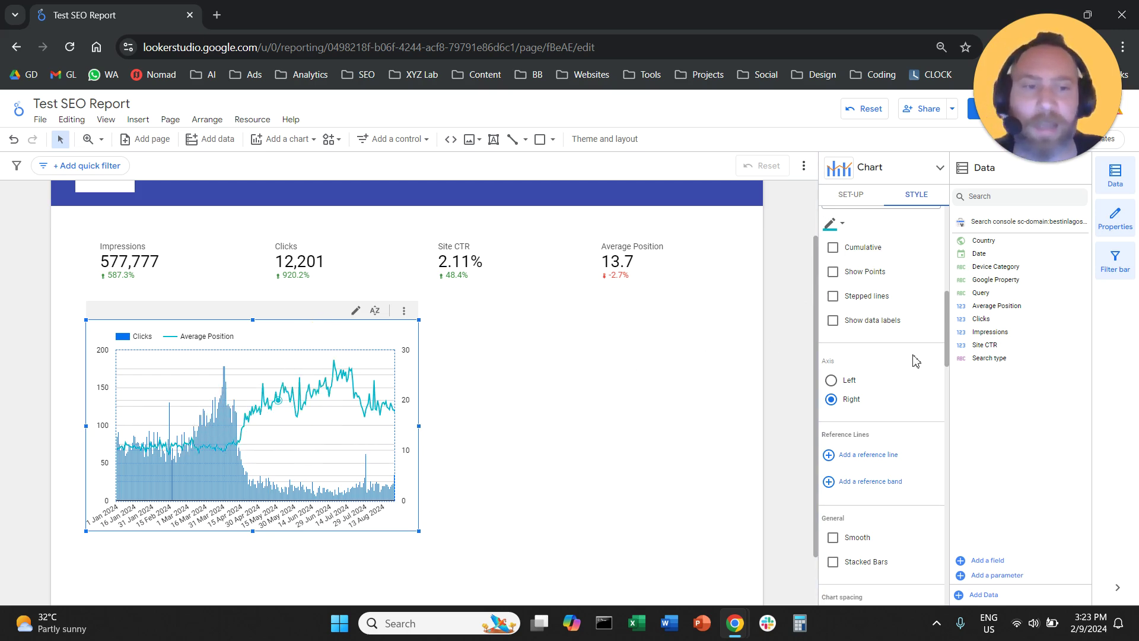
scroll(916, 361, down, 6)
scroll(878, 380, down, 8)
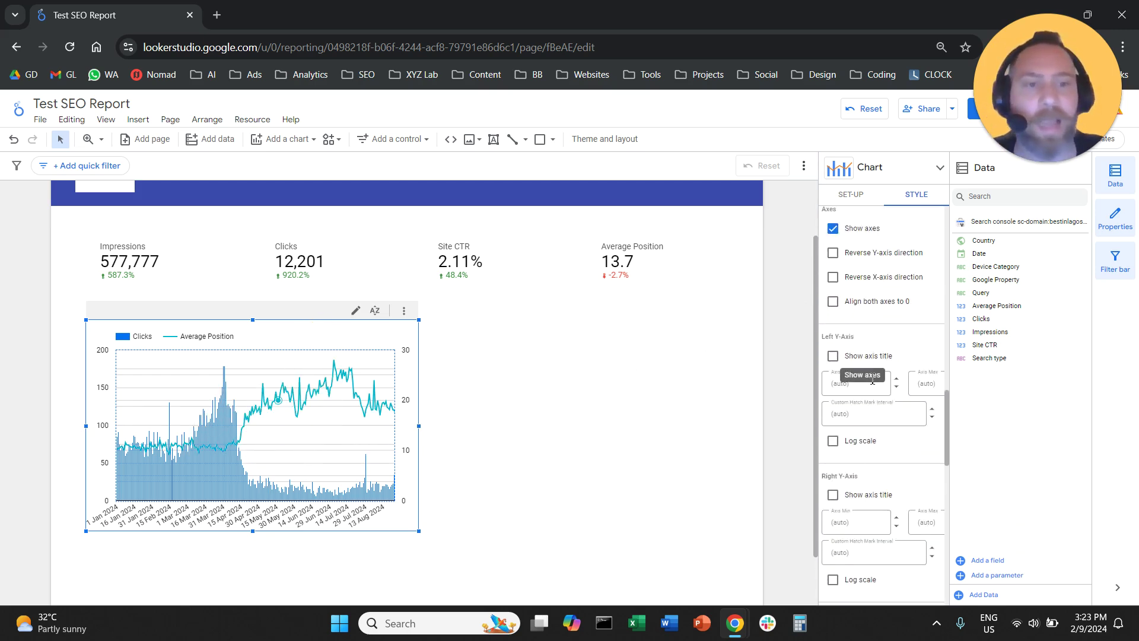
scroll(894, 396, up, 2)
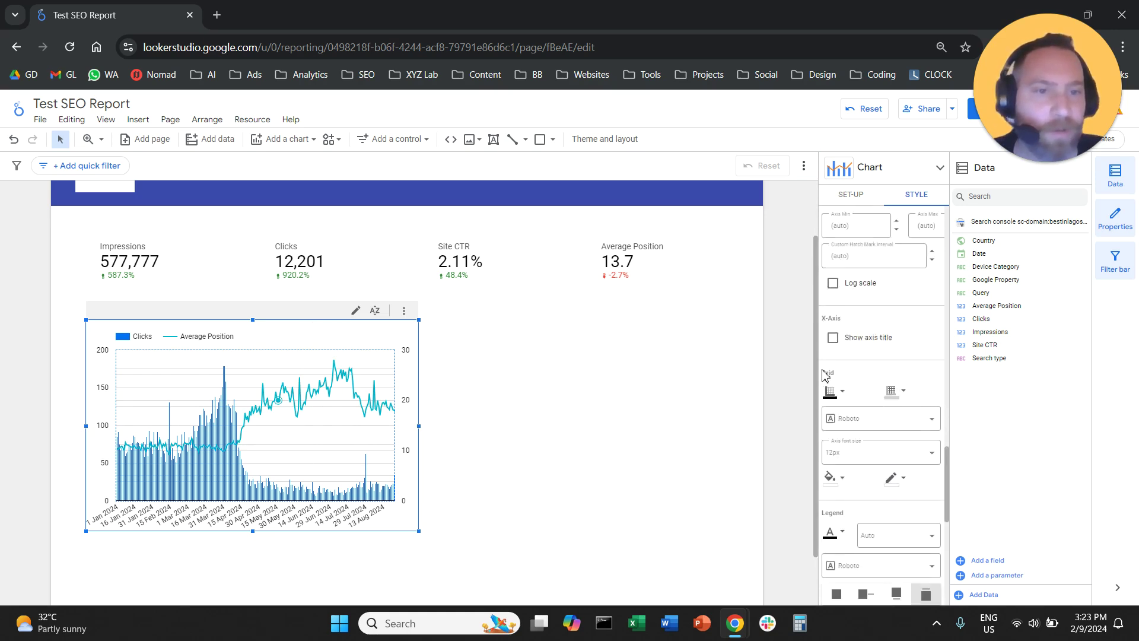
click(903, 394)
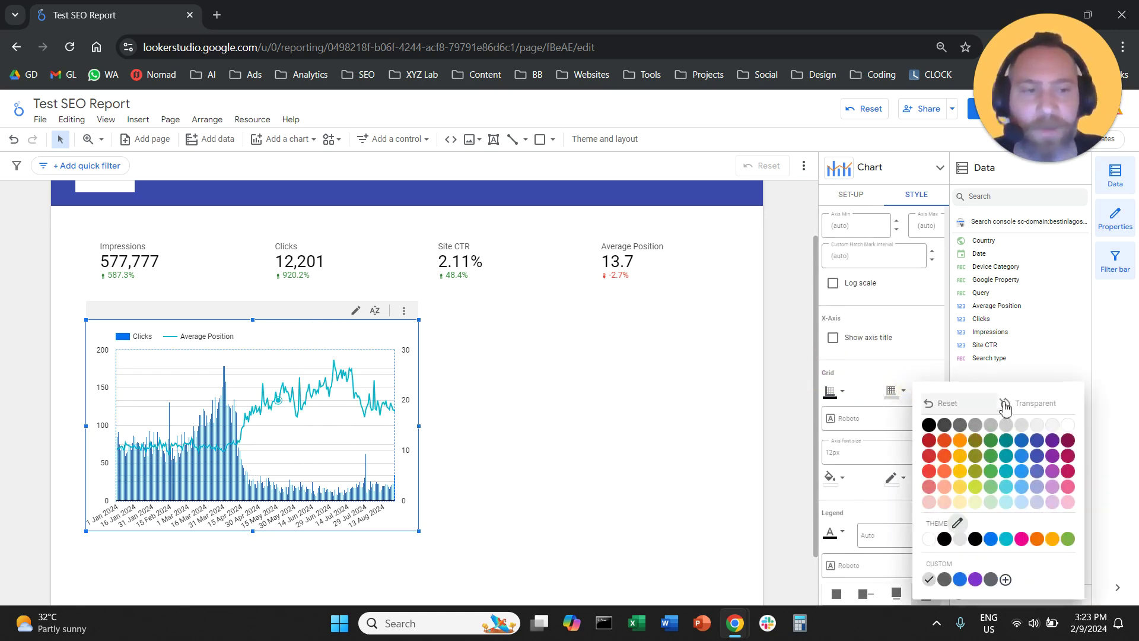
click(1032, 406)
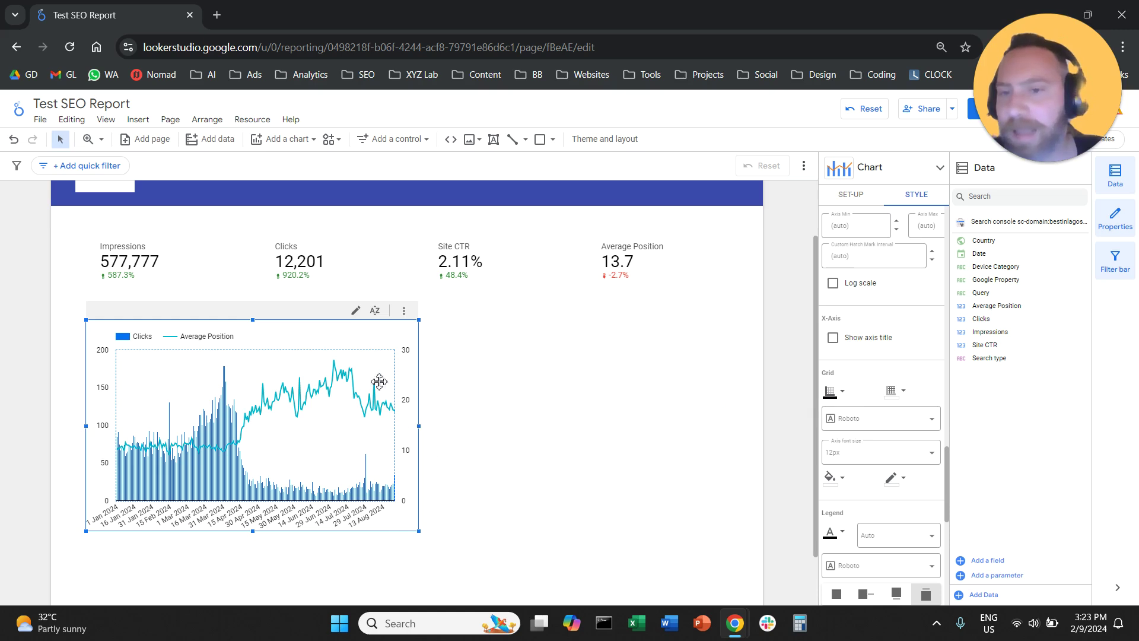
Widen the combo chart so it spans nearly the full page width beneath all four scorecards.
mouse_move(418, 530)
mouse_down()
mouse_move(386, 521)
mouse_move(412, 530)
mouse_up()
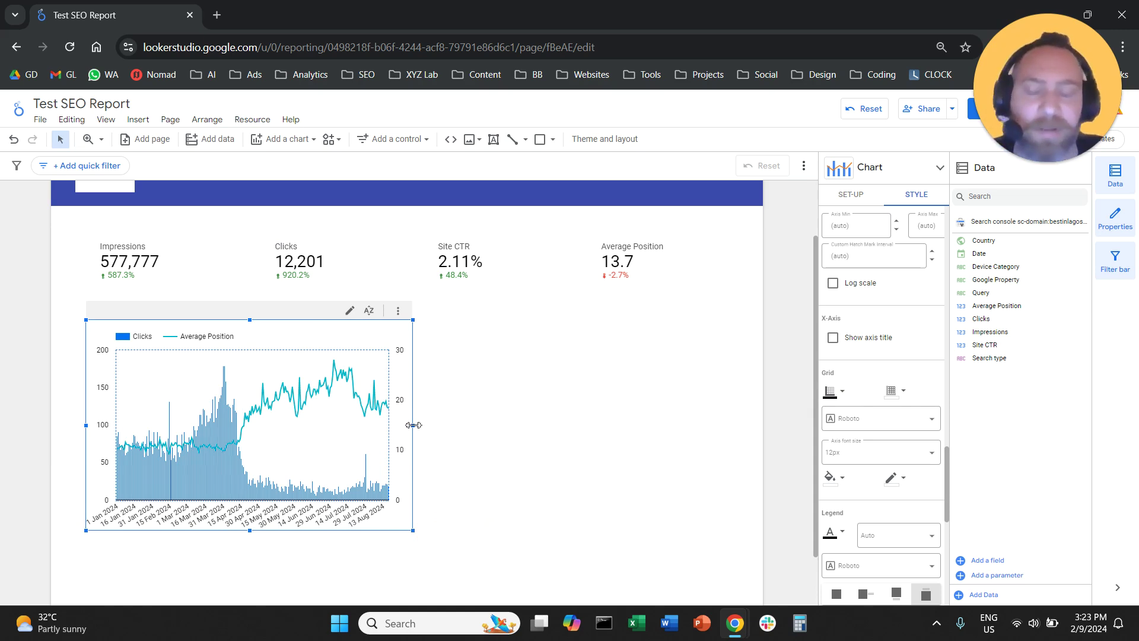
drag(414, 425, 731, 433)
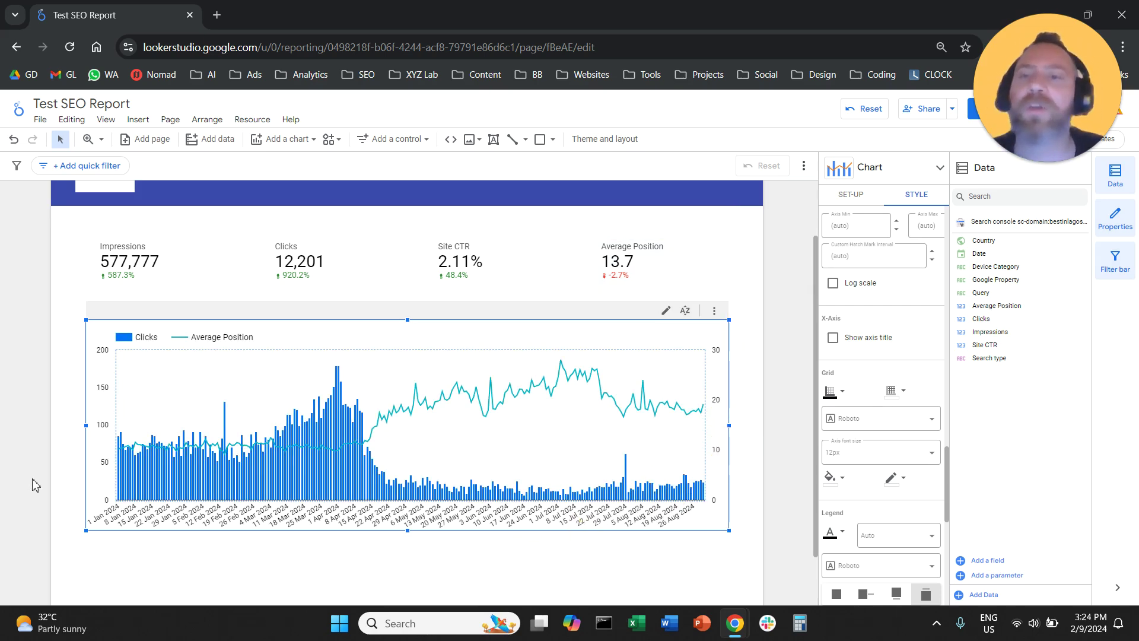
scroll(34, 485, up, 1)
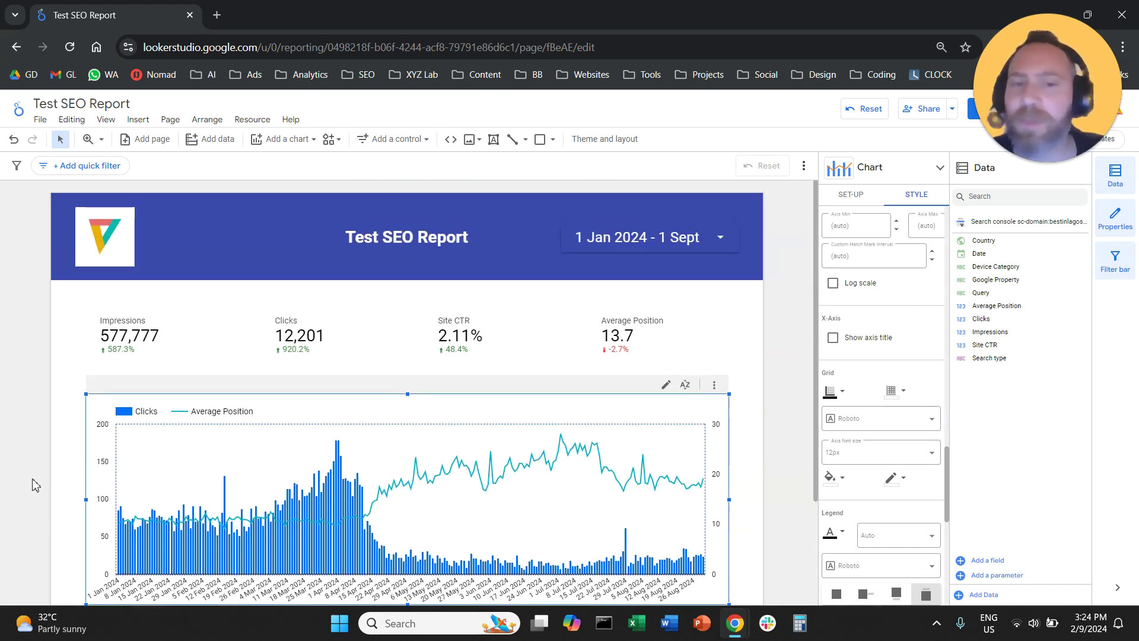
scroll(33, 485, down, 1)
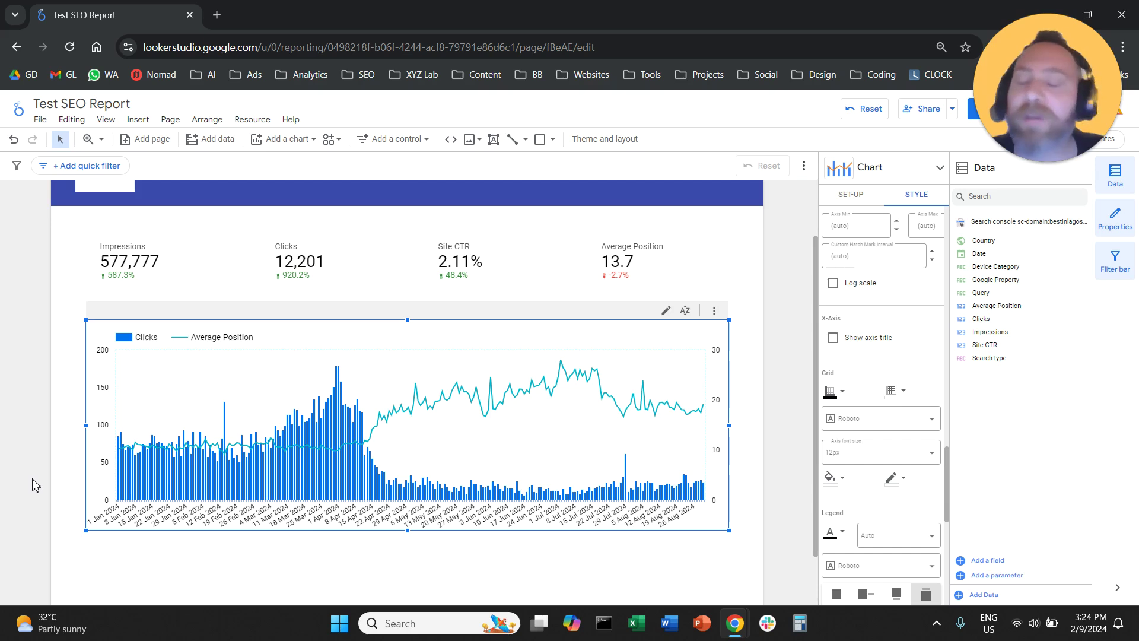
Move the four scorecards and the combo chart together slightly down, leaving more space beneath the header.
click(50, 439)
scroll(53, 437, up, 1)
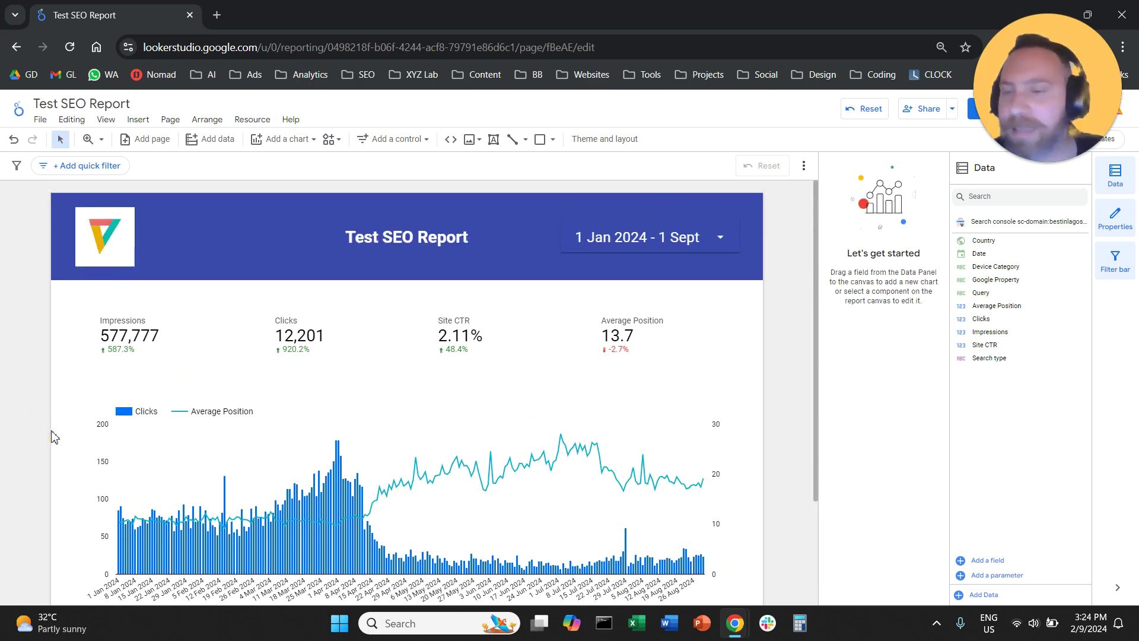
drag(38, 338, 637, 544)
drag(573, 489, 574, 508)
click(656, 460)
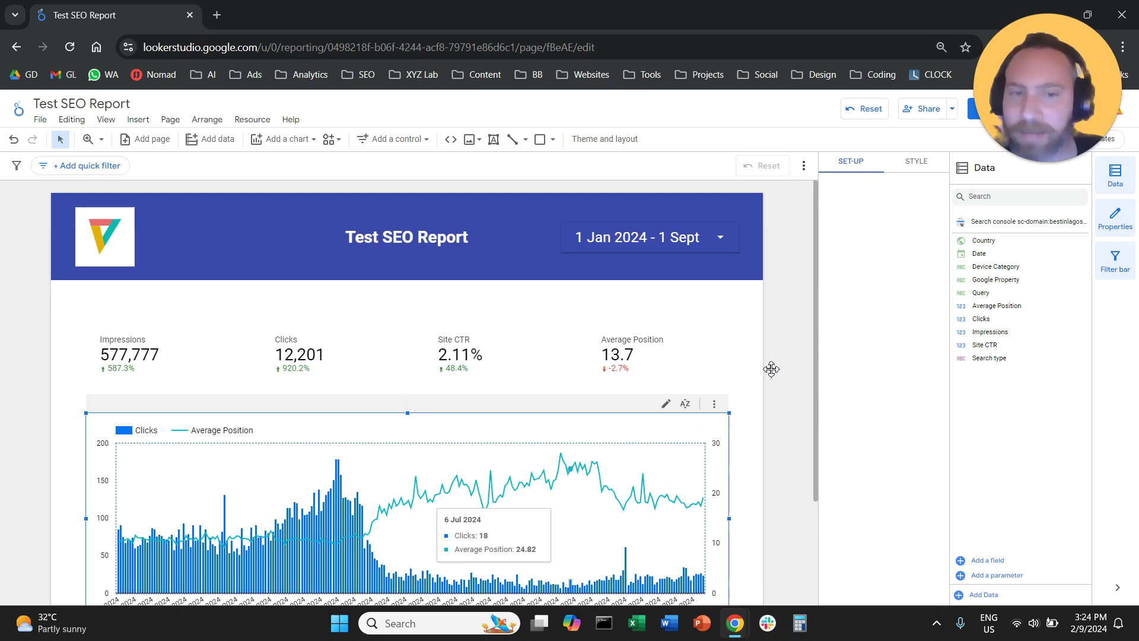
Insert a drop-down list control just below the header, under the date range control.
click(138, 119)
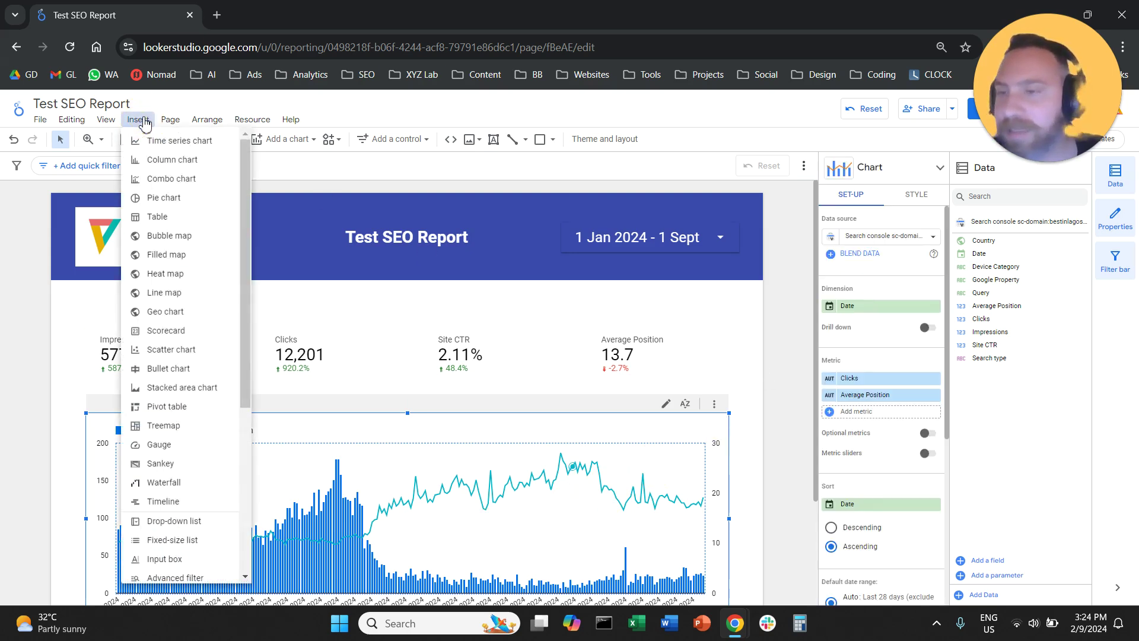
scroll(178, 386, down, 3)
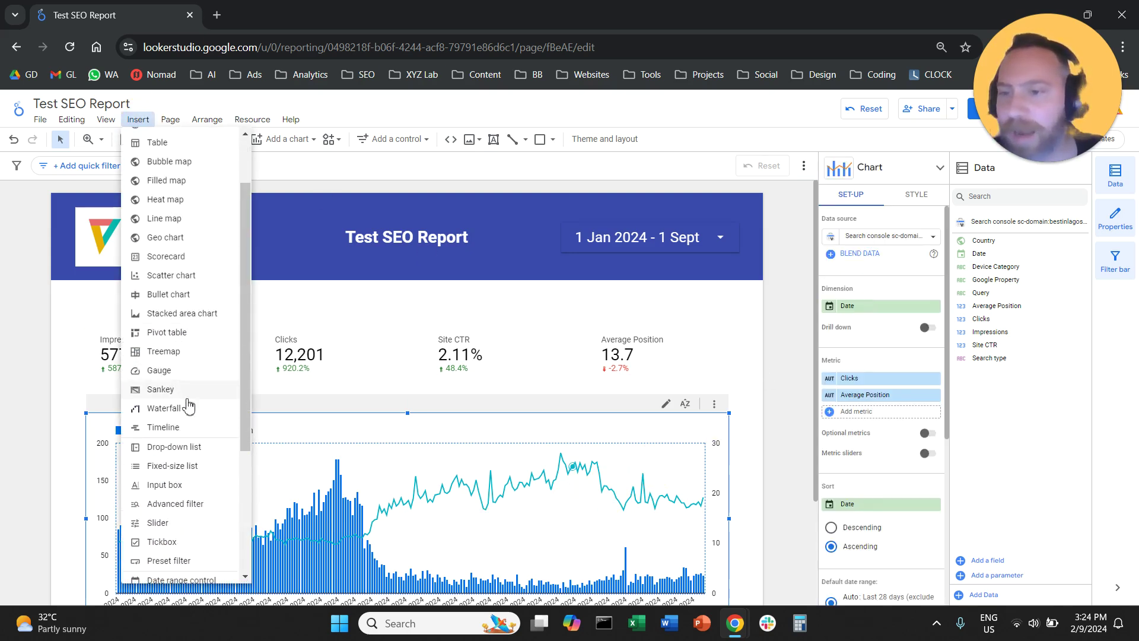
click(180, 448)
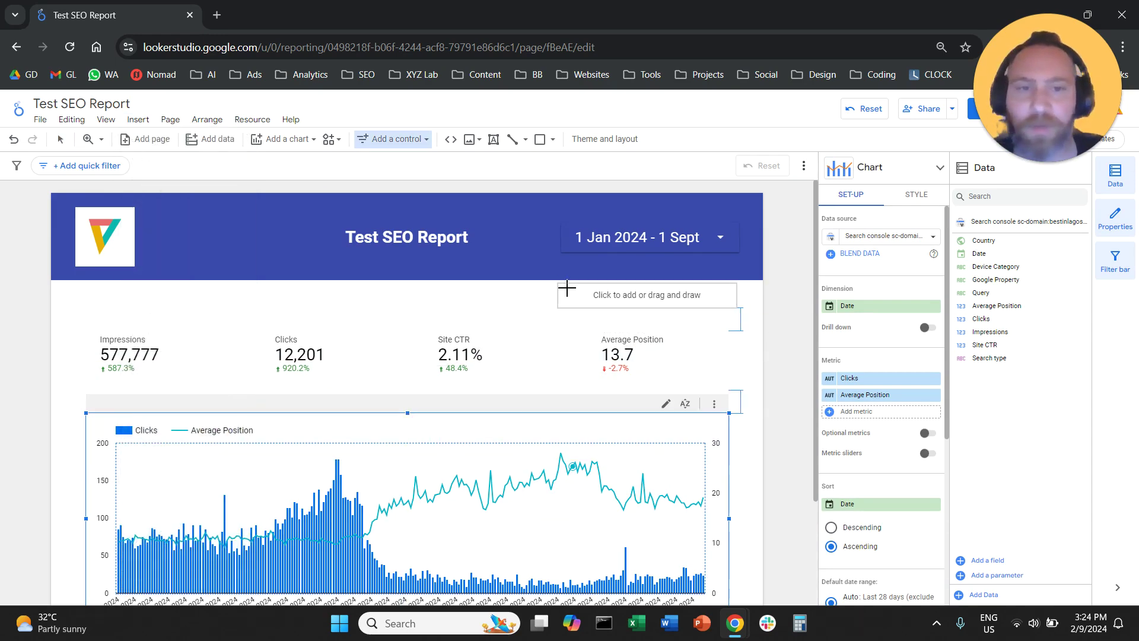
click(570, 288)
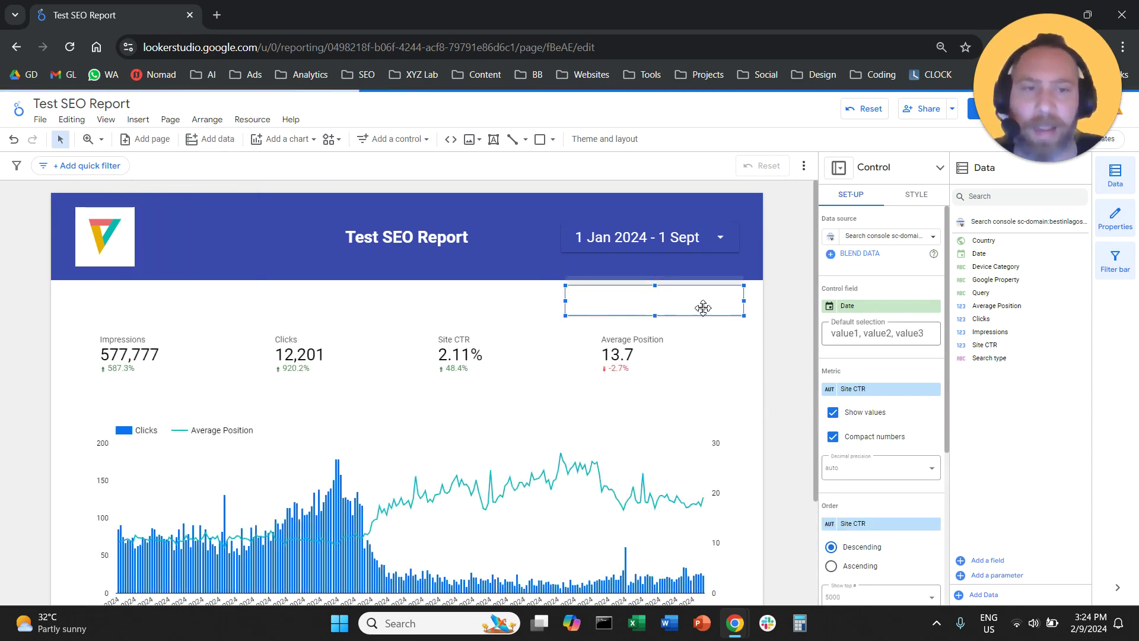
Set the drop-down list's control field to Country and its metric to Clicks.
click(891, 307)
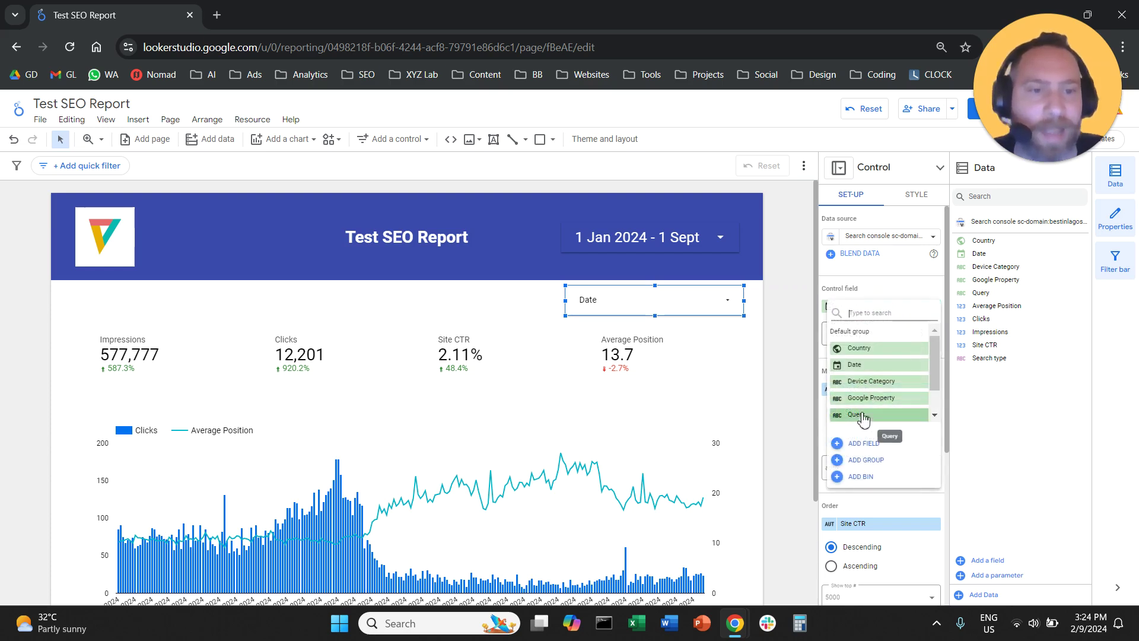
click(880, 350)
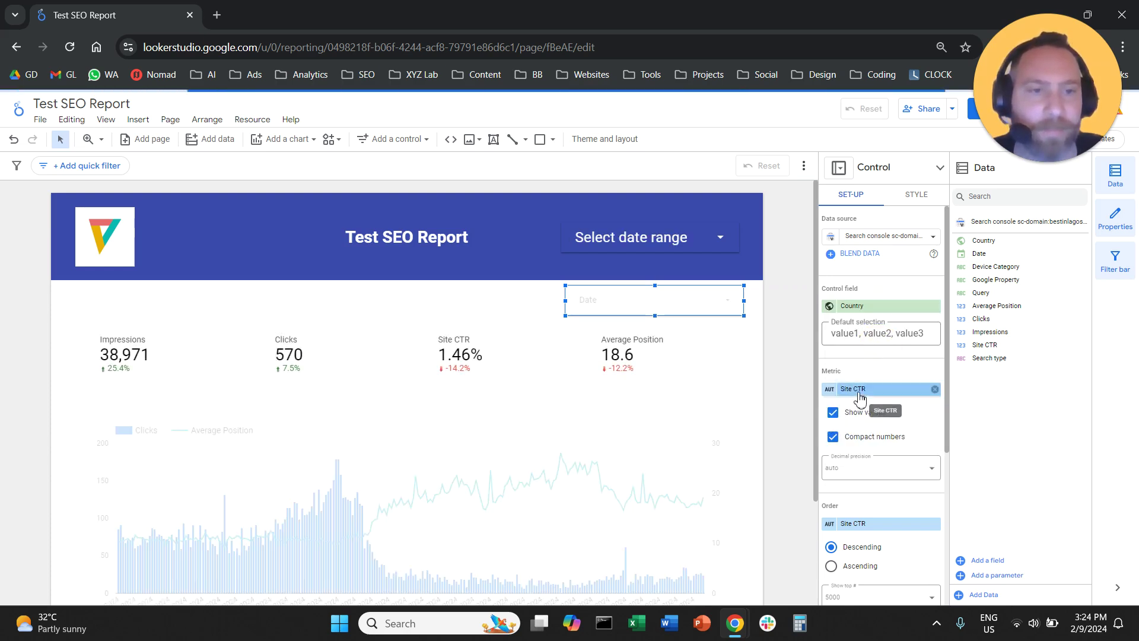
click(865, 391)
text(c)
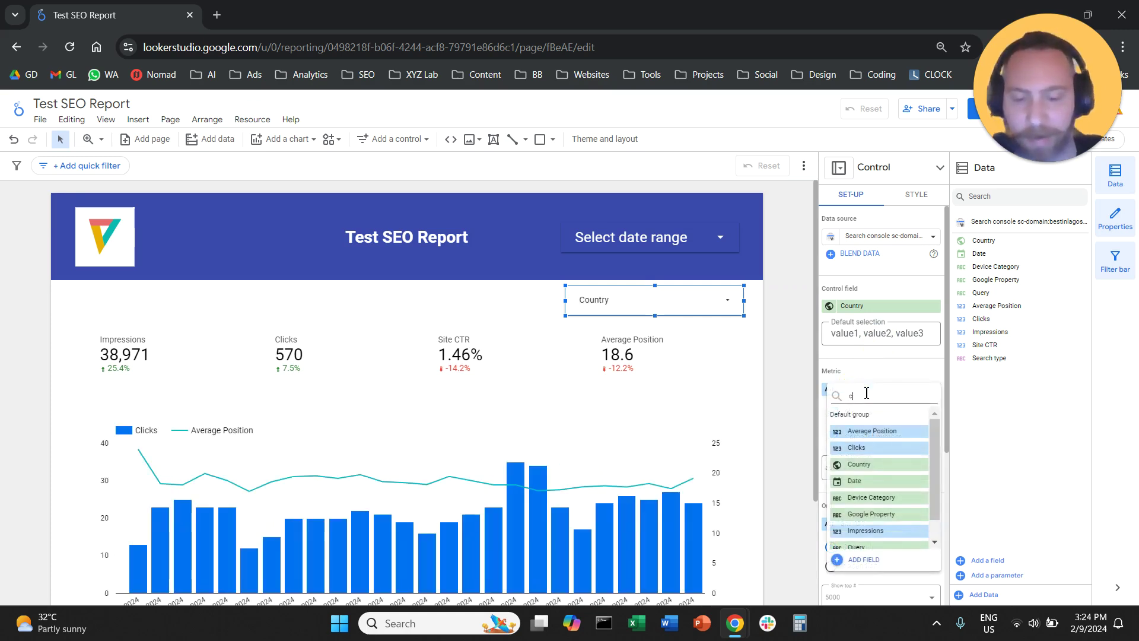
text(lic)
click(877, 437)
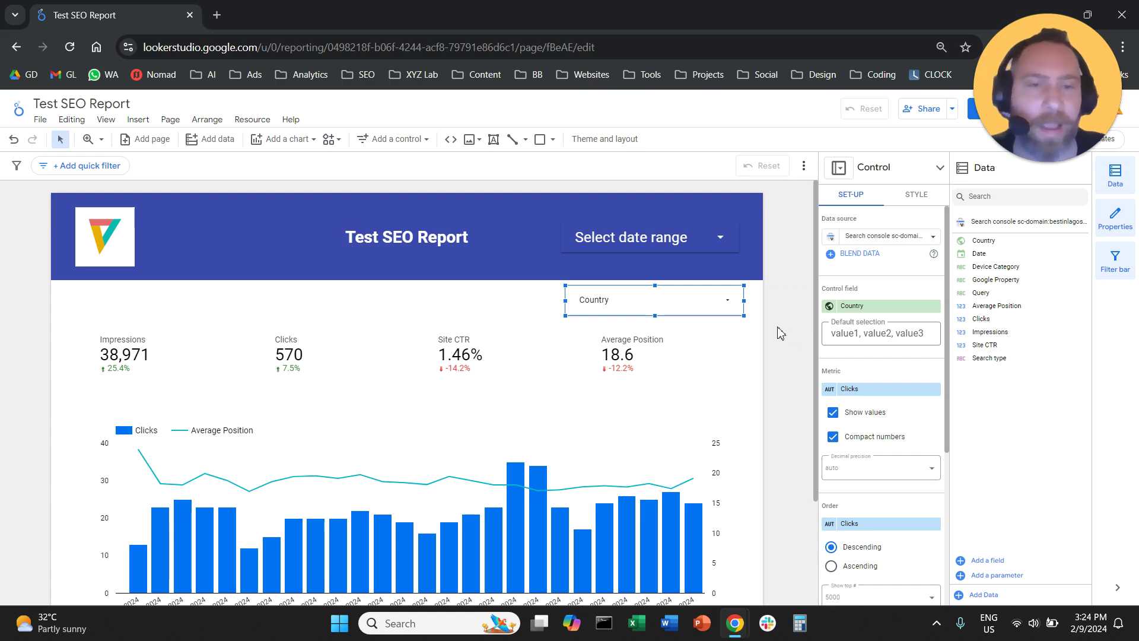
Filter the report to Nigeria only with the Country drop-down list.
scroll(768, 359, down, 1)
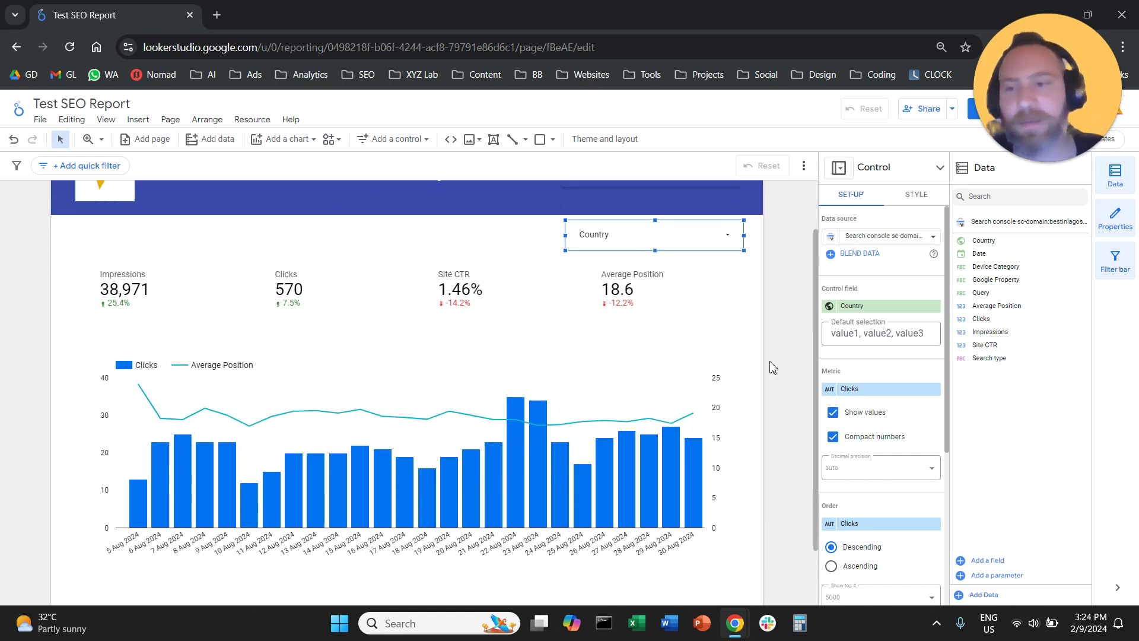
scroll(765, 364, up, 1)
scroll(747, 417, down, 1)
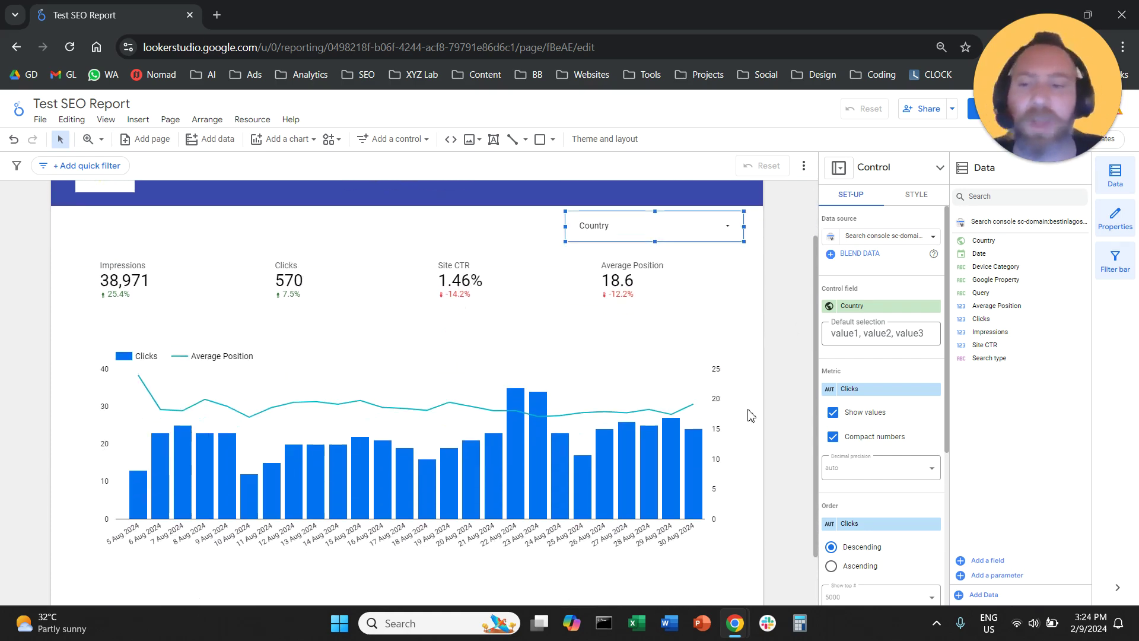
scroll(750, 413, up, 1)
click(724, 305)
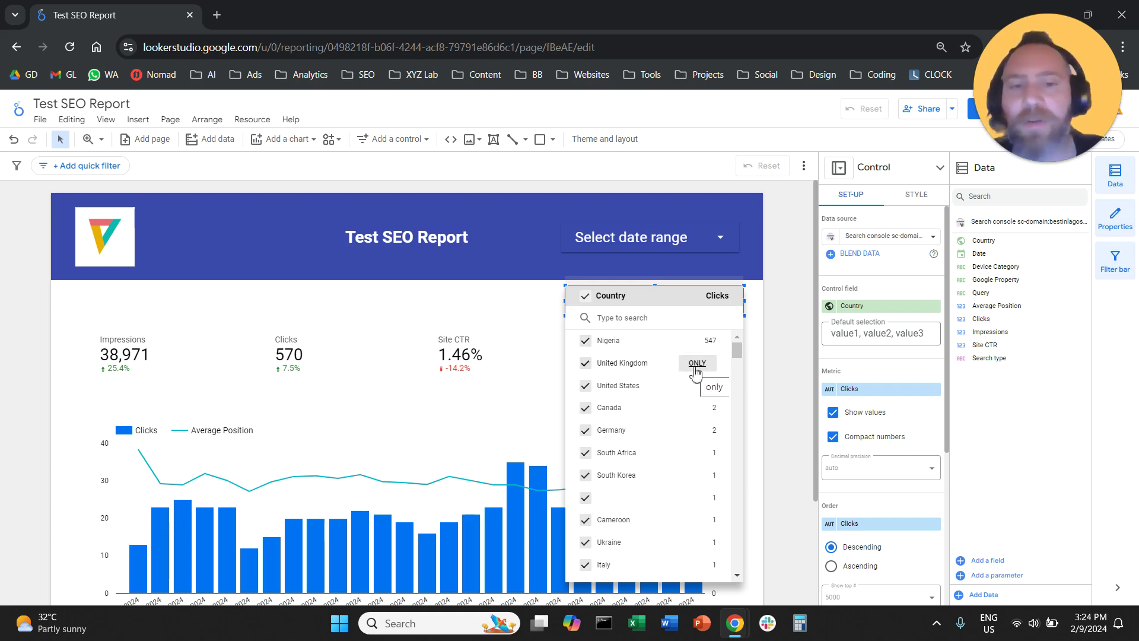
click(710, 347)
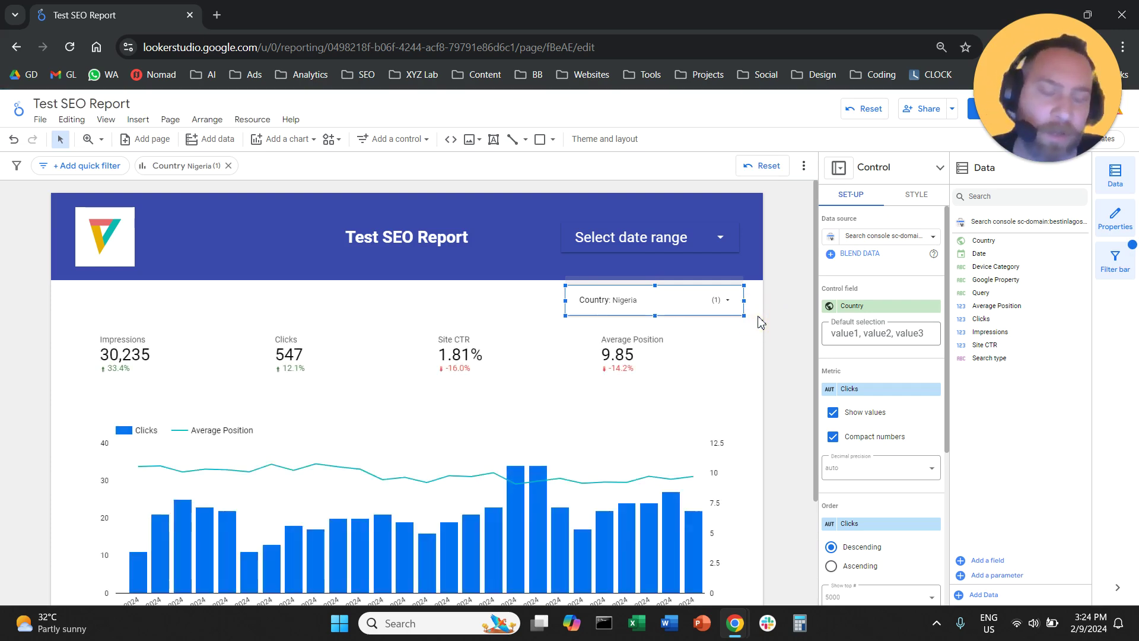
Clear the Nigeria filter by selecting all countries in the Country drop-down list.
click(736, 309)
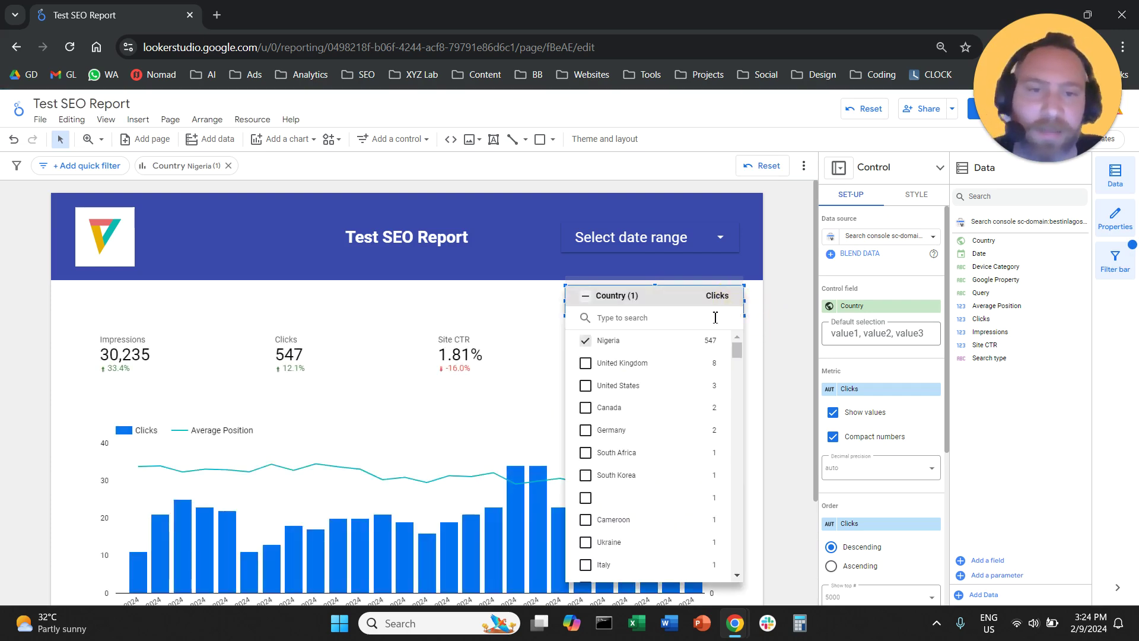
click(586, 296)
click(791, 274)
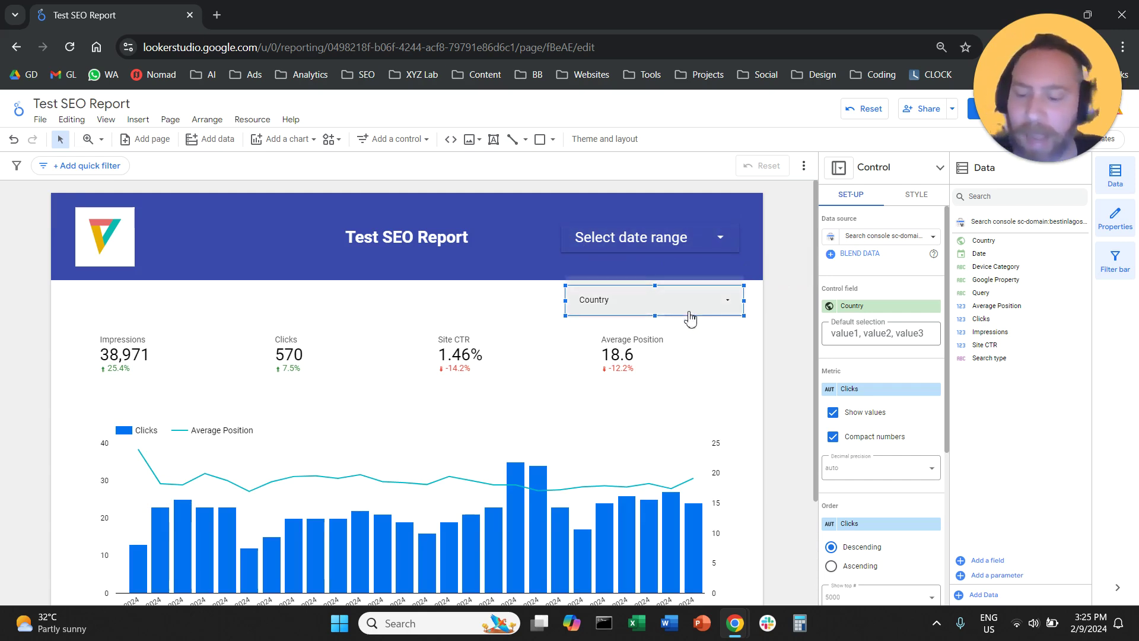
drag(691, 319, 526, 300)
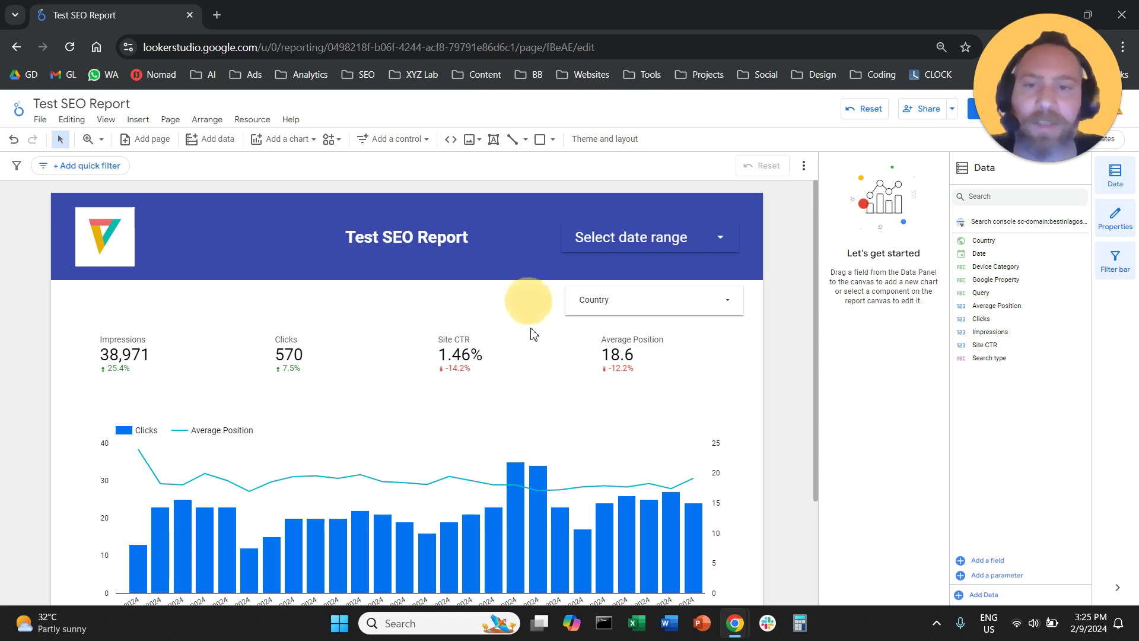
Insert a second drop-down list control beneath the header, just left of the Country control.
click(147, 122)
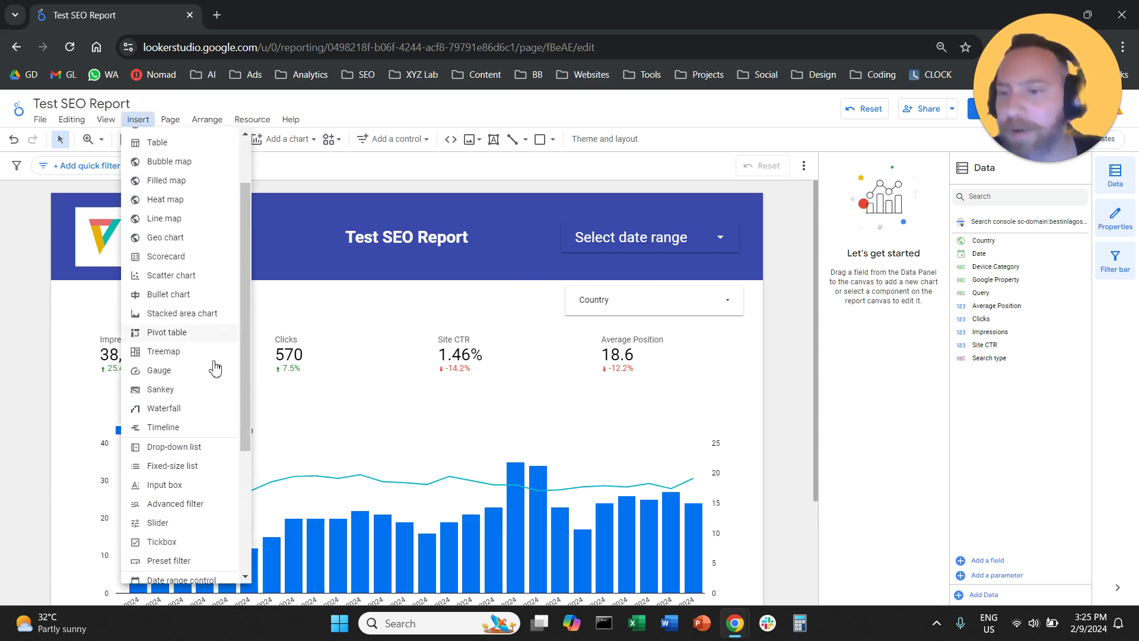
click(209, 447)
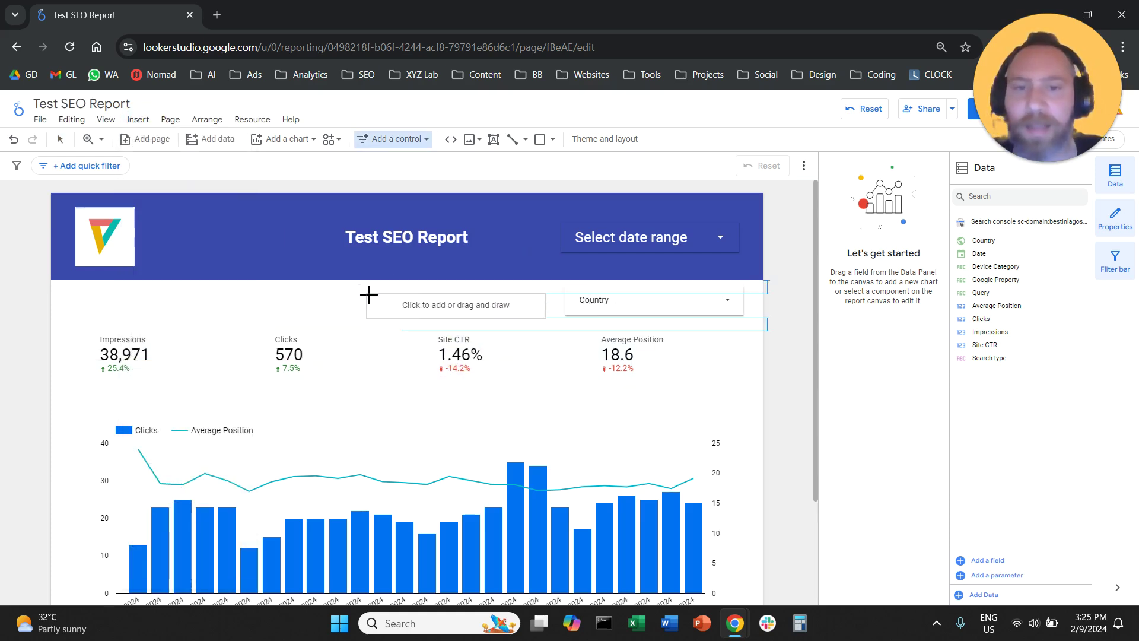
key(Escape)
click(435, 324)
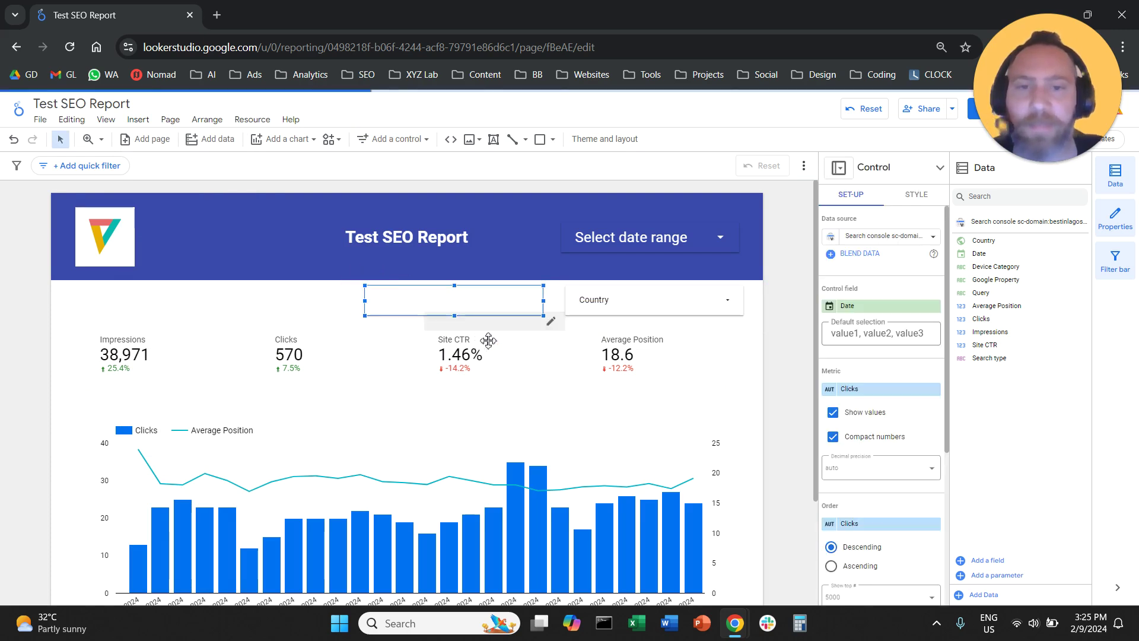
Set the new drop-down list's control field to Device Category and check the options it offers.
click(471, 307)
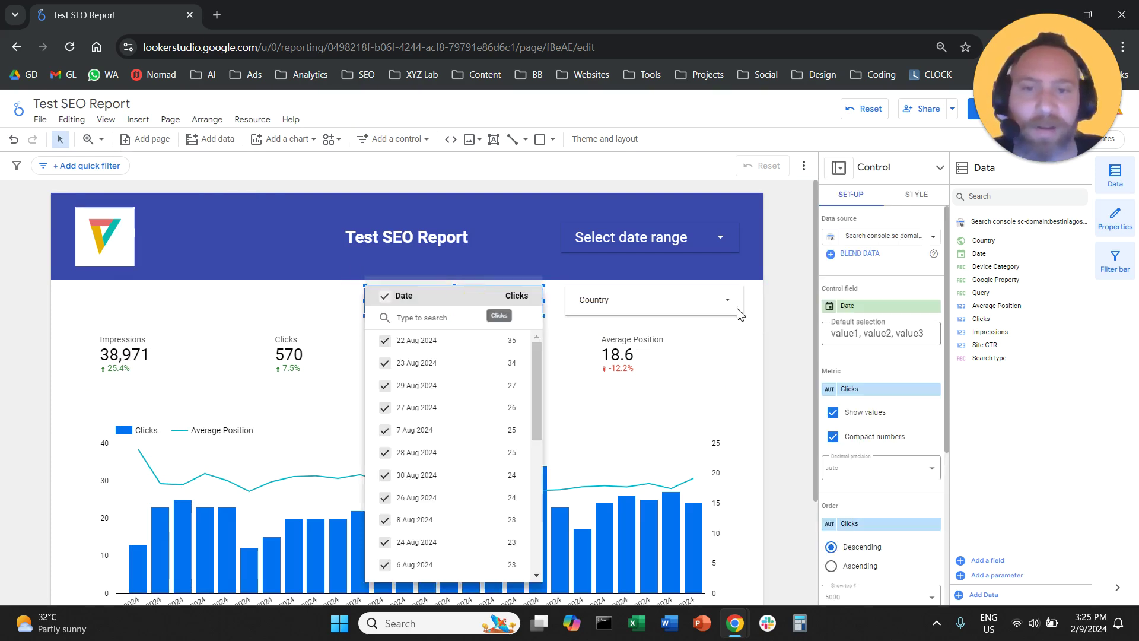
click(792, 316)
click(895, 309)
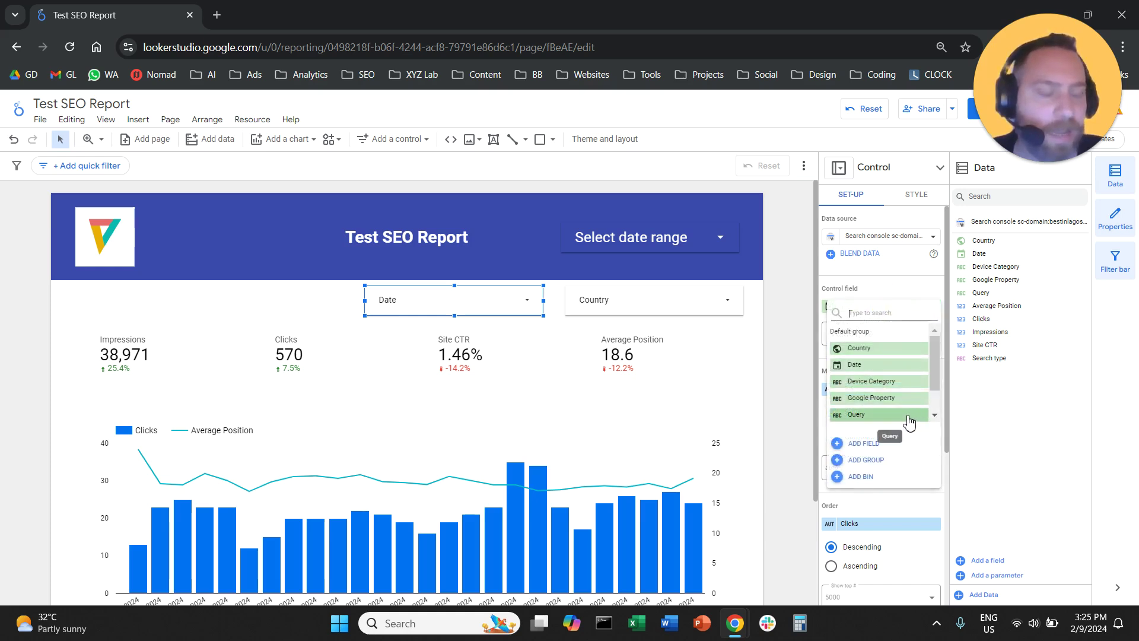
click(900, 385)
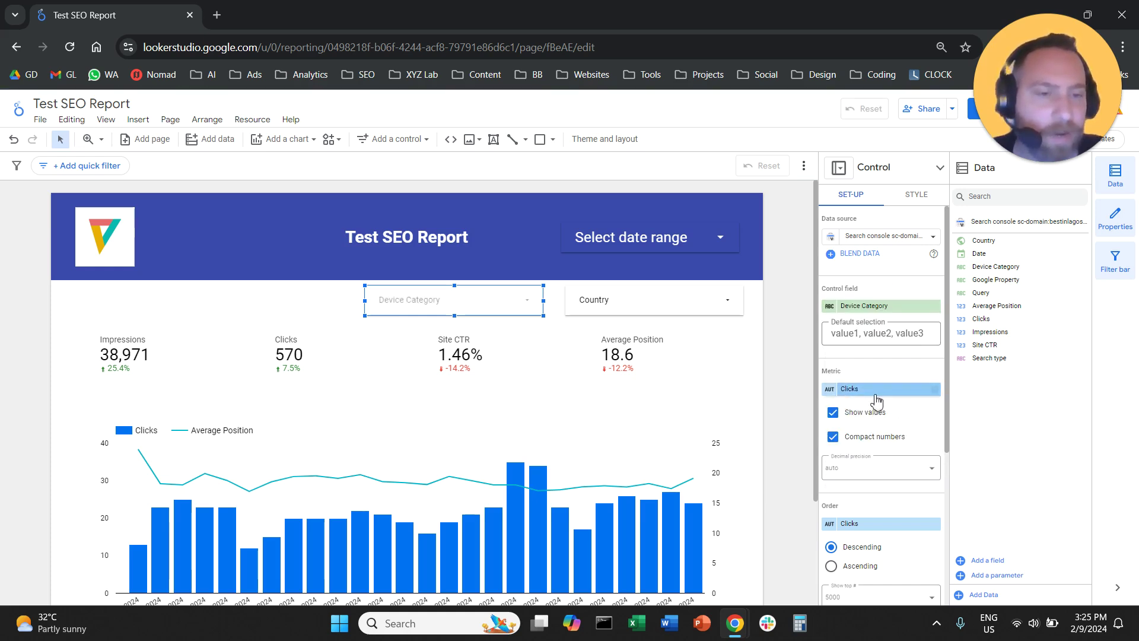
click(695, 310)
click(519, 318)
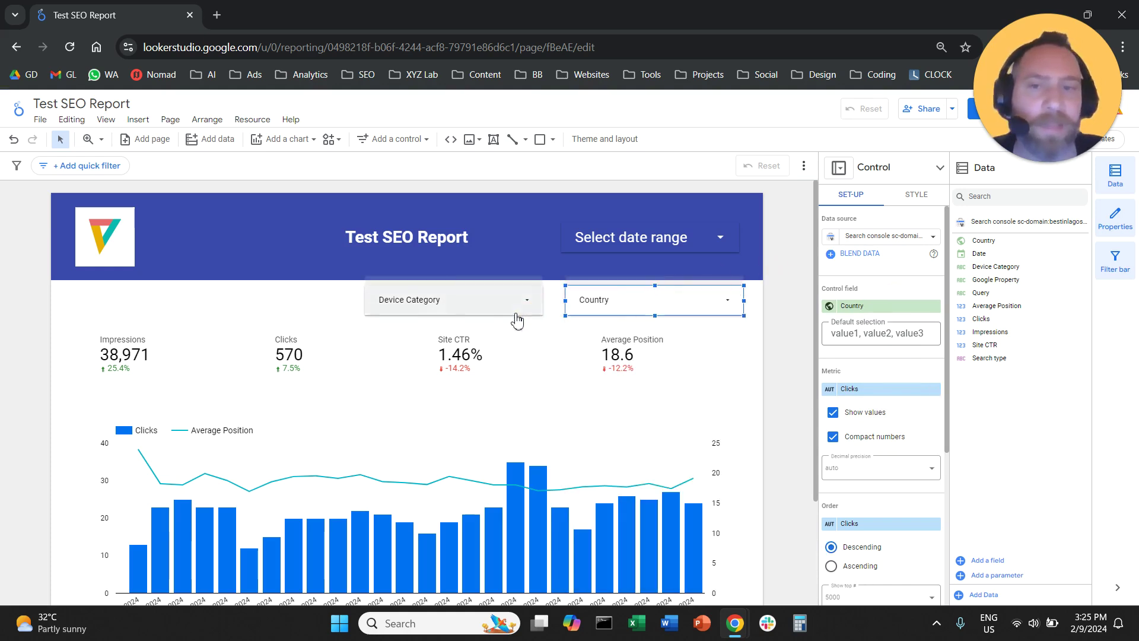
click(518, 315)
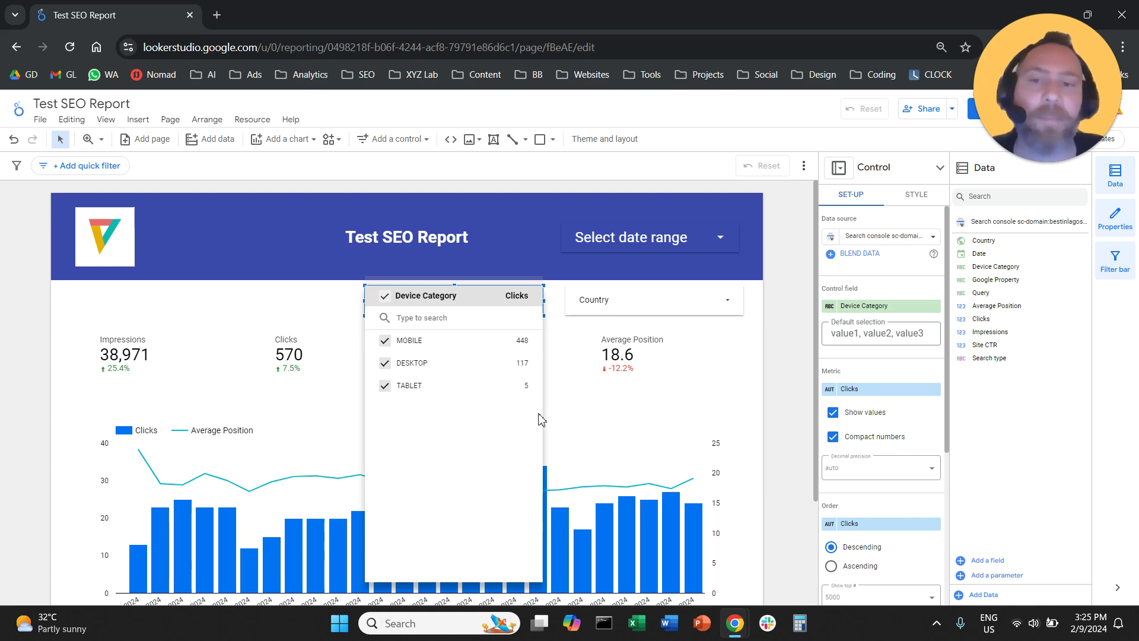
click(788, 325)
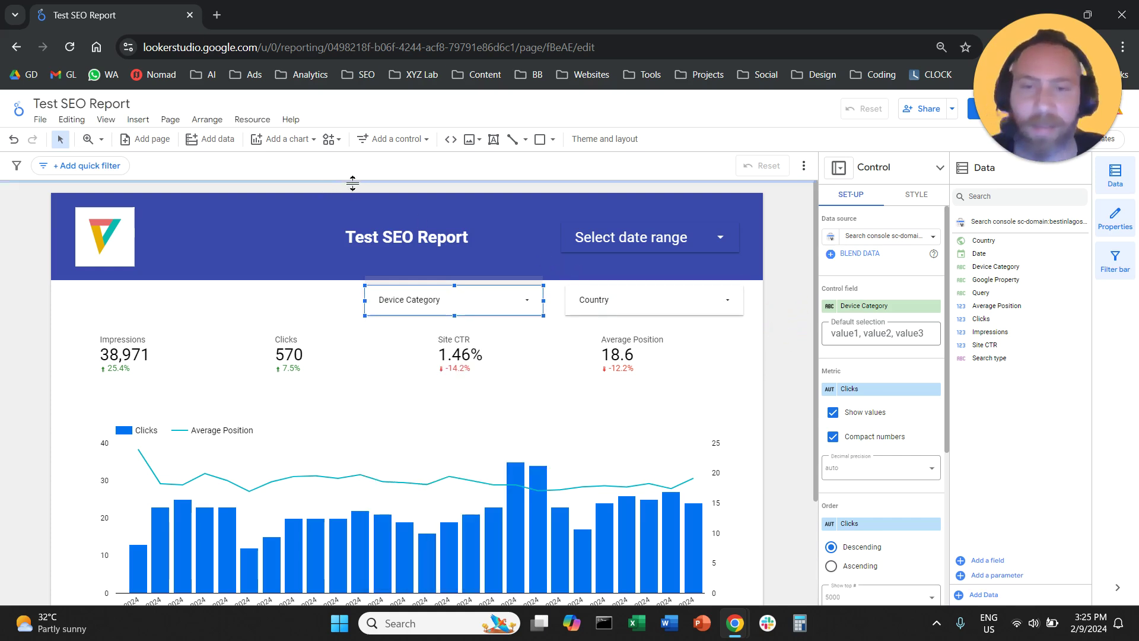
Duplicate the Device Category control to its left and set the copy's control field to Query.
drag(501, 309, 302, 300)
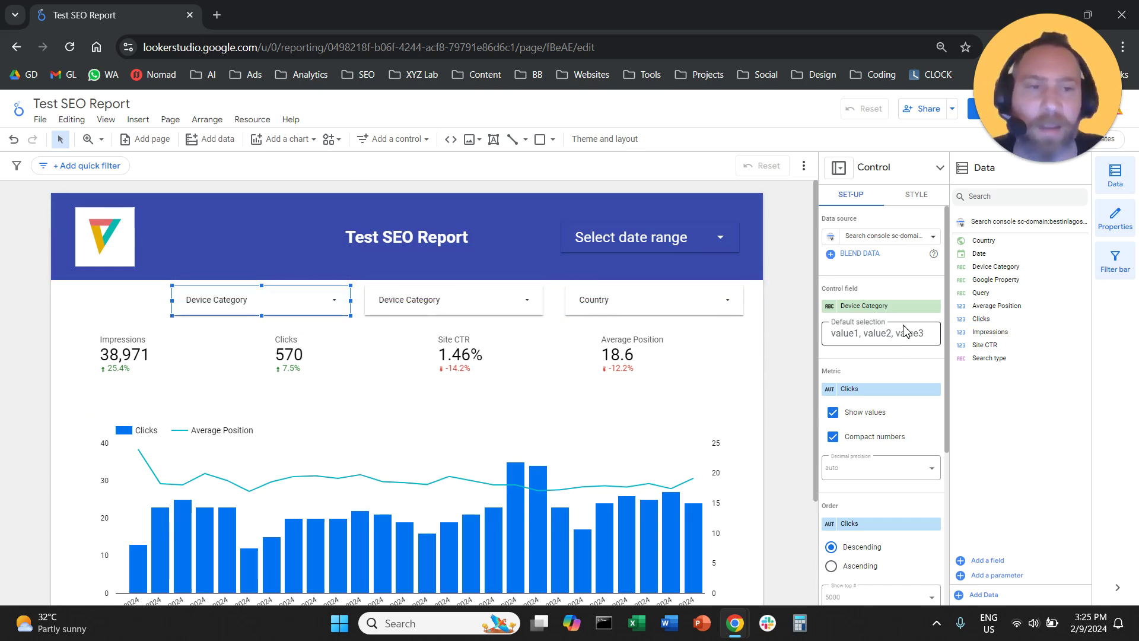
click(870, 306)
click(876, 418)
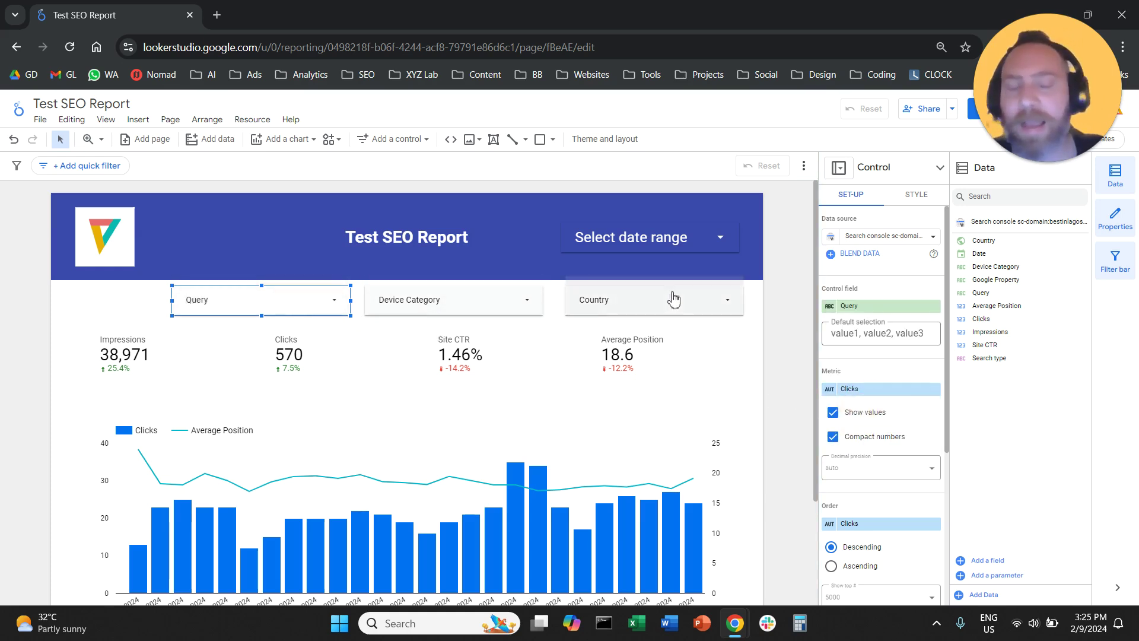
Set the report's date range control to This year to date.
click(714, 246)
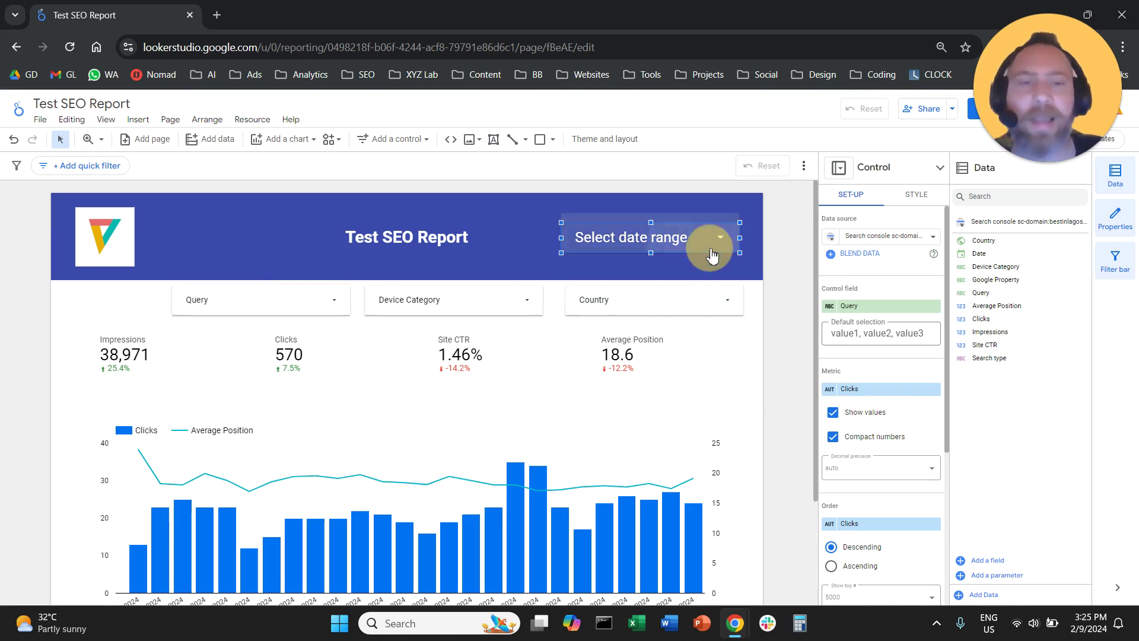
click(714, 245)
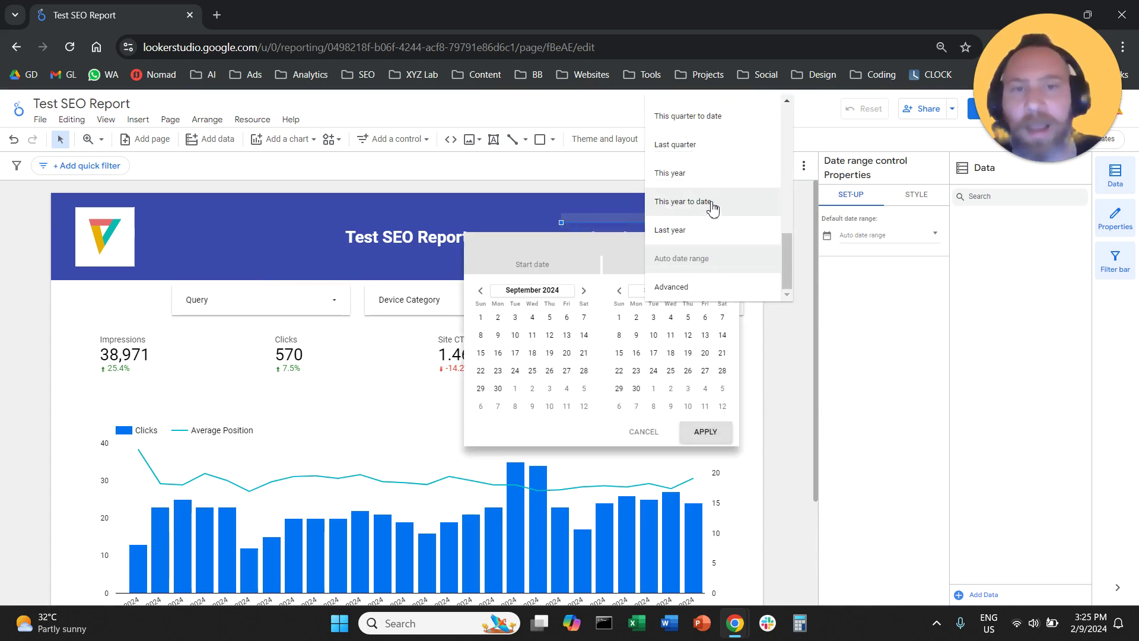
click(713, 200)
click(706, 432)
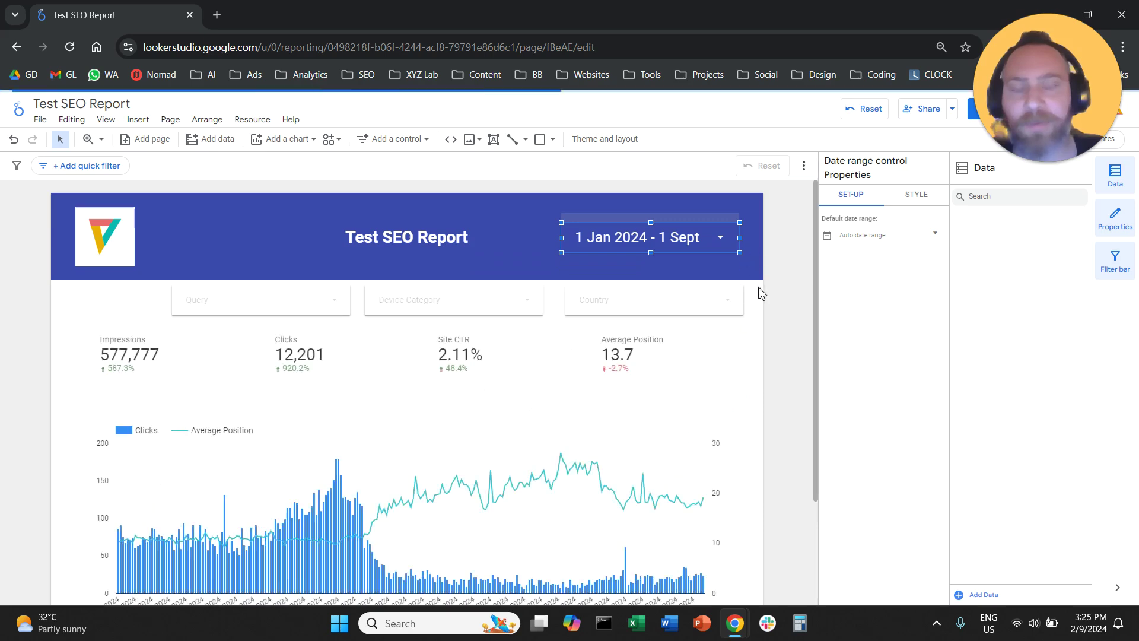
Filter the report to United Kingdom only with the Country drop-down list.
click(713, 302)
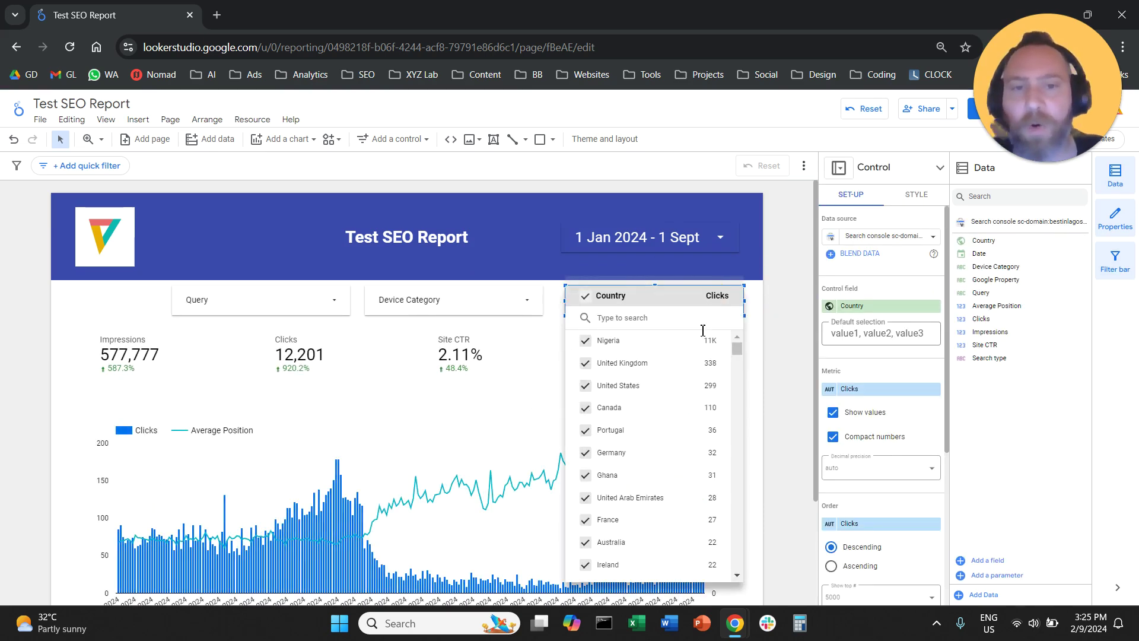
click(697, 363)
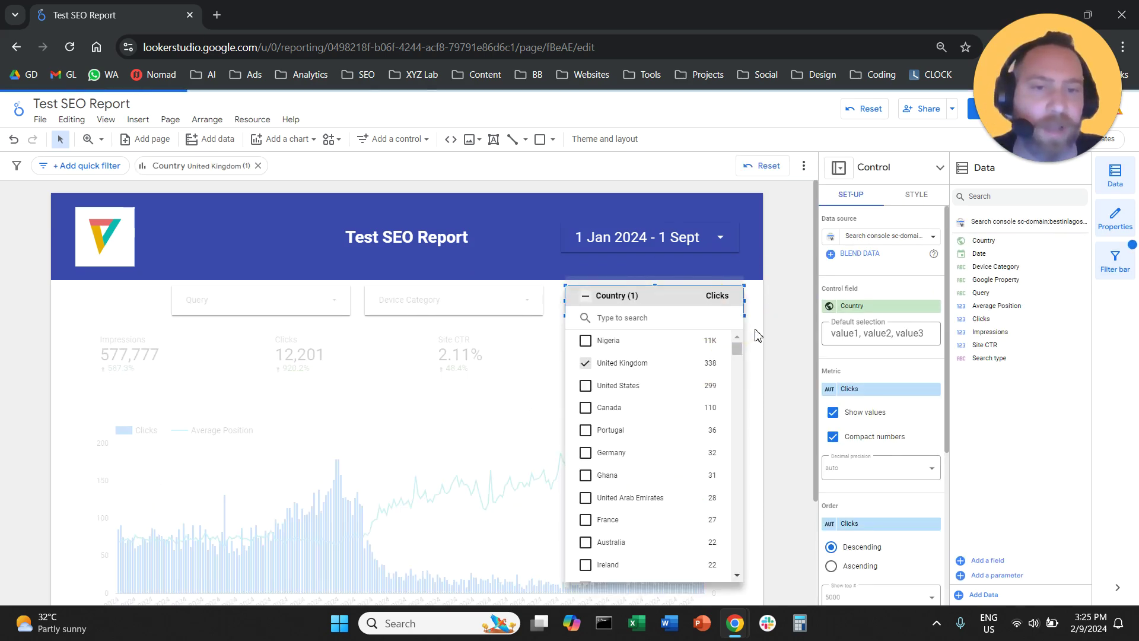
click(509, 358)
Check the values listed in the Device Category and Query drop-down lists under the United Kingdom filter.
click(492, 288)
click(496, 304)
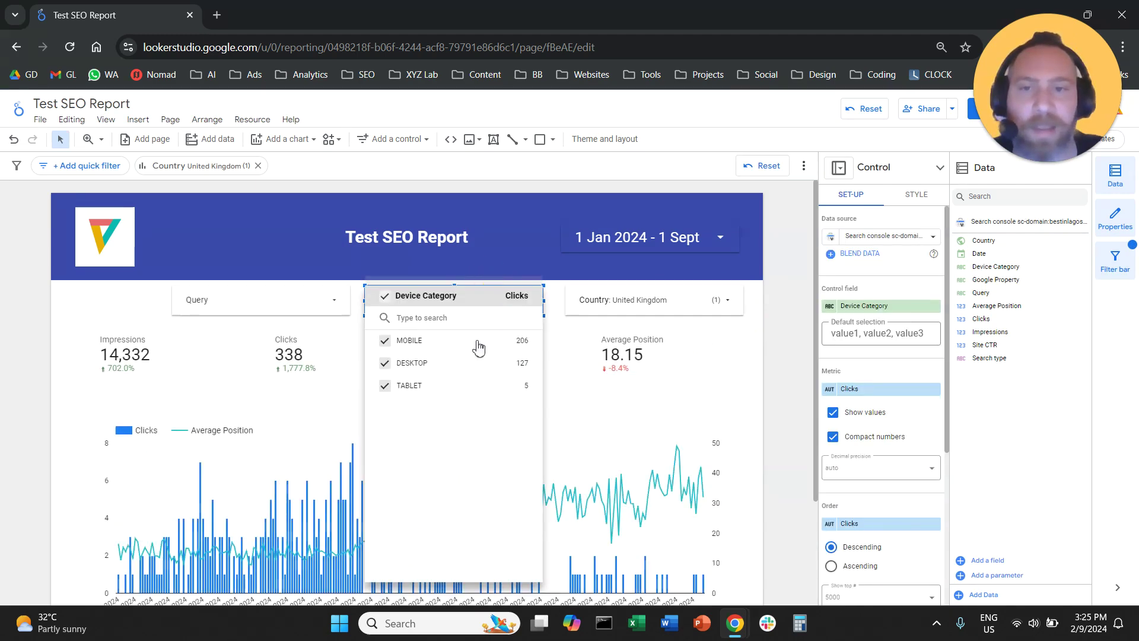
click(289, 305)
click(333, 310)
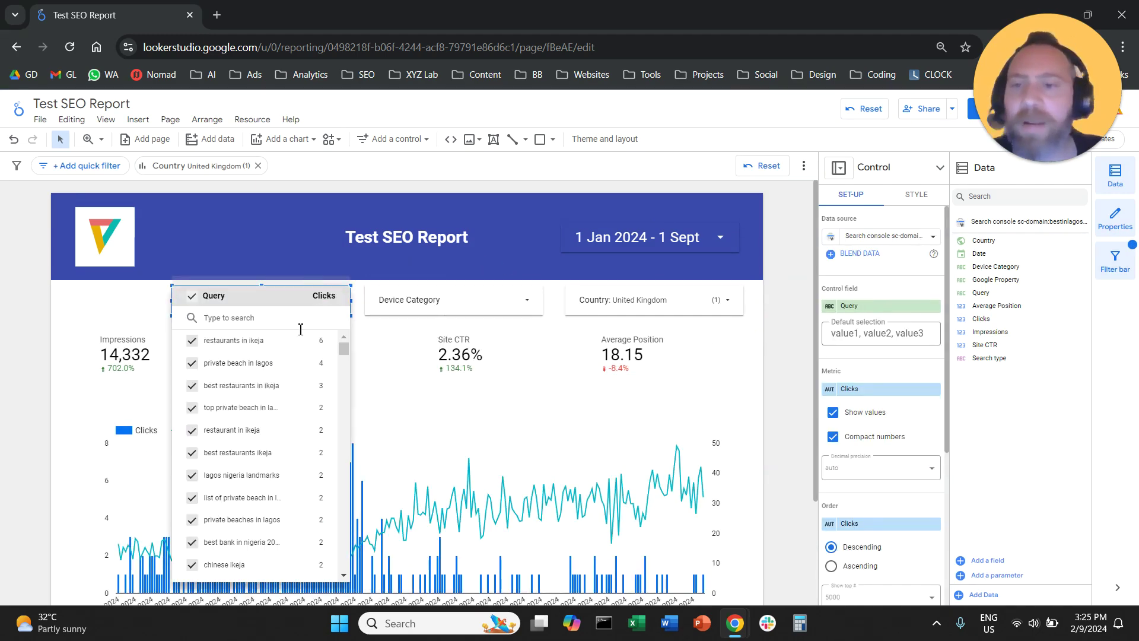
click(74, 368)
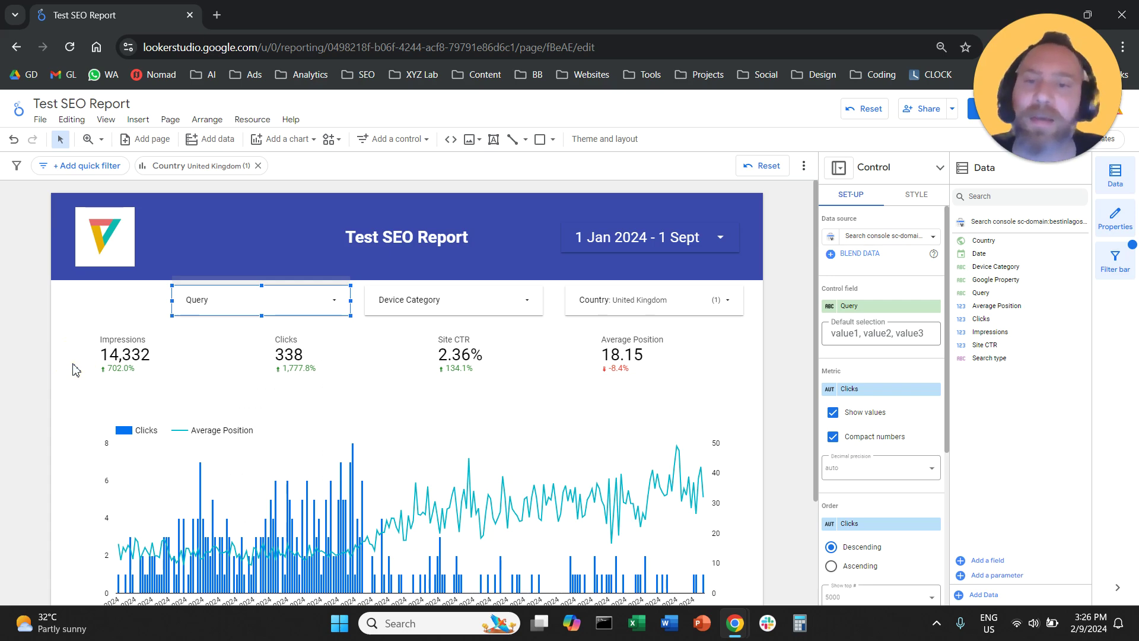
Remove the United Kingdom filter by reselecting every country in the Country drop-down list.
click(724, 314)
click(587, 297)
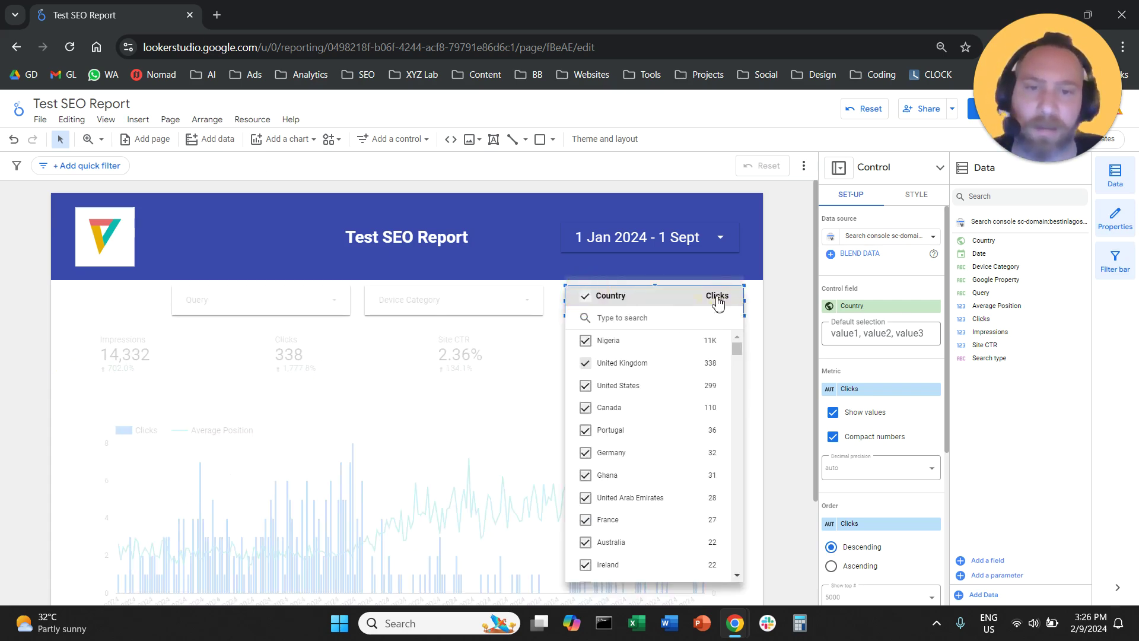
click(781, 295)
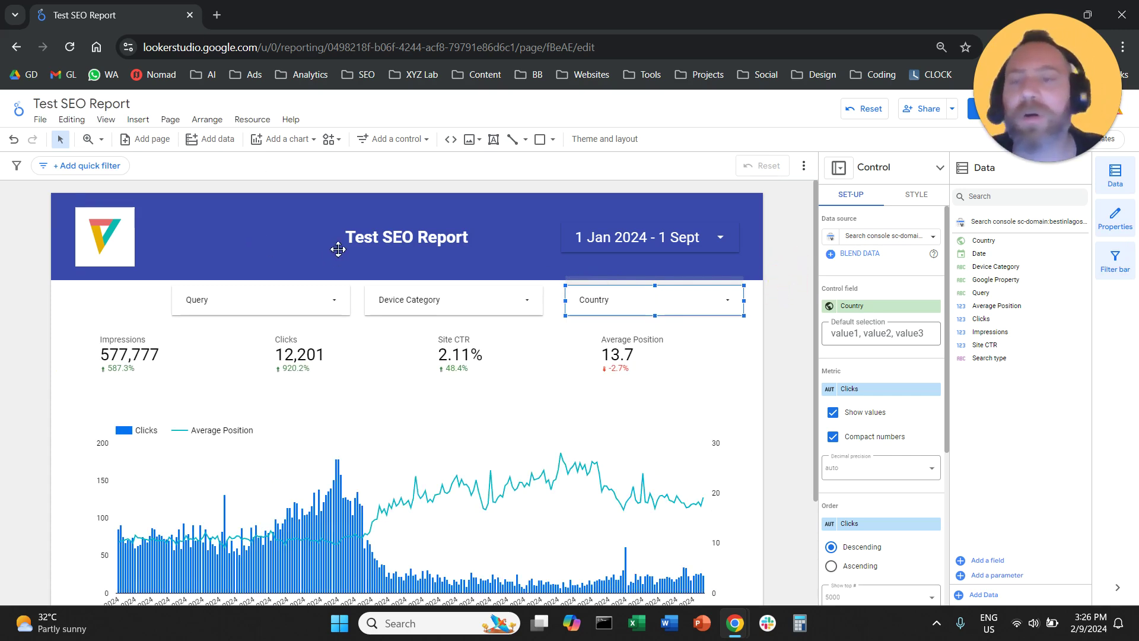
Move the four scorecards and the combo chart together slightly down, widening the gap beneath the filter controls.
drag(141, 380, 635, 542)
drag(498, 444, 497, 458)
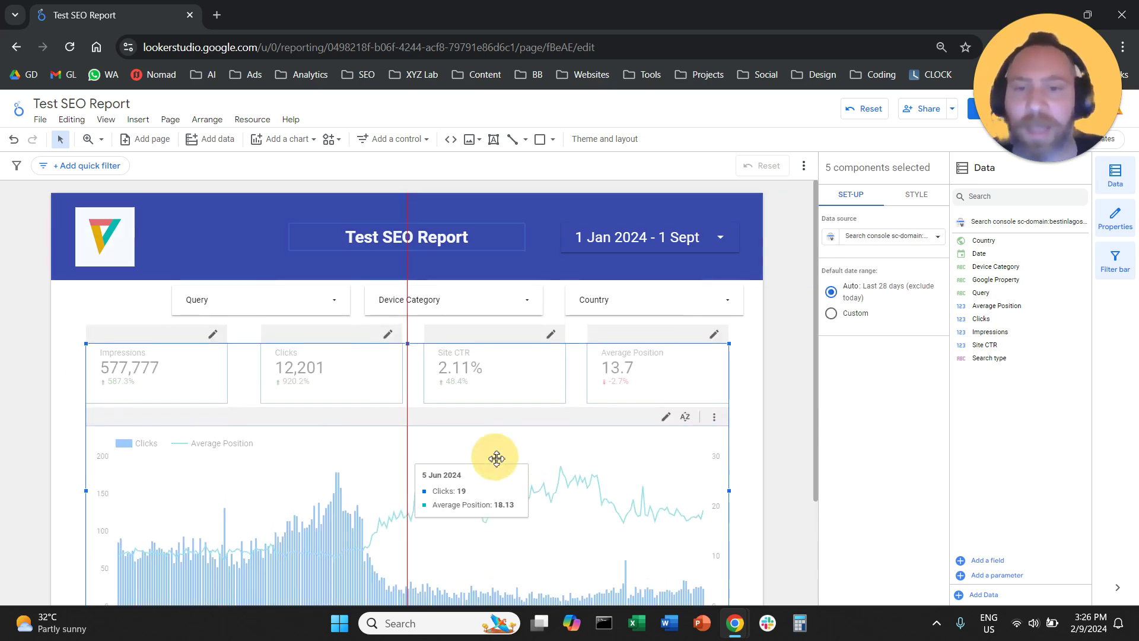
click(496, 454)
Align the three drop-down controls as a group with the logo's left edge and narrow them to free space beside Country.
drag(617, 320, 168, 308)
drag(478, 302, 382, 305)
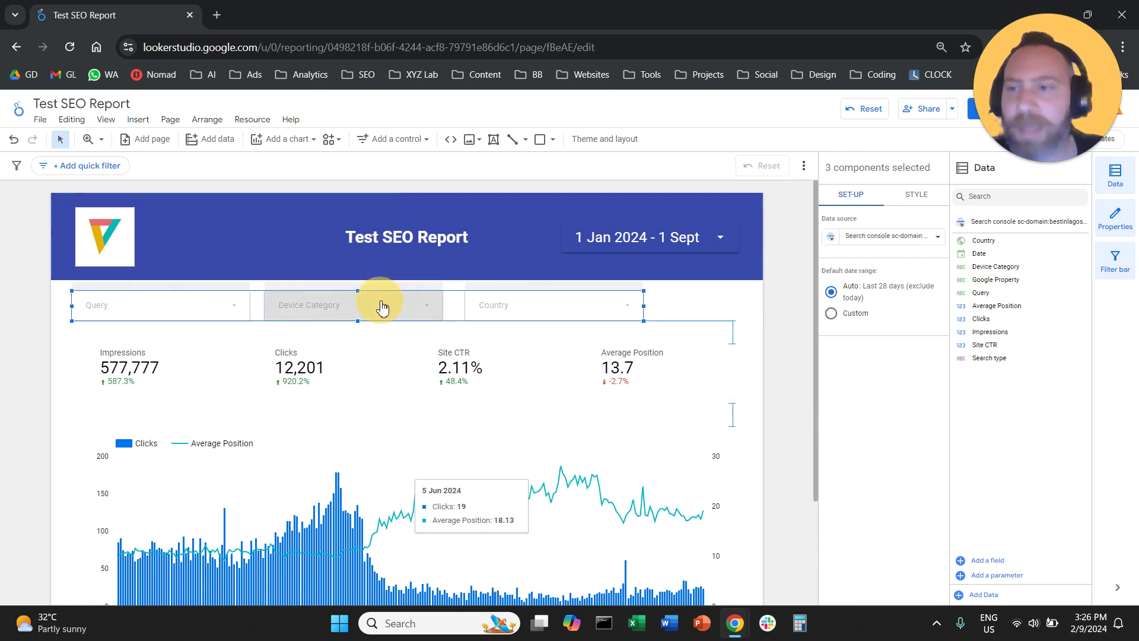
click(381, 305)
drag(662, 304, 146, 301)
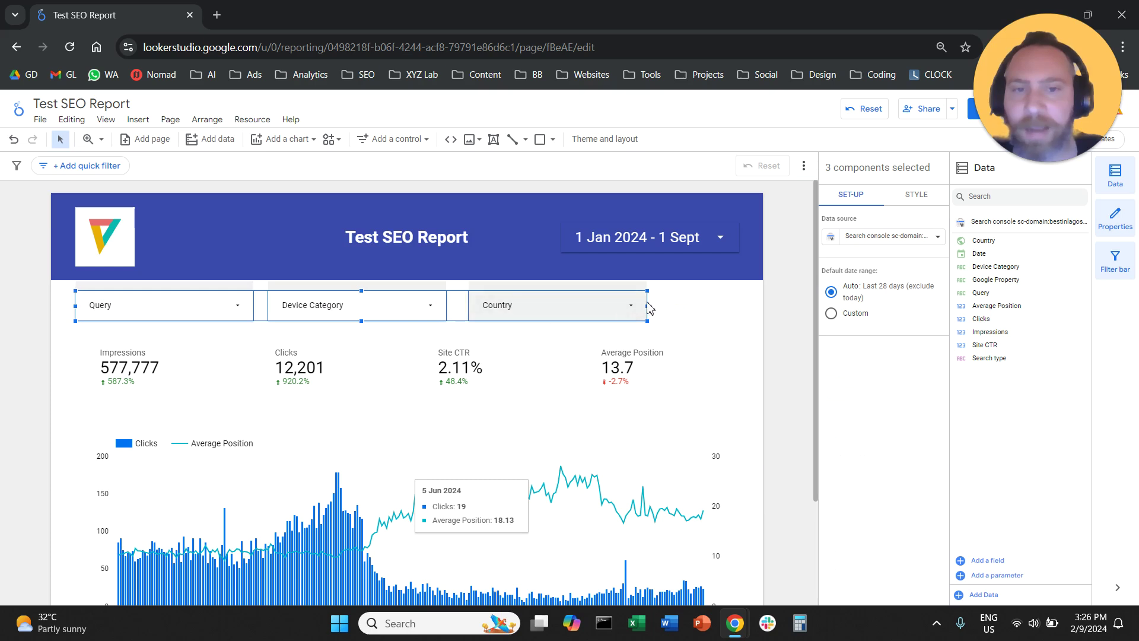
drag(647, 306, 515, 310)
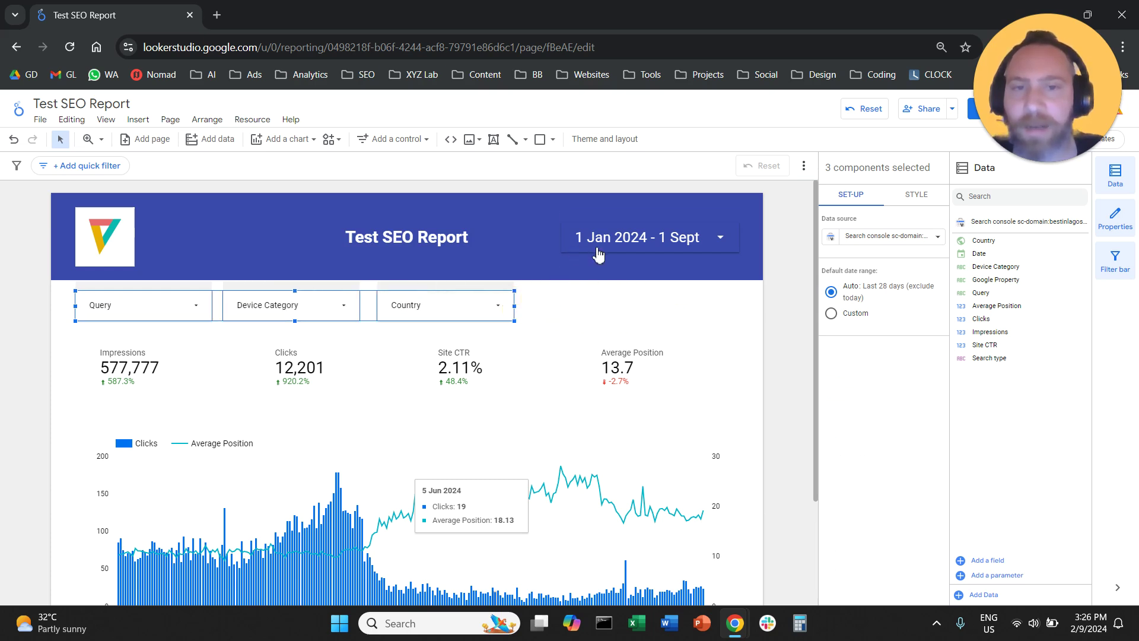
Move the date range control from the header into the filter row beside Country and set its text colour to black.
drag(598, 249, 580, 310)
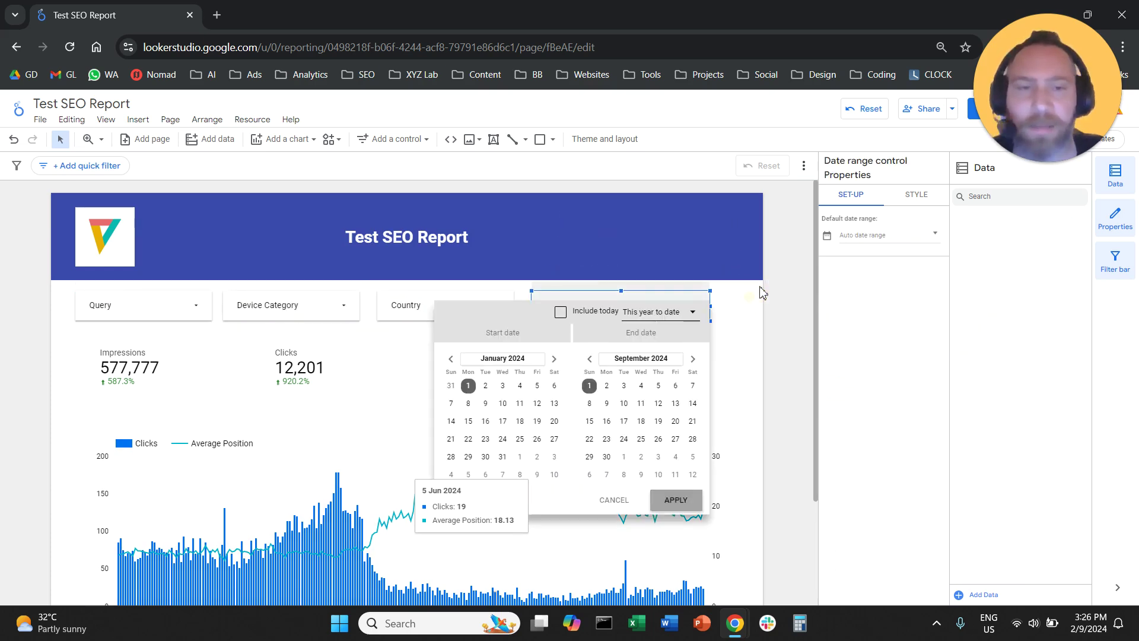
click(913, 195)
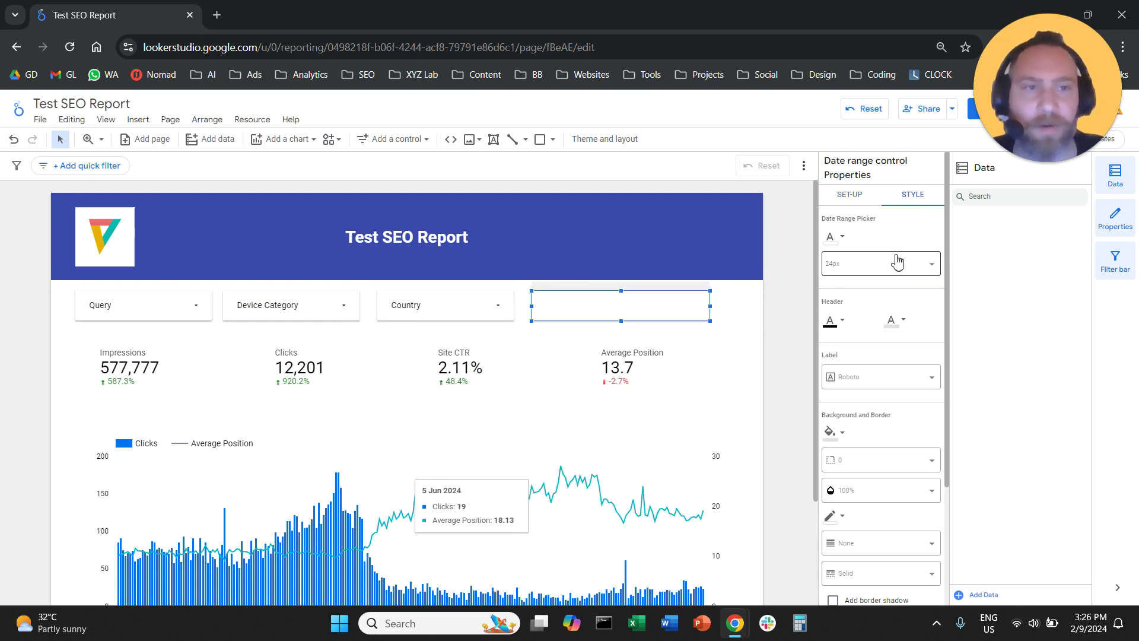
click(836, 237)
click(868, 273)
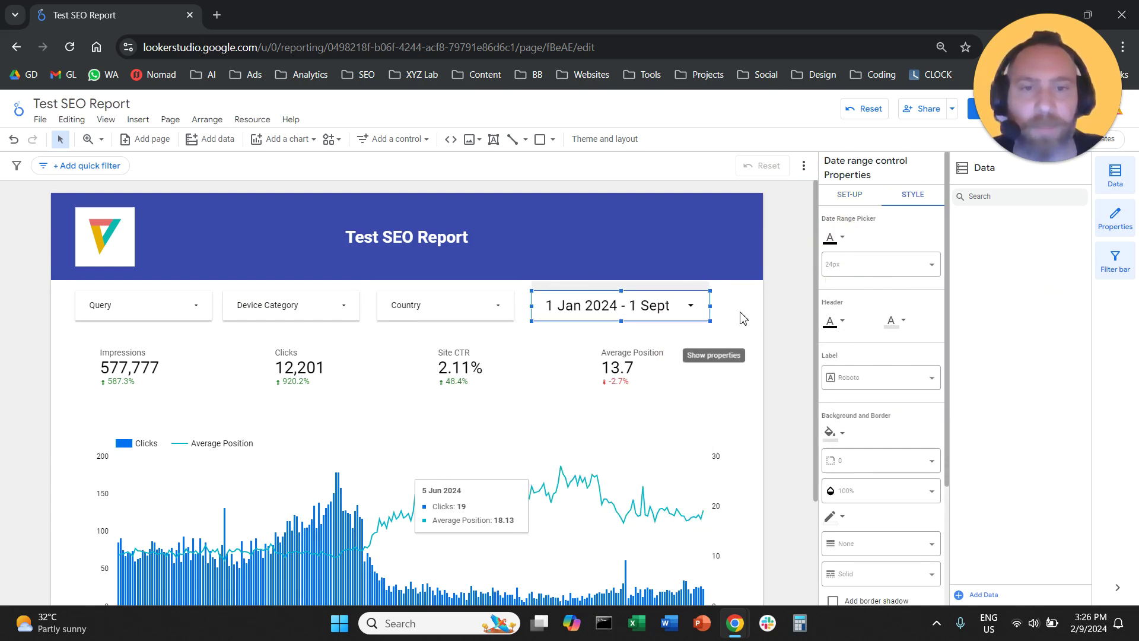
Set the date range picker's font size to 14px.
click(853, 273)
click(859, 402)
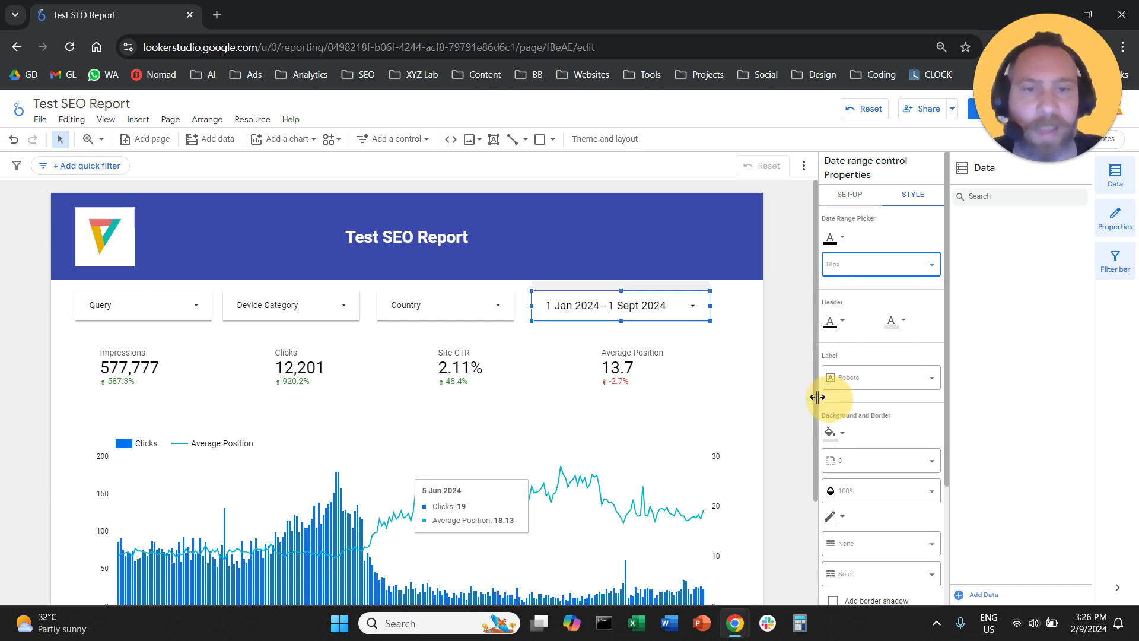
click(882, 267)
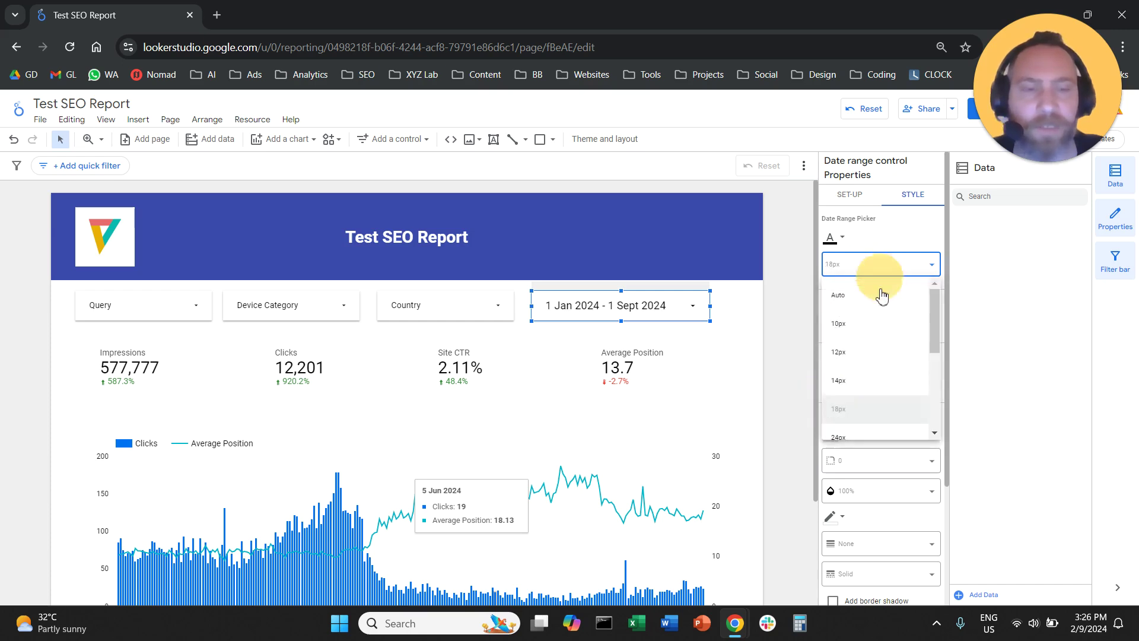
click(865, 379)
Widen the three drop-down controls and the date range control together so the filter row extends to nearly the header's right edge.
click(734, 299)
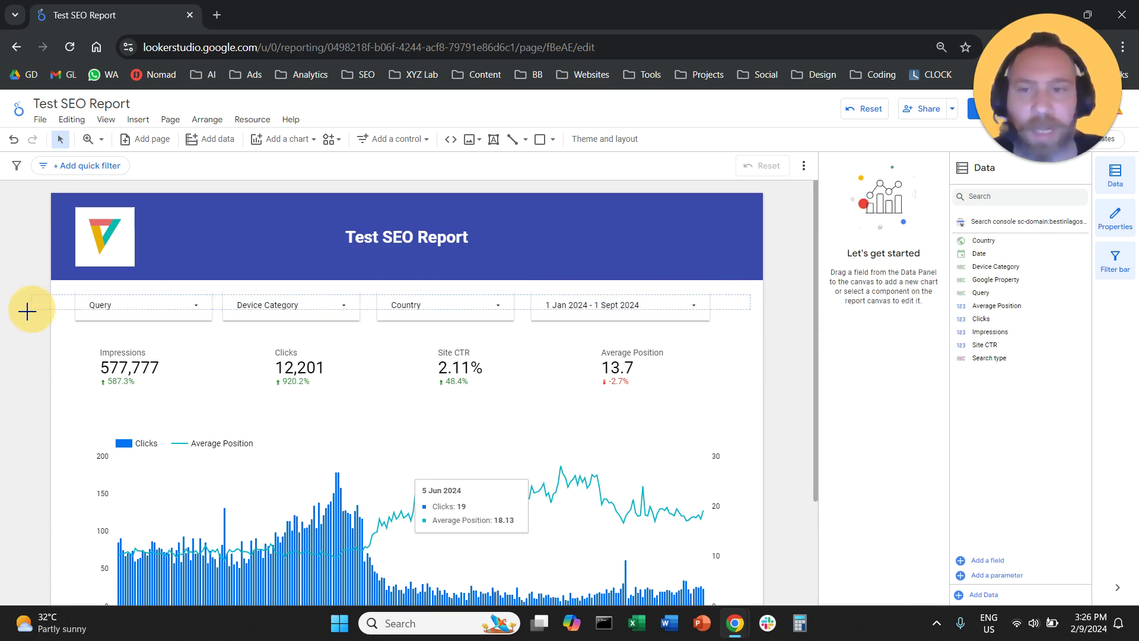
drag(26, 310, 89, 307)
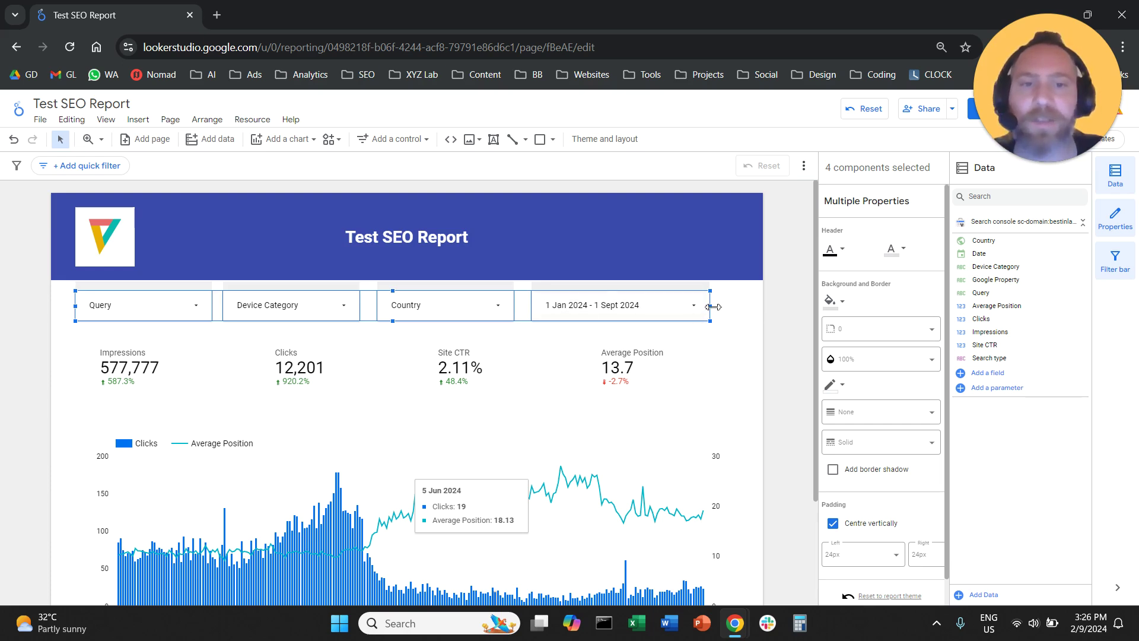
drag(713, 307, 747, 308)
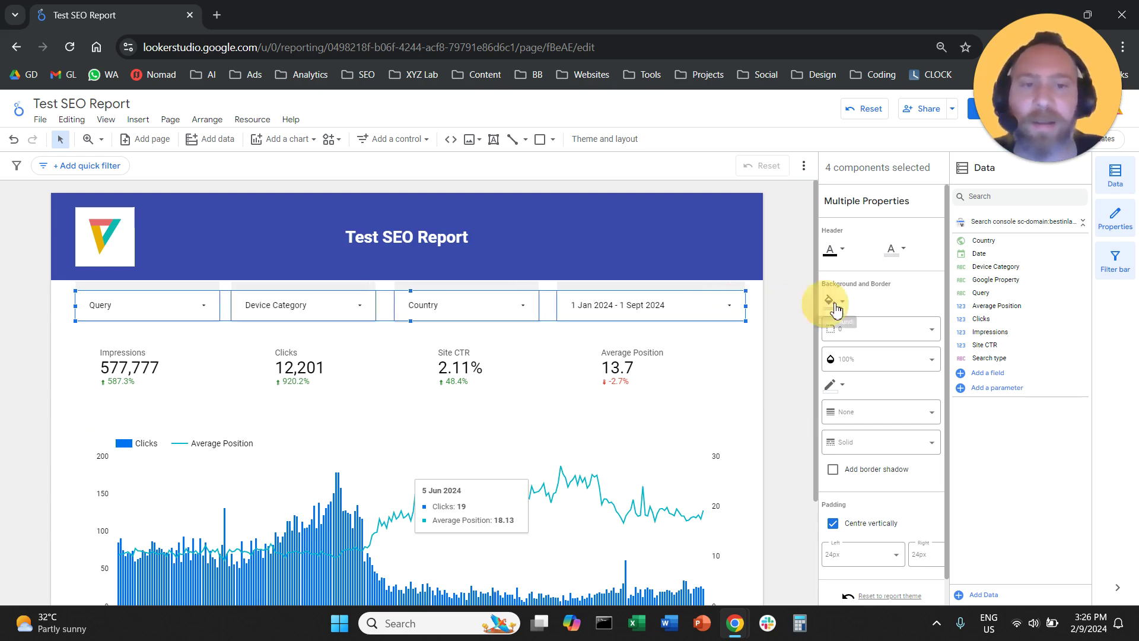
click(786, 302)
Set the current page's canvas height to 3000 px, keeping its width, to make room for more content below the combo chart.
scroll(787, 303, down, 3)
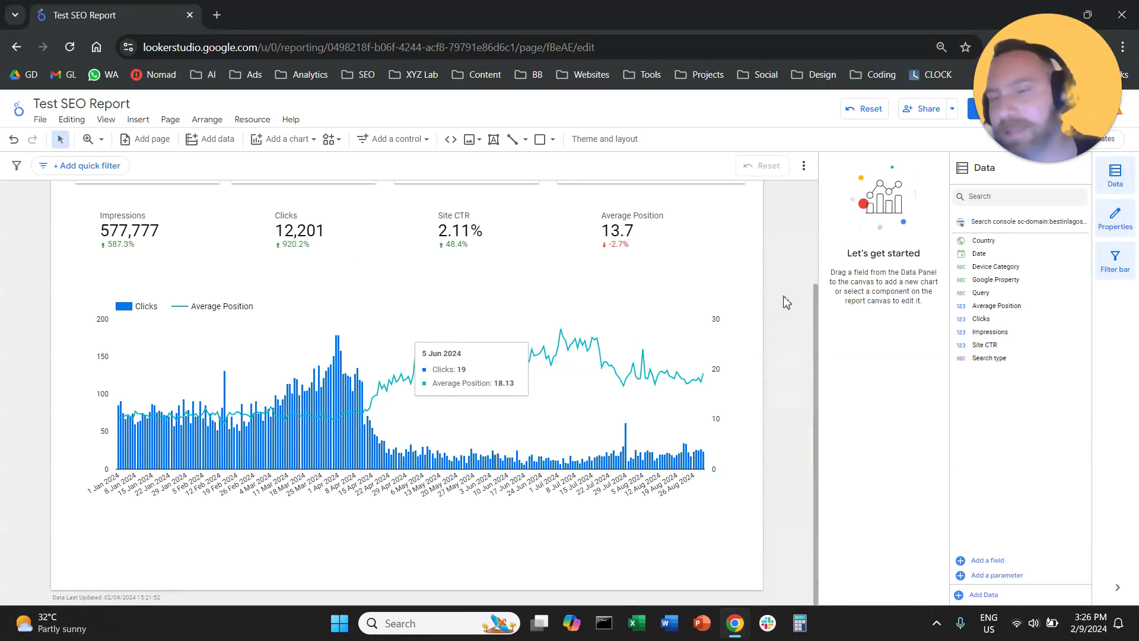
scroll(787, 303, up, 3)
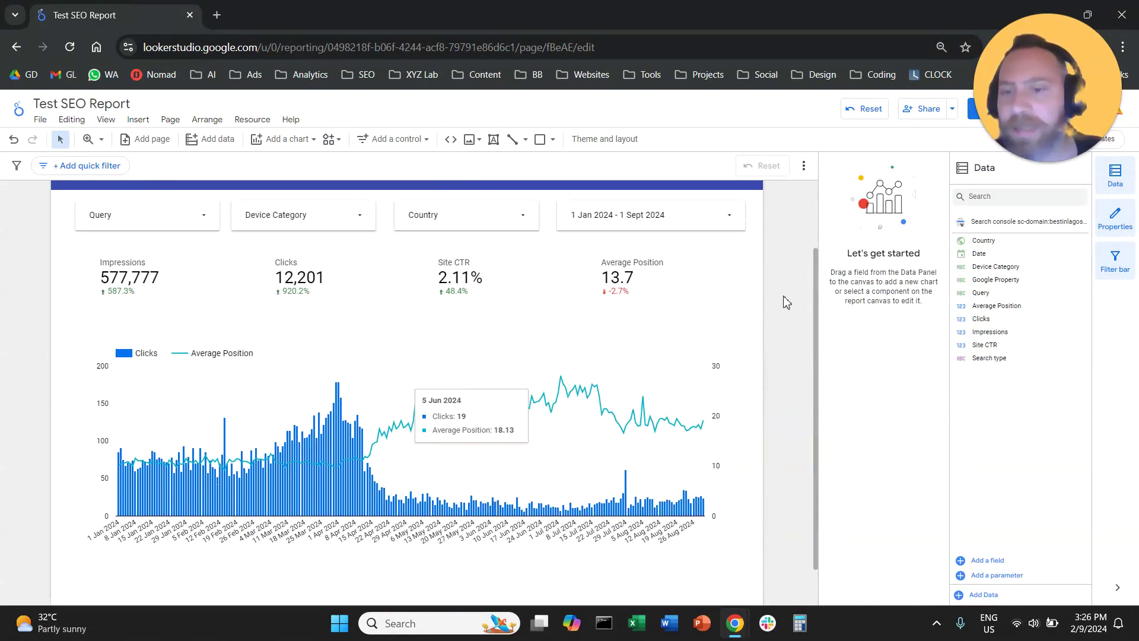
scroll(784, 301, down, 3)
scroll(334, 543, up, 3)
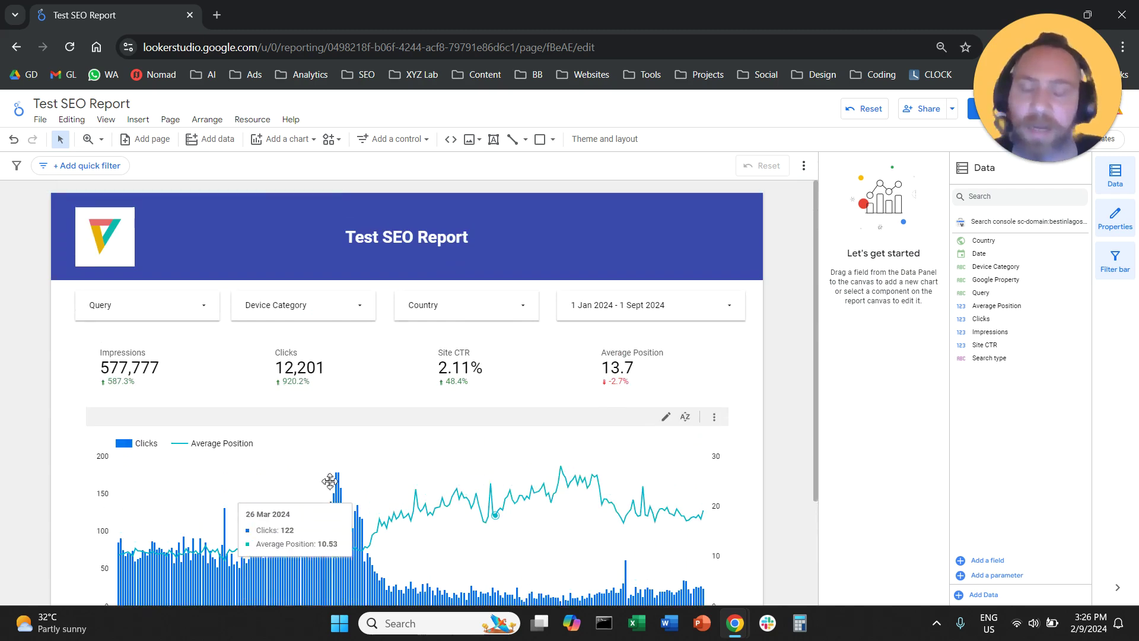
click(171, 120)
click(204, 196)
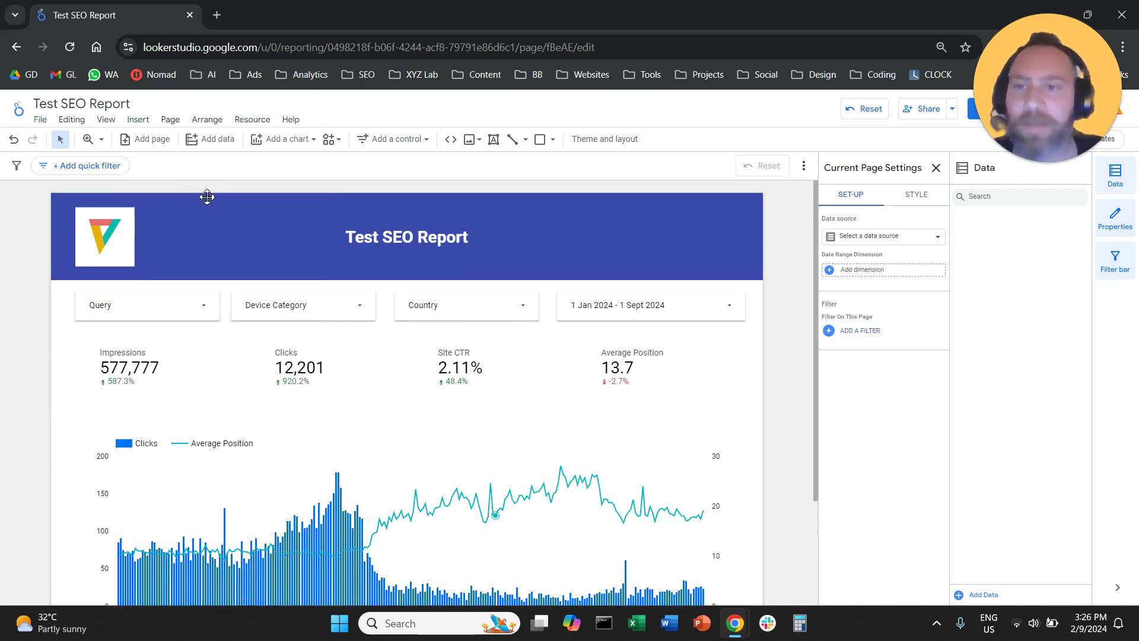
click(914, 194)
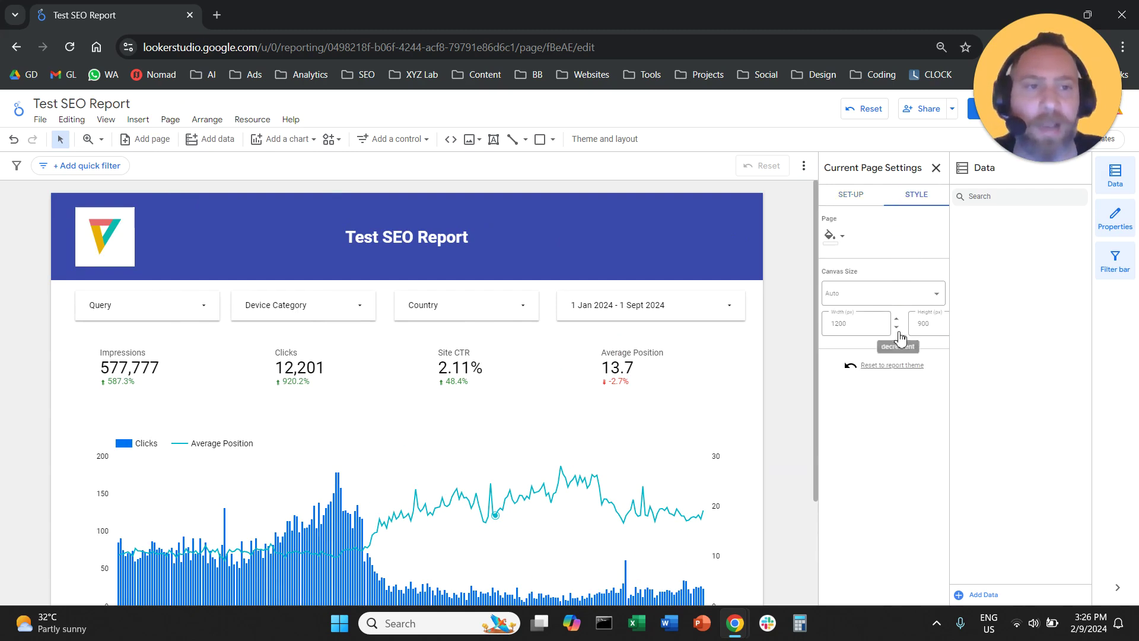
click(923, 323)
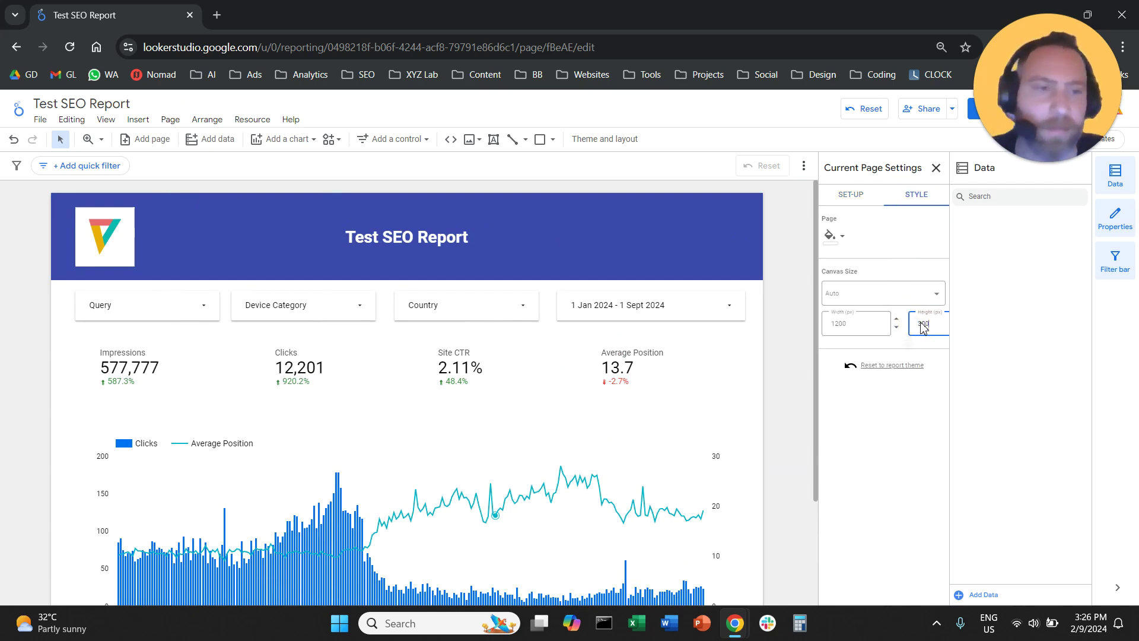
click(710, 388)
scroll(710, 323, down, 8)
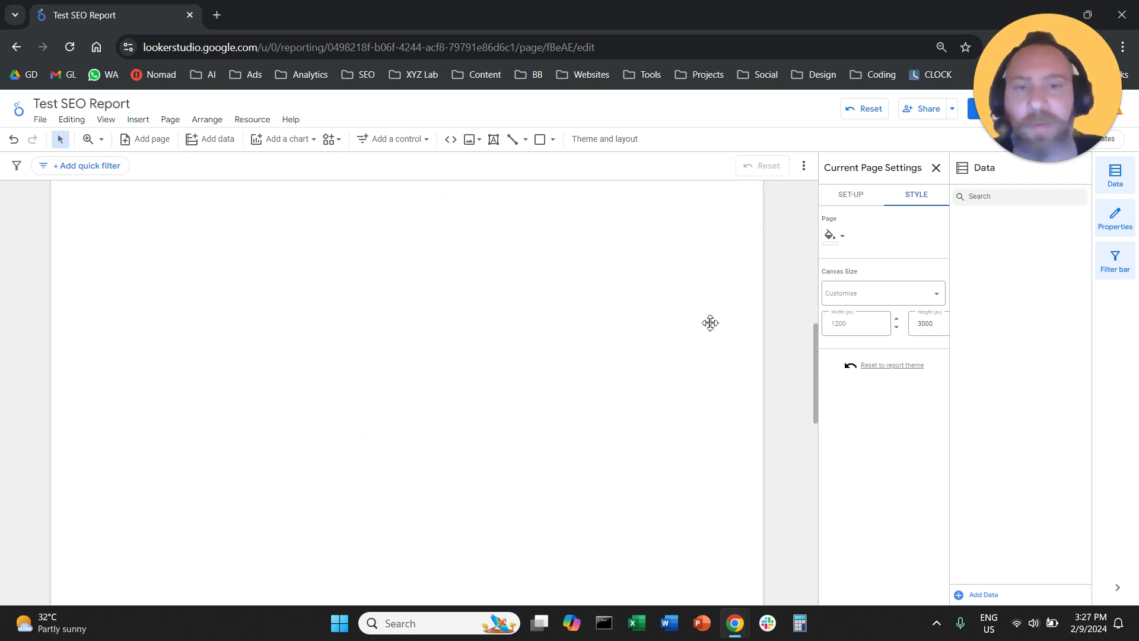
Insert a table beneath the combo chart, aligned with its left edge, and widen it to about the chart's width.
scroll(711, 326, up, 3)
scroll(711, 327, up, 4)
scroll(784, 297, up, 3)
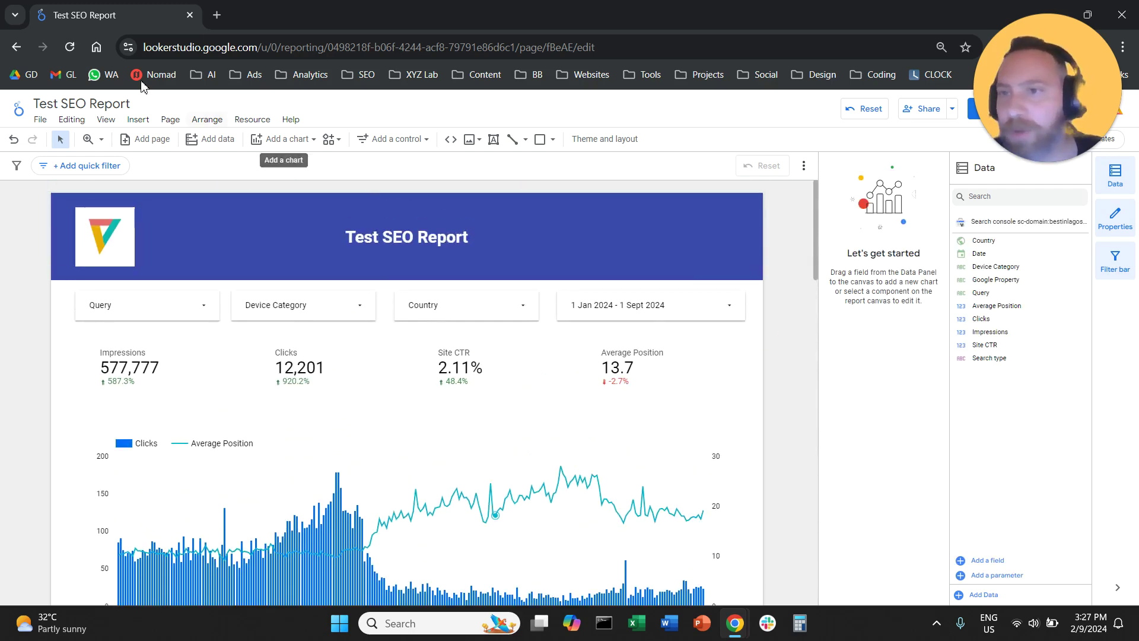
click(146, 129)
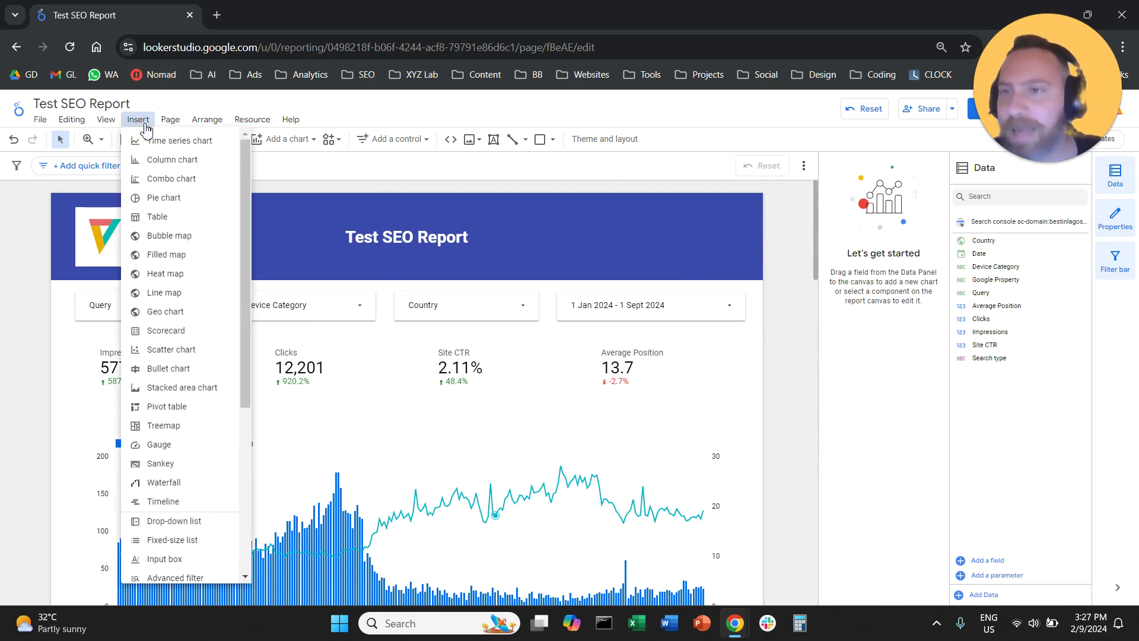
click(178, 217)
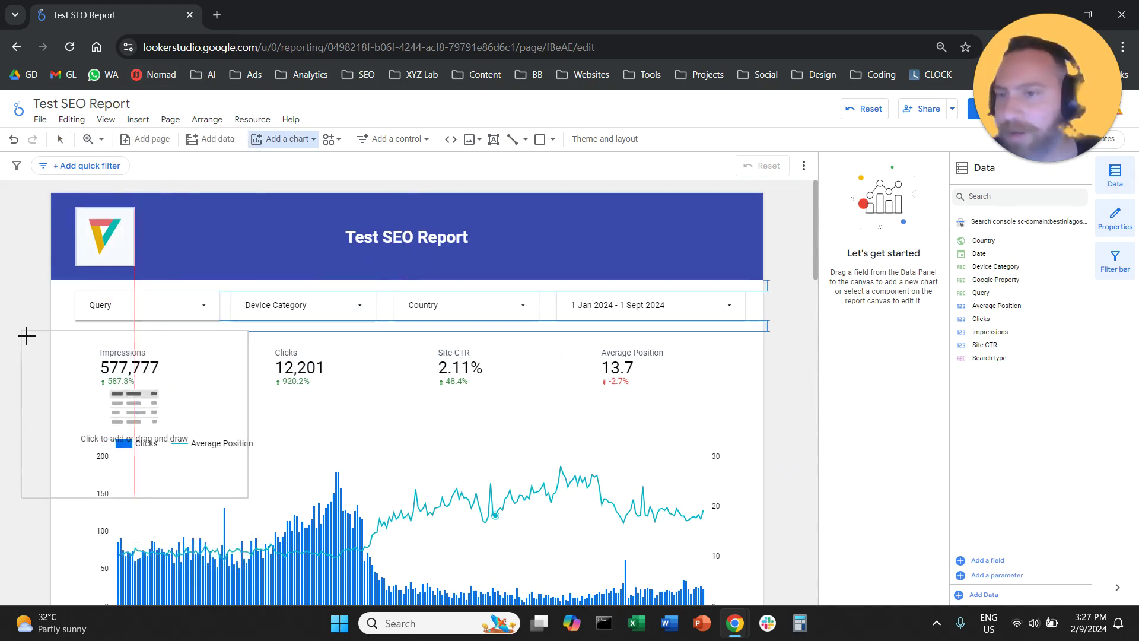
scroll(52, 333, down, 3)
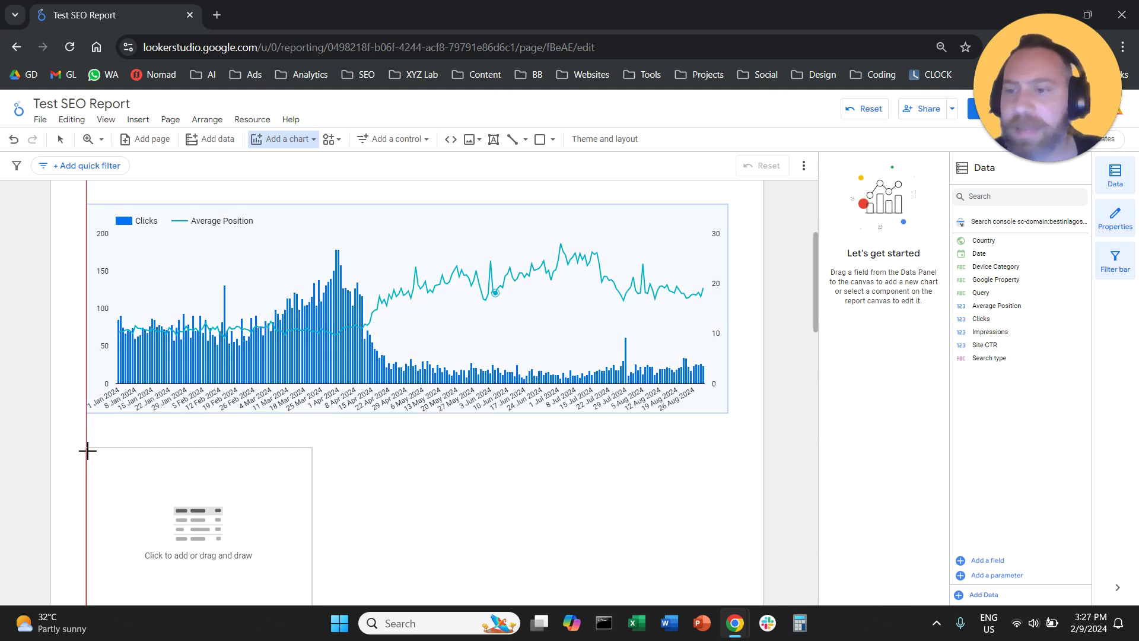
key(Escape)
click(396, 445)
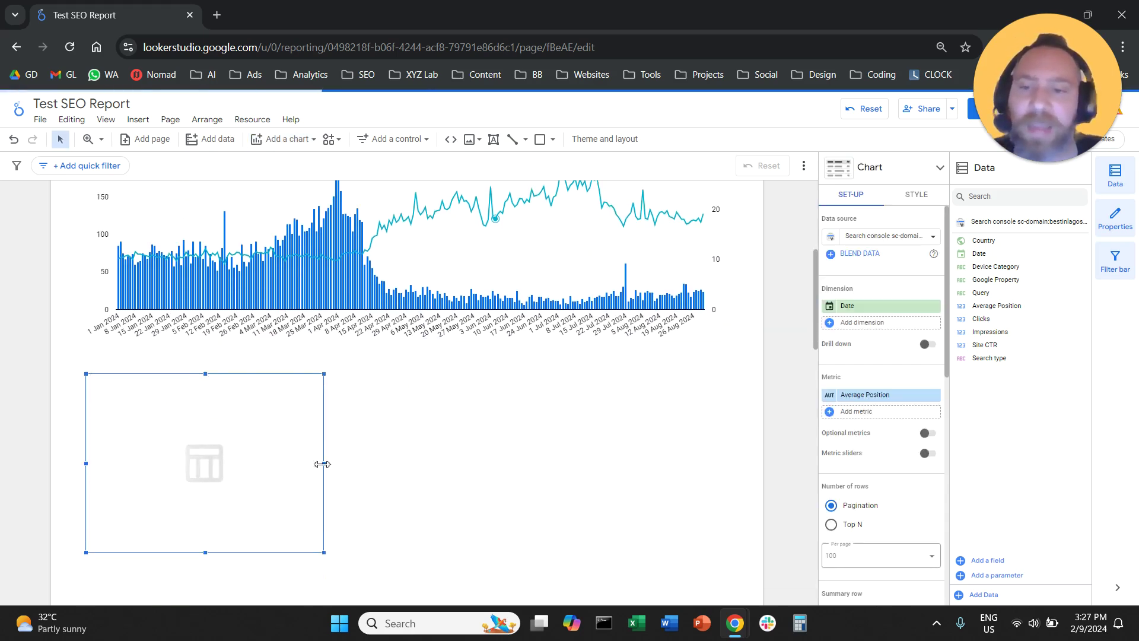
drag(326, 464, 725, 475)
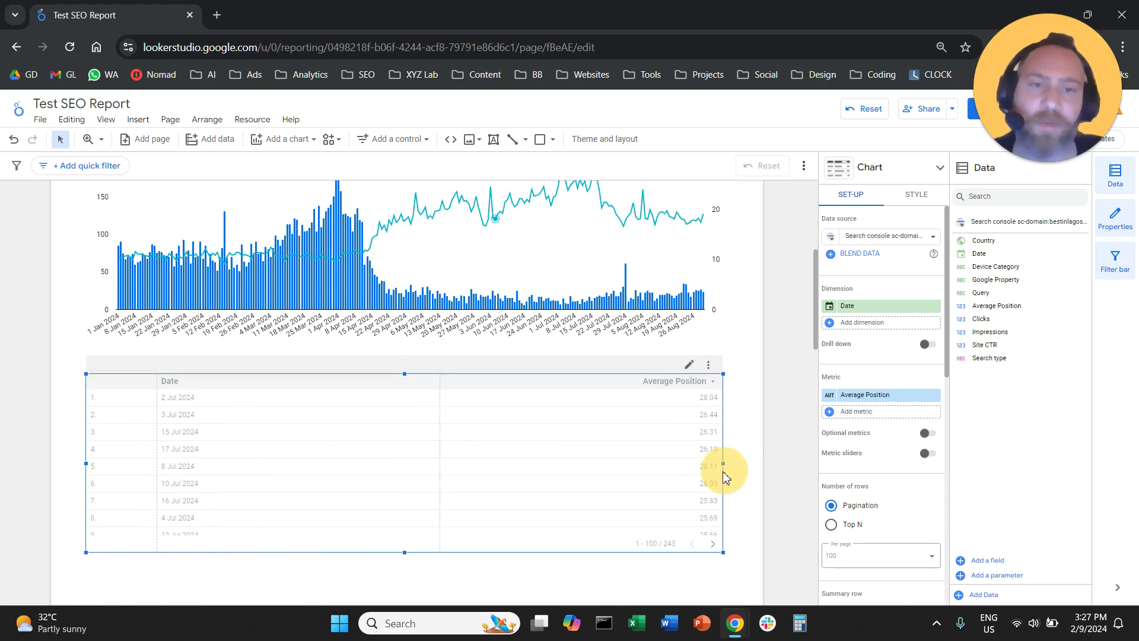
Set the new table's dimension to Query and replace its Average Position metric with Impressions.
click(858, 306)
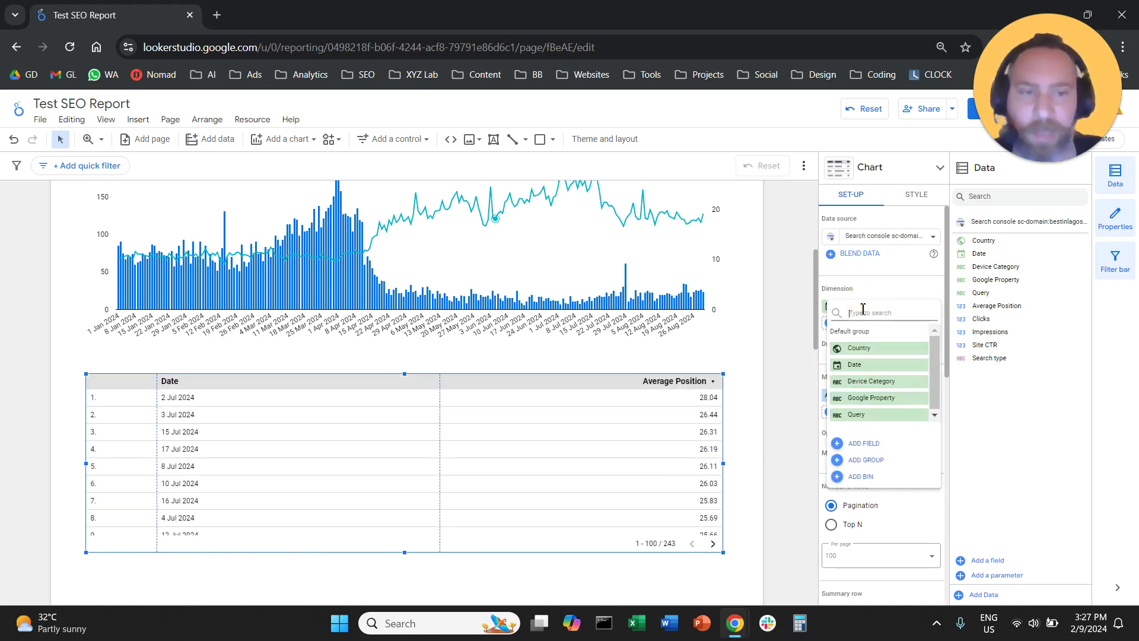
click(867, 415)
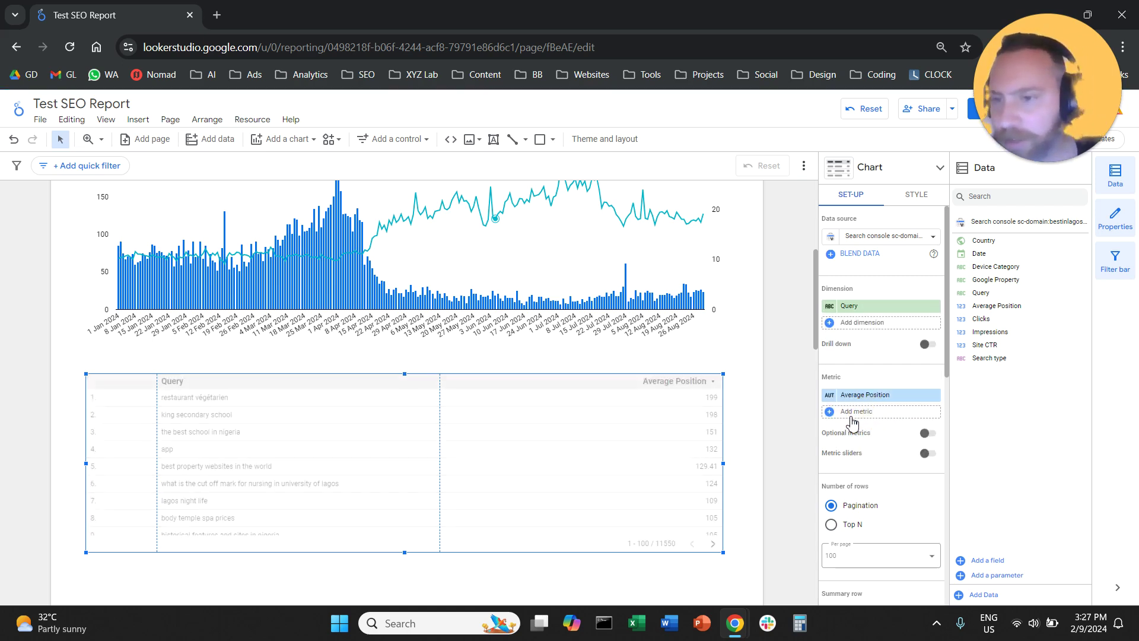
click(868, 395)
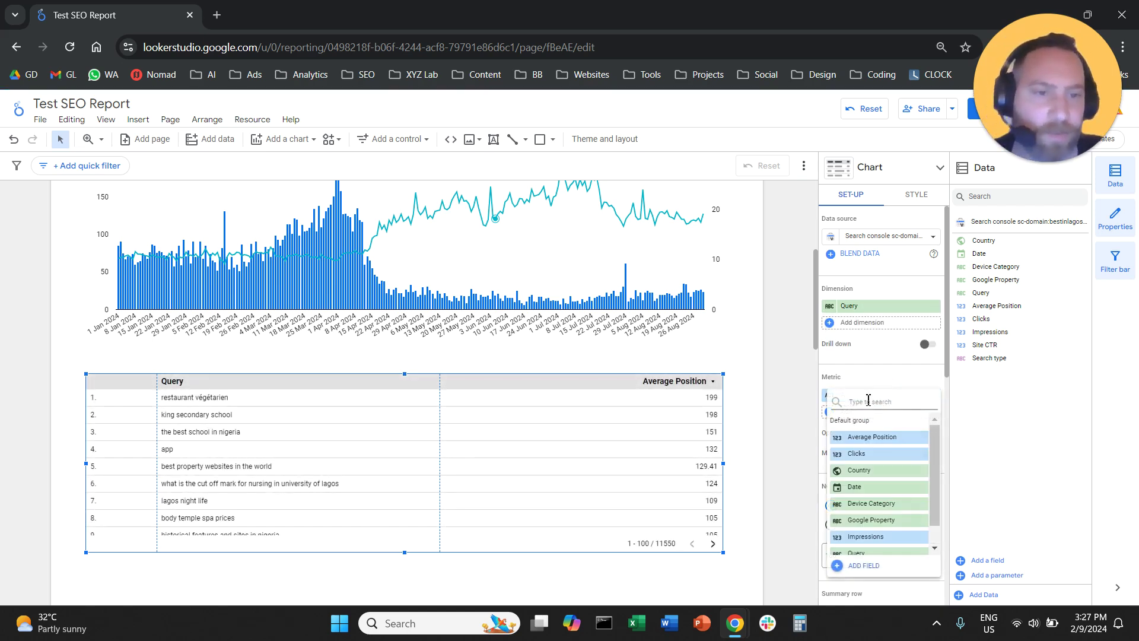
text(impres)
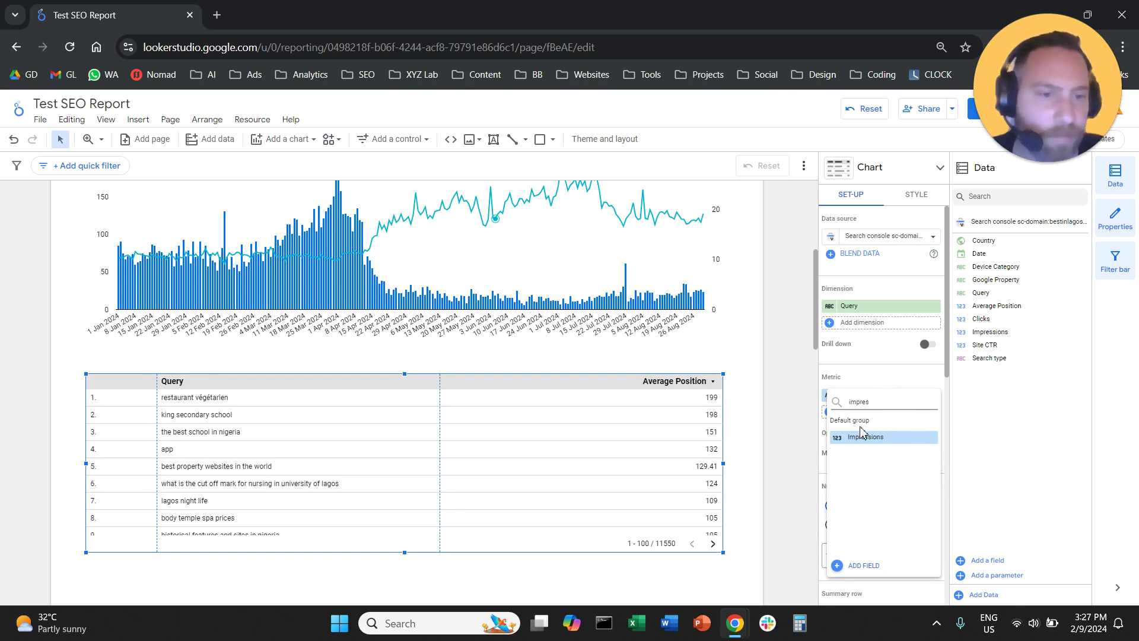
click(862, 436)
Add Clicks, Site CTR and Average Position as further metrics of the query table.
click(872, 412)
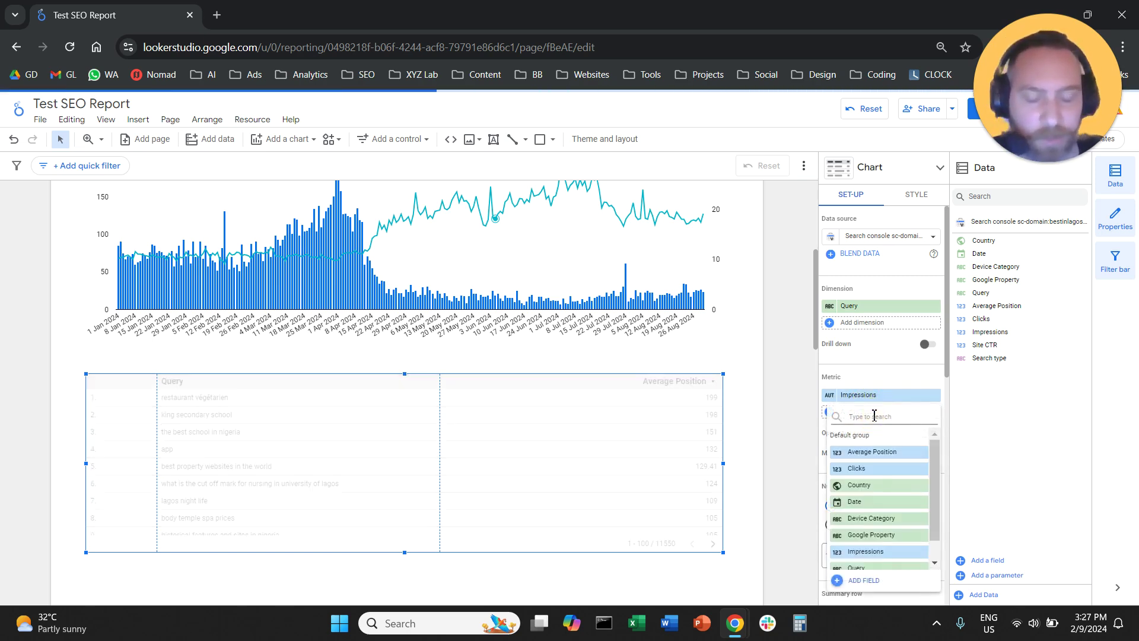
text(c)
click(860, 452)
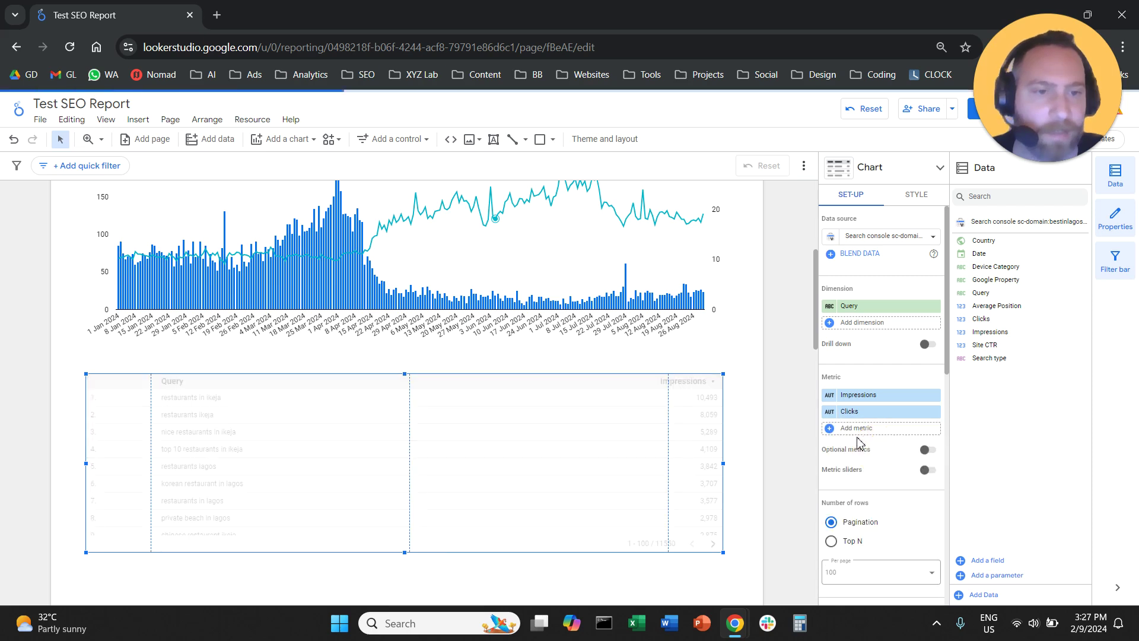
click(858, 430)
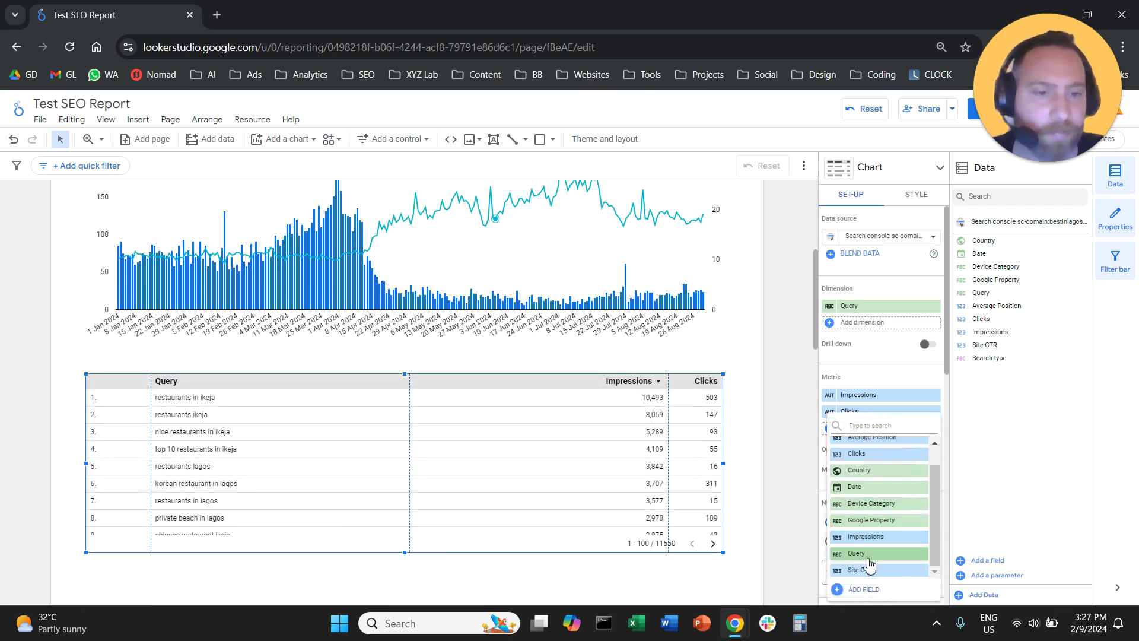
click(858, 570)
click(865, 446)
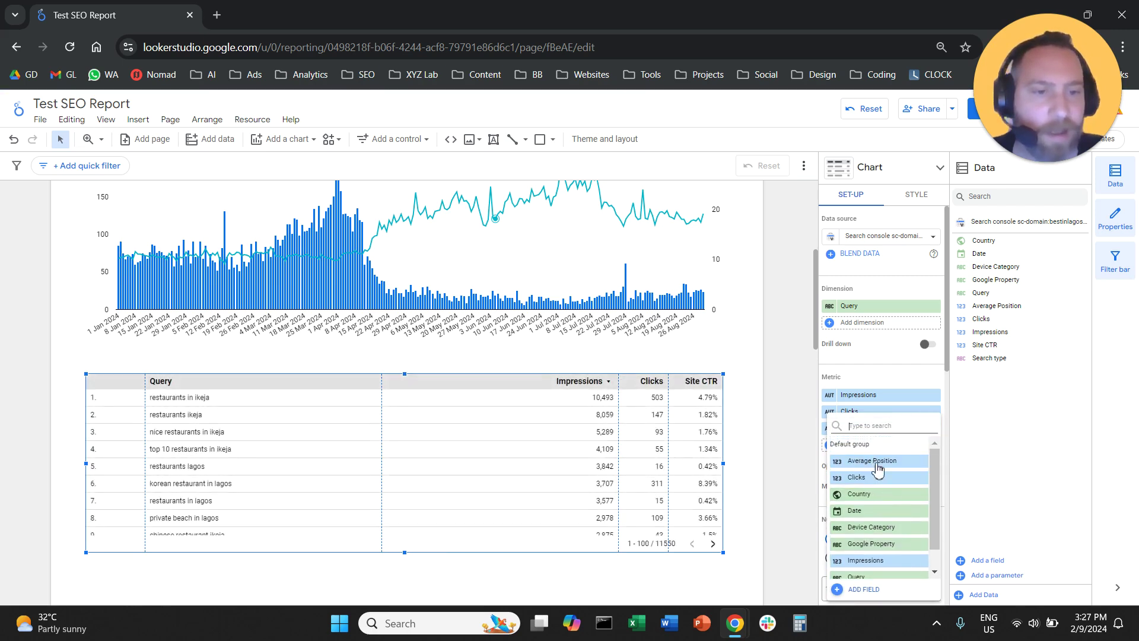
click(872, 461)
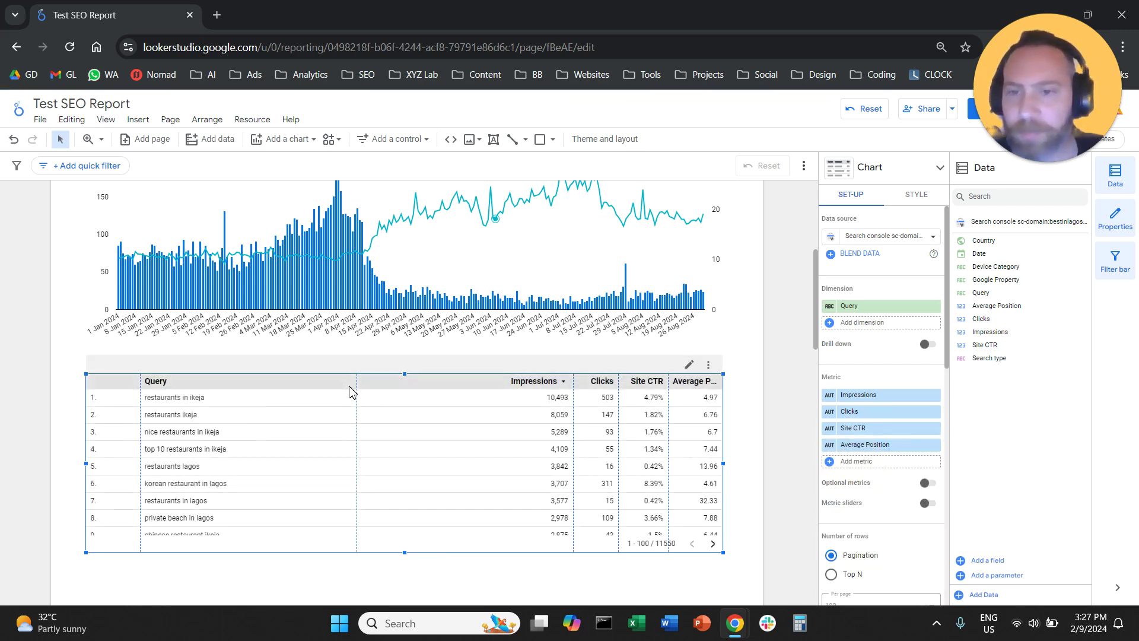
Even out the query table's column widths so every heading fits, and extend its lower edge to show about 16 rows.
drag(358, 381, 275, 381)
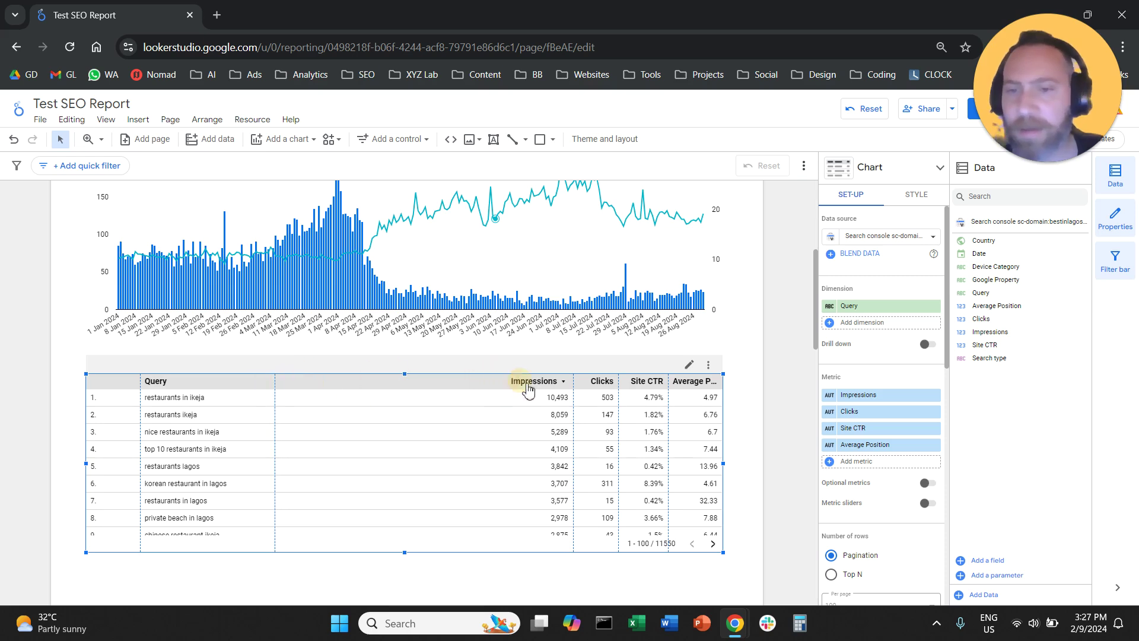
drag(575, 387, 356, 386)
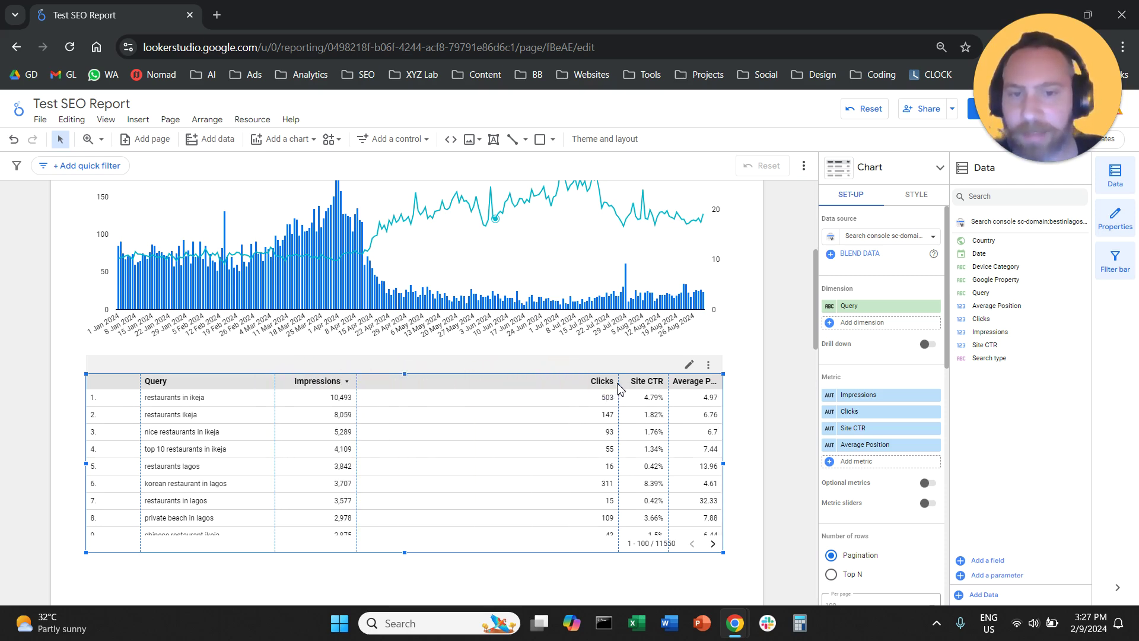
drag(620, 384, 474, 381)
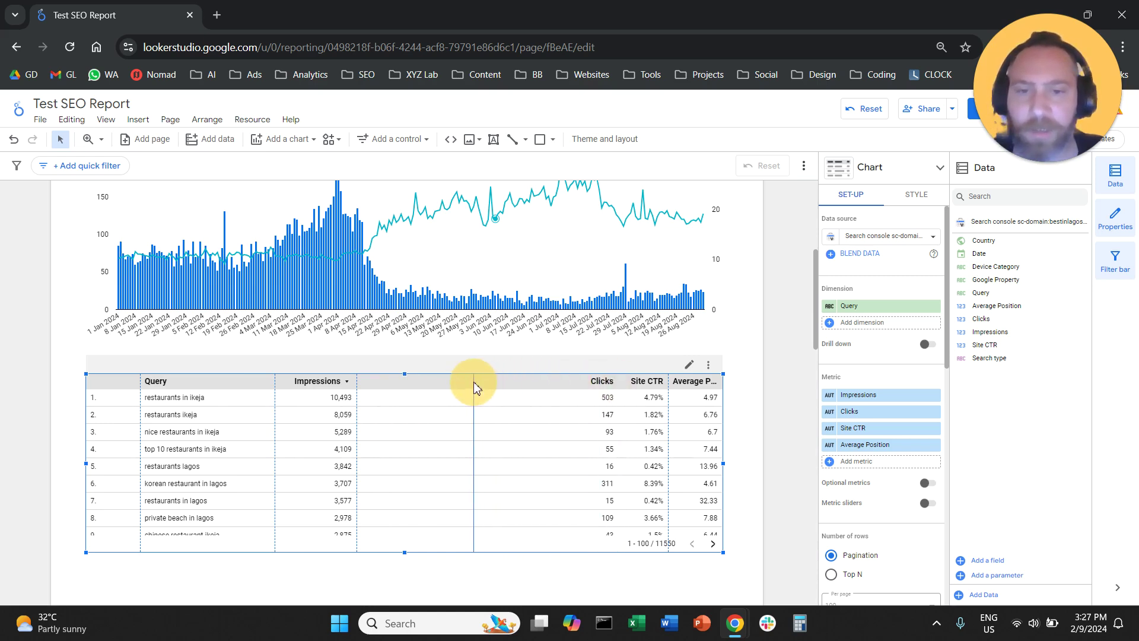
drag(673, 385, 582, 386)
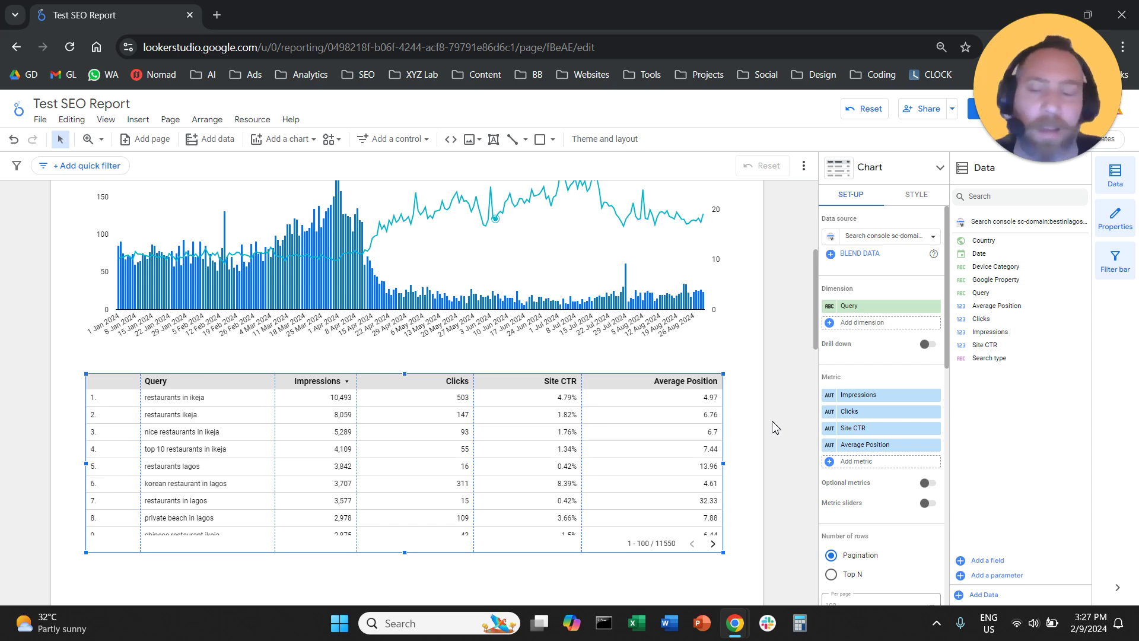
scroll(774, 427, down, 3)
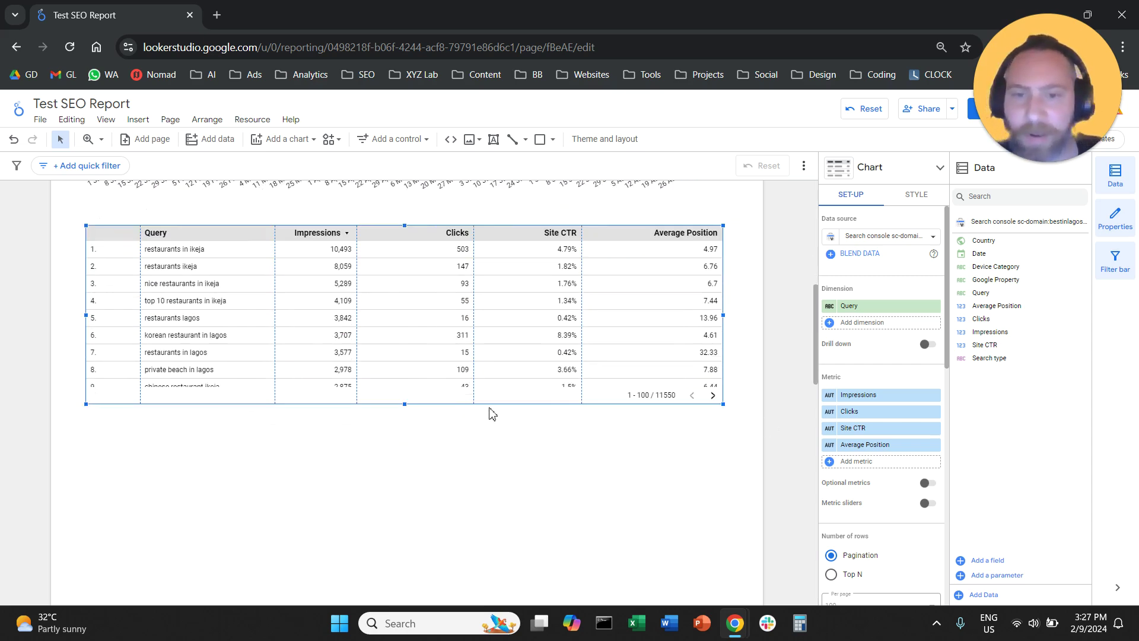
drag(407, 406, 453, 538)
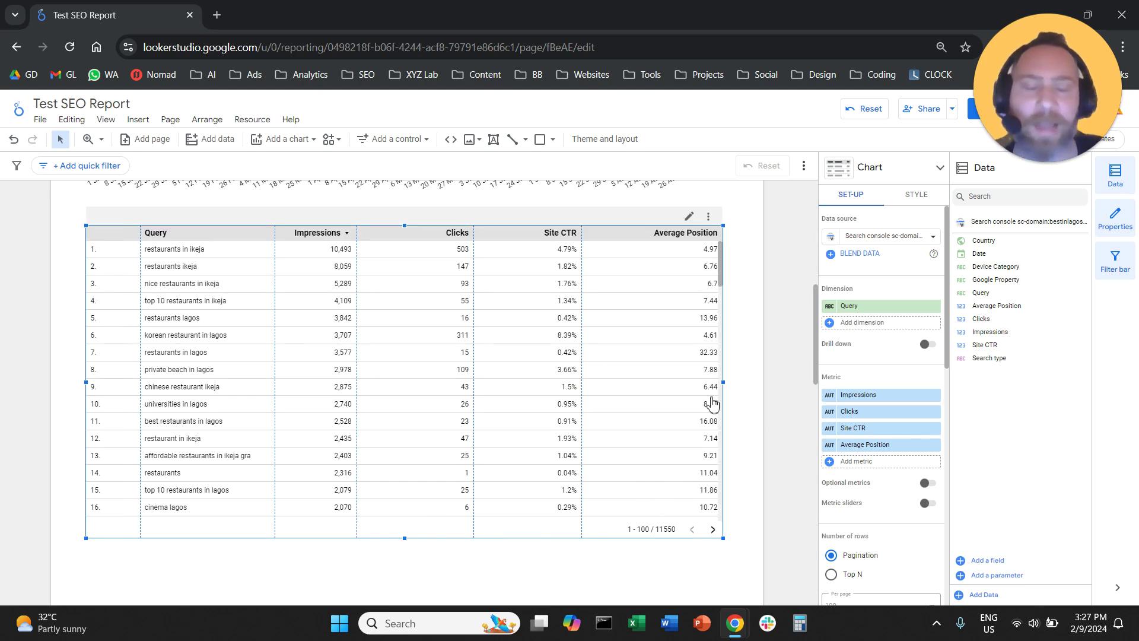
Sort the query table by Clicks instead of Impressions, in descending order.
scroll(871, 391, down, 5)
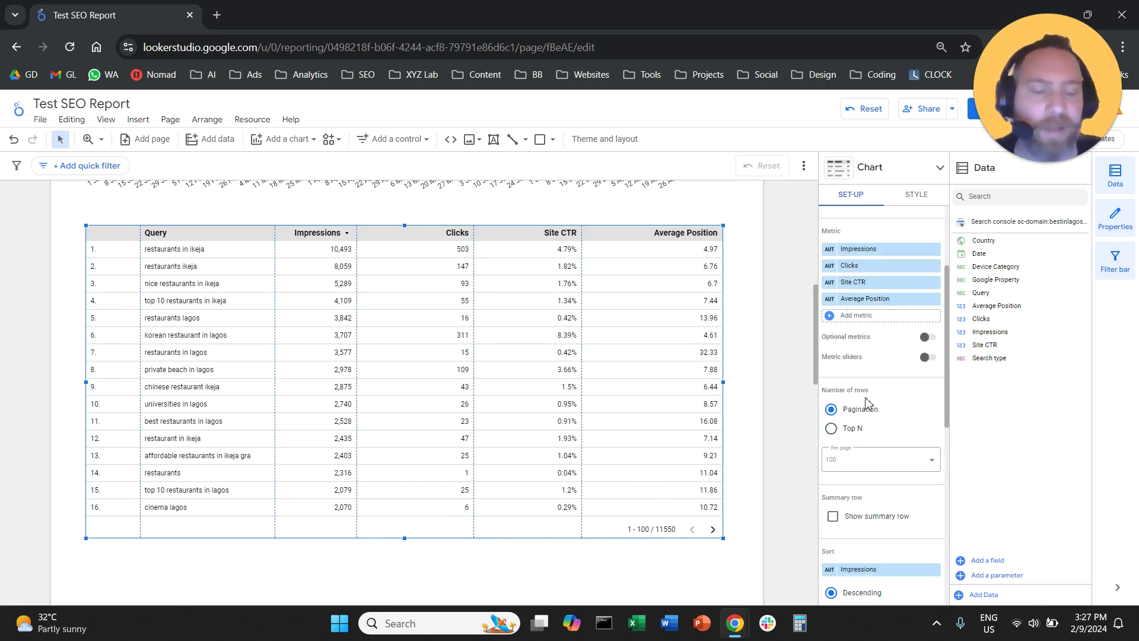
click(876, 419)
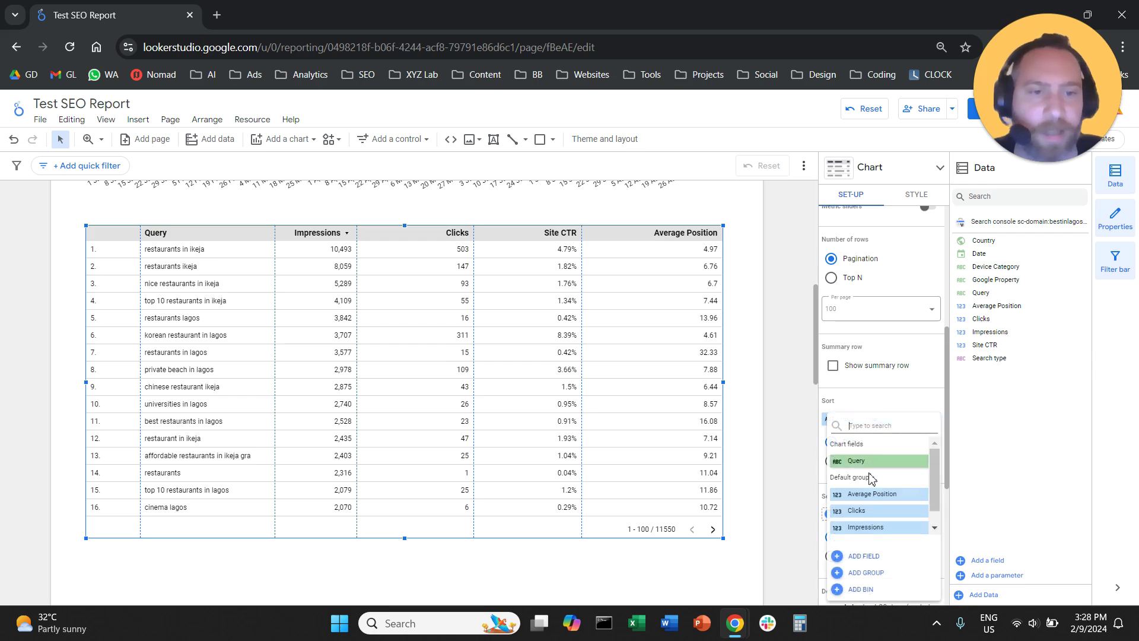
click(882, 512)
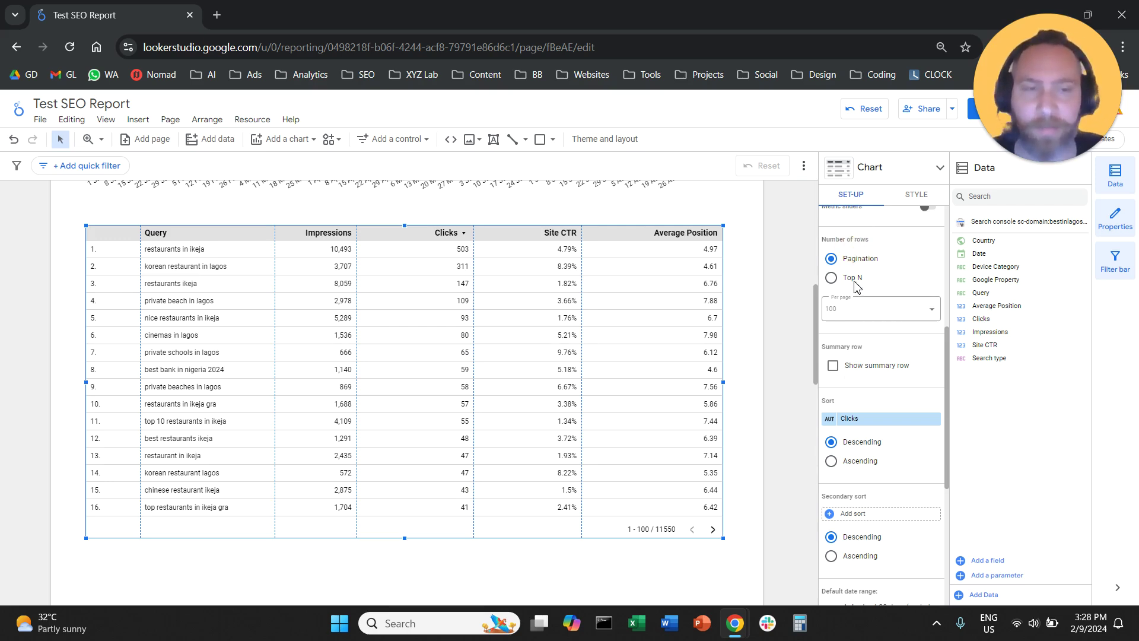
Set the query table to 20 rows per page and extend its lower edge until all 20 rows fit.
click(867, 311)
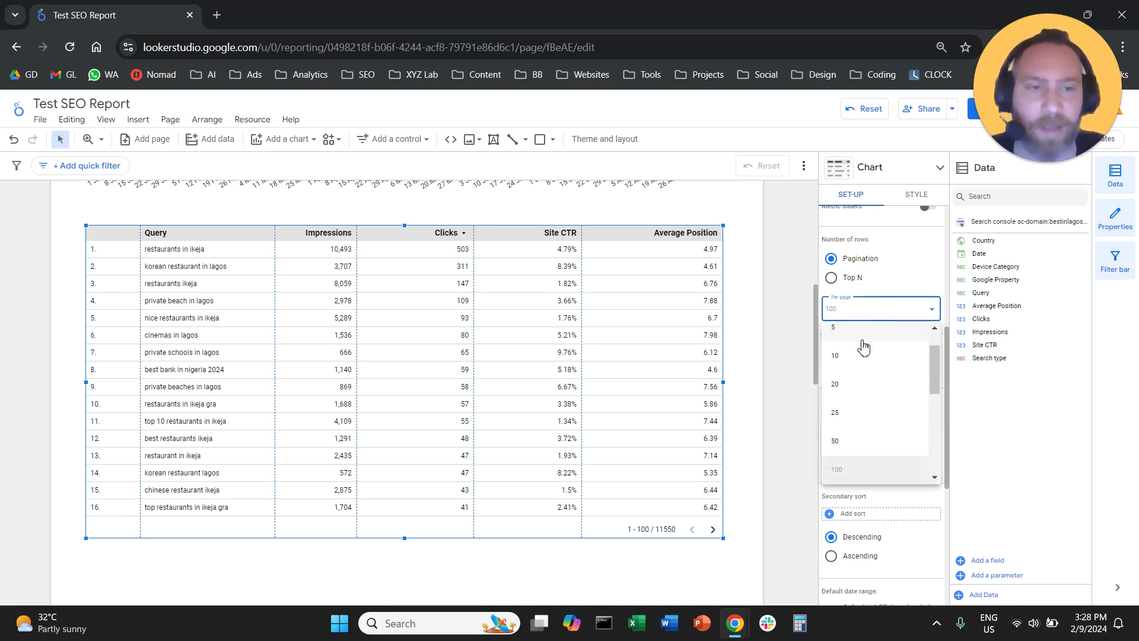
click(867, 385)
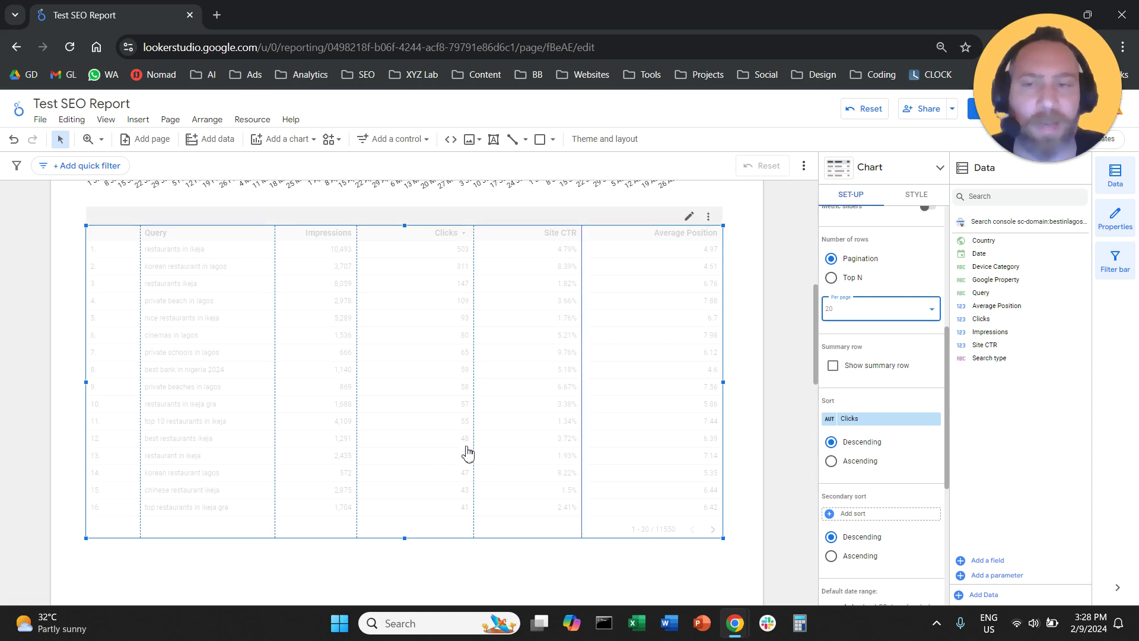
drag(405, 539, 401, 604)
scroll(744, 362, down, 3)
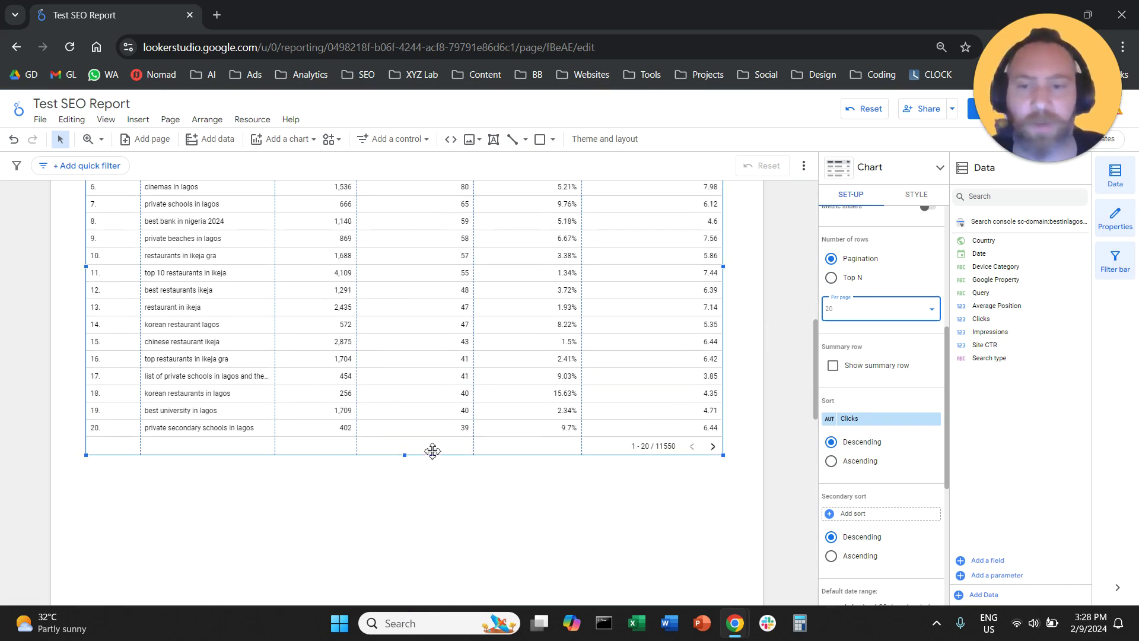
drag(402, 455, 403, 472)
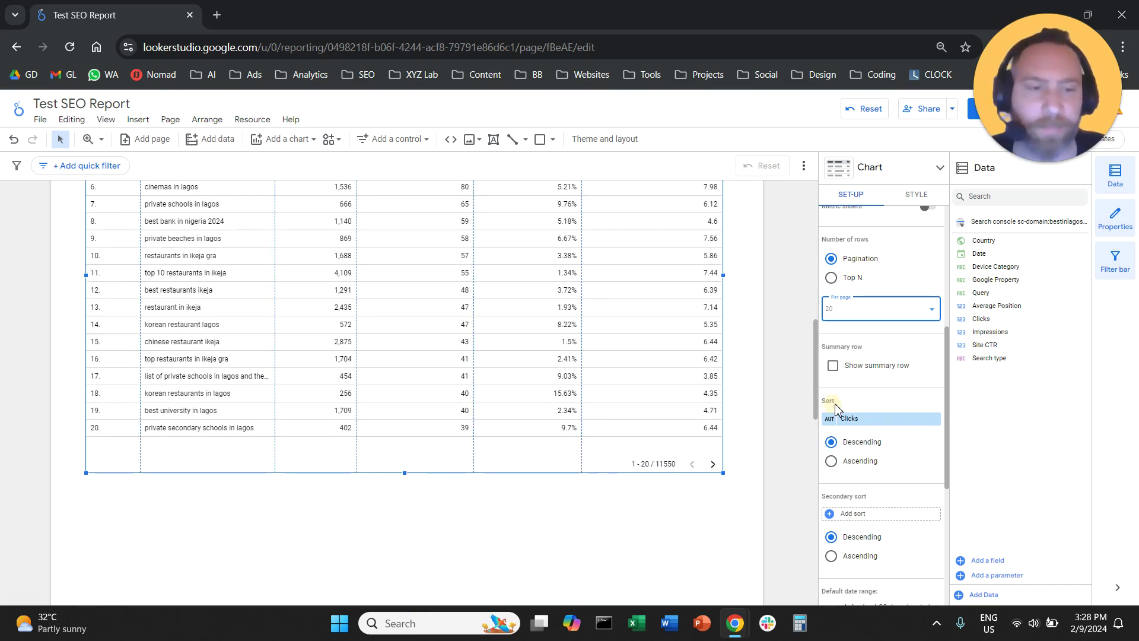
Turn on the query table's summary row and extend the table's lower edge slightly to fit it.
scroll(832, 462, down, 3)
scroll(886, 440, up, 1)
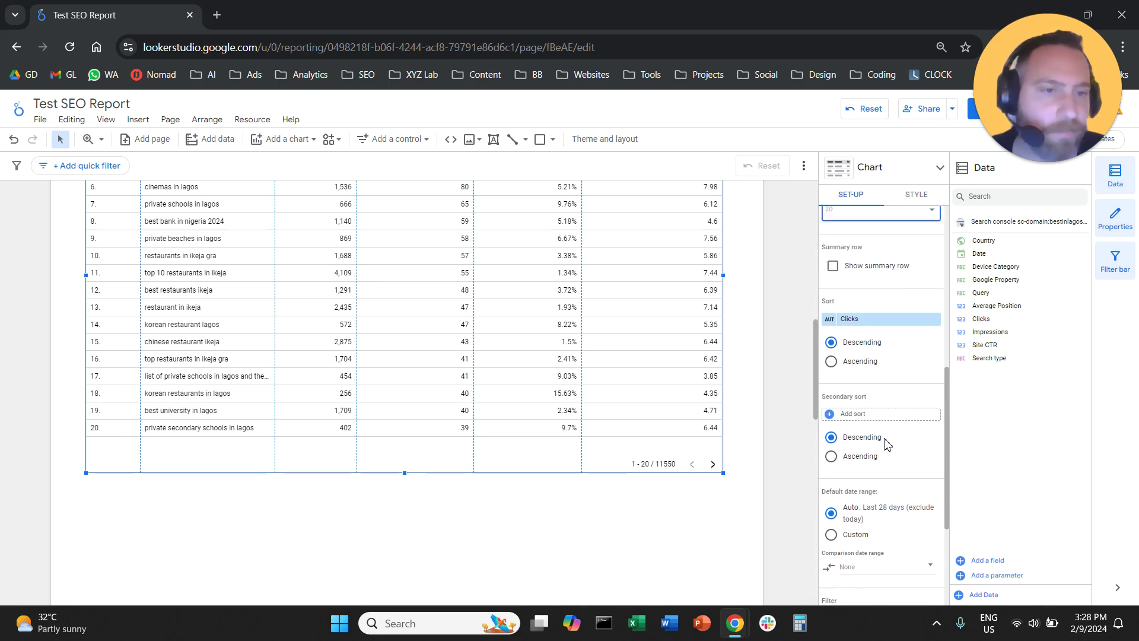
scroll(886, 443, up, 1)
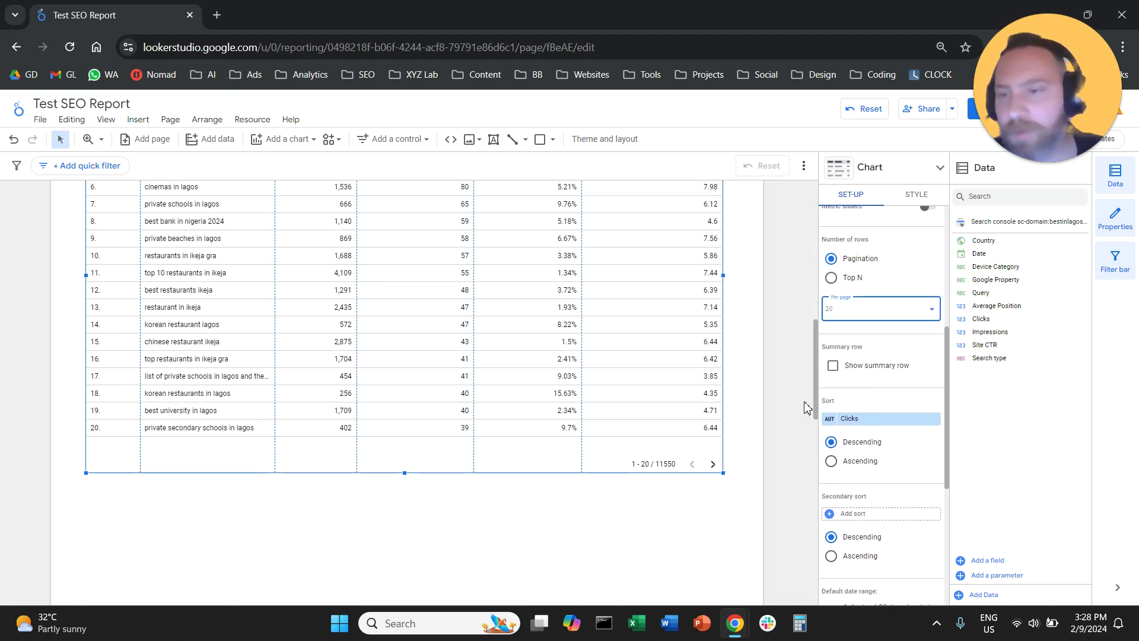
scroll(807, 408, up, 4)
scroll(807, 408, up, 4)
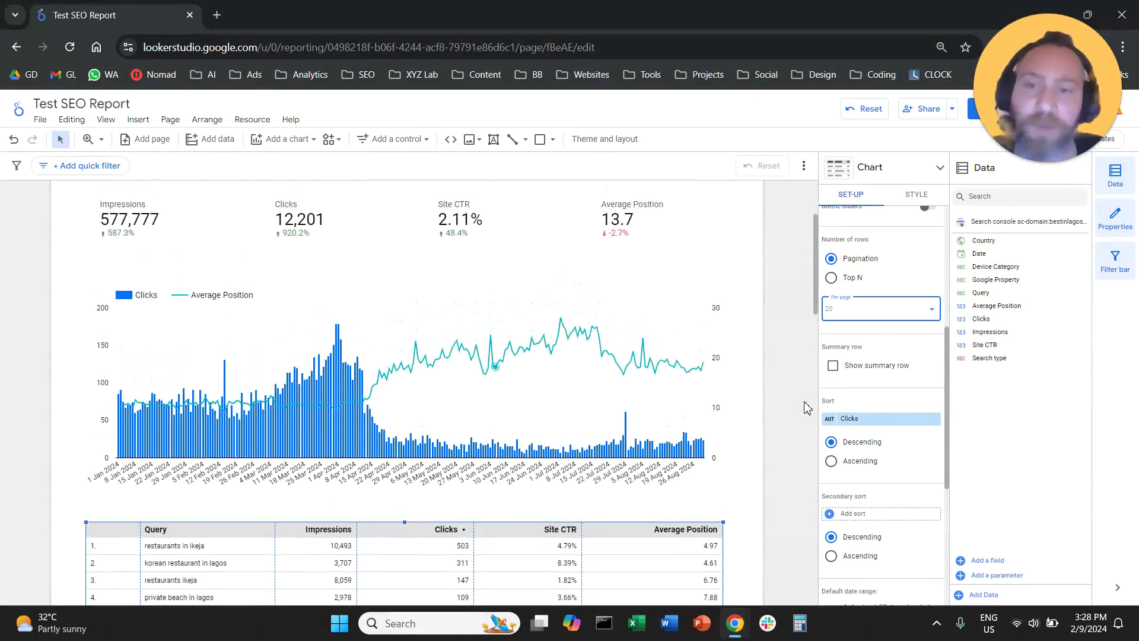
scroll(807, 407, down, 7)
scroll(807, 408, down, 1)
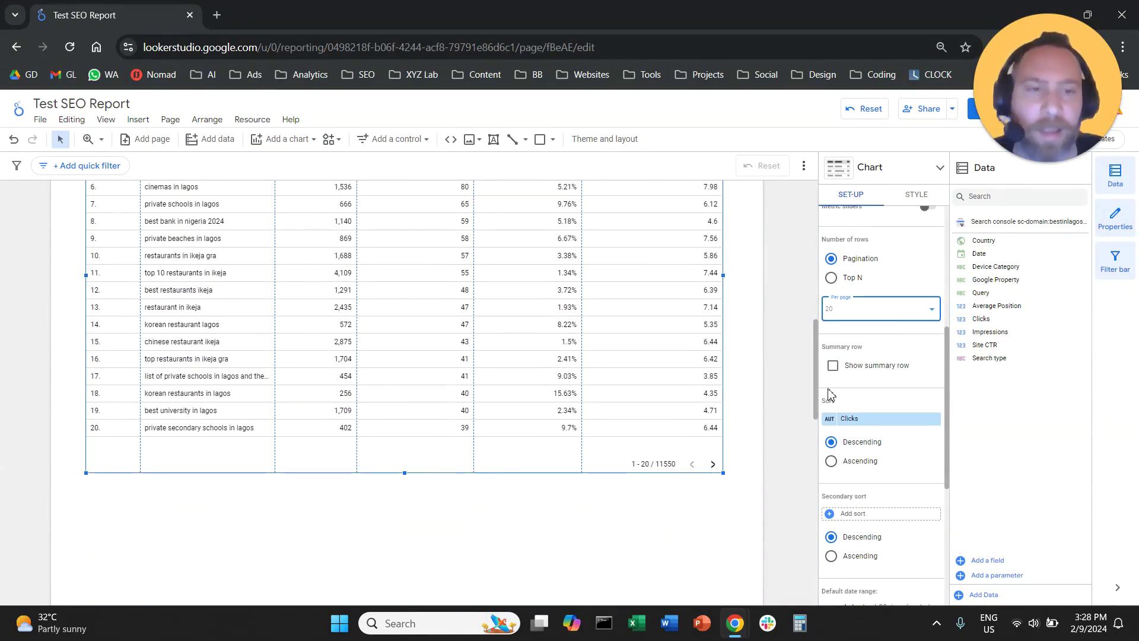
click(833, 366)
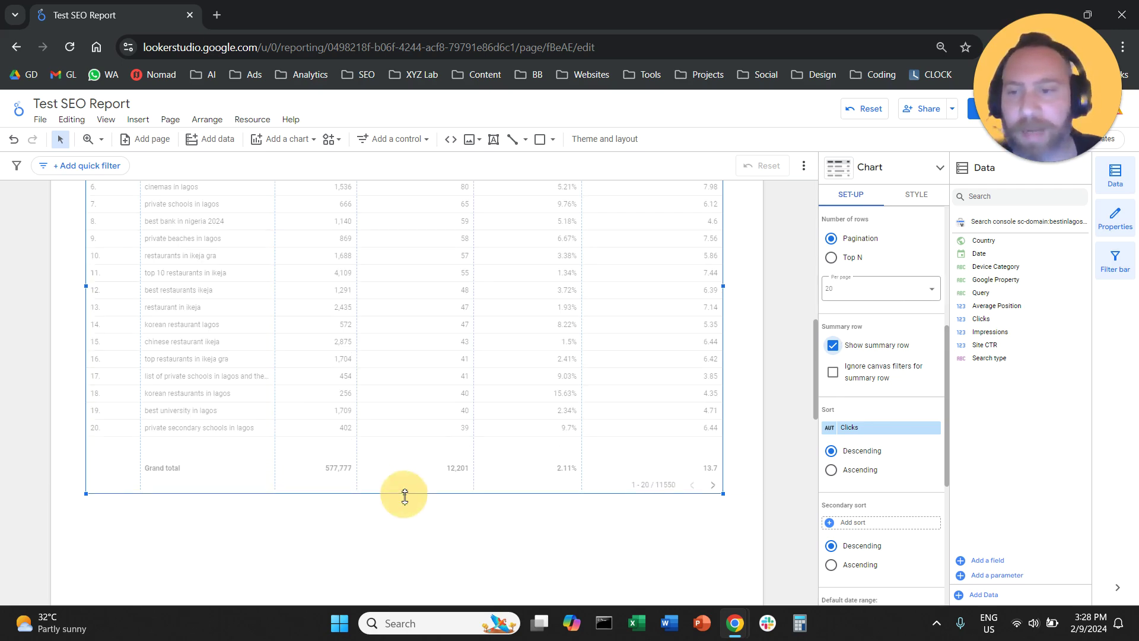
Move the query table down a little to leave room for a heading strip beneath the combo chart.
scroll(734, 345, up, 5)
scroll(734, 345, down, 3)
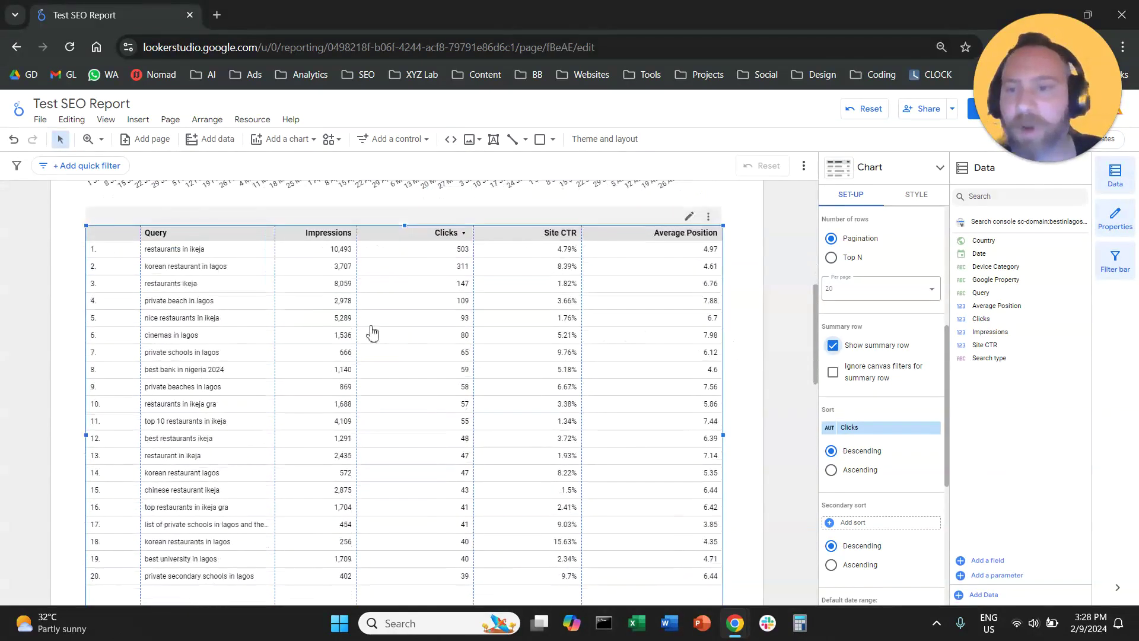
drag(372, 330, 401, 335)
Duplicate the blue header rectangle into the gap between chart and query table, shrinking it to a thin strip as wide as the table.
scroll(94, 372, up, 7)
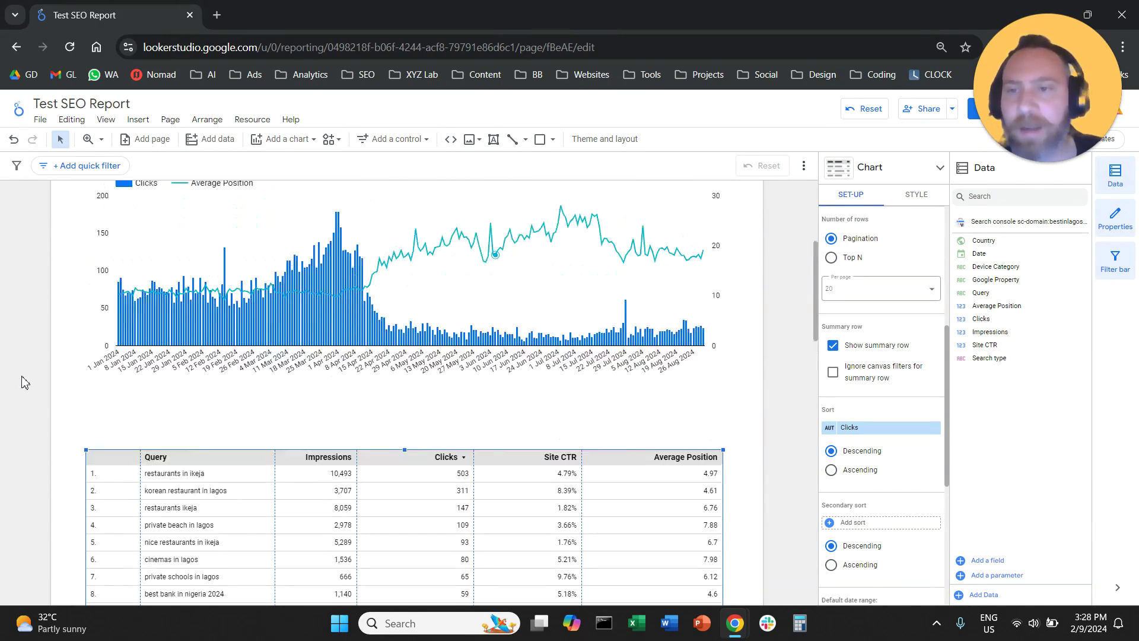
click(223, 198)
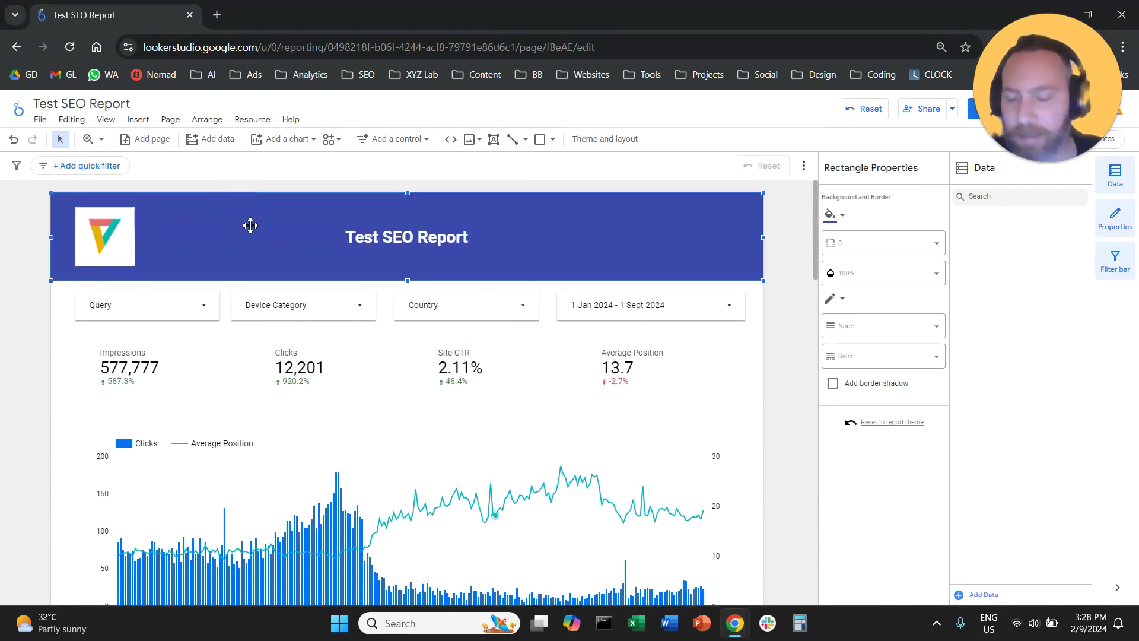
drag(266, 228, 368, 552)
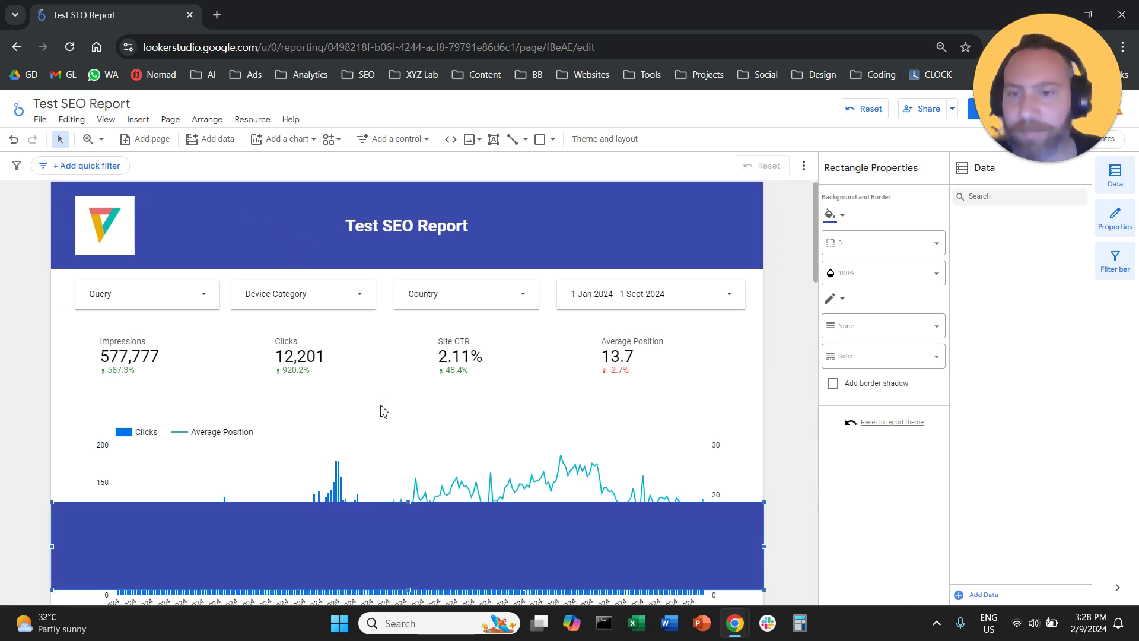
scroll(374, 356, down, 3)
drag(371, 313, 406, 461)
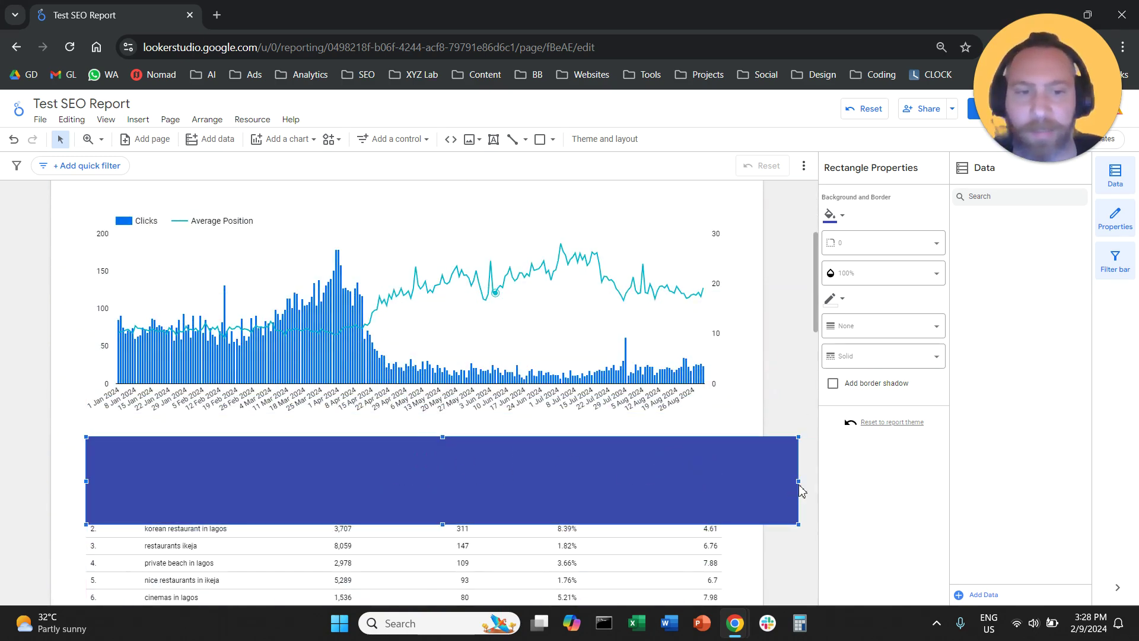
drag(800, 484, 723, 481)
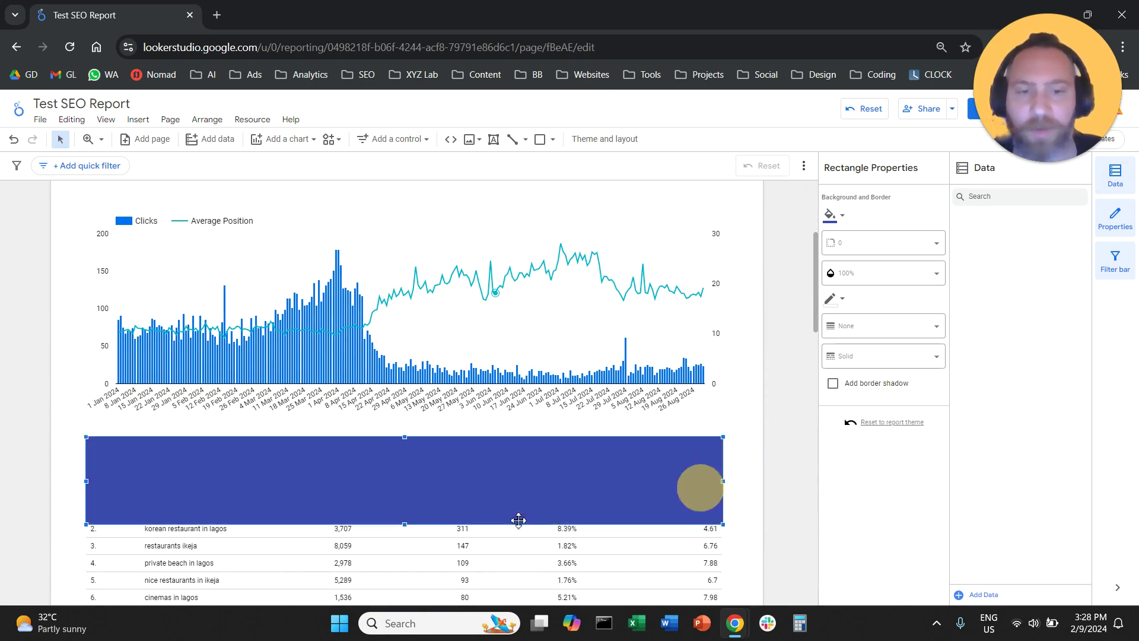
drag(405, 526, 406, 466)
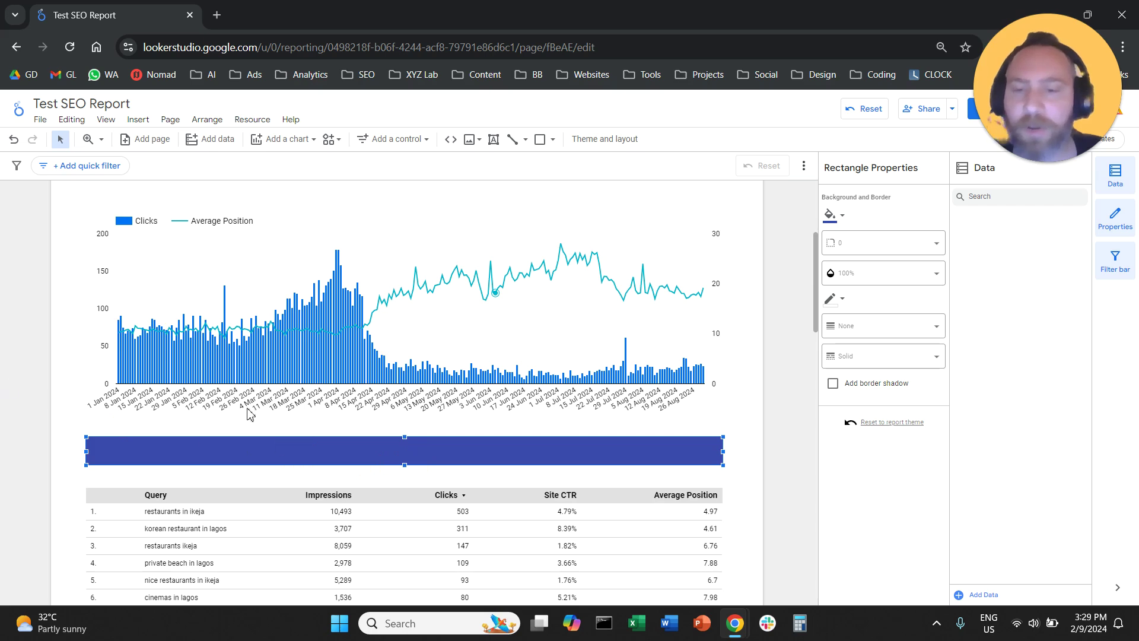
Duplicate the "Test SEO Report" title text and place the copy on the blue strip above the query table.
scroll(36, 380, up, 4)
click(401, 222)
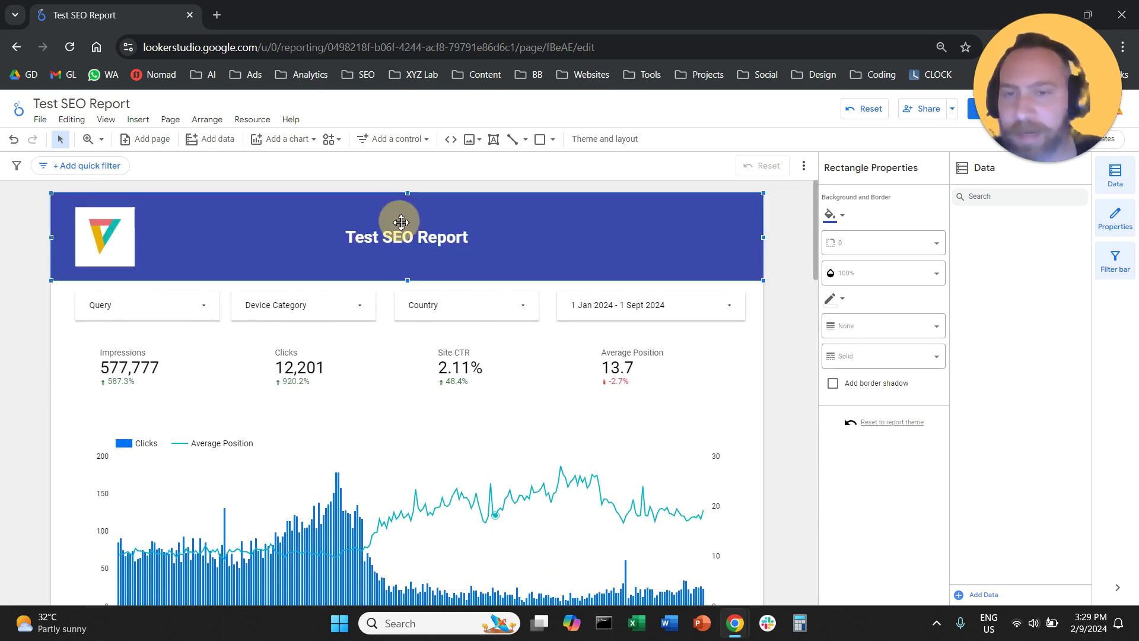
click(404, 226)
key(ctrl+d)
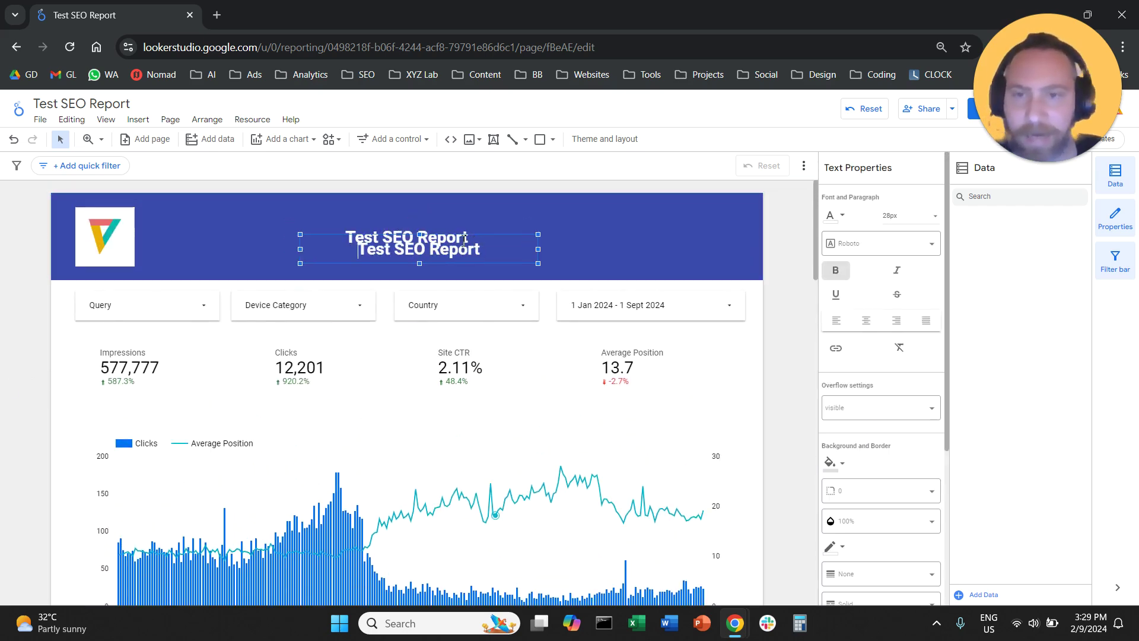
drag(470, 239, 394, 440)
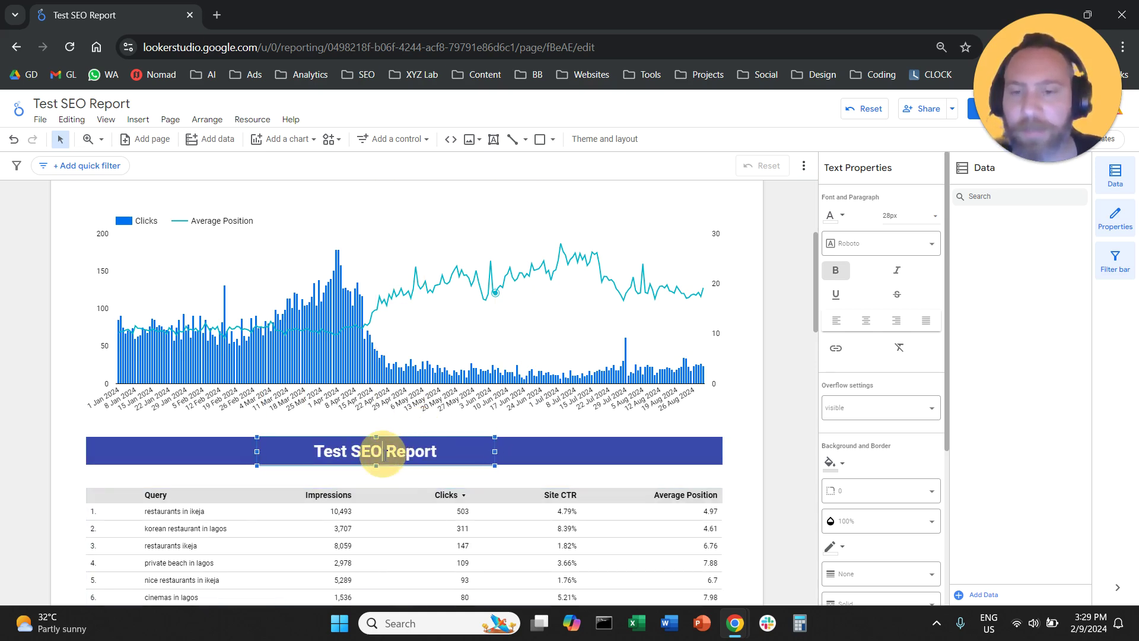
Change the copied heading's text to "Top 20 Queries' Performance".
double_click(385, 452)
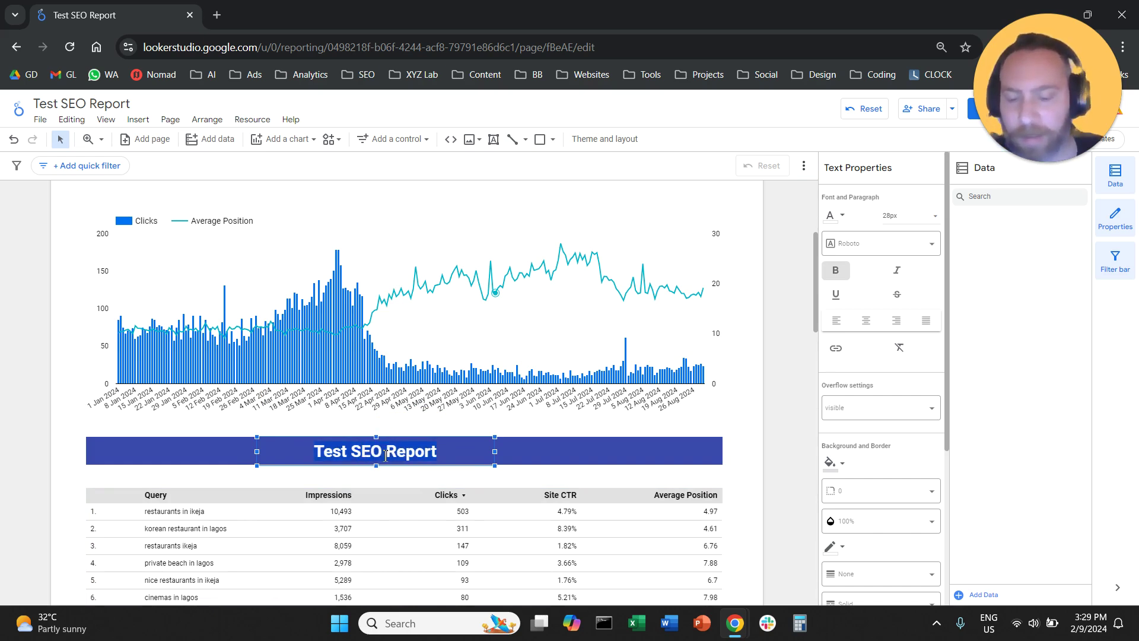
text(Top 10 Querie)
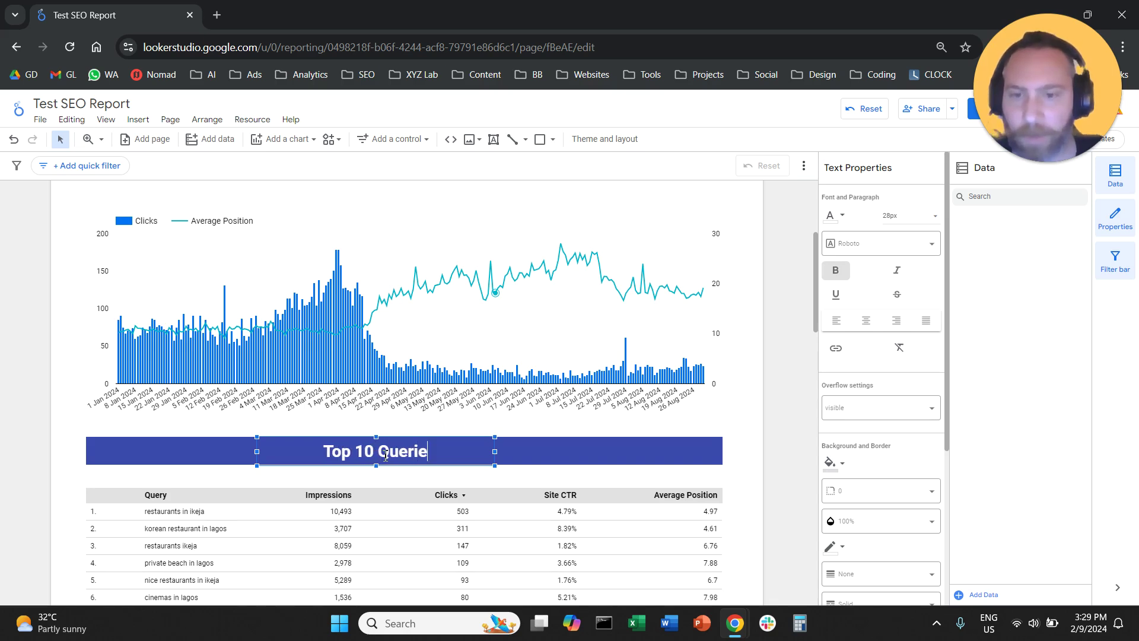
text(s' Performance)
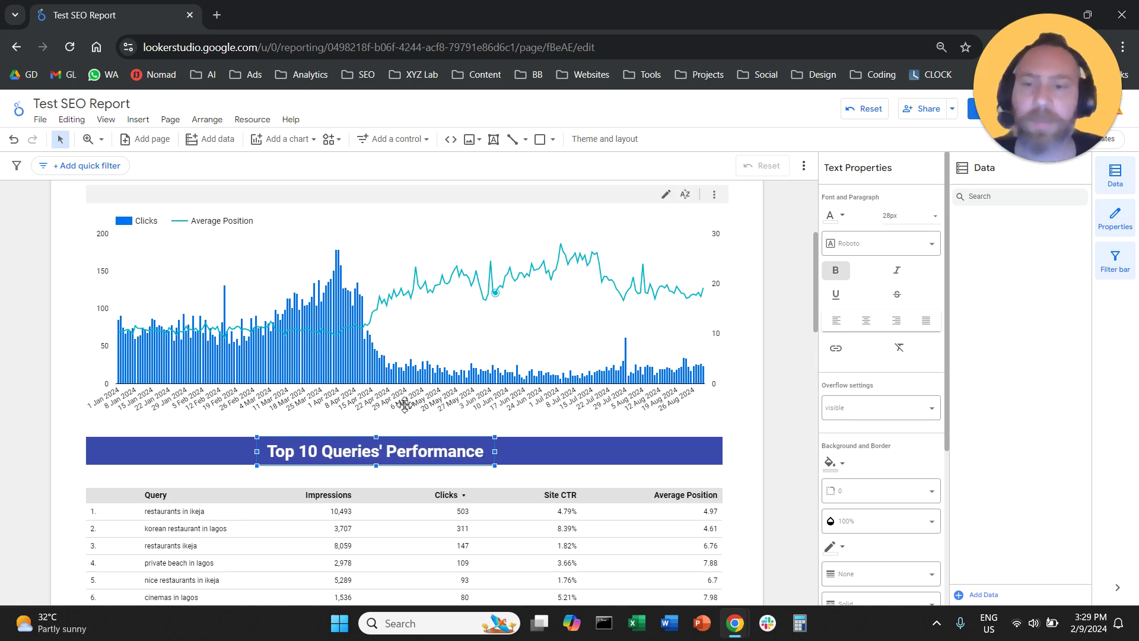
scroll(402, 402, down, 3)
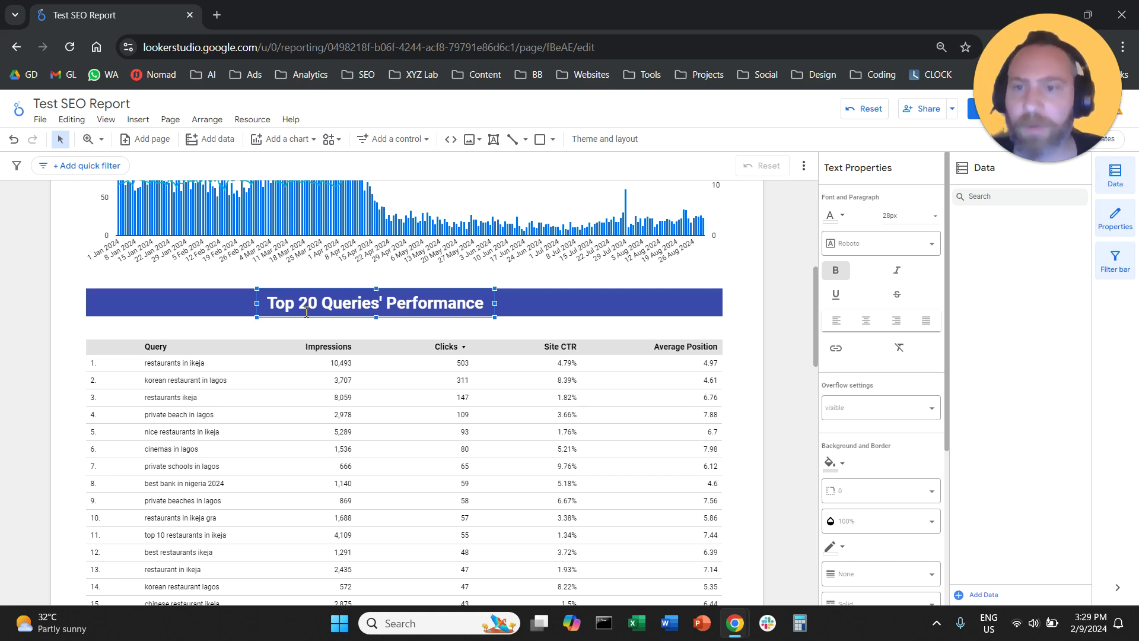
Reduce the table heading's font size to 24px and centre its text box horizontally on the blue strip.
triple_click(330, 304)
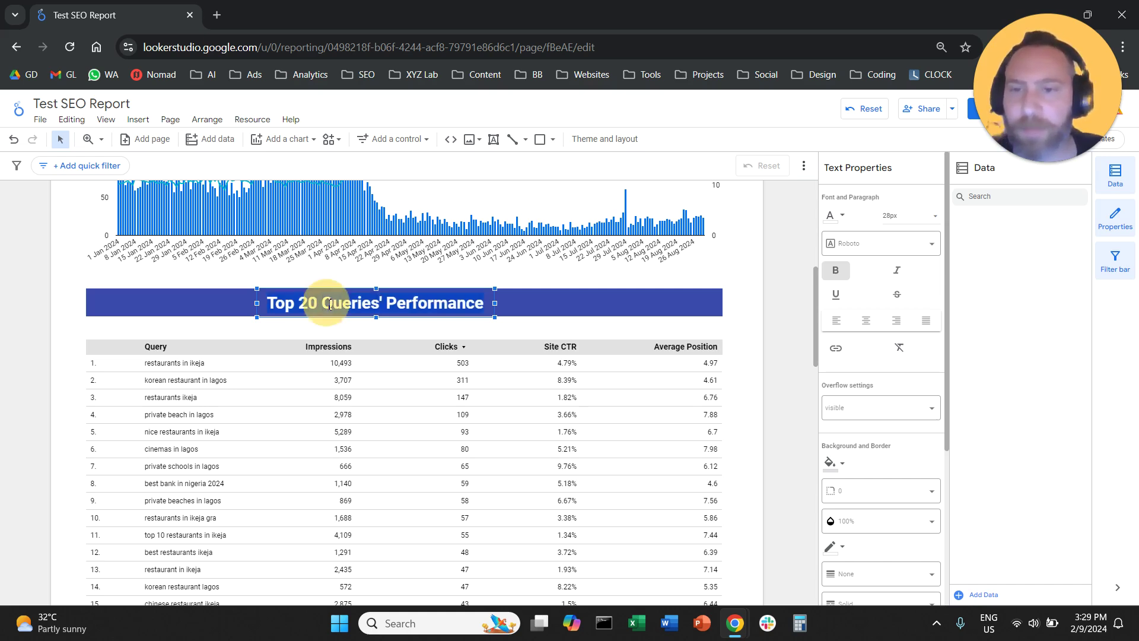
click(917, 217)
click(914, 188)
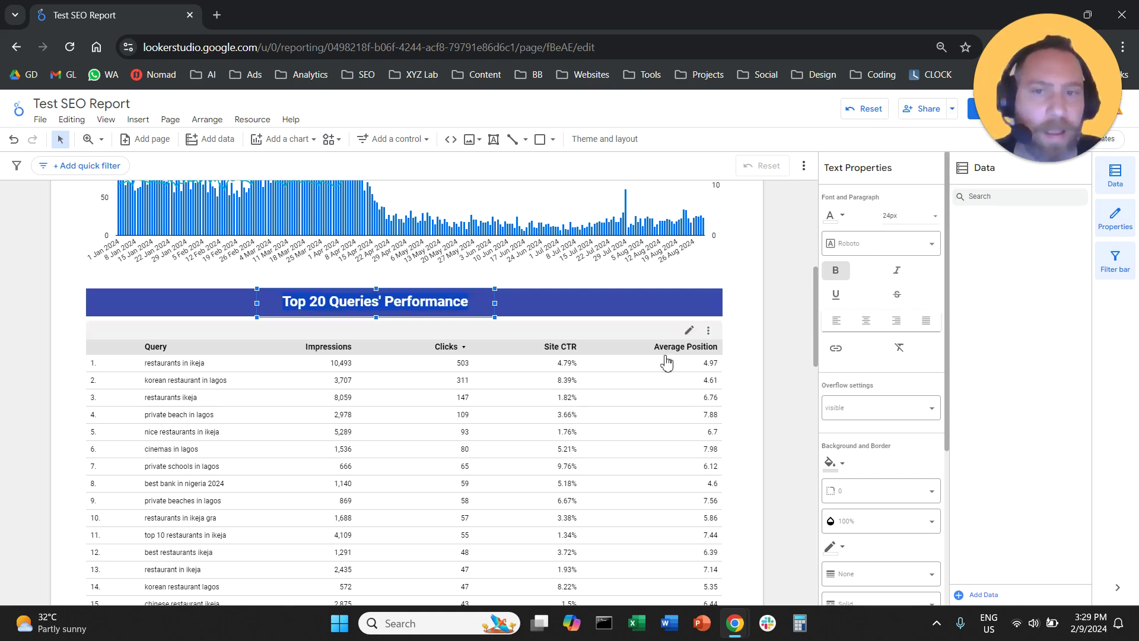
drag(441, 293, 462, 297)
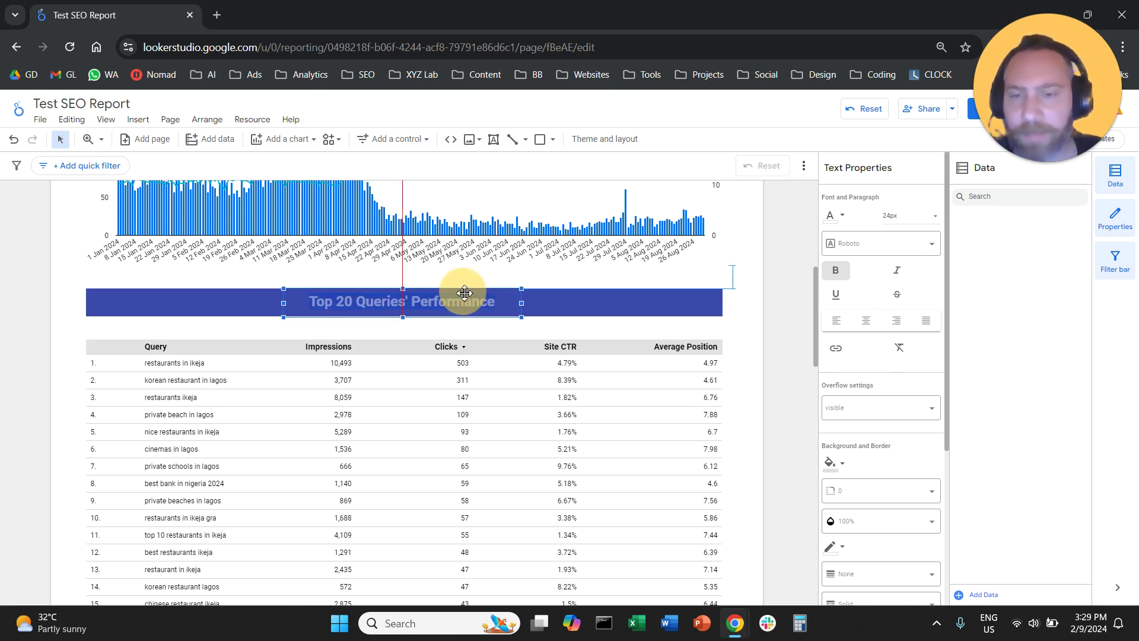
Convert the query table's chart type to a table with heat map.
click(537, 405)
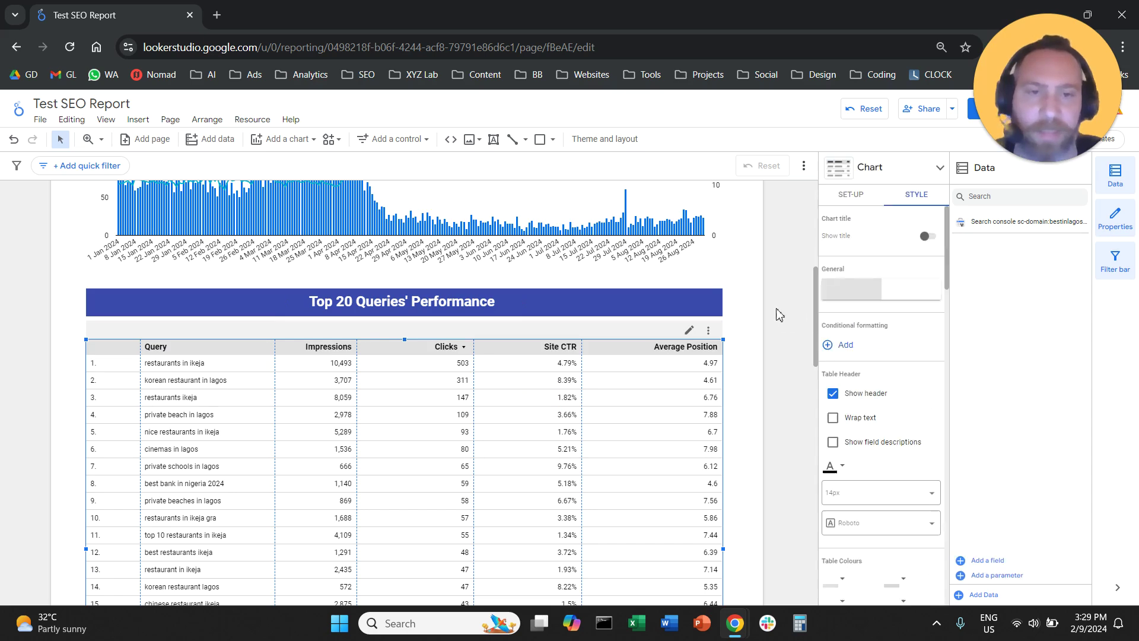
scroll(778, 312, down, 1)
scroll(779, 314, down, 1)
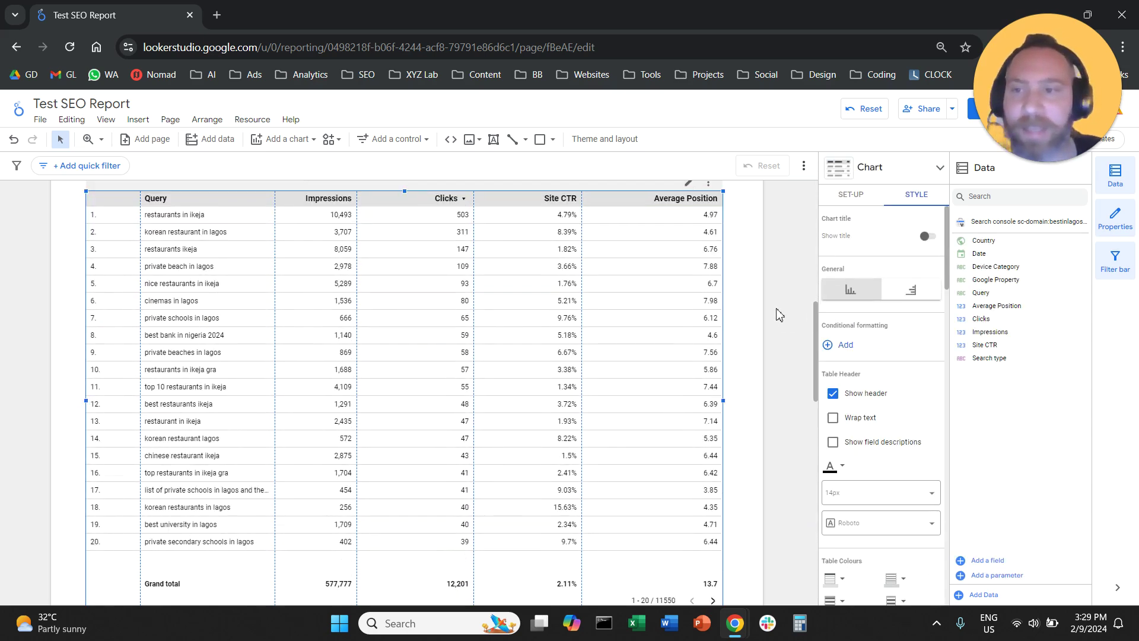
click(910, 175)
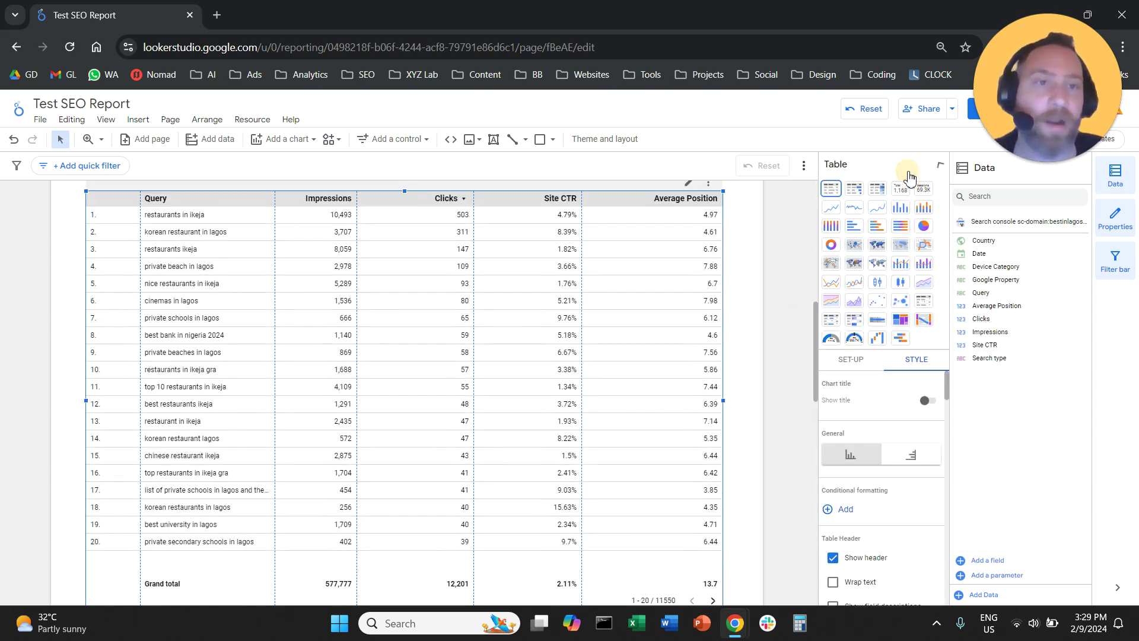
click(877, 189)
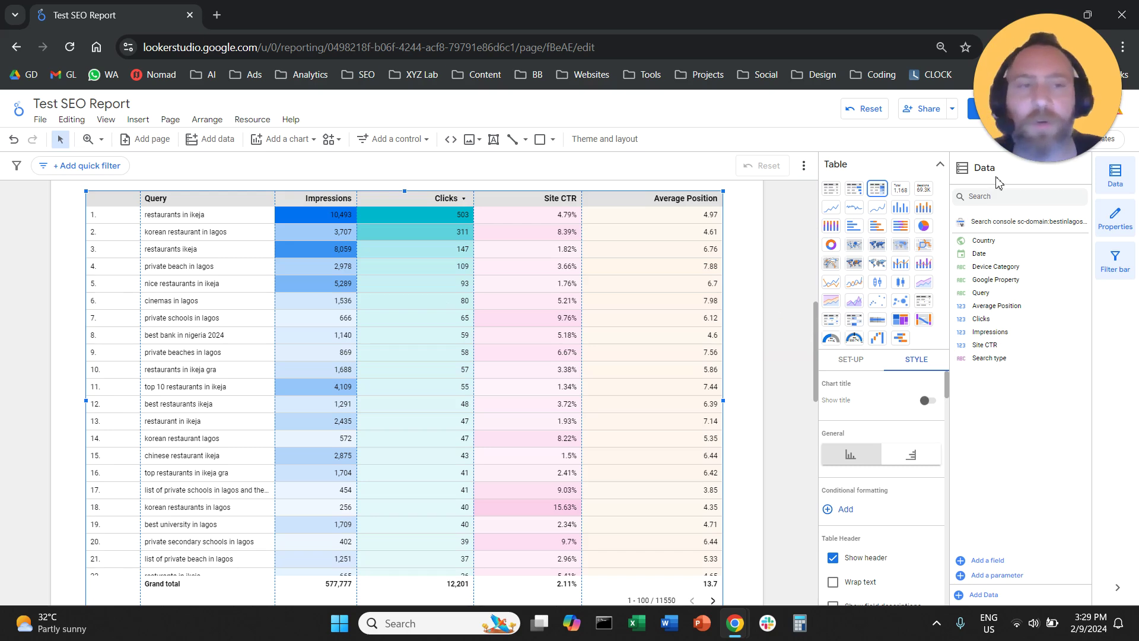
click(940, 165)
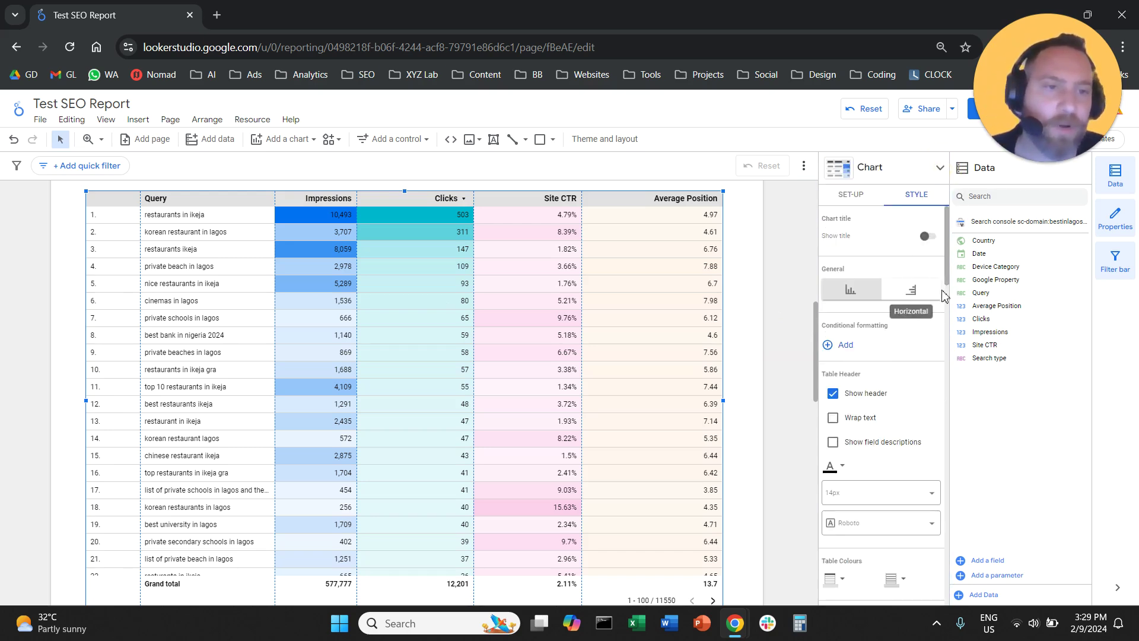
Recolour the Impressions column's heat map (Metric #1), trying orange first and settling on a darker blue.
click(947, 269)
drag(947, 269, 954, 433)
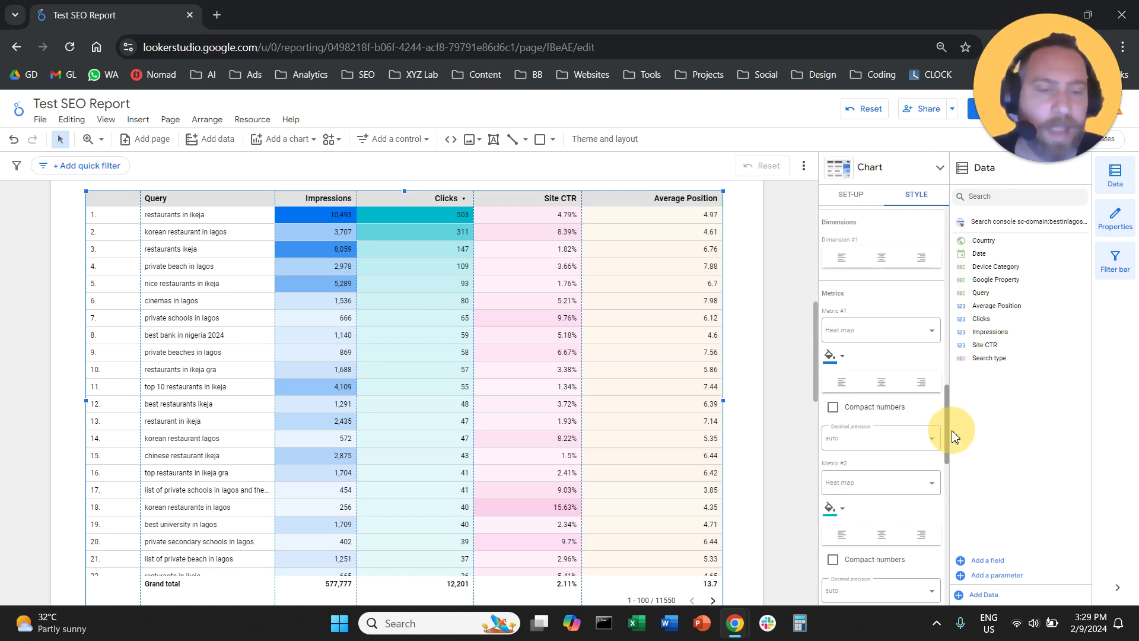
click(842, 358)
click(899, 406)
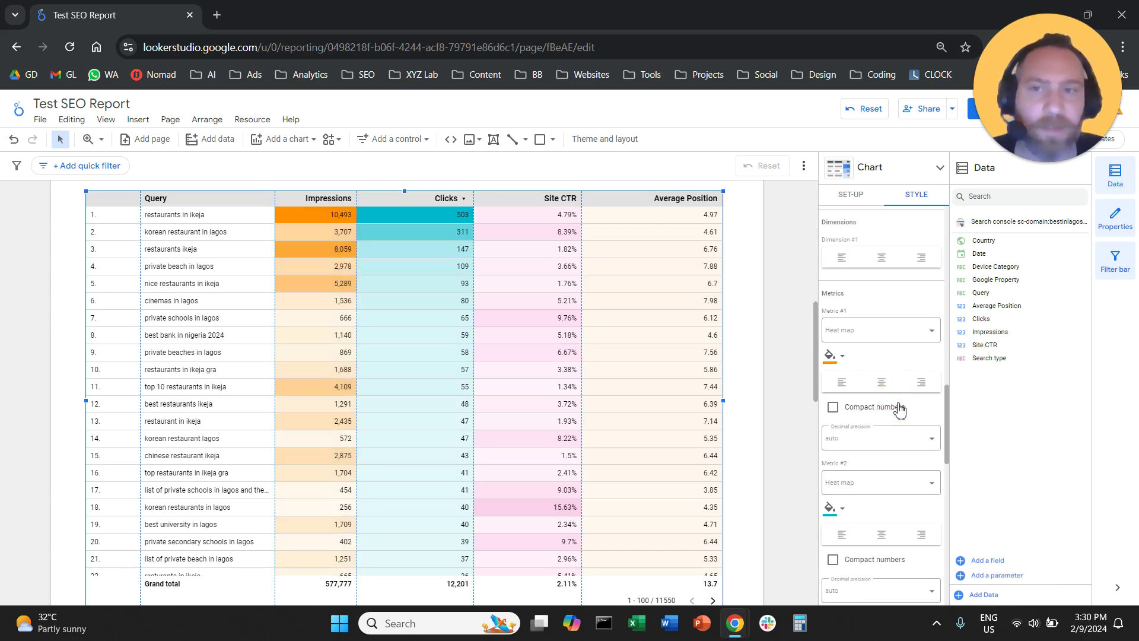
click(846, 360)
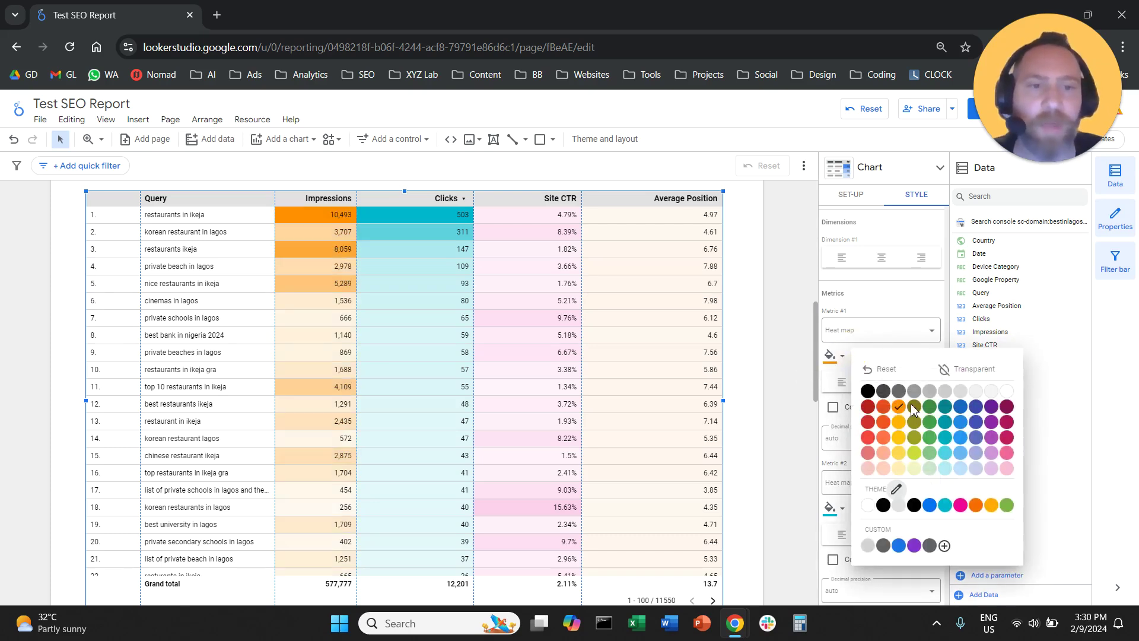
click(962, 419)
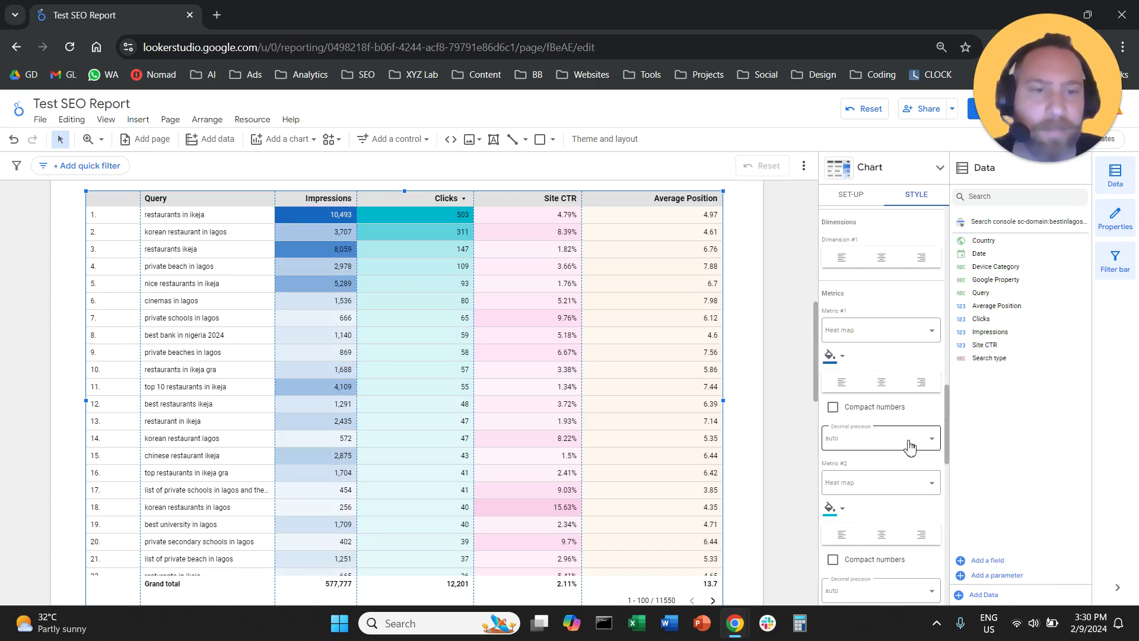
Recolour the Clicks (Metric #2) and Impressions (Metric #1) heat maps to the same dark indigo blue.
click(844, 514)
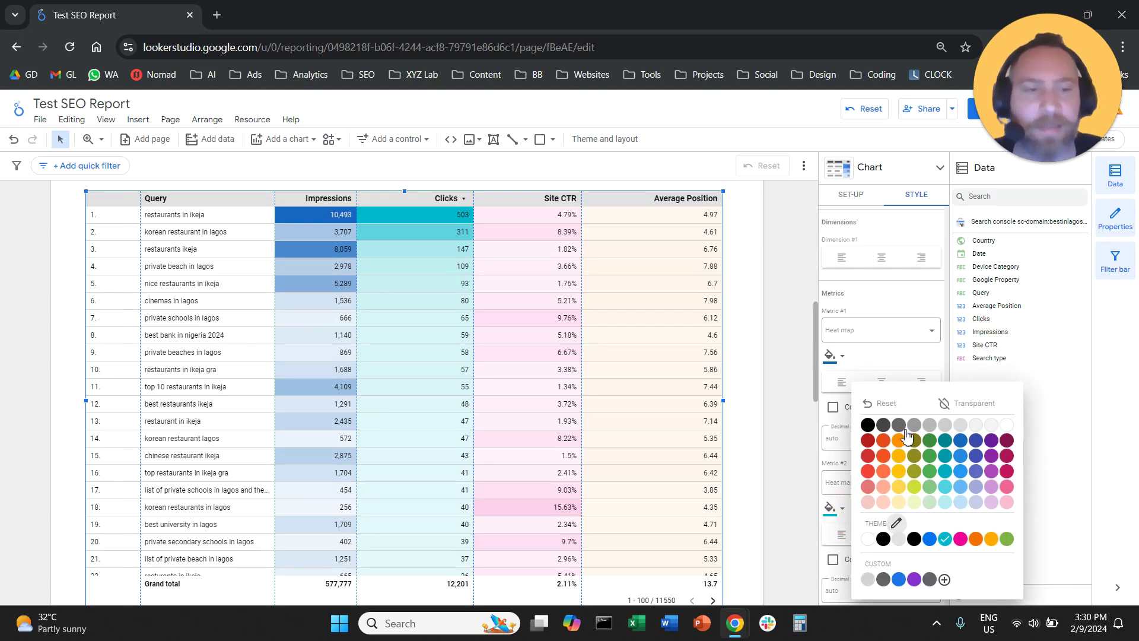
click(975, 441)
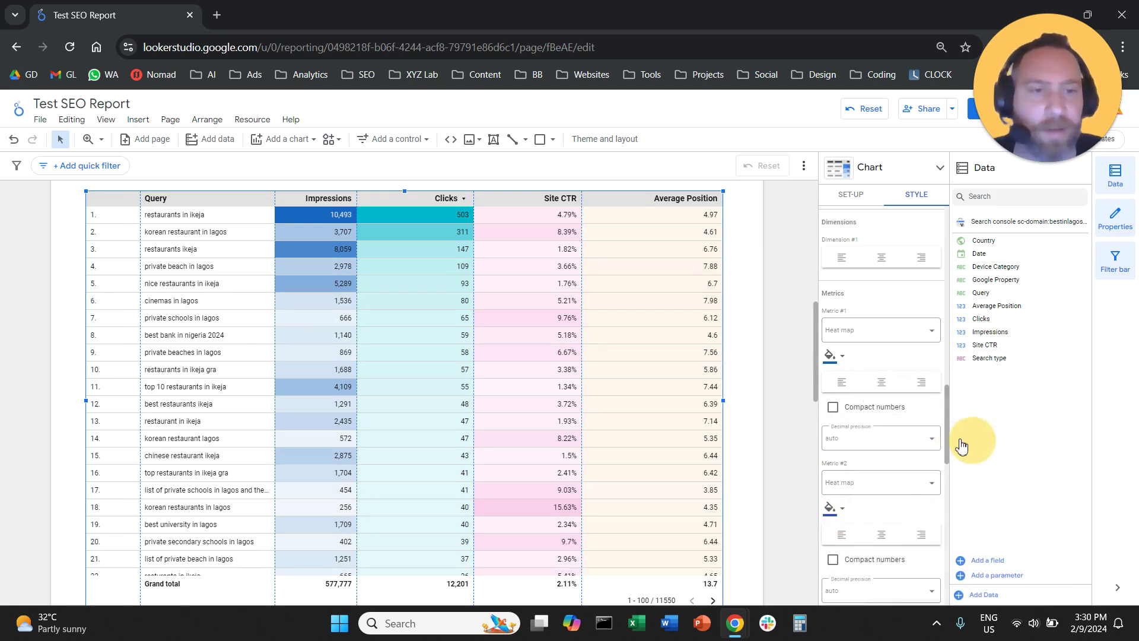
click(852, 367)
click(983, 415)
Recolour the Site CTR (Metric #3) and Average Position (Metric #4) heat maps to the matching dark indigo blue.
scroll(910, 451, down, 4)
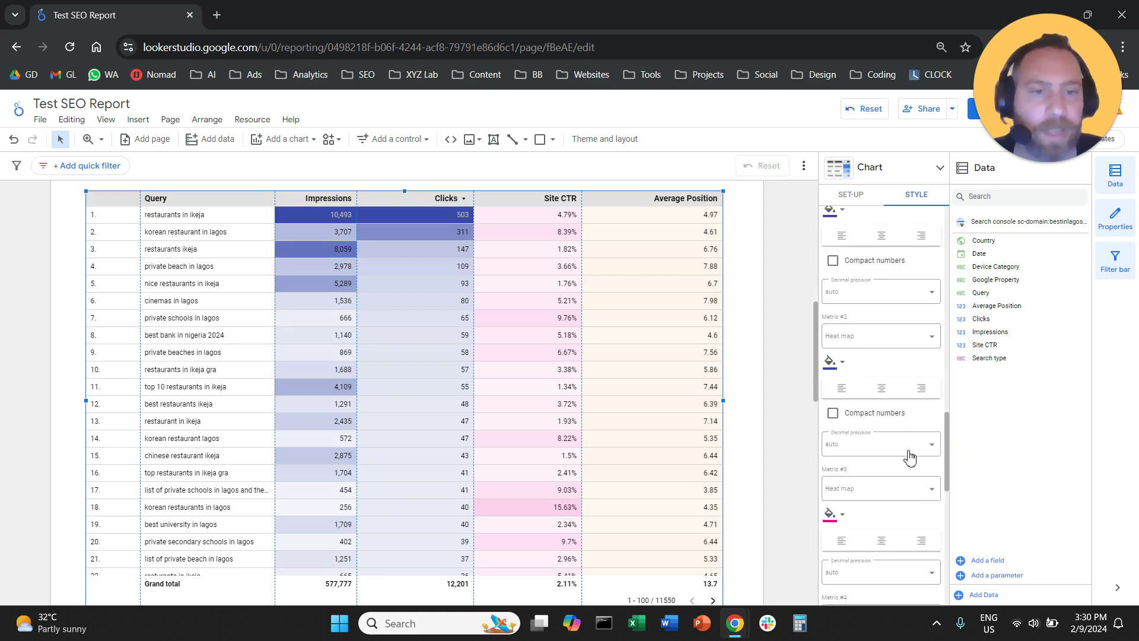
click(835, 441)
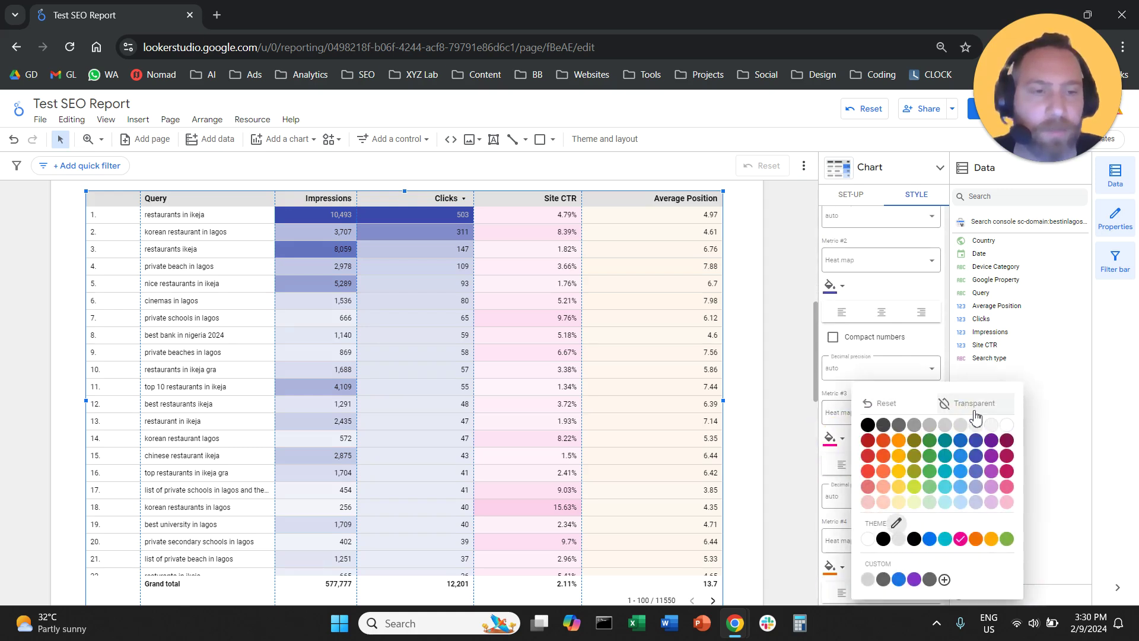
click(982, 448)
click(843, 567)
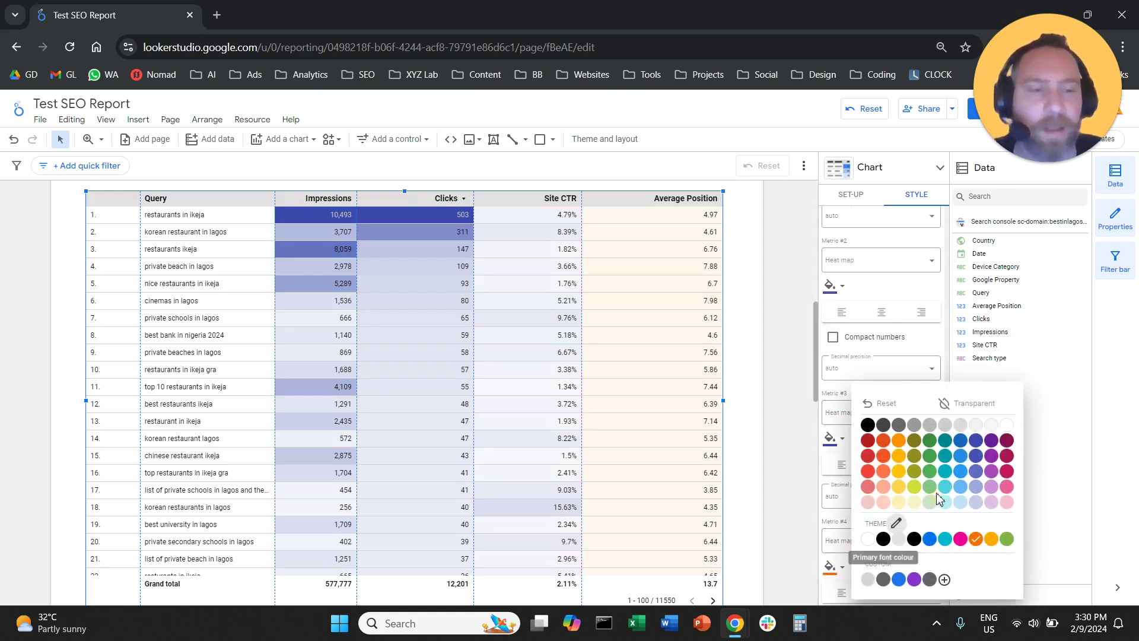
click(978, 447)
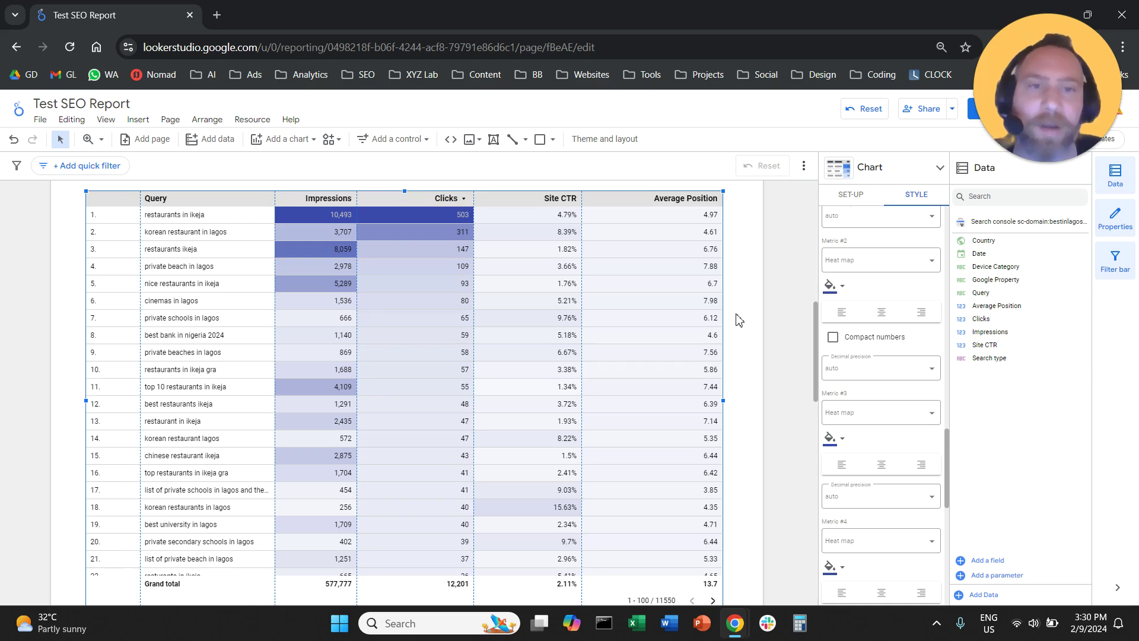
Limit the query table to 20 rows per page and adjust its height to fit those rows.
scroll(739, 321, down, 1)
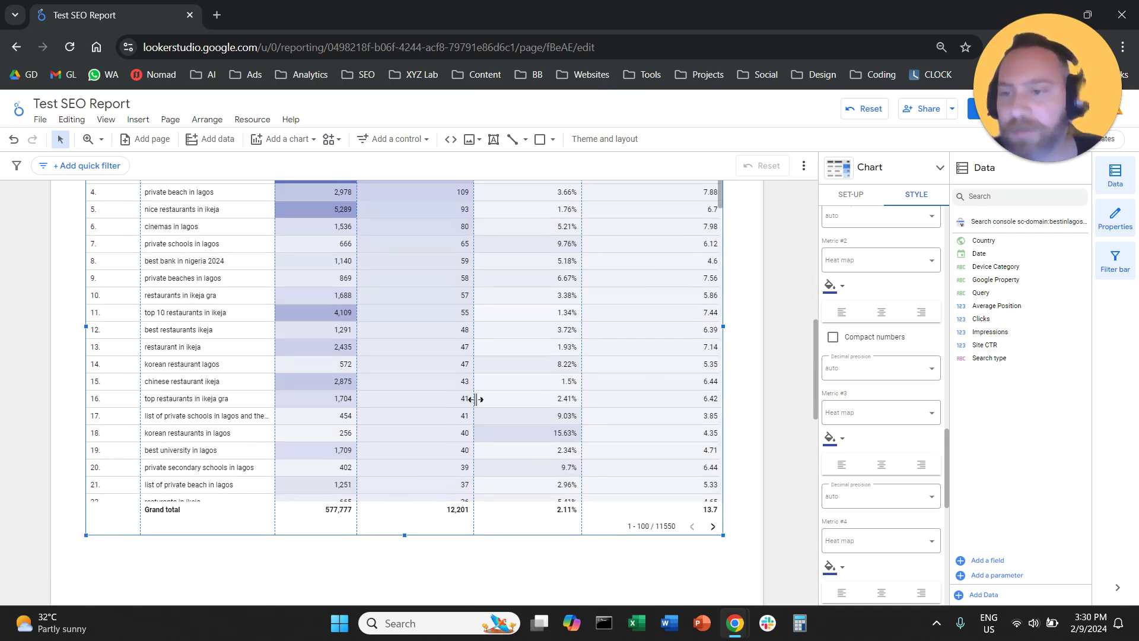
mouse_move(404, 539)
mouse_down()
mouse_move(402, 576)
mouse_move(402, 557)
mouse_up()
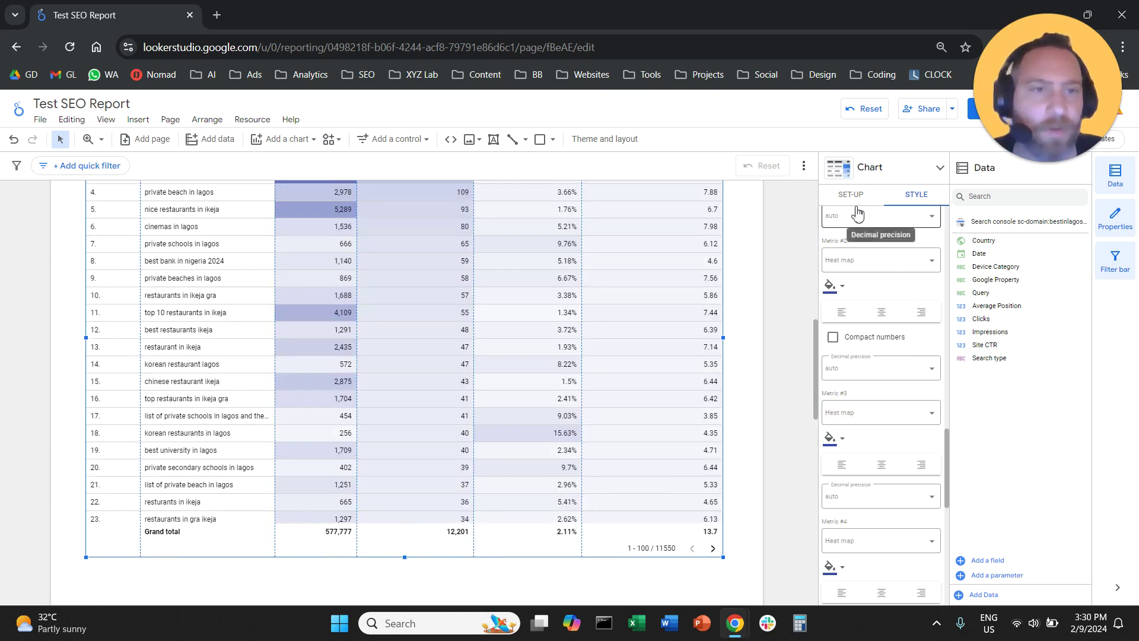
click(855, 196)
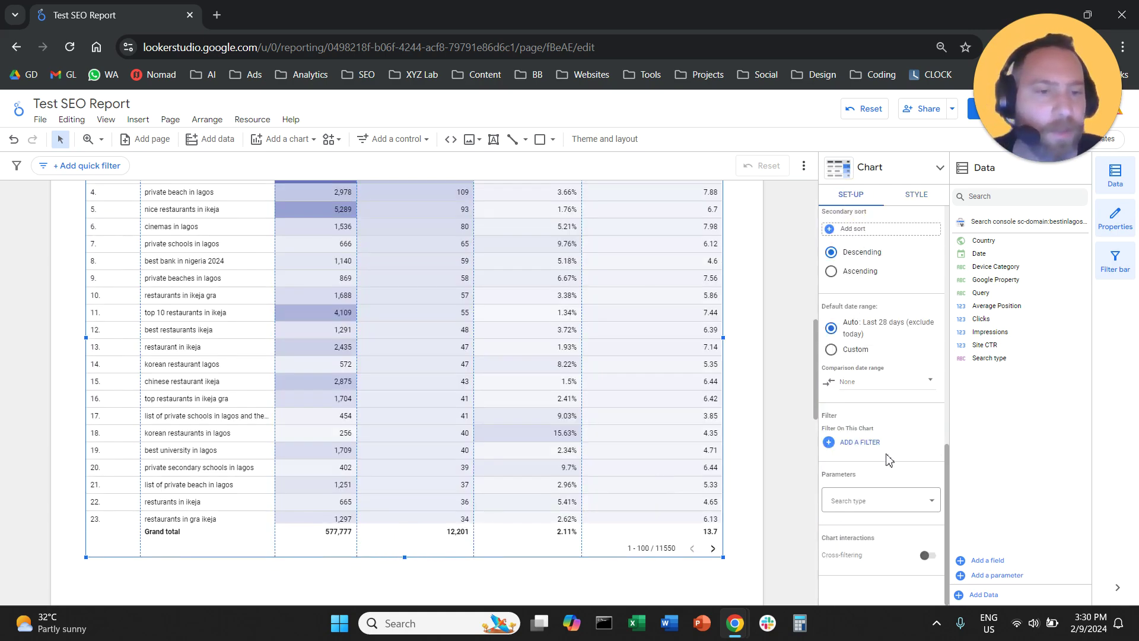
scroll(893, 386, up, 6)
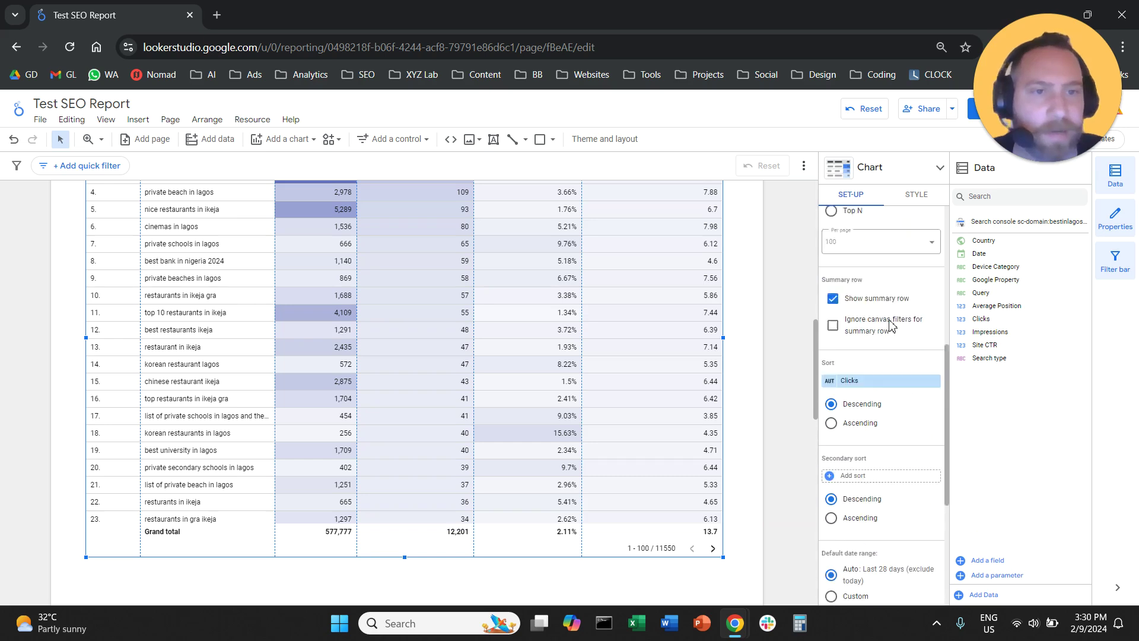
click(866, 371)
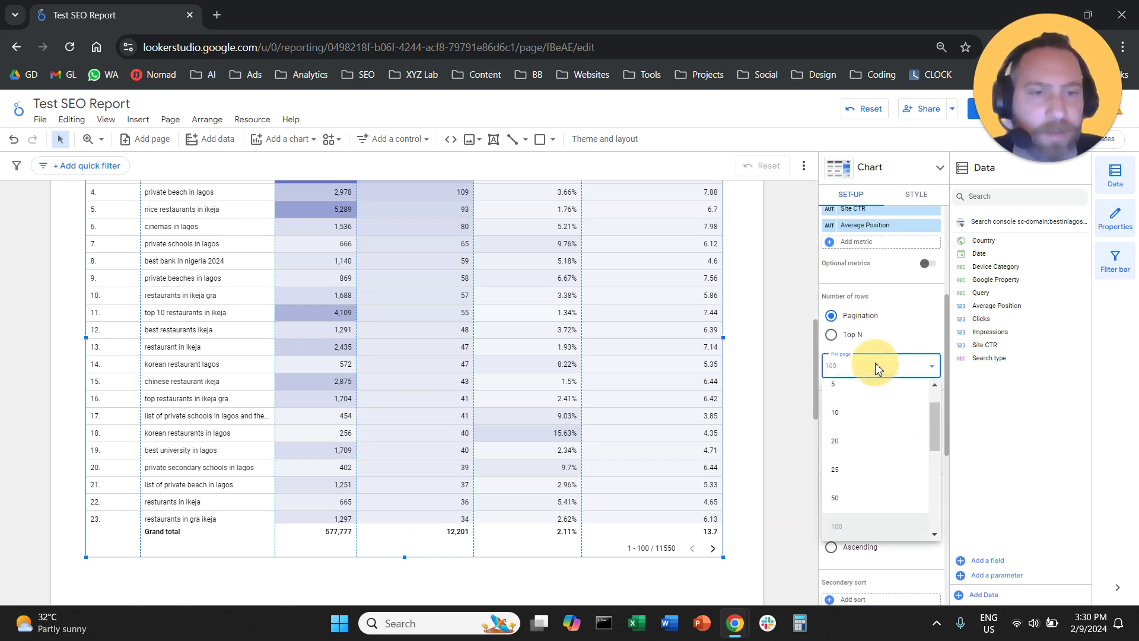
click(855, 457)
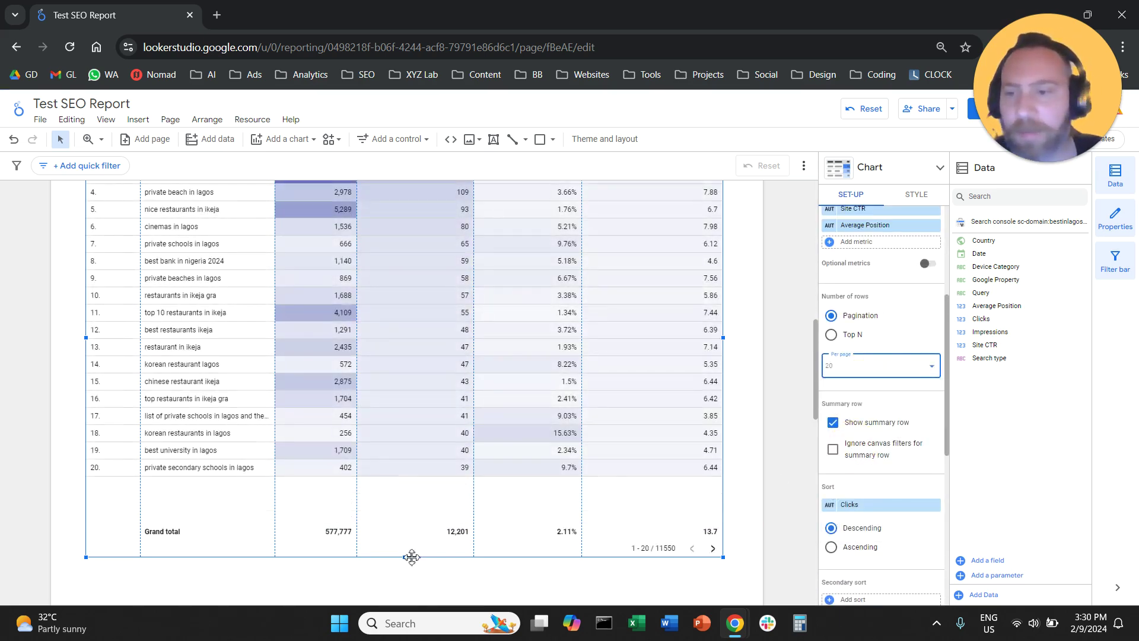
drag(405, 557, 404, 529)
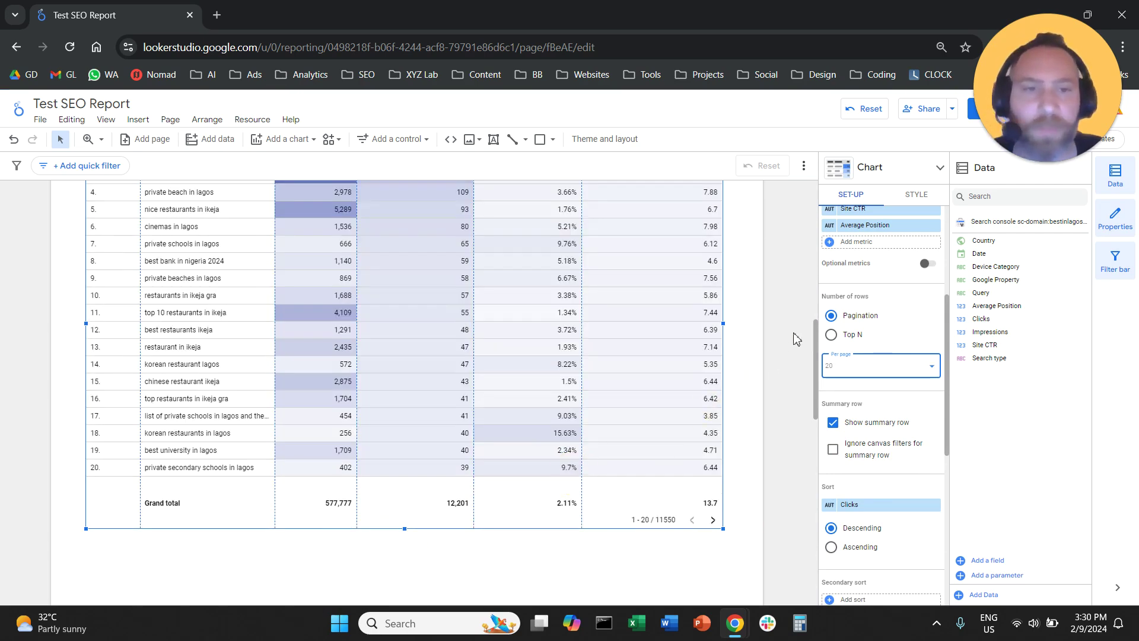
click(736, 437)
scroll(738, 438, up, 3)
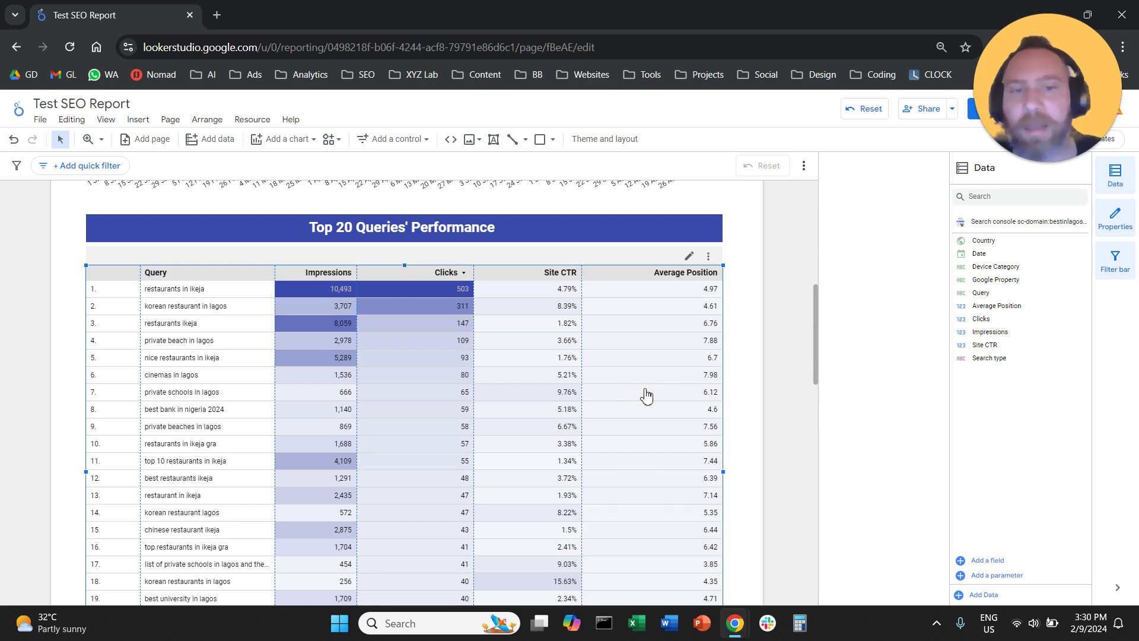
Try sorting the query table by Average Position, first in descending and then in ascending order.
click(702, 384)
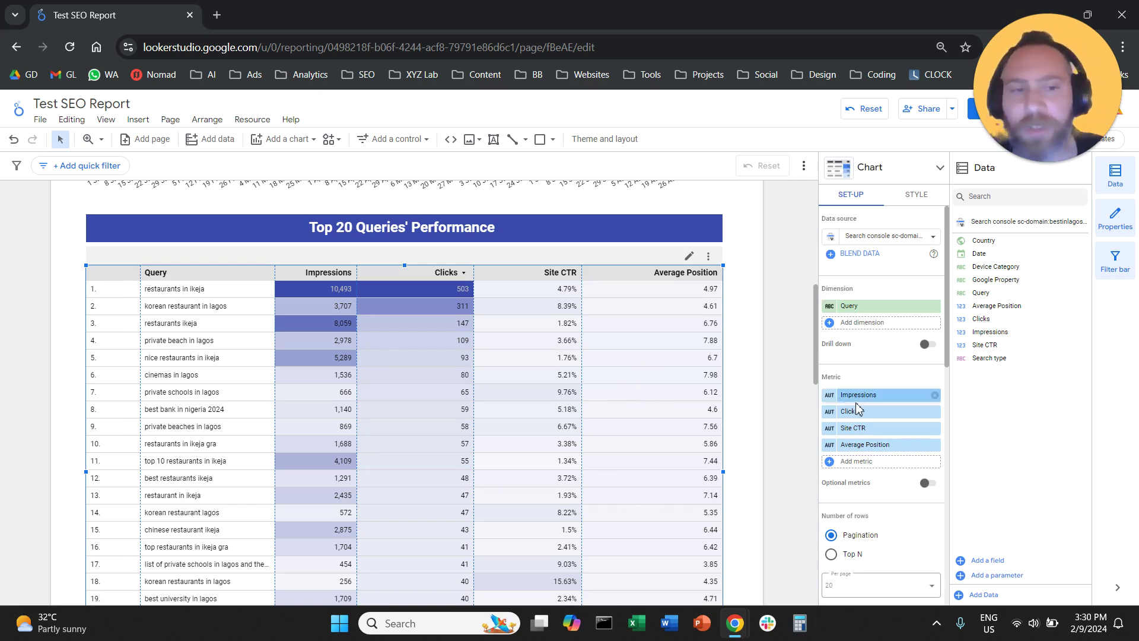
scroll(881, 403, down, 4)
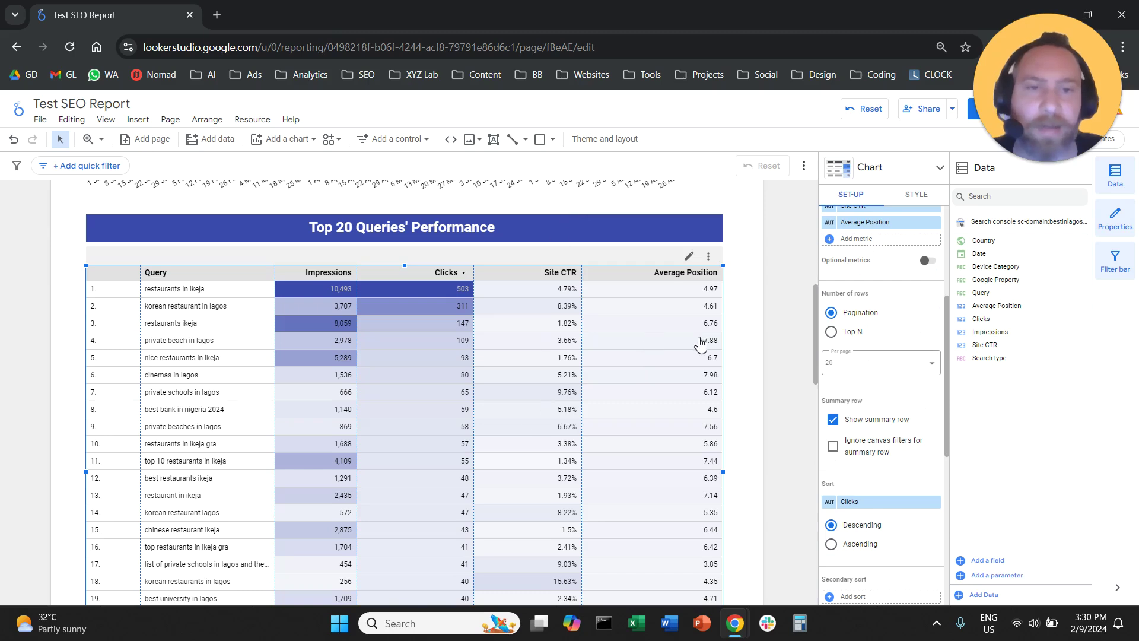
scroll(878, 356, down, 3)
click(838, 338)
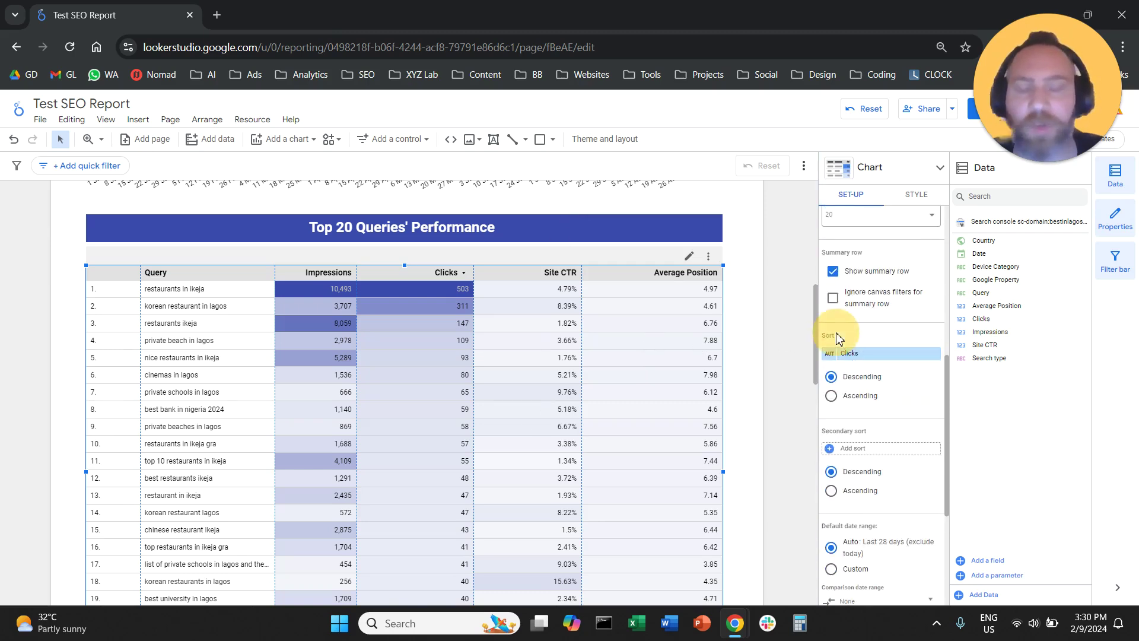
click(857, 354)
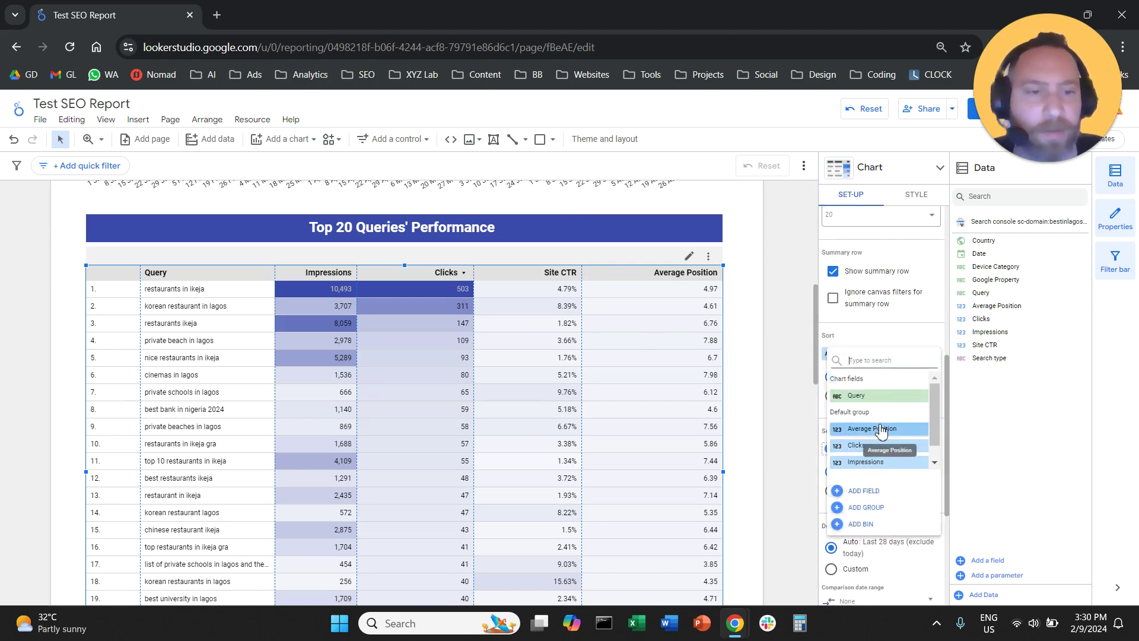
click(881, 430)
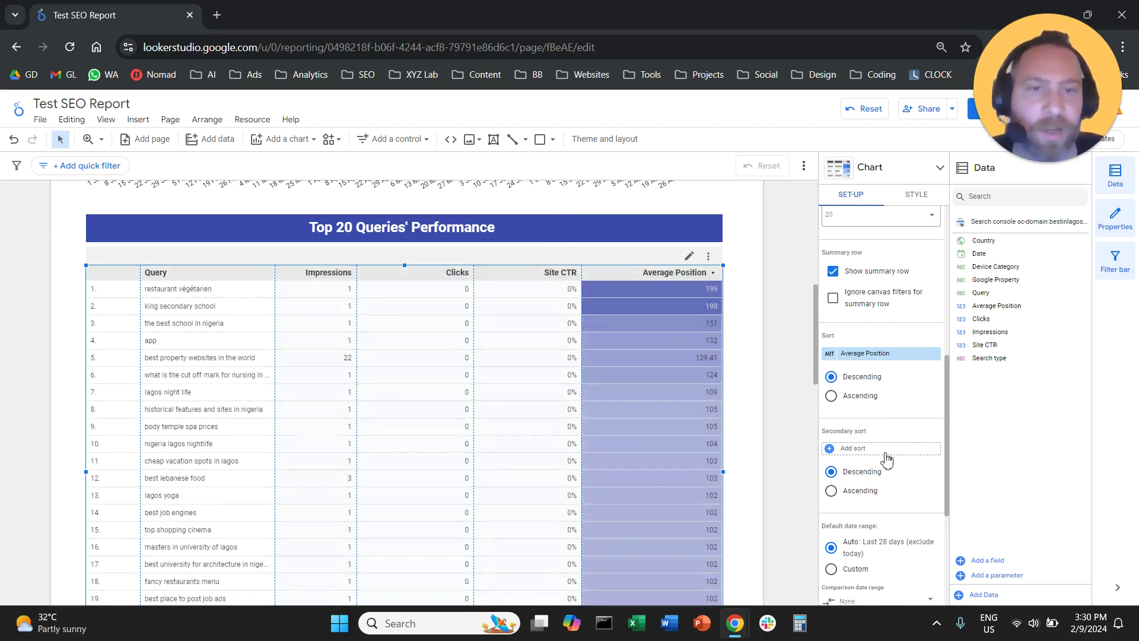
click(831, 396)
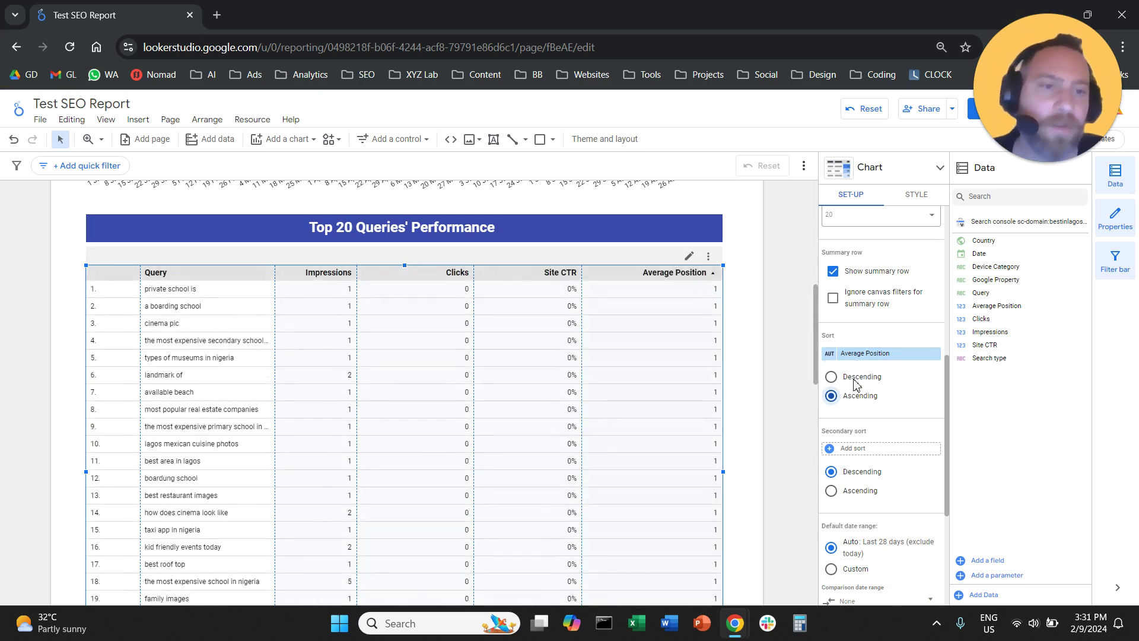
Set the query table's sort back to Clicks in descending order.
click(872, 355)
click(880, 446)
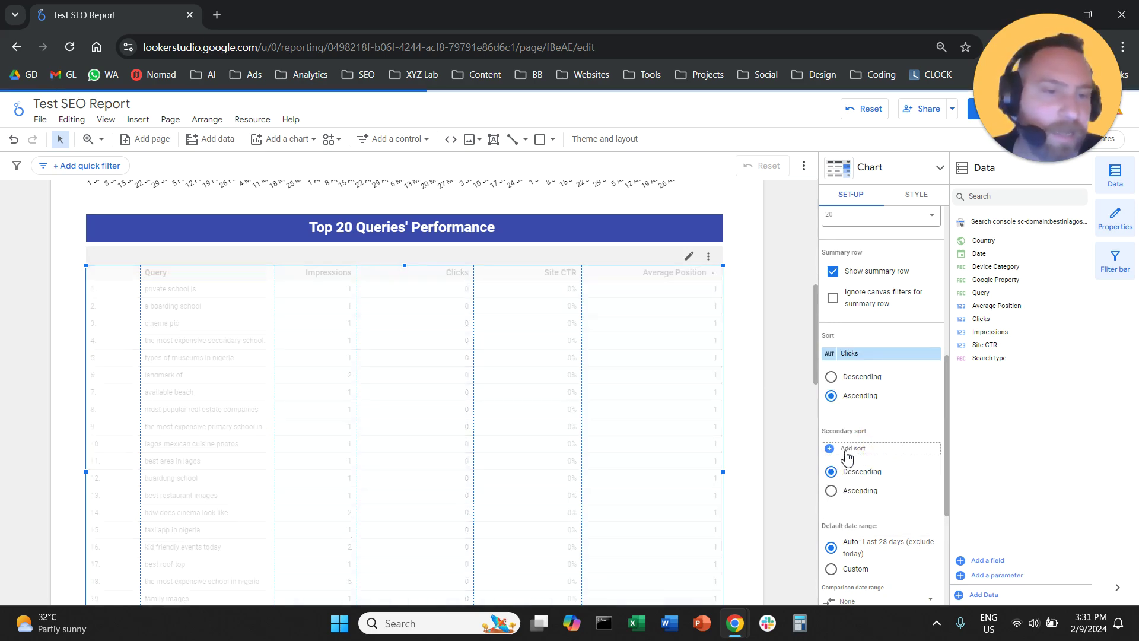
click(860, 381)
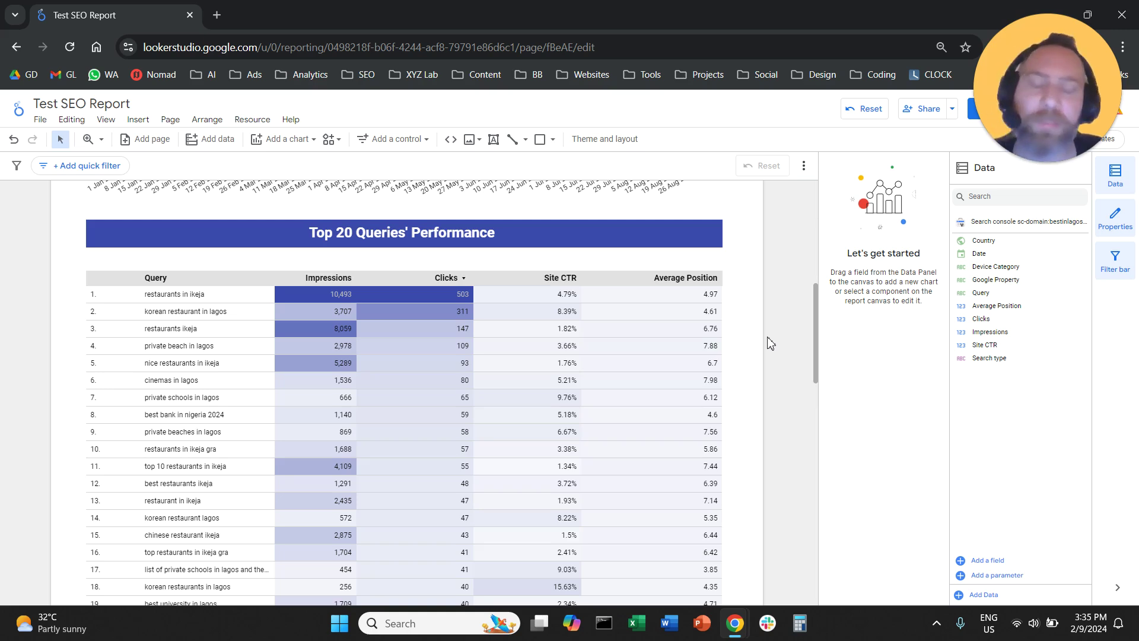
Review the date range, Query, Device Category and Country controls below the report header by opening their selection lists.
scroll(770, 343, up, 8)
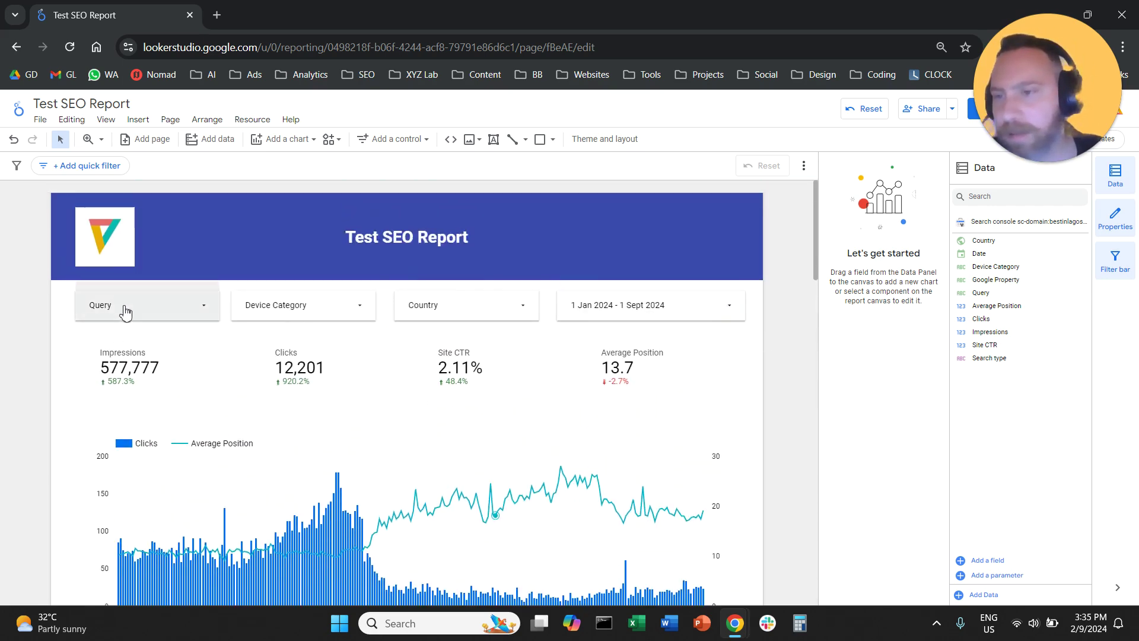
click(589, 305)
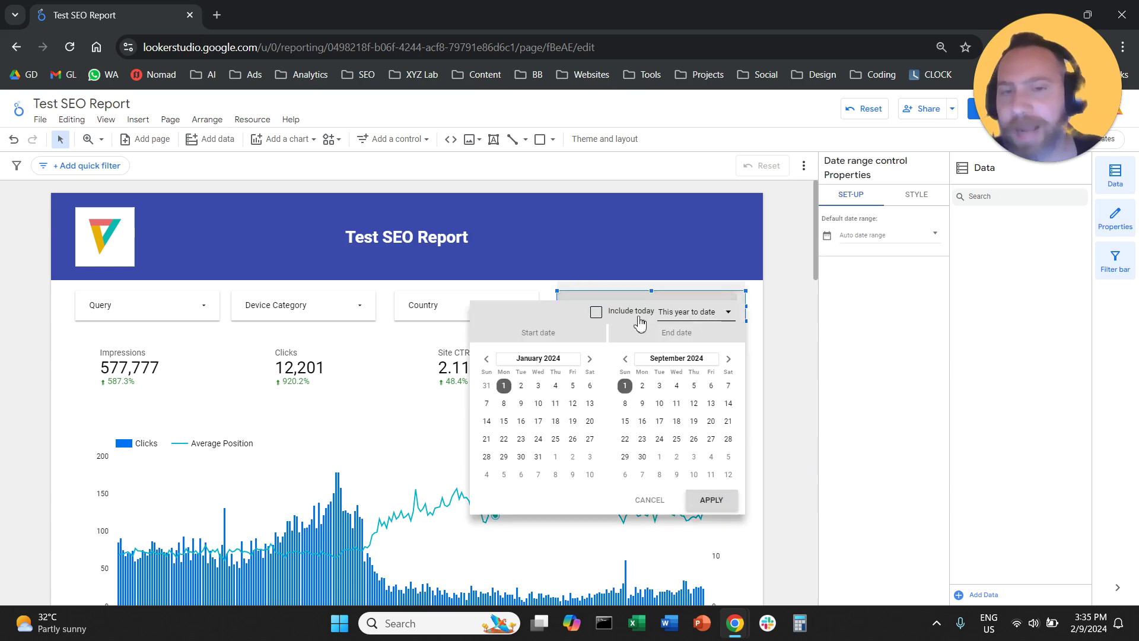
click(769, 299)
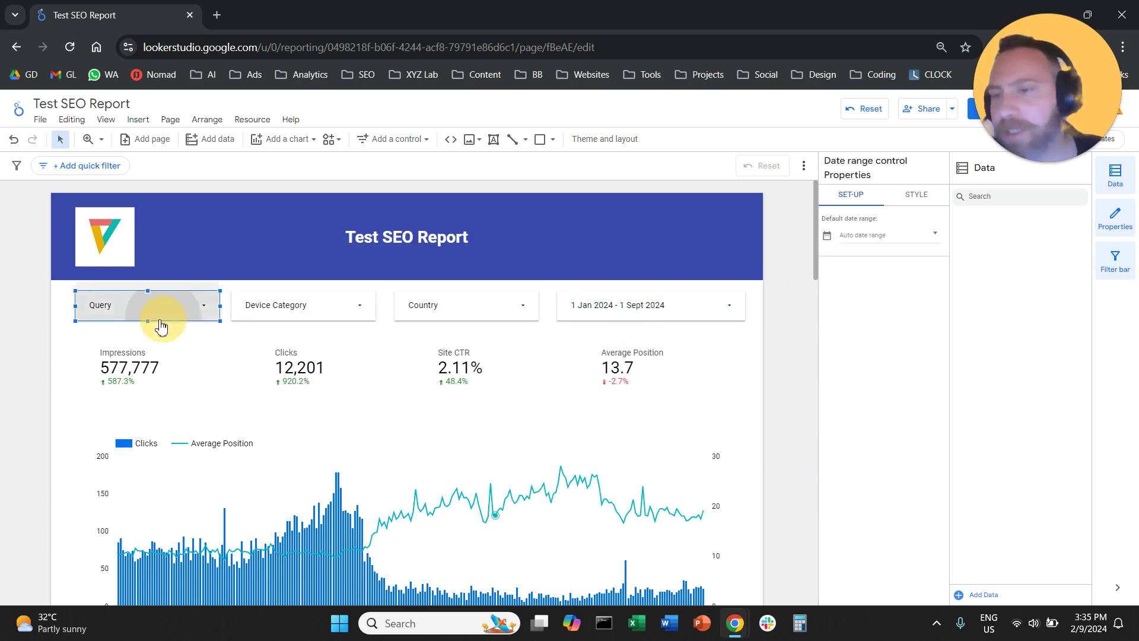
click(158, 305)
click(54, 354)
click(338, 305)
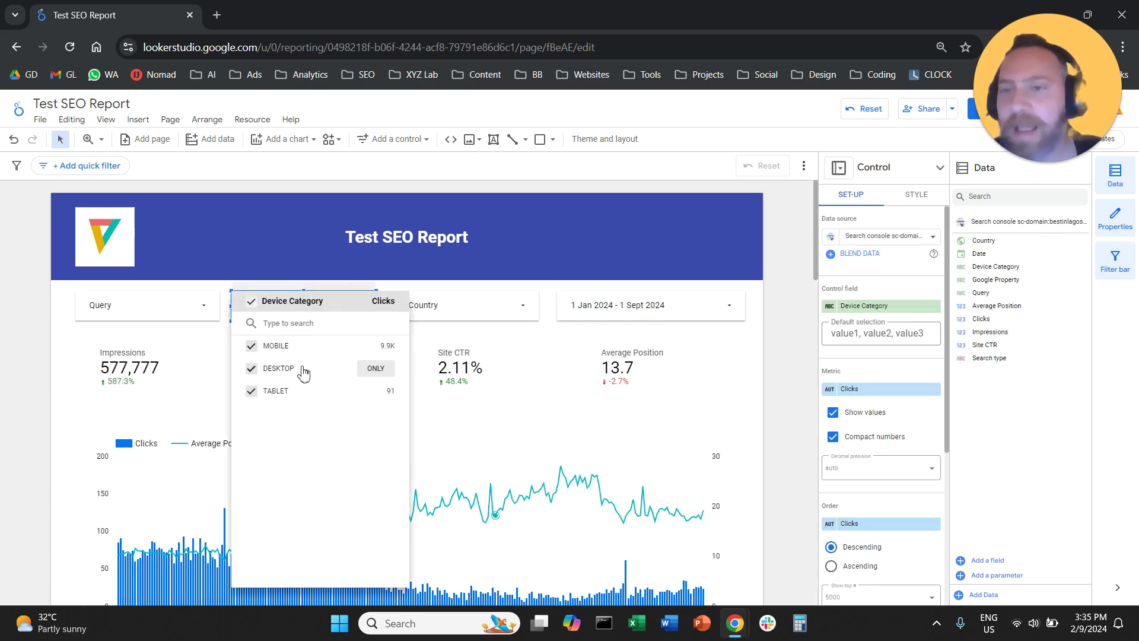
click(498, 300)
click(521, 306)
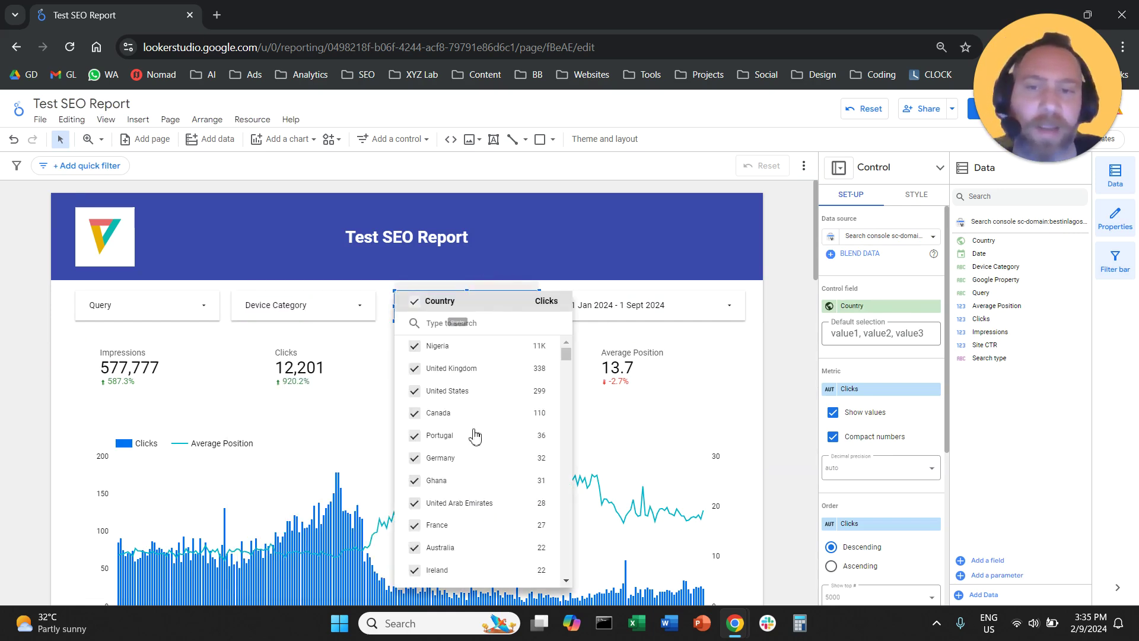
click(781, 328)
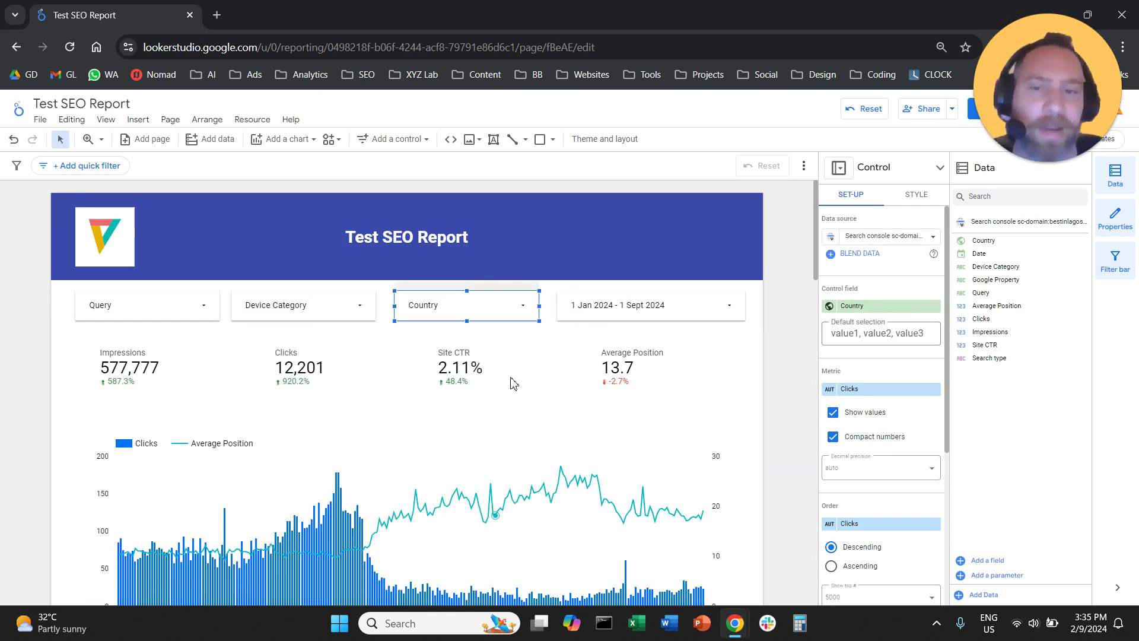
Review the four scorecards, the Clicks and Average Position combo chart, and the query table in the finished report.
drag(39, 349, 669, 368)
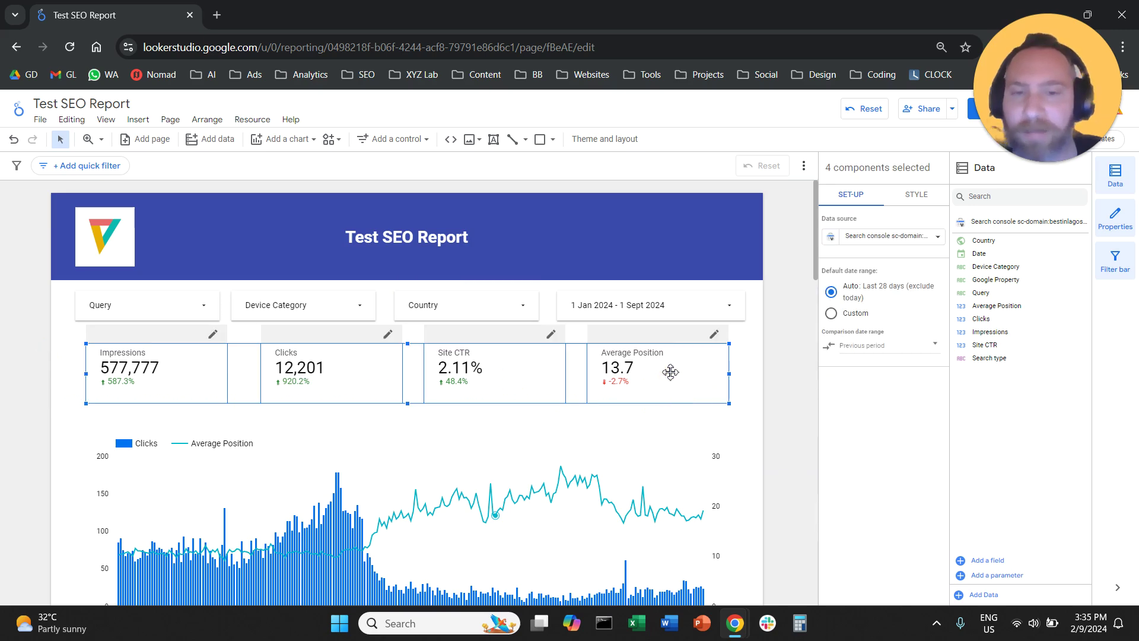
click(671, 372)
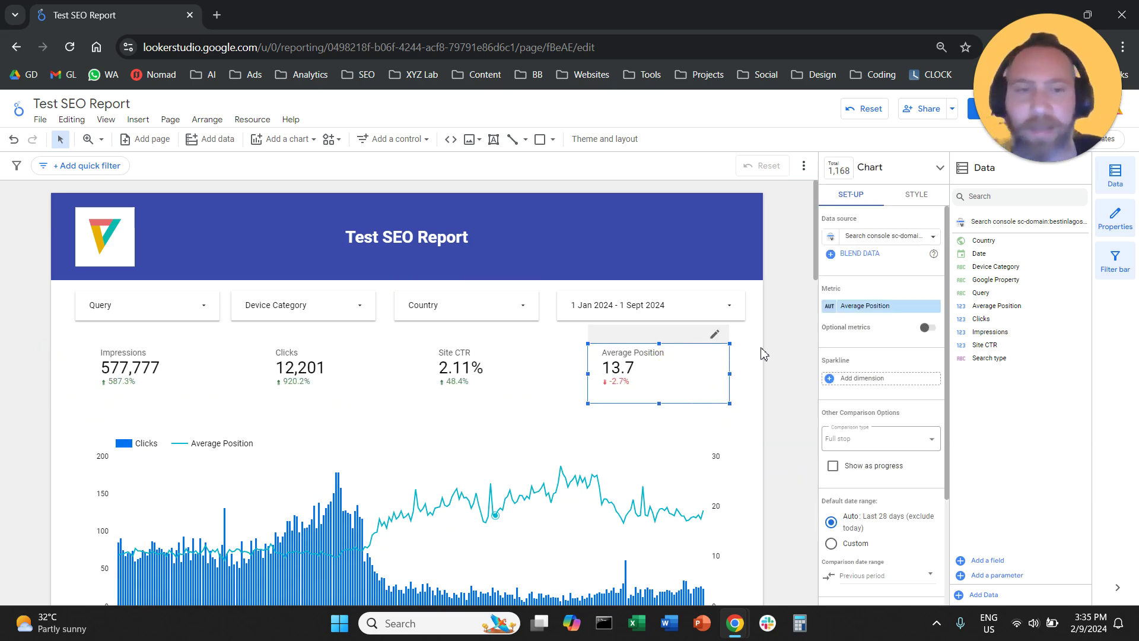
scroll(741, 362, down, 3)
click(632, 323)
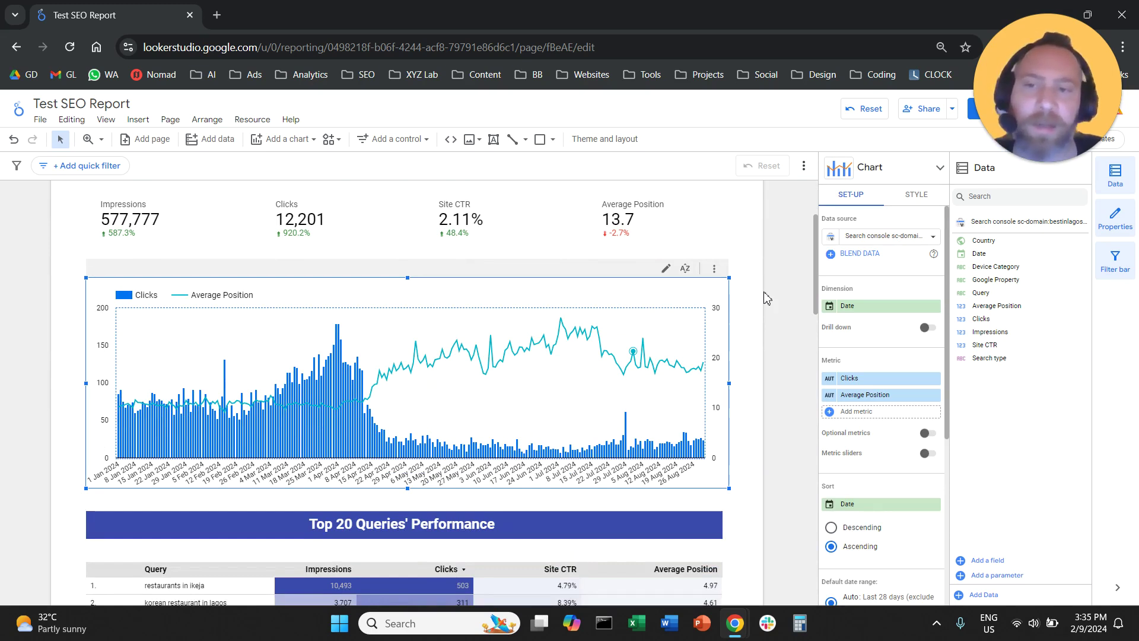
scroll(767, 298, down, 6)
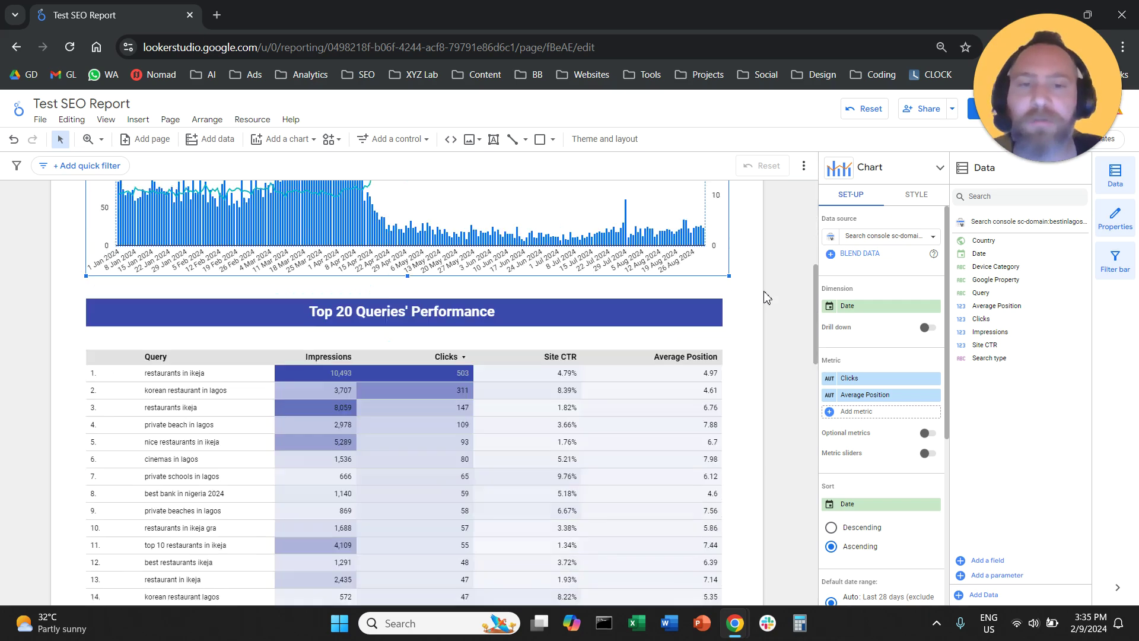
click(668, 267)
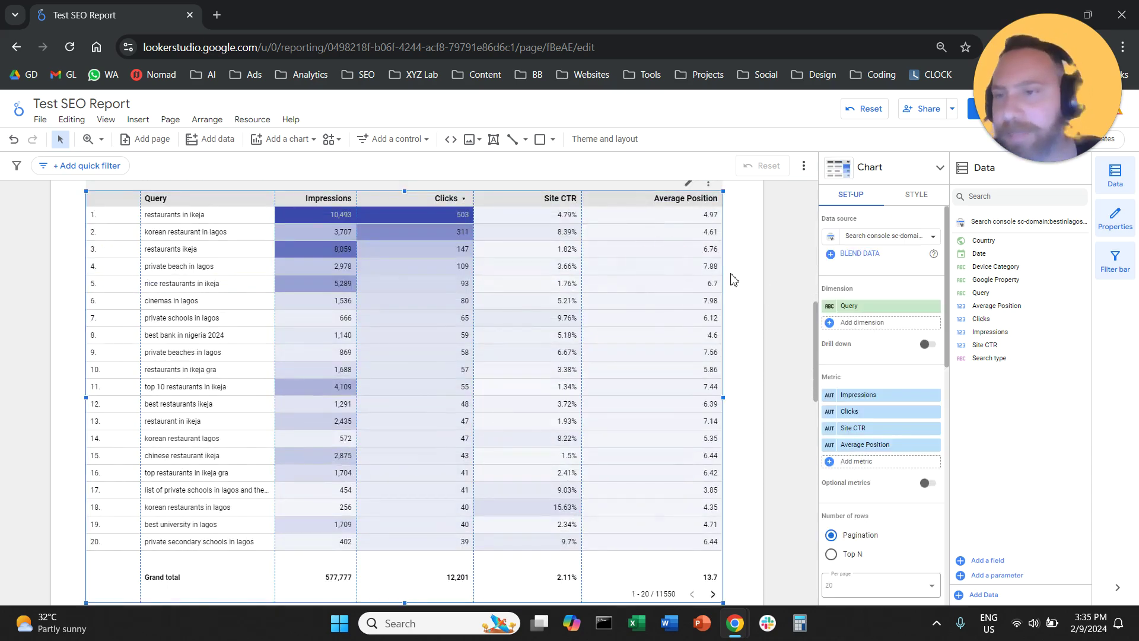
scroll(734, 279, up, 1)
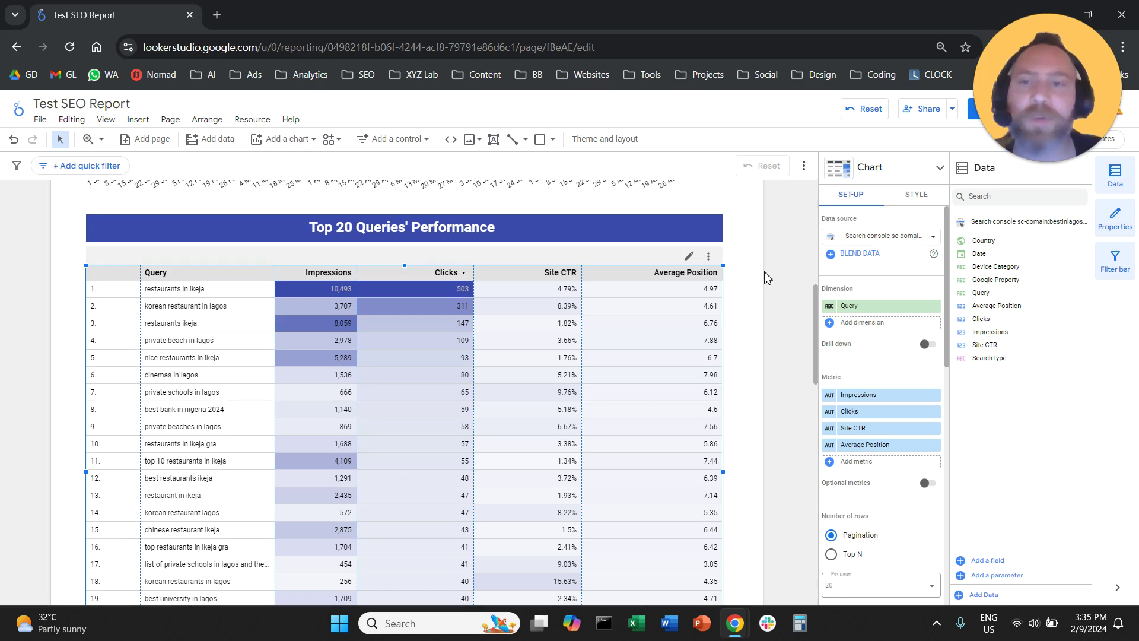
scroll(765, 279, up, 10)
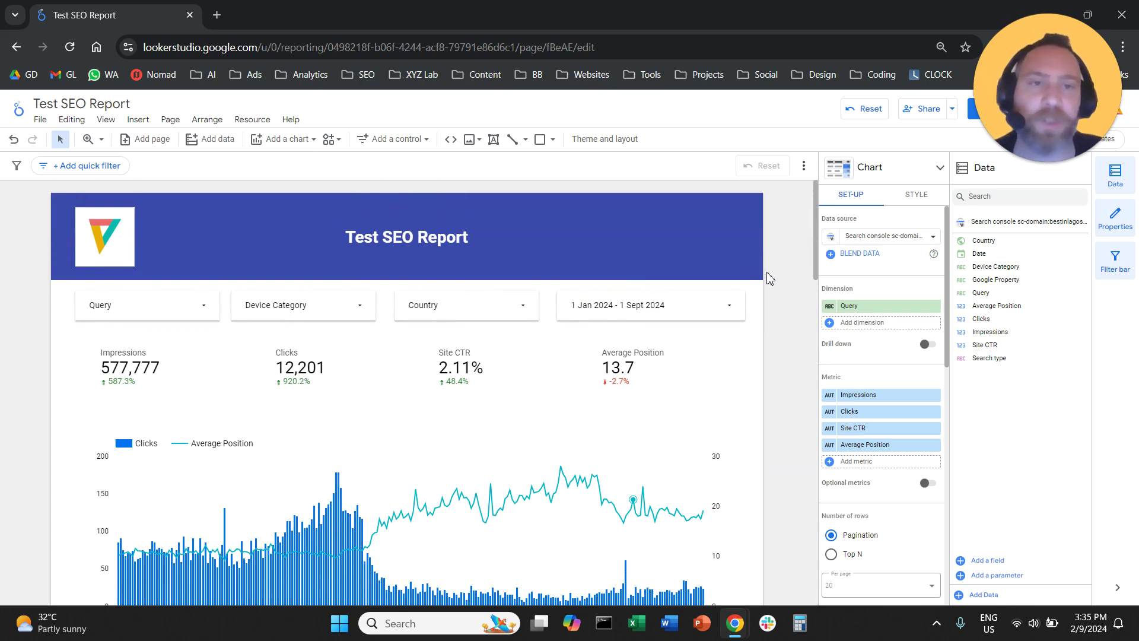
Review the report's sharing options, including the field for adding people and groups and its Editor and Viewer roles, and close them without inviting anyone.
click(930, 112)
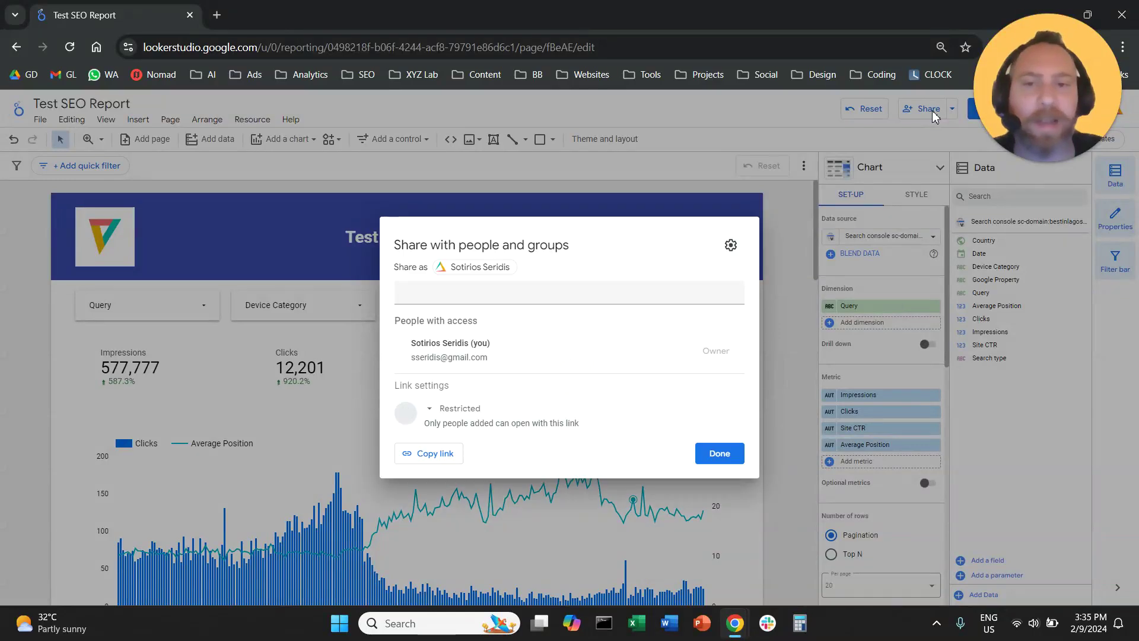
click(503, 290)
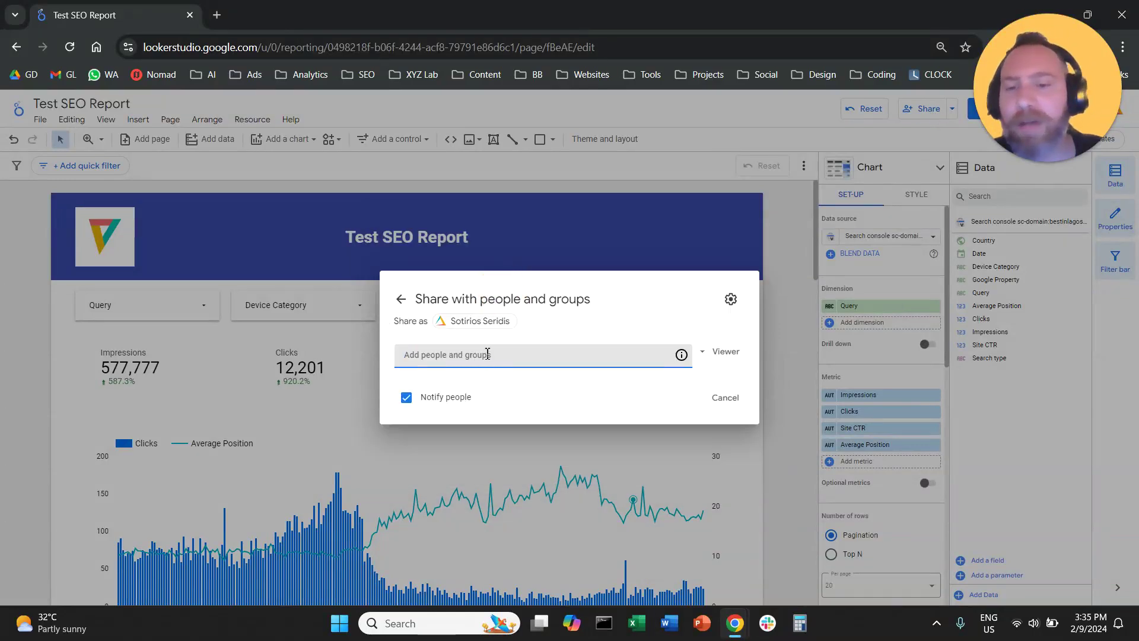
click(403, 302)
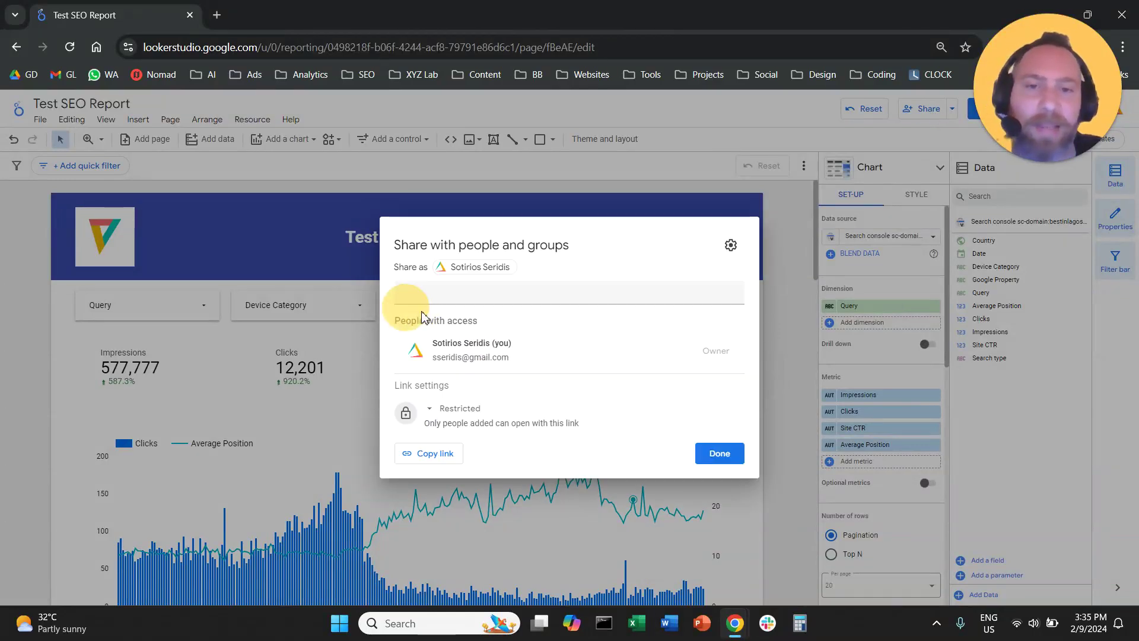
click(504, 293)
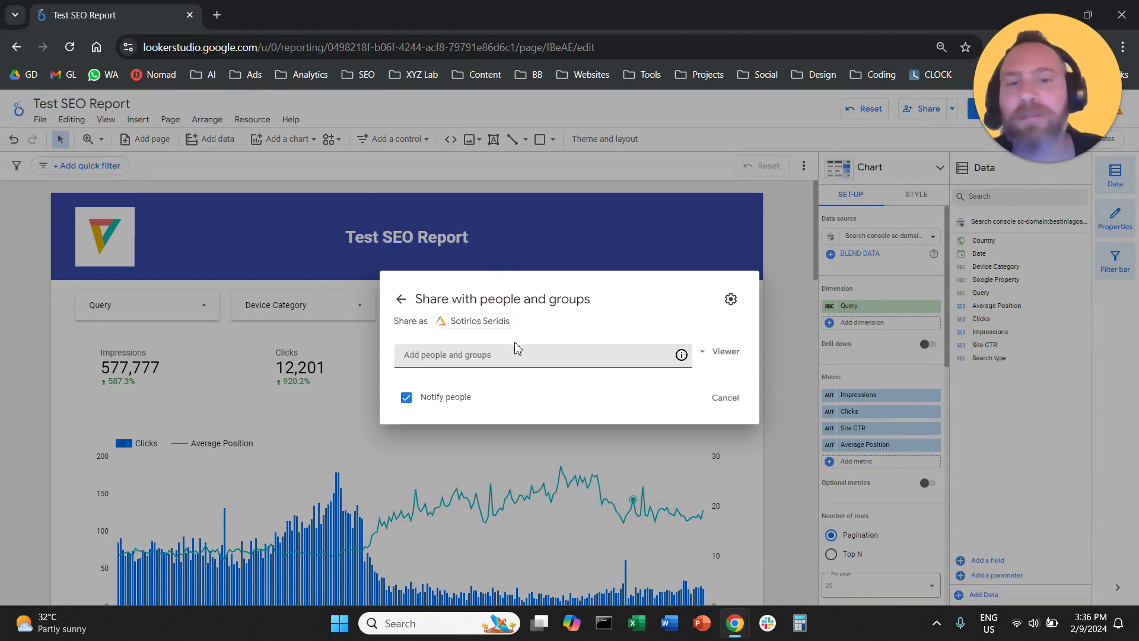
click(721, 356)
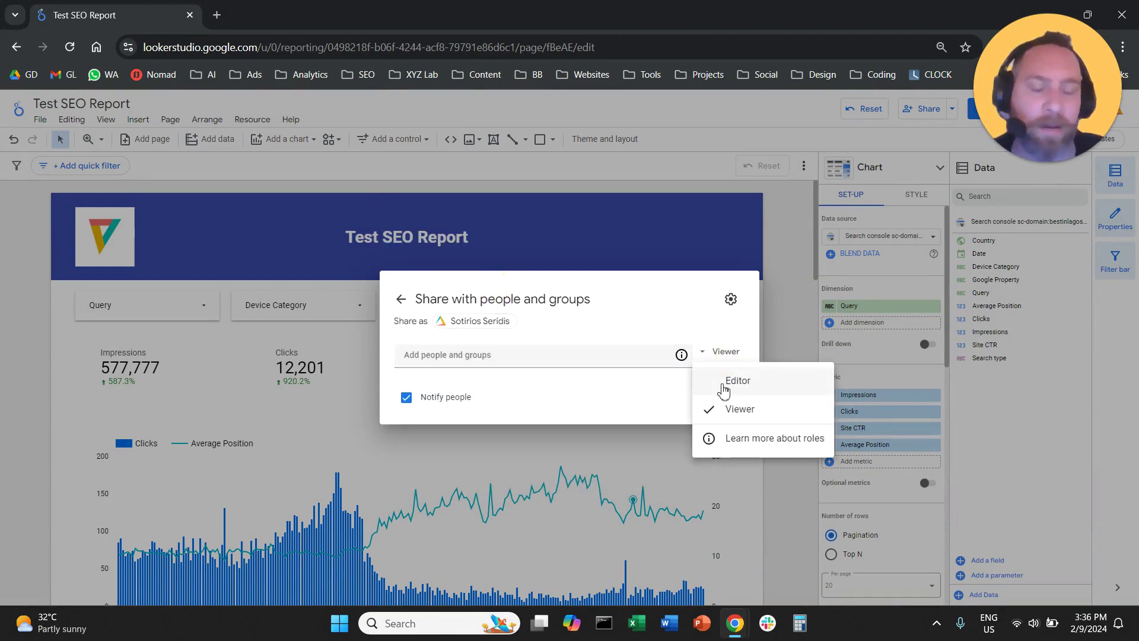
click(653, 321)
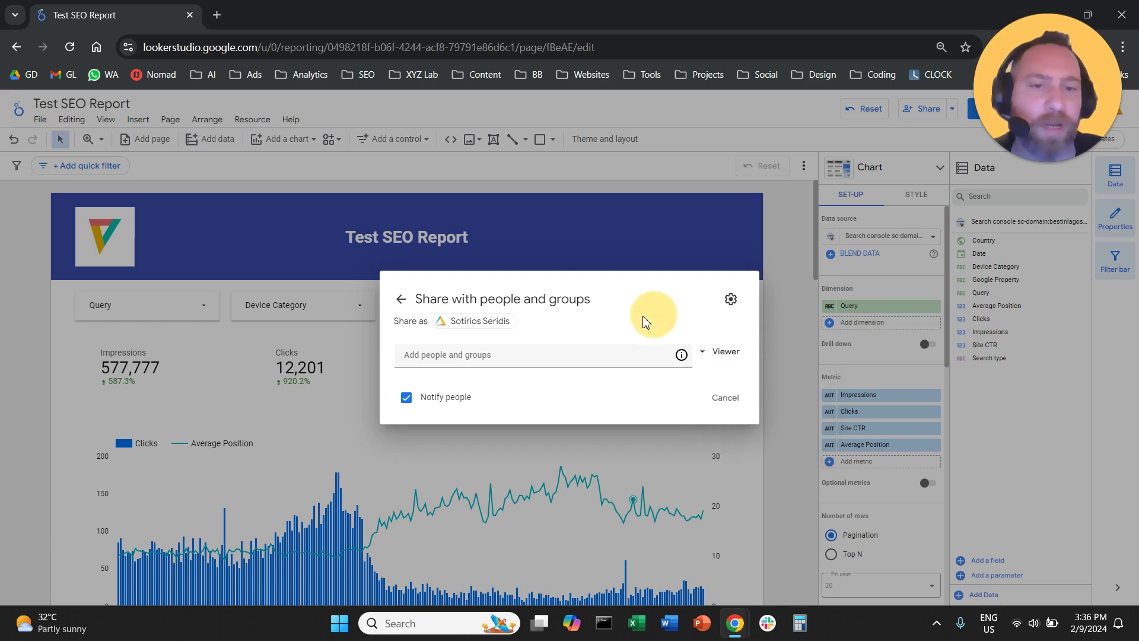
click(400, 303)
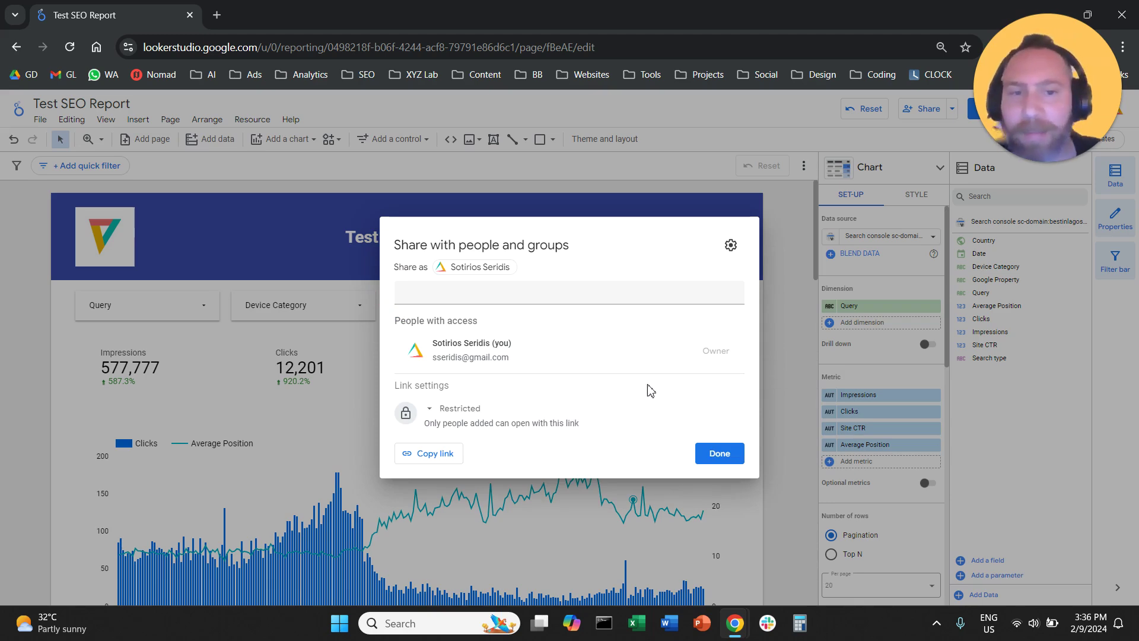
click(772, 226)
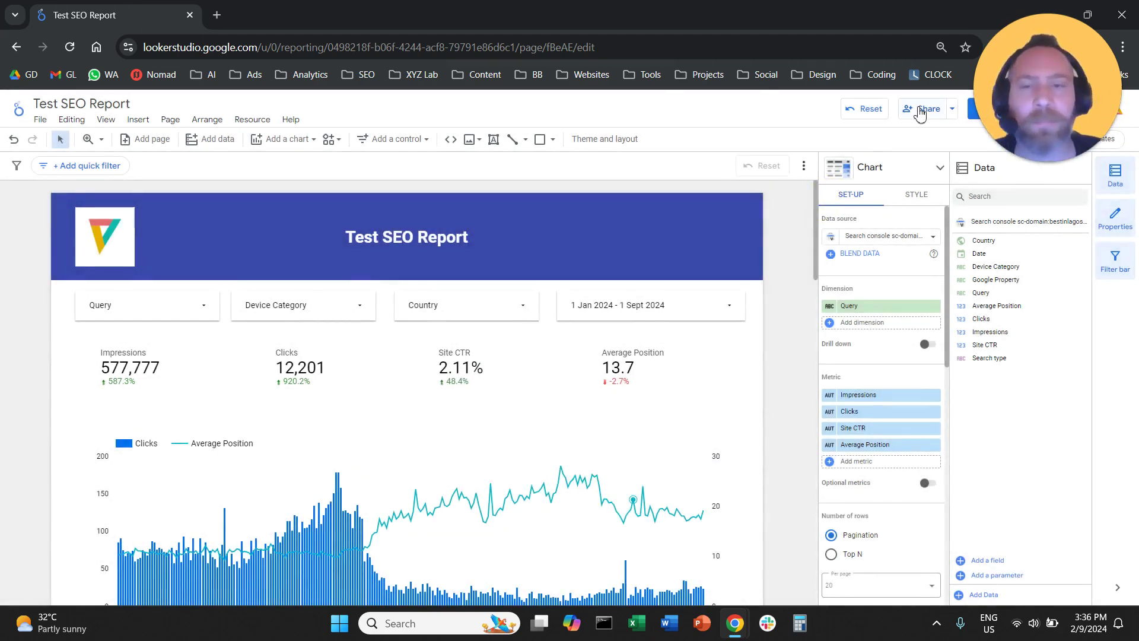
Set the report's link access to Public so anyone on the internet can find and view it, and save the sharing change.
click(920, 113)
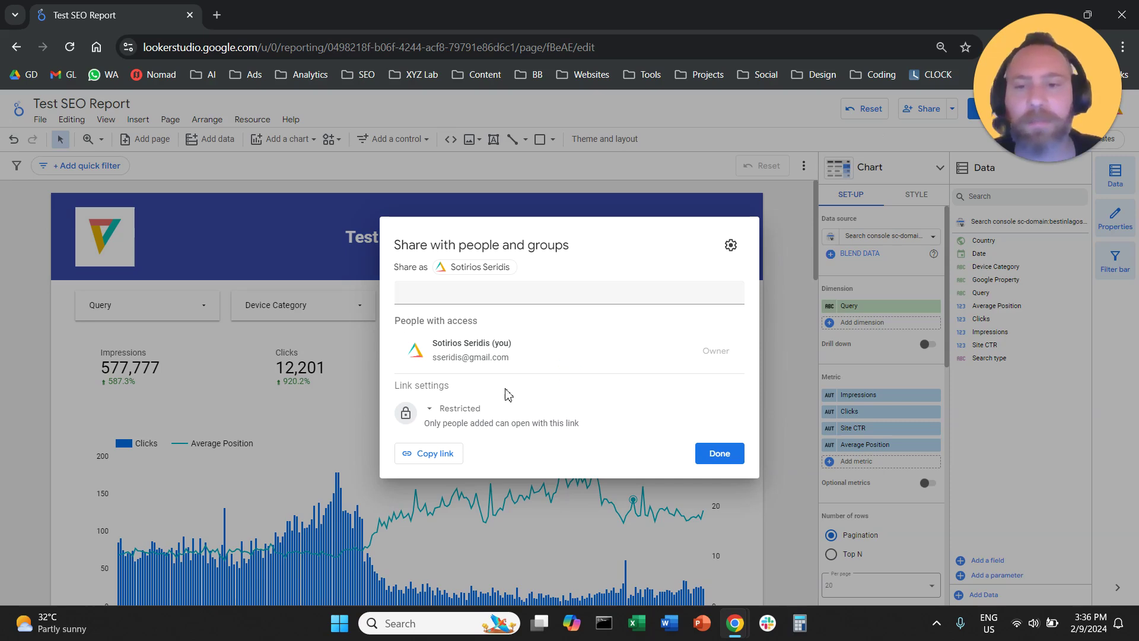
click(435, 415)
click(459, 491)
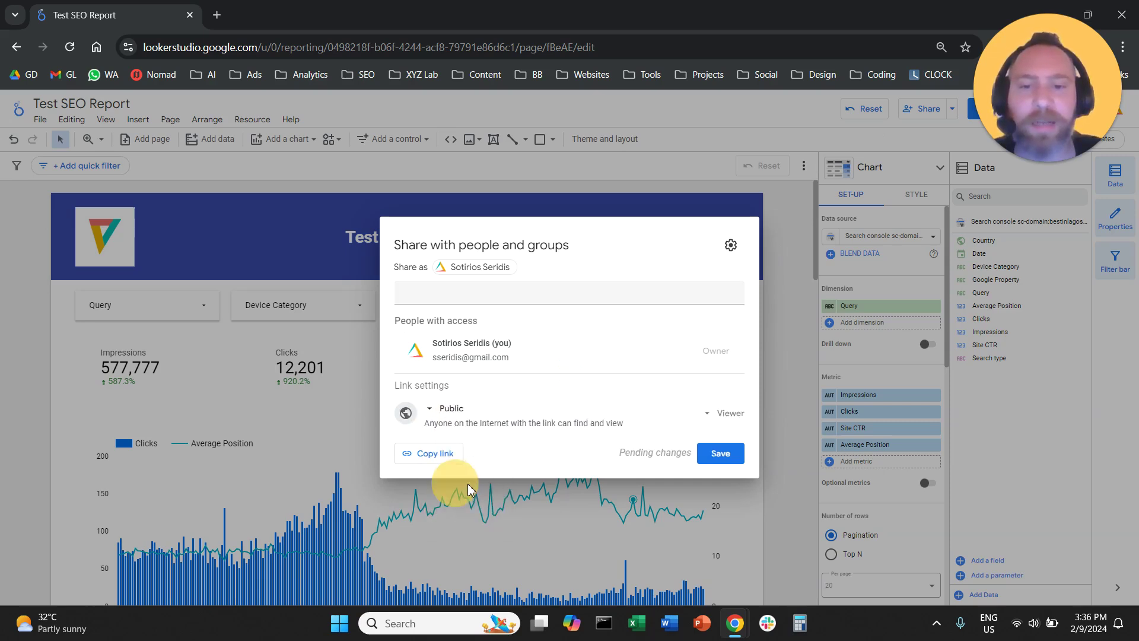
click(719, 454)
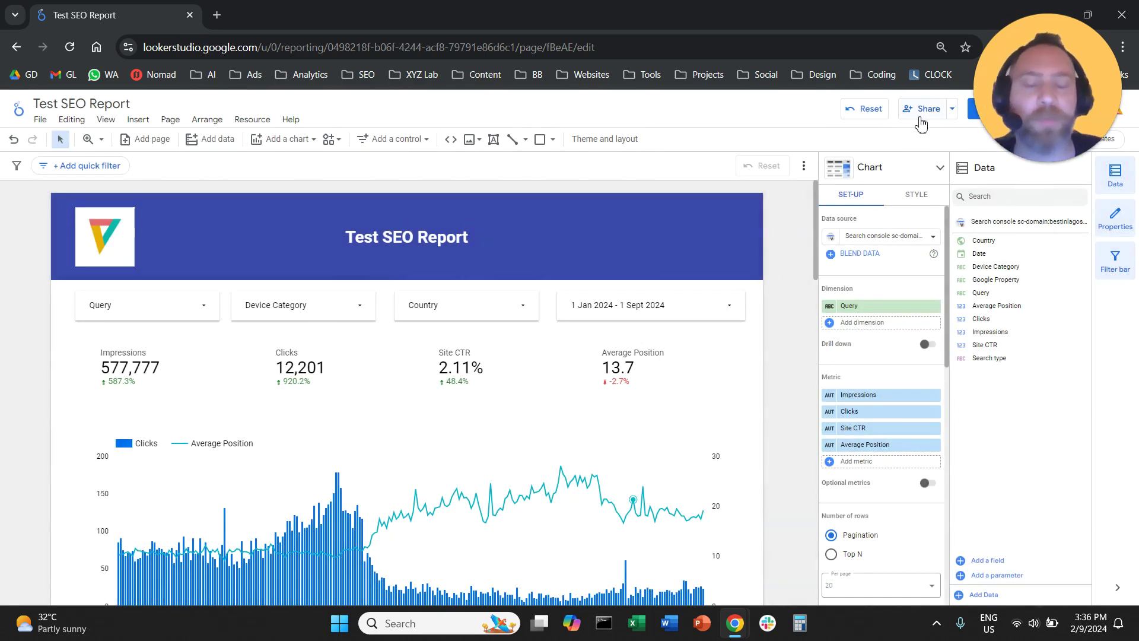
Review the options for downloading the report as a PDF and close them without downloading.
click(953, 110)
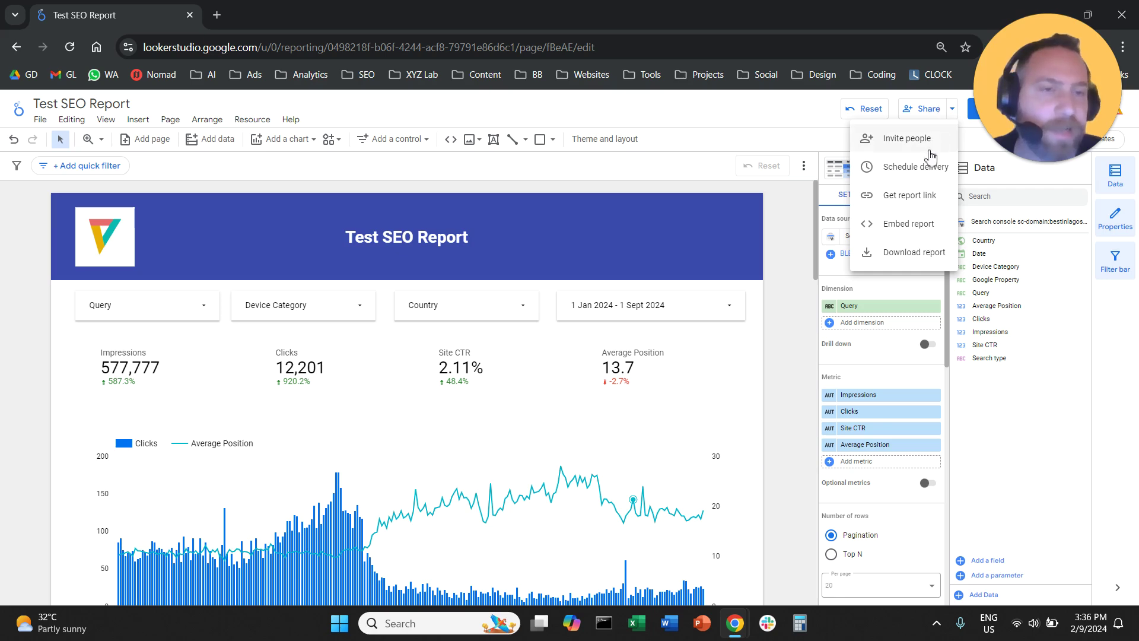
click(896, 253)
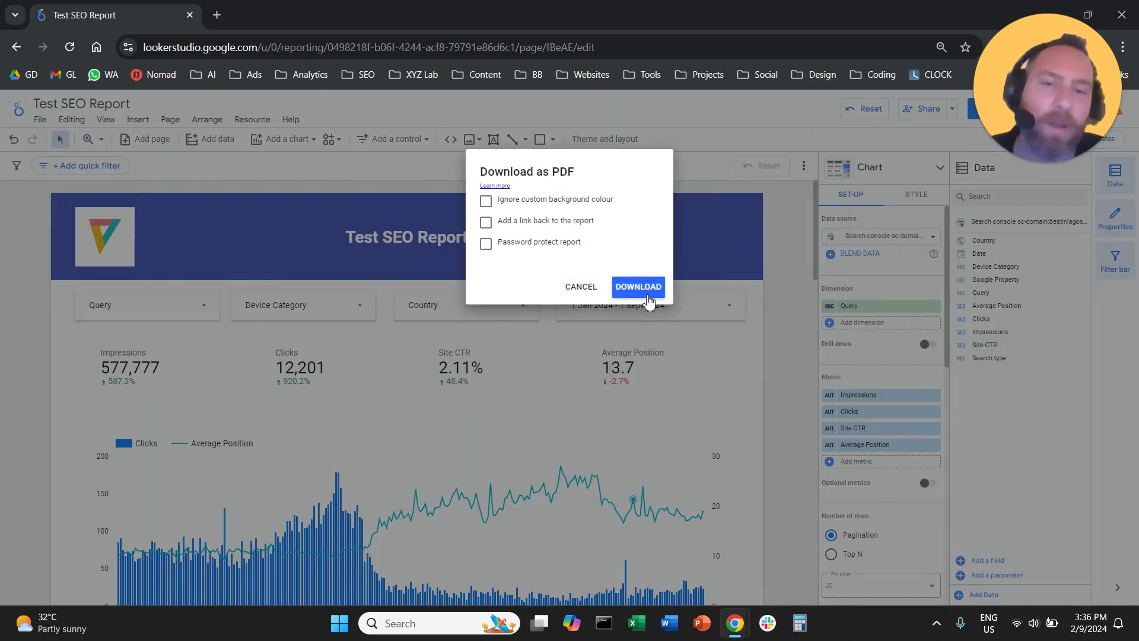
click(581, 287)
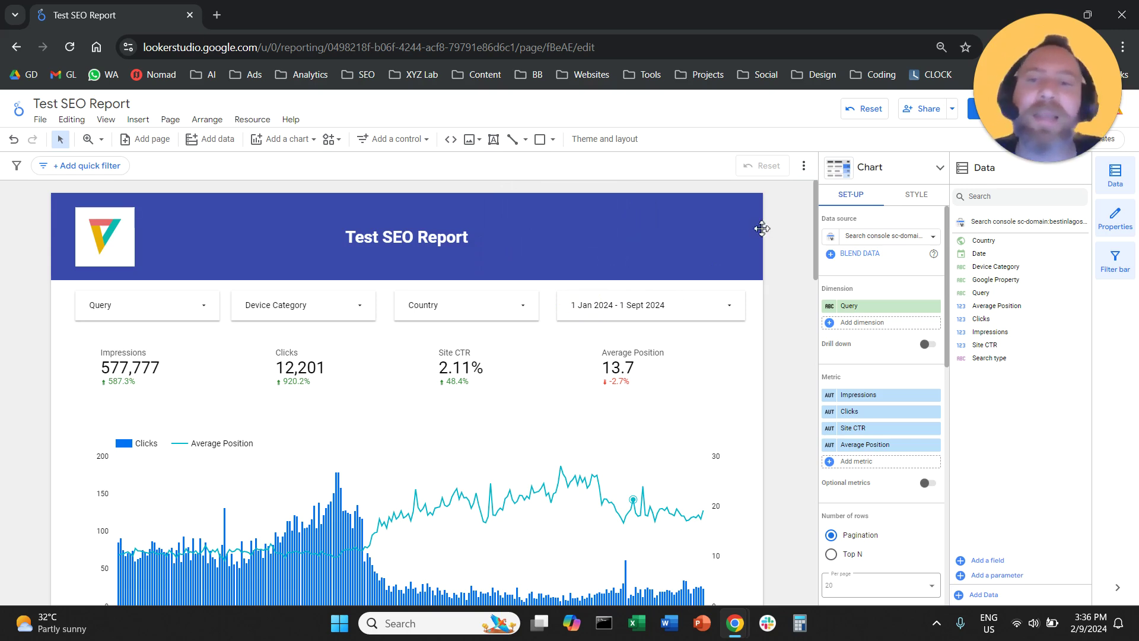
click(952, 109)
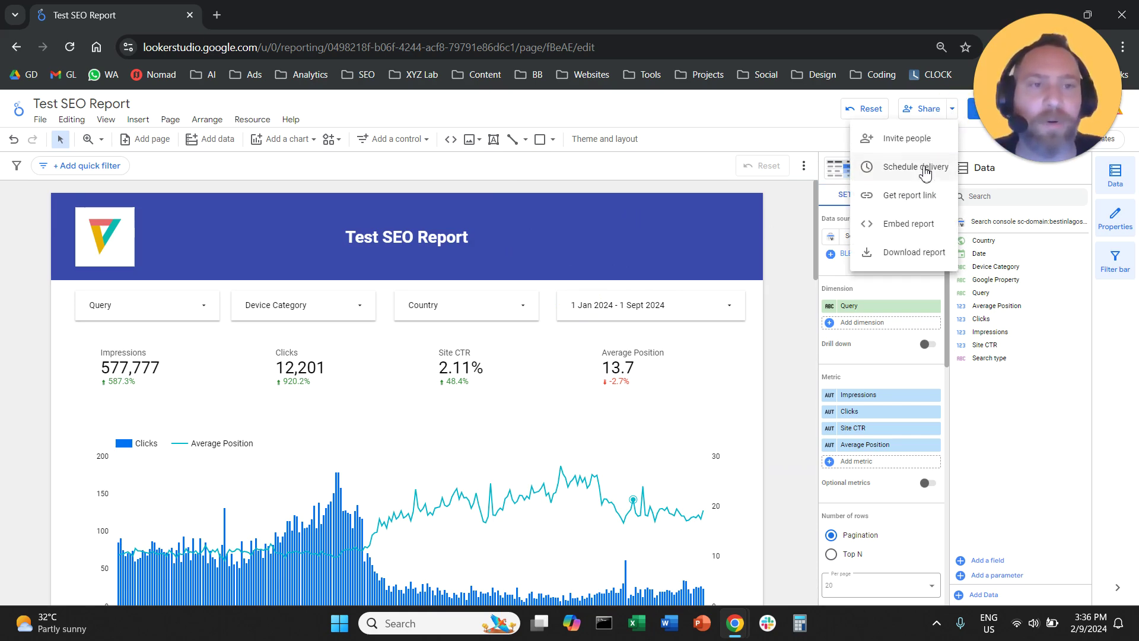
click(908, 254)
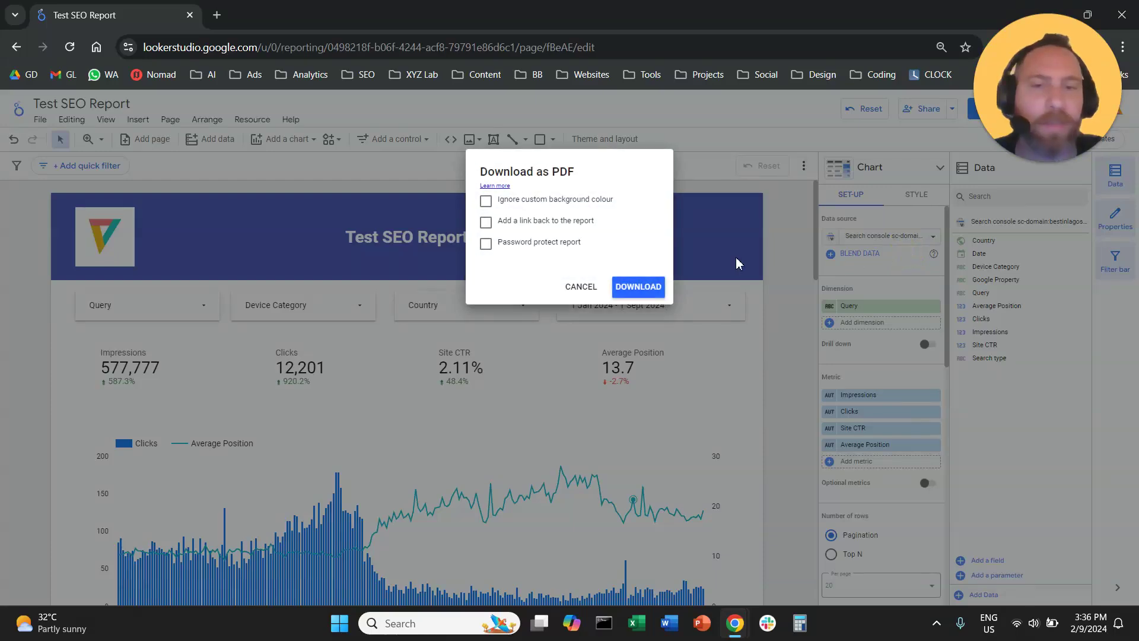
click(575, 286)
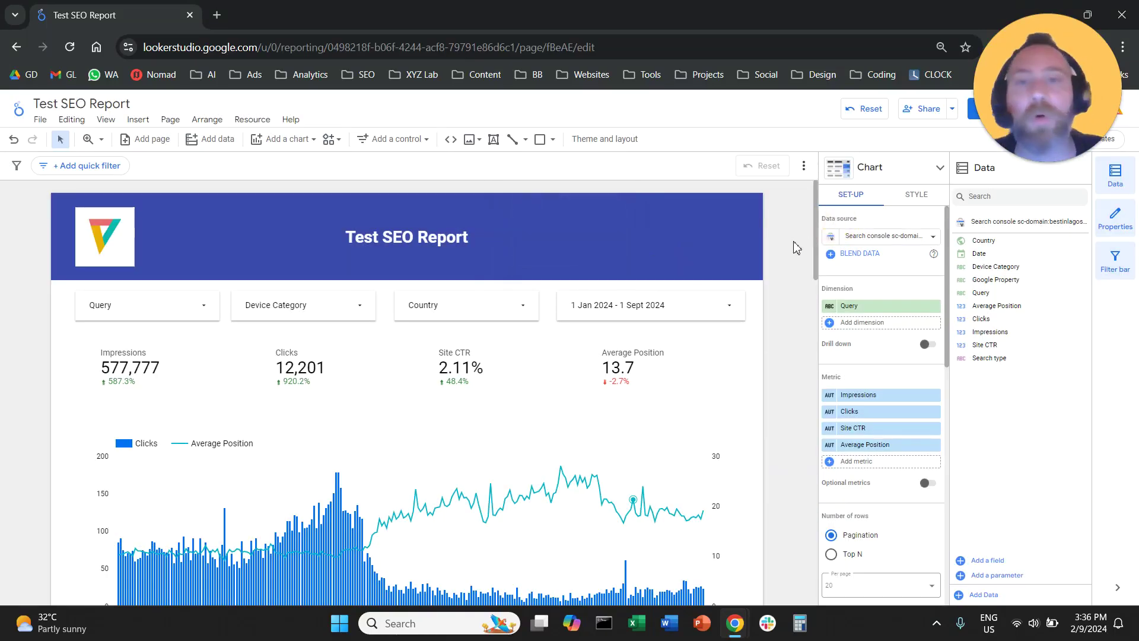
Review the scheduled email delivery settings, including the additional recipients field and the repeat frequency choices, and cancel without saving a schedule.
click(952, 111)
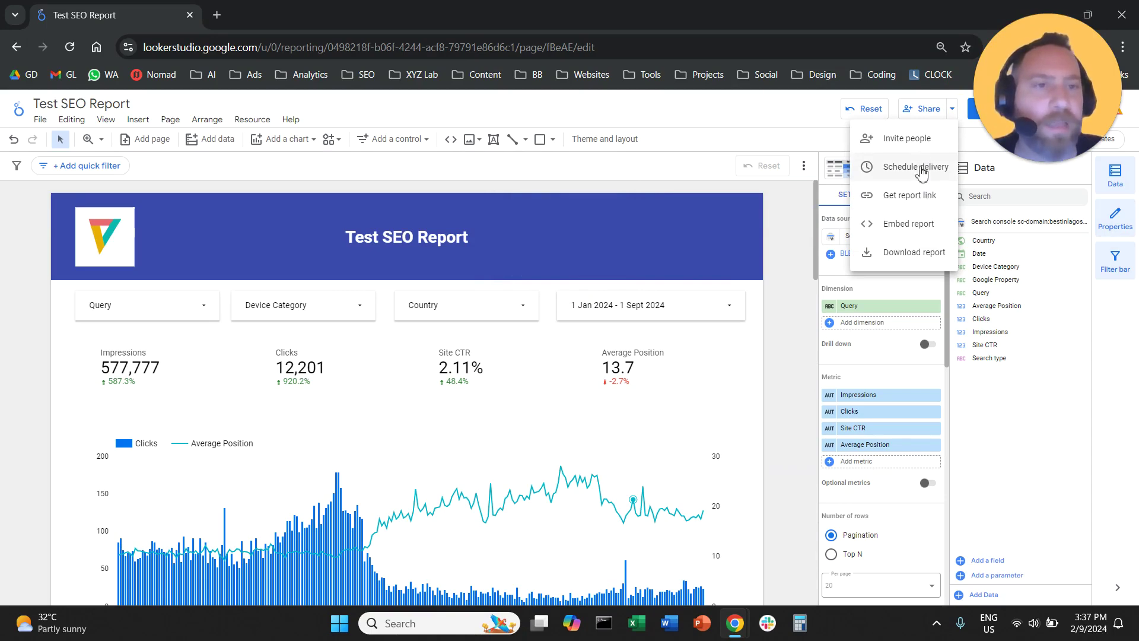
click(918, 168)
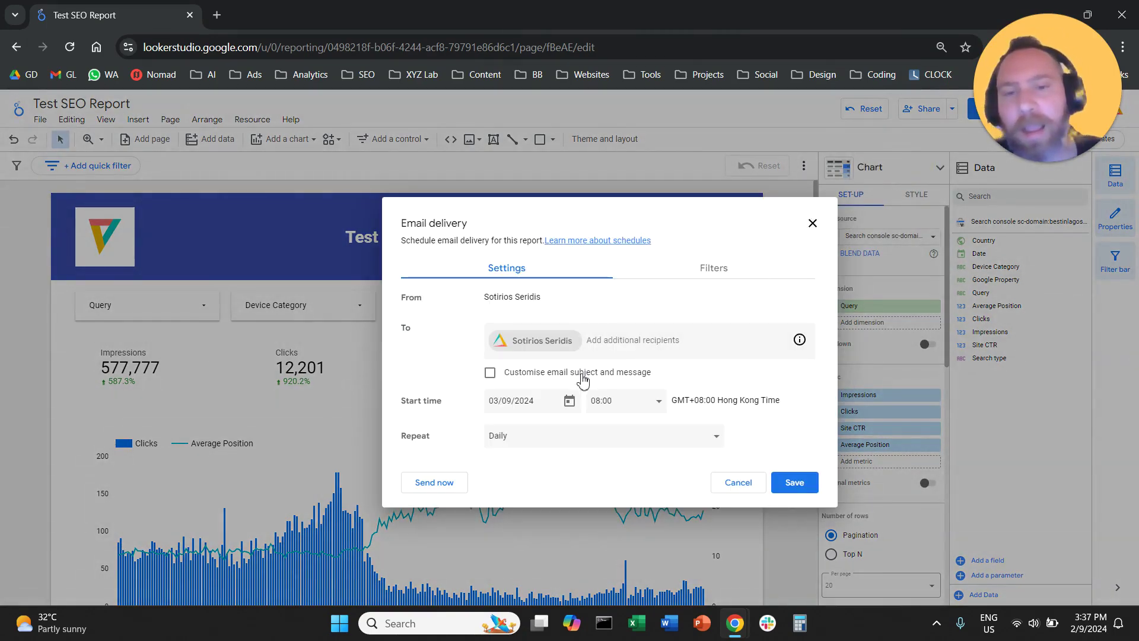
click(602, 347)
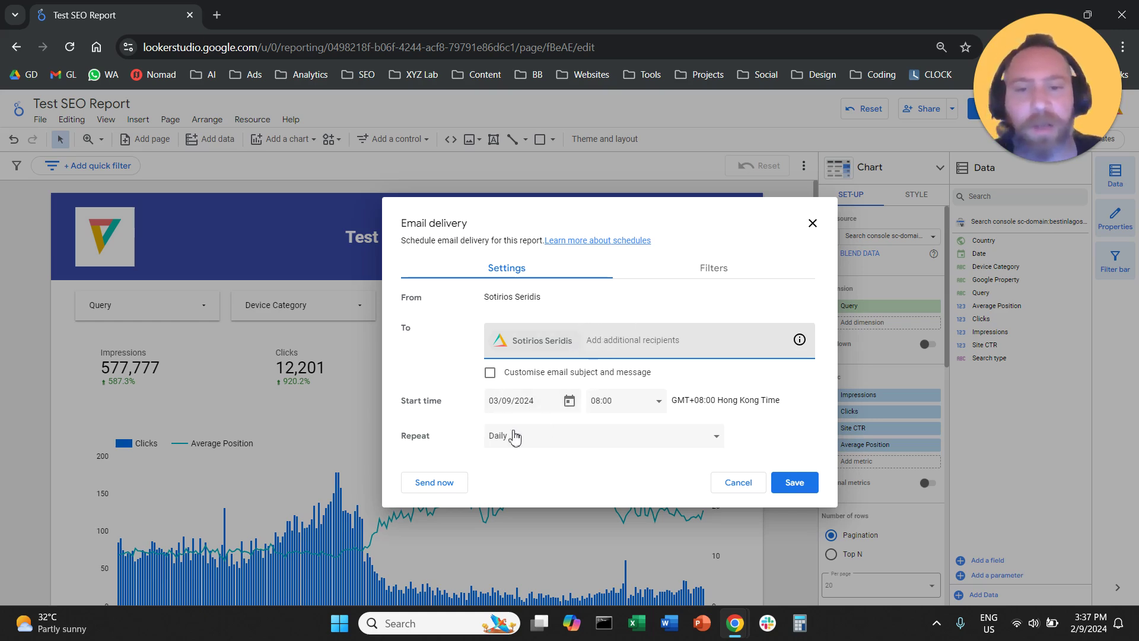
click(581, 439)
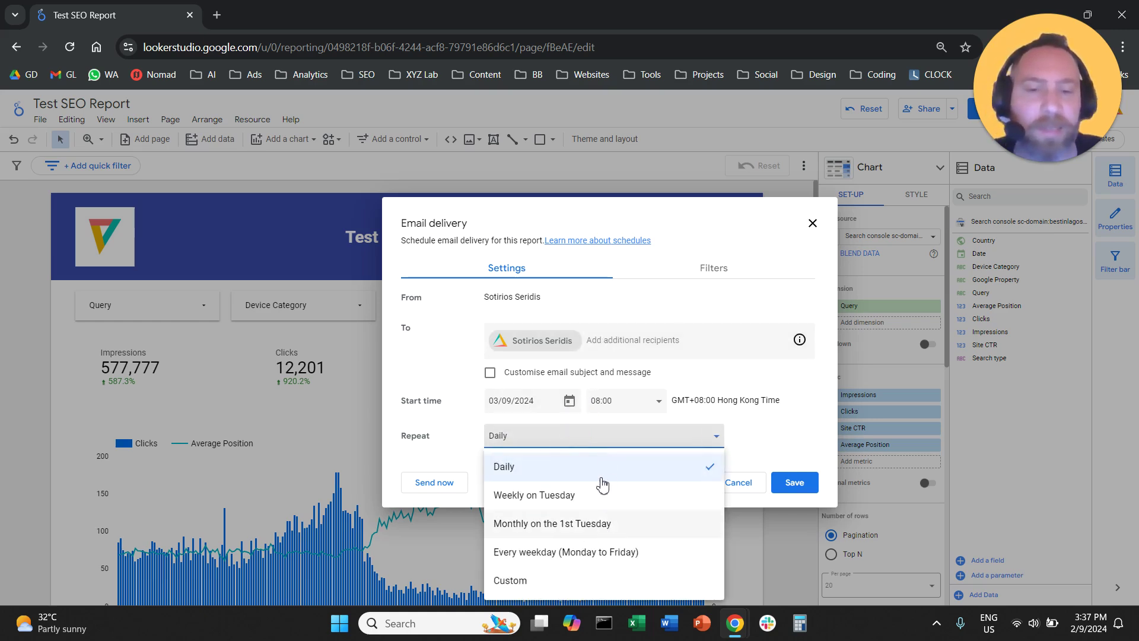
click(764, 451)
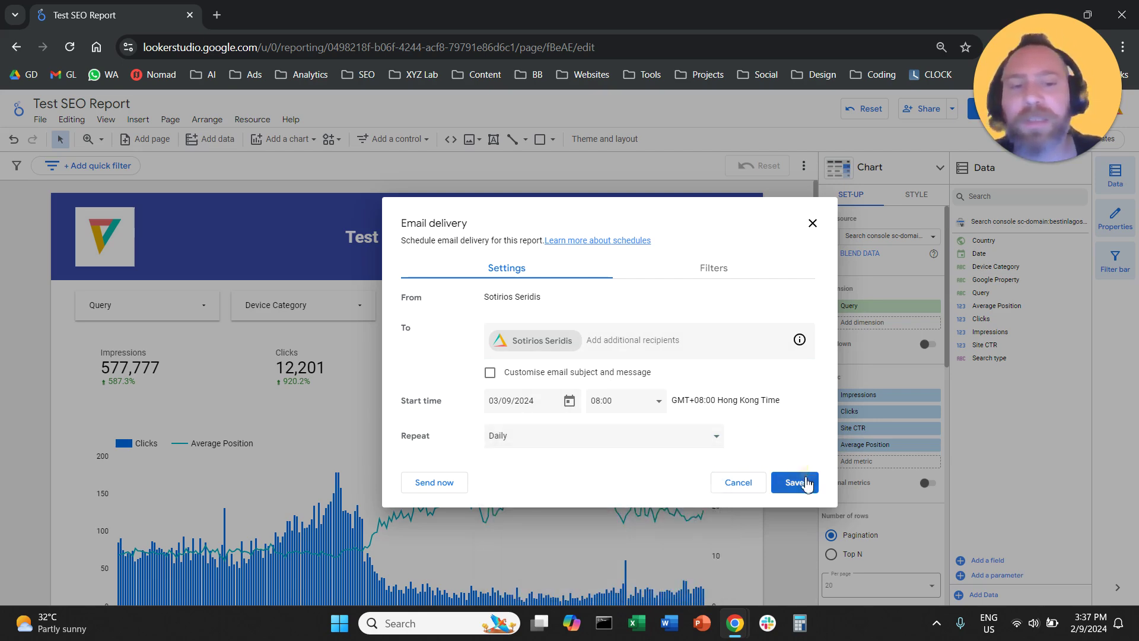
click(732, 488)
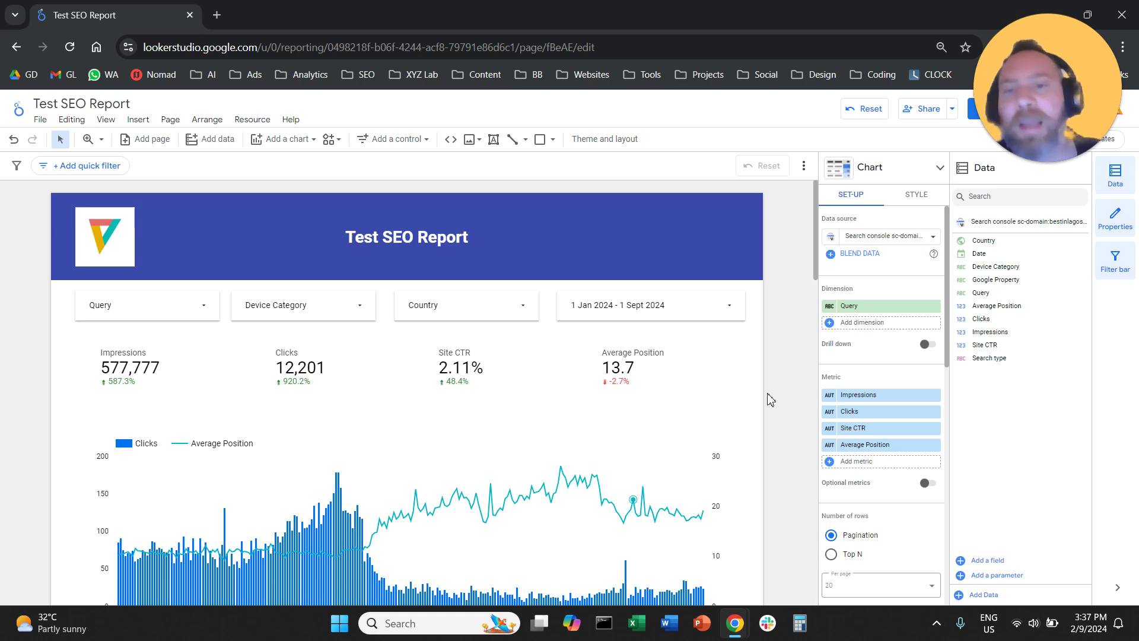
scroll(771, 400, down, 1)
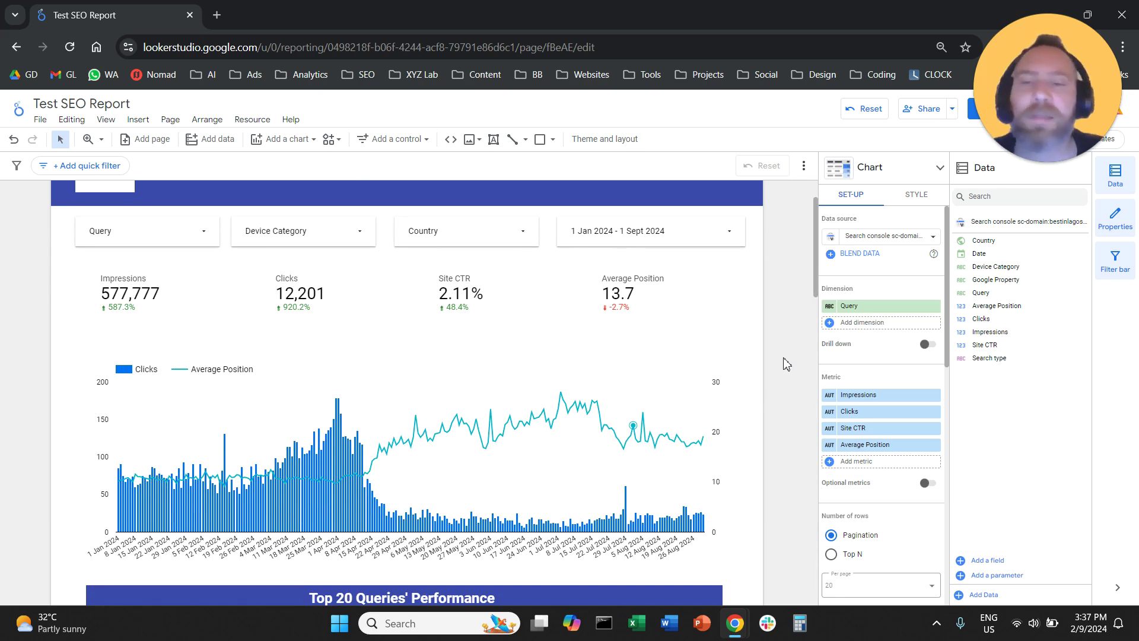
scroll(787, 364, up, 1)
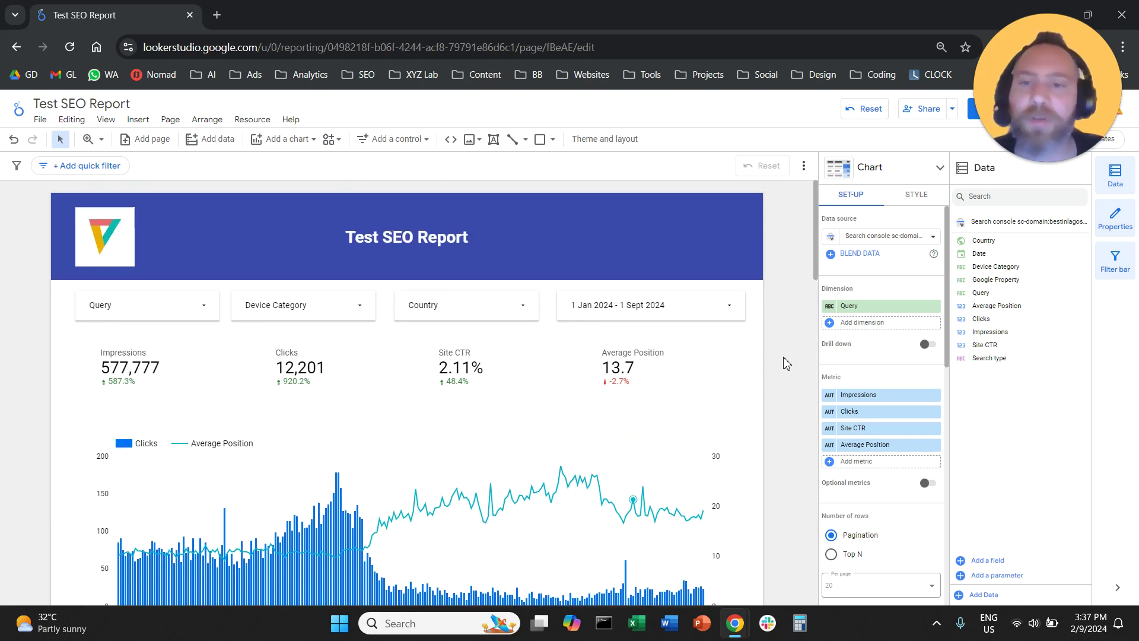